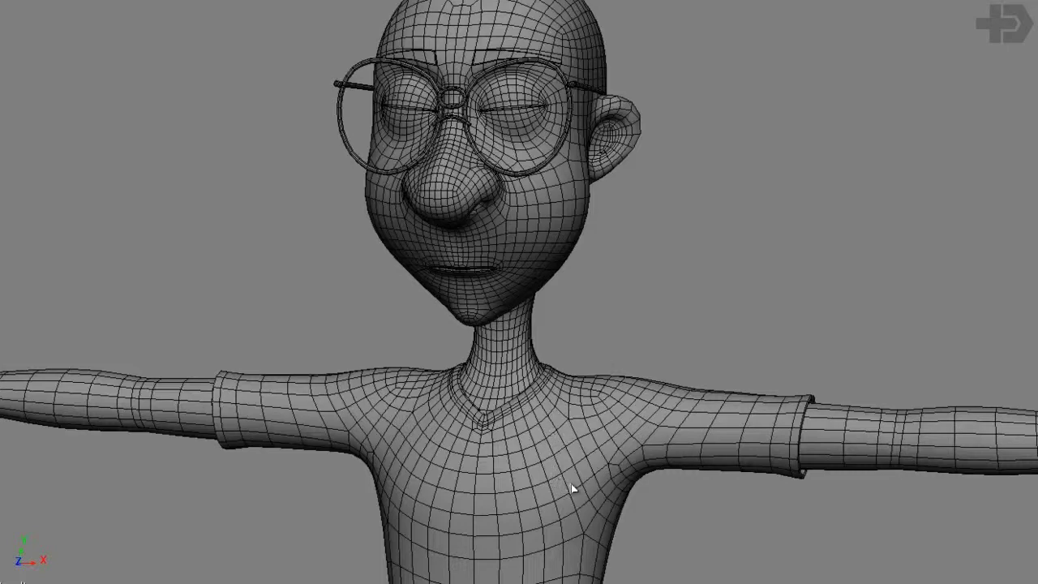
Inspect the cartoon character's wireframe mesh from several angles, covering the full body and the face.
scroll(577, 483, "down", 3)
middle_click_drag(660, 579, 660, 360, "alt")
scroll(662, 360, "down", 7)
left_click_drag(668, 371, 677, 398, "alt")
scroll(675, 403, "up", 7)
middle_click_drag(624, 284, 679, 431, "alt")
left_click_drag(681, 431, 754, 430, "alt")
left_click_drag(656, 398, 679, 413, "alt")
scroll(685, 410, "up", 2)
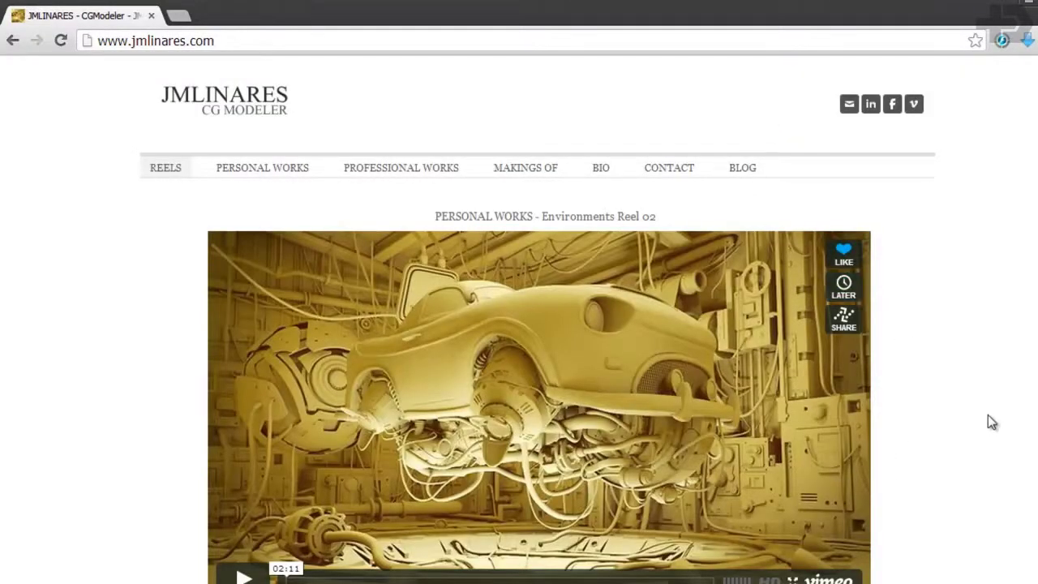
In the web browser, open the characters gallery among the CG modeler's personal works and look through the thumbnails.
mouse_move(268, 170)
left_click(285, 213)
scroll(958, 454, "down", 4)
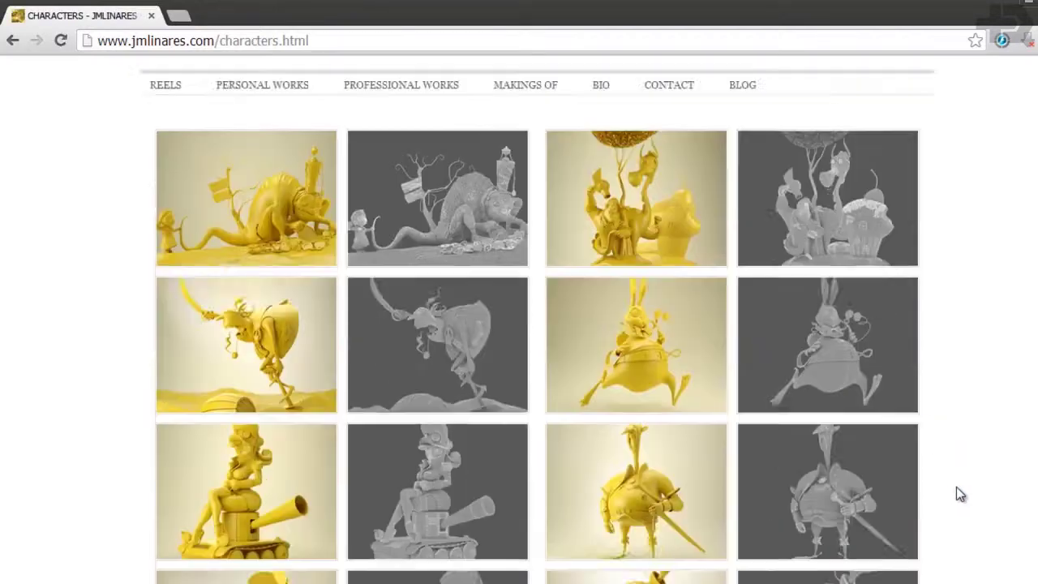
scroll(741, 297, "up", 4)
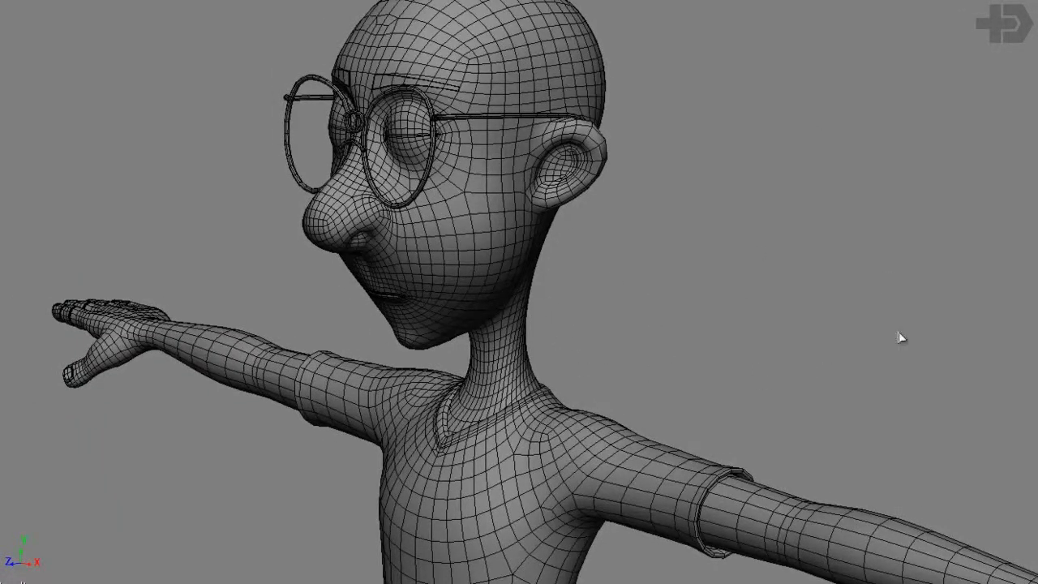
Enable the display of 3D geometry in the Right view and maximize that view.
key("F12")
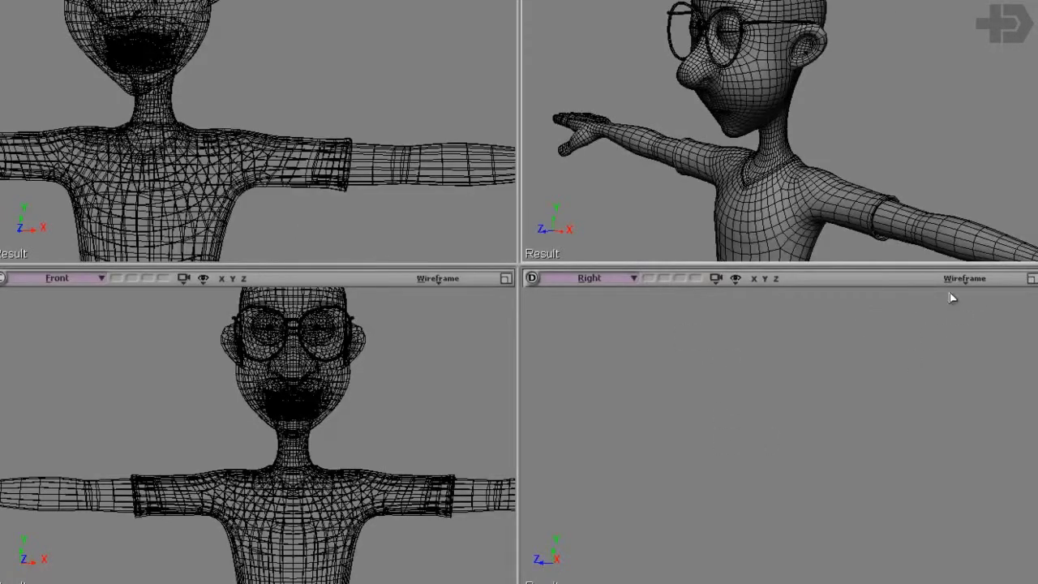
left_click(735, 278)
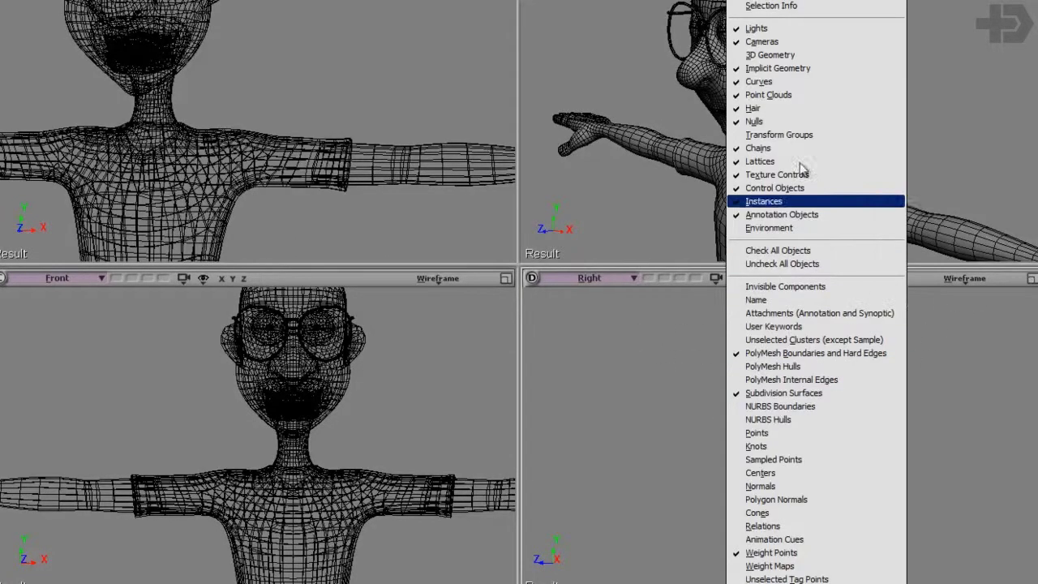
left_click(771, 54)
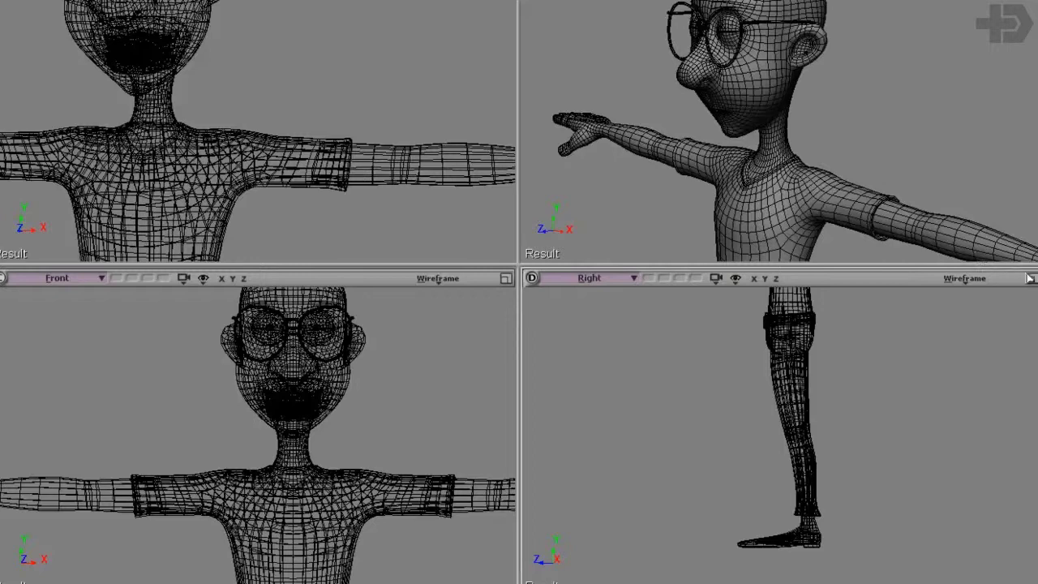
left_click(1030, 278)
Isolate the head mesh in the Right view so the rest of the character is hidden.
left_click_drag(713, 93, 757, 188)
left_click(565, 172)
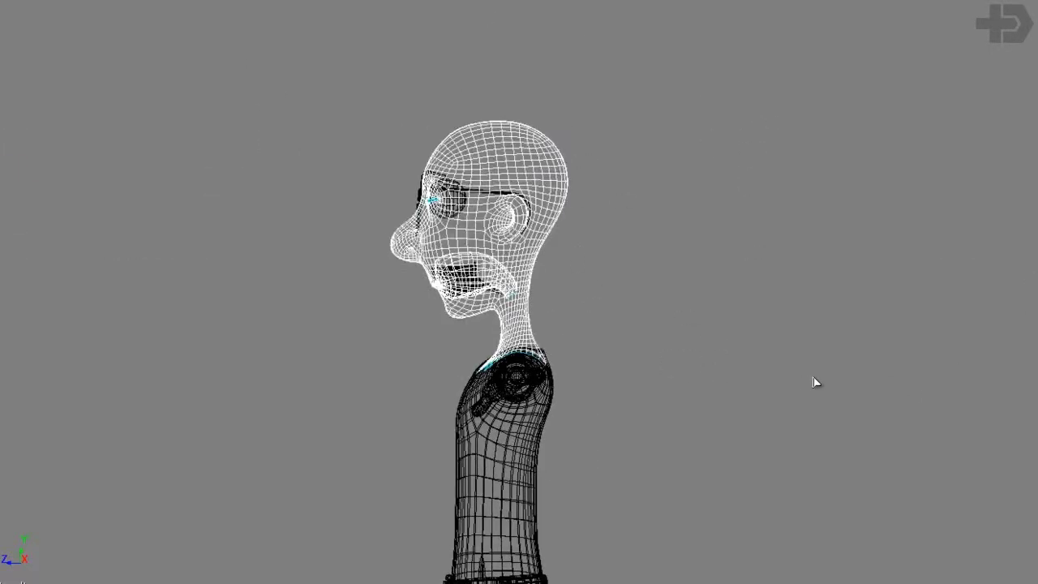
key("shift+i")
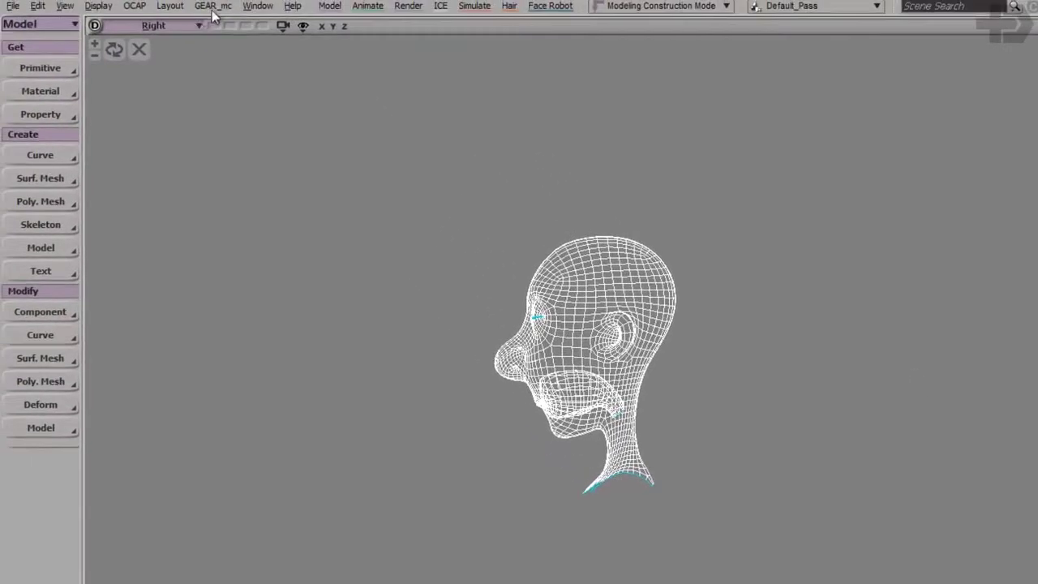
Open GEAR's Guide Tools for rigging and bring up the description of the mouth_01 component.
left_click(213, 8)
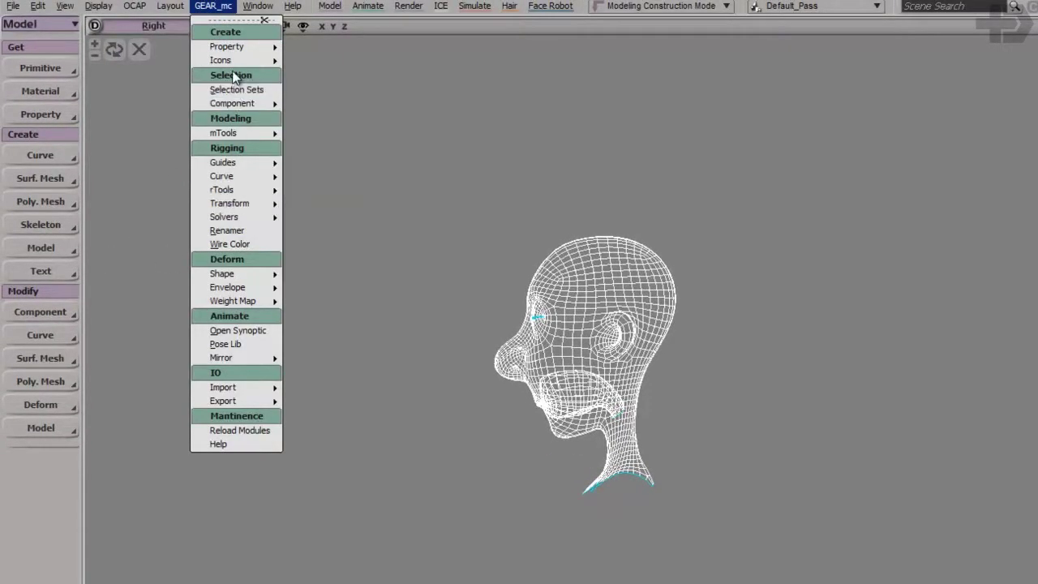
mouse_move(232, 51)
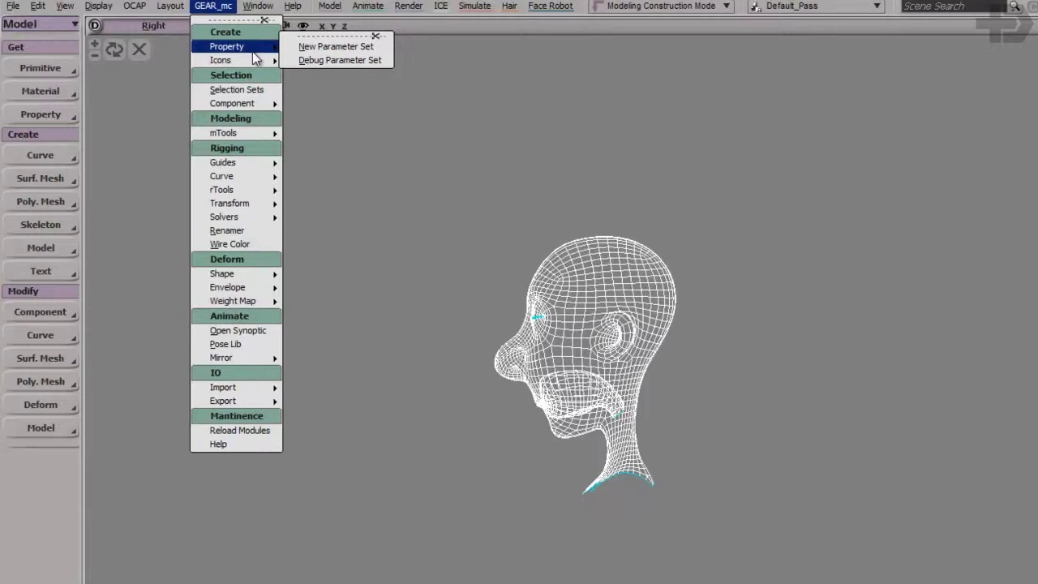
mouse_move(264, 171)
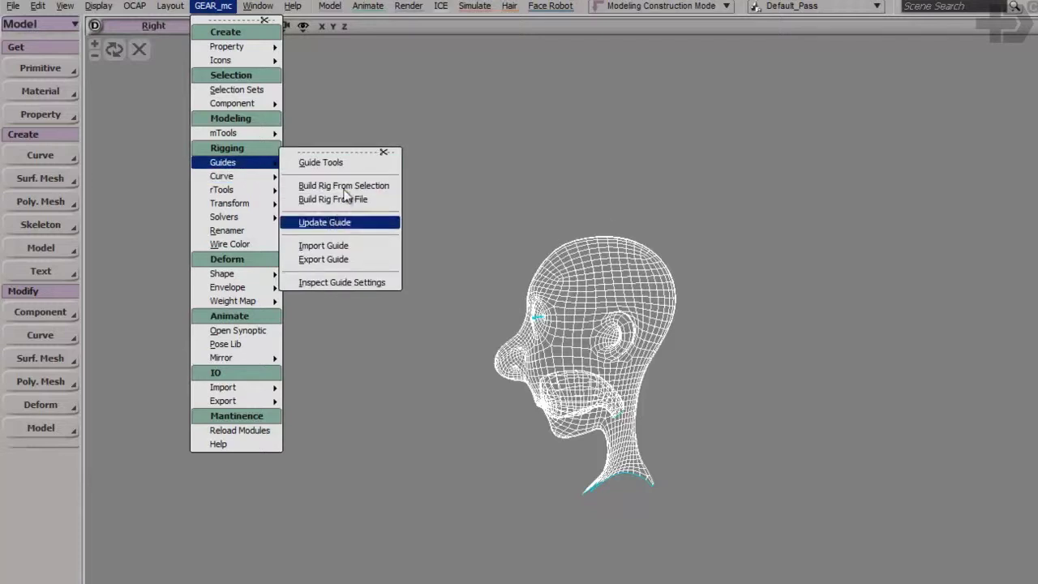
left_click(349, 168)
left_click_drag(259, 153, 255, 108)
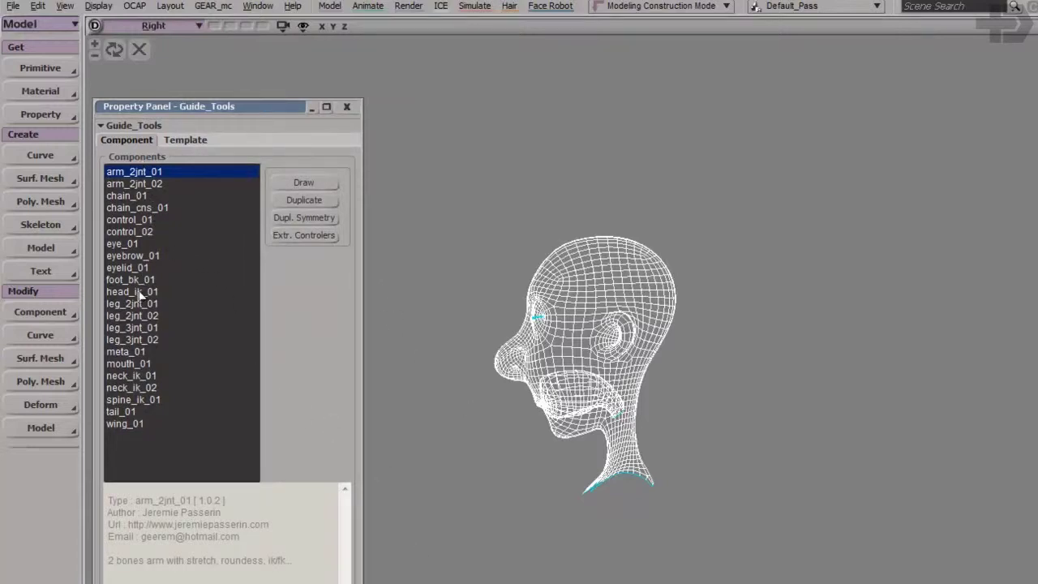
left_click(130, 363)
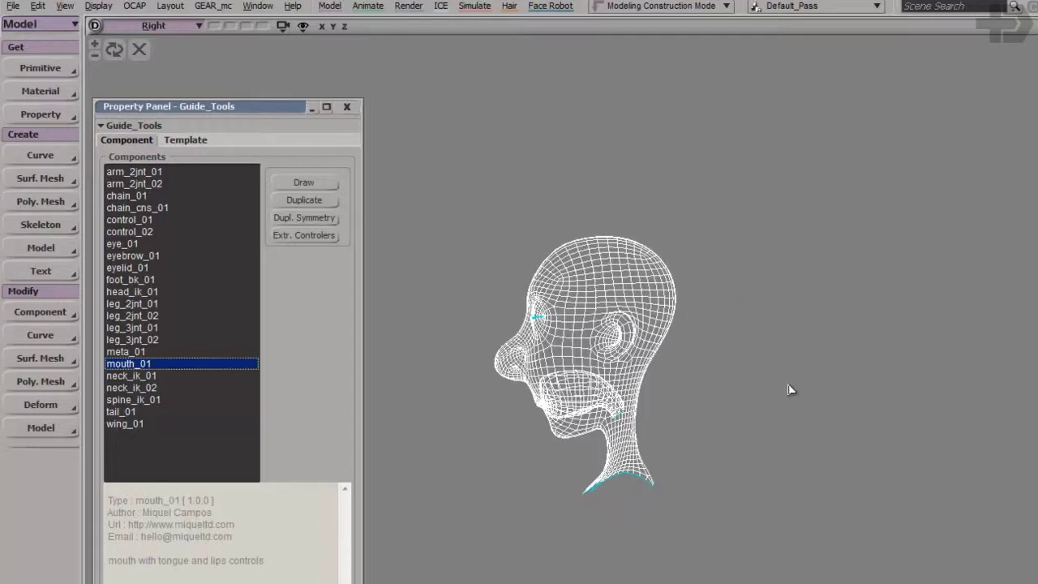
Draw a head_ik_01 guide component with points running from the neck base up past the top of the head, and close its settings.
left_click_drag(840, 308, 710, 418)
scroll(676, 433, "up", 5)
scroll(710, 417, "up", 3)
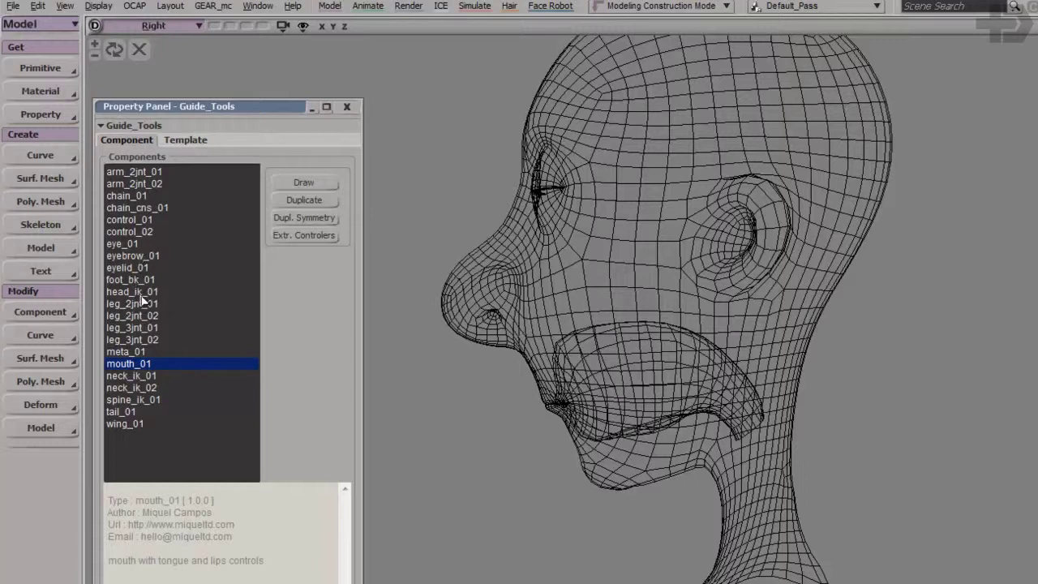
left_click(141, 293)
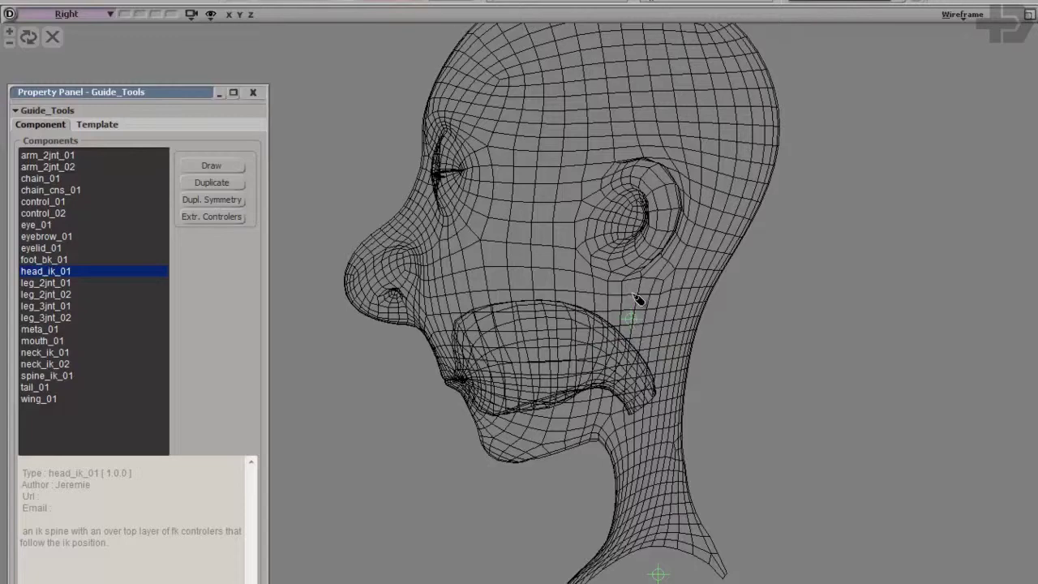
key("s")
left_click_drag(639, 36, 644, 165)
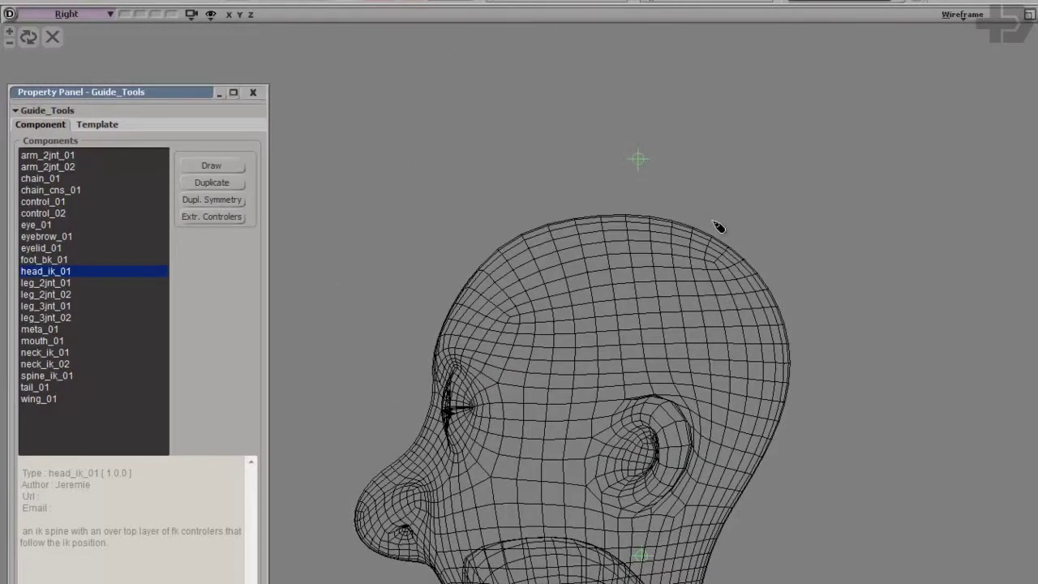
right_click(672, 162)
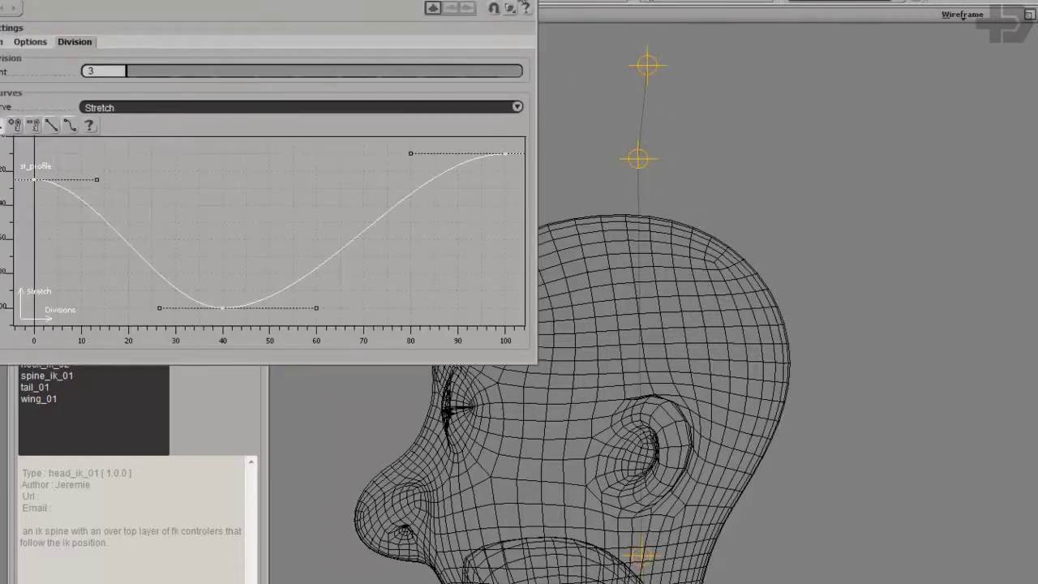
left_click(524, 1)
Reposition the head guide's locators, lowering the upper ones to ear level and placing one at the upper neck behind the jaw.
scroll(710, 267, "down", 3)
left_click_drag(691, 369, 688, 273)
left_click(601, 109)
left_click_drag(570, 72, 573, 287)
left_click(610, 581)
left_click_drag(592, 582, 582, 395)
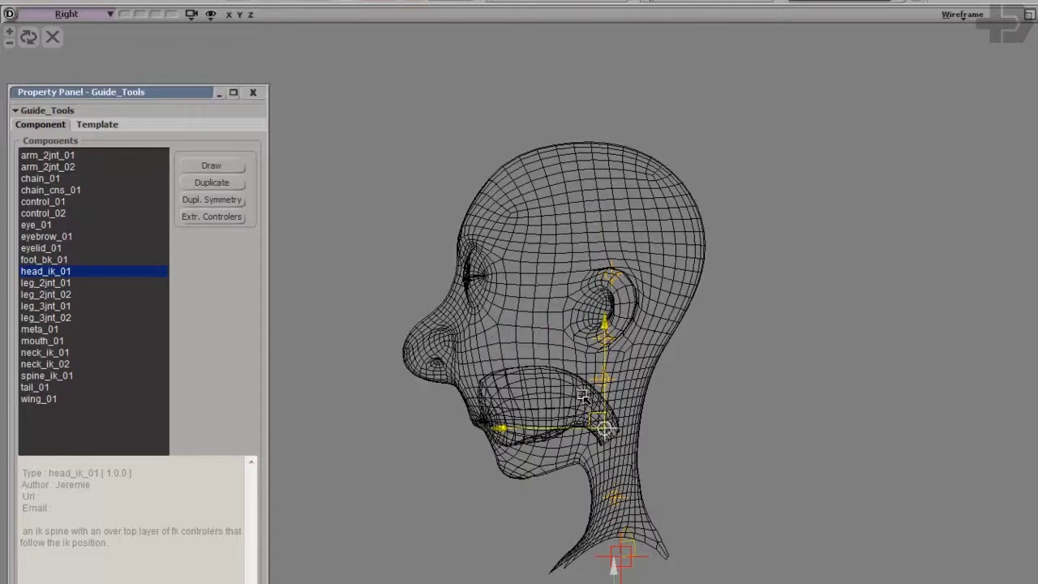
Move the head guide's top locator from the ear straight up to just above the skull.
key("space")
left_click(614, 280)
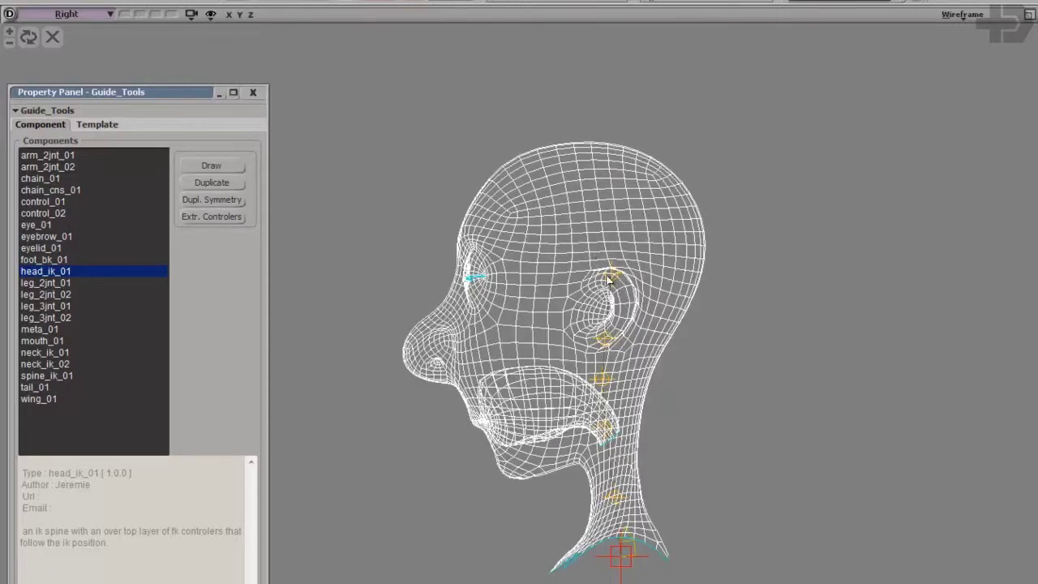
scroll(754, 193, "up", 3)
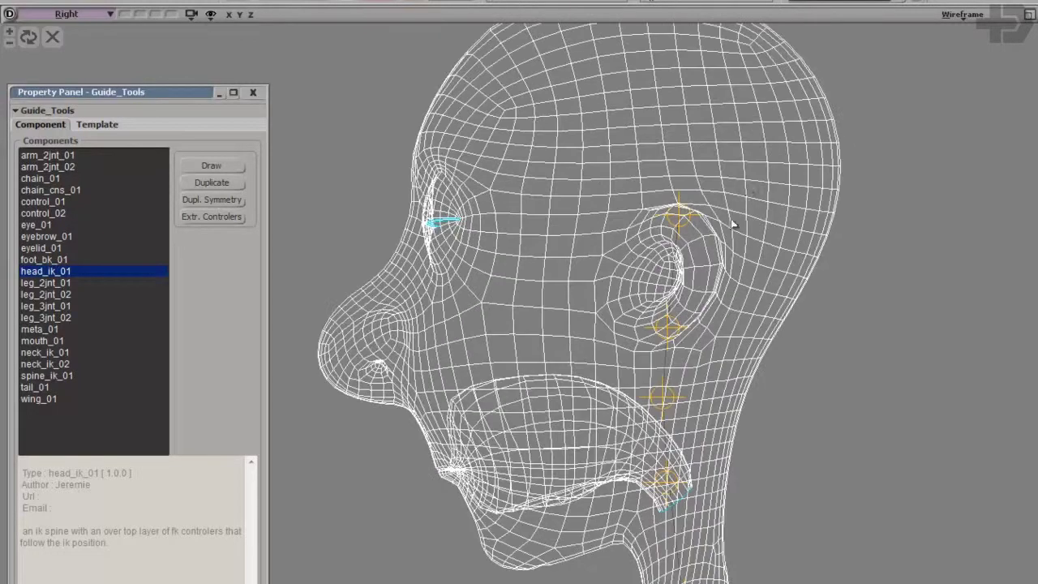
left_click(686, 230)
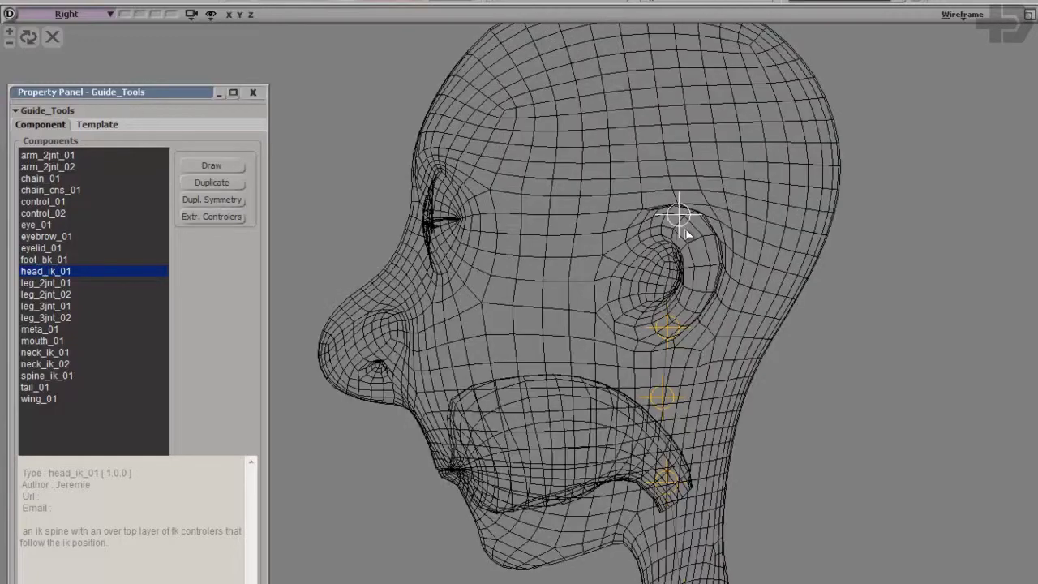
scroll(756, 402, "down", 3)
key("v")
left_click_drag(582, 269, 579, 119)
scroll(745, 411, "up", 2)
scroll(731, 288, "down", 1)
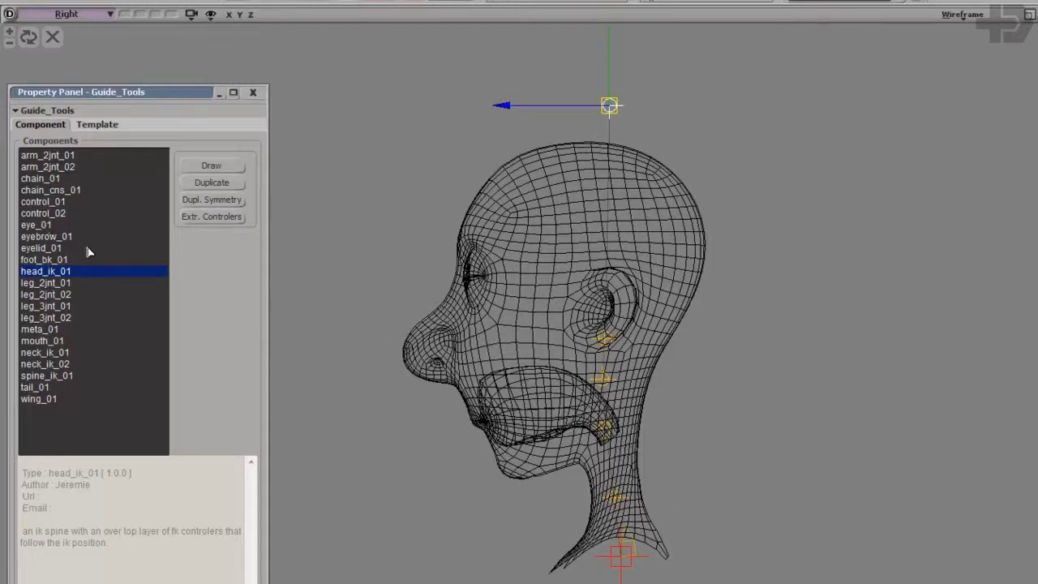
Draw a mouth_01 guide component with its root near the jaw joint and points at the chin and inside the mouth, and close its settings.
left_click(47, 341)
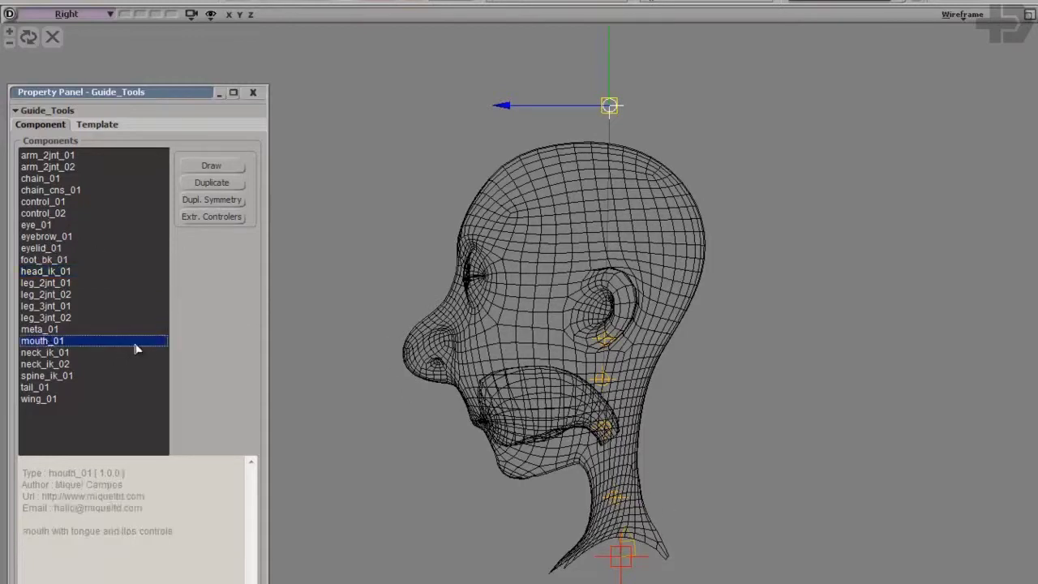
left_click(225, 169)
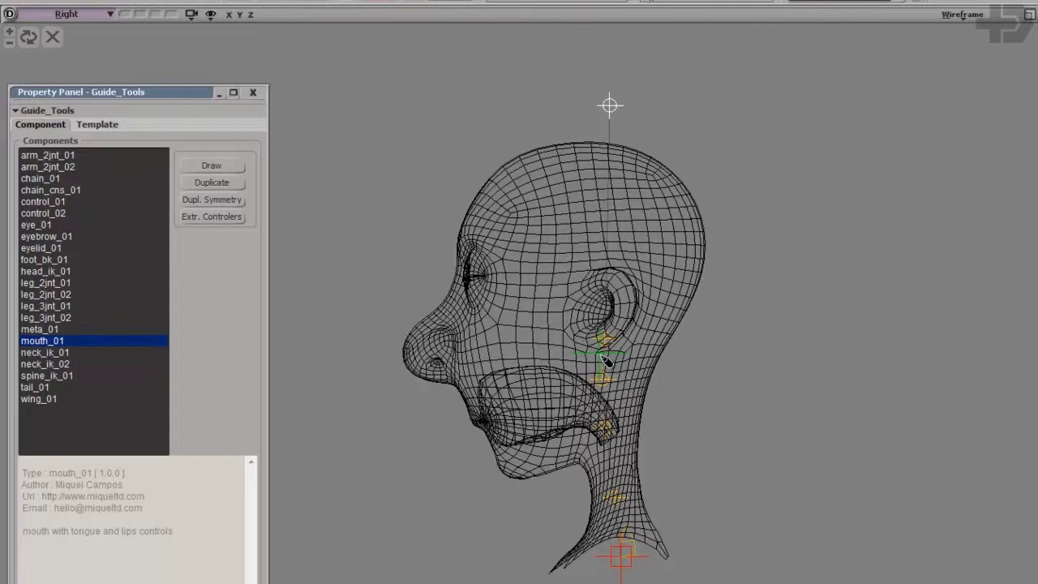
left_click(486, 466)
left_click(544, 402)
left_click(517, 414)
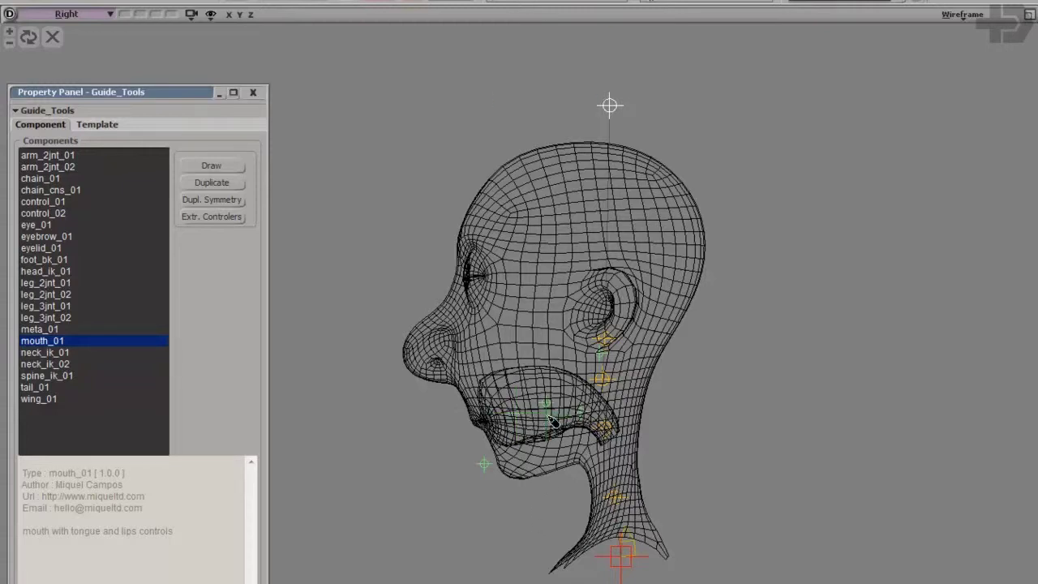
key("v")
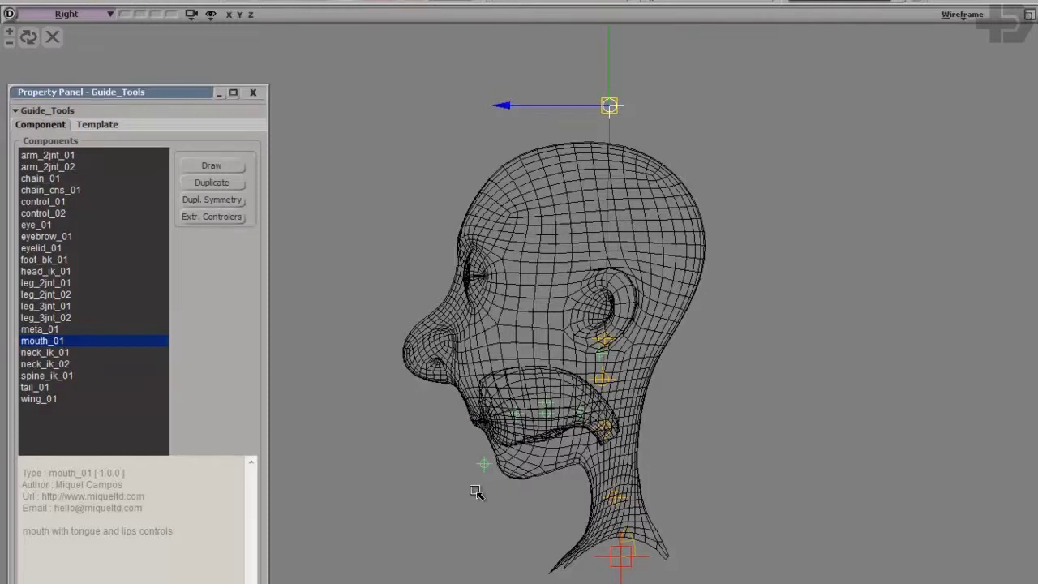
left_click(478, 486)
key("Return")
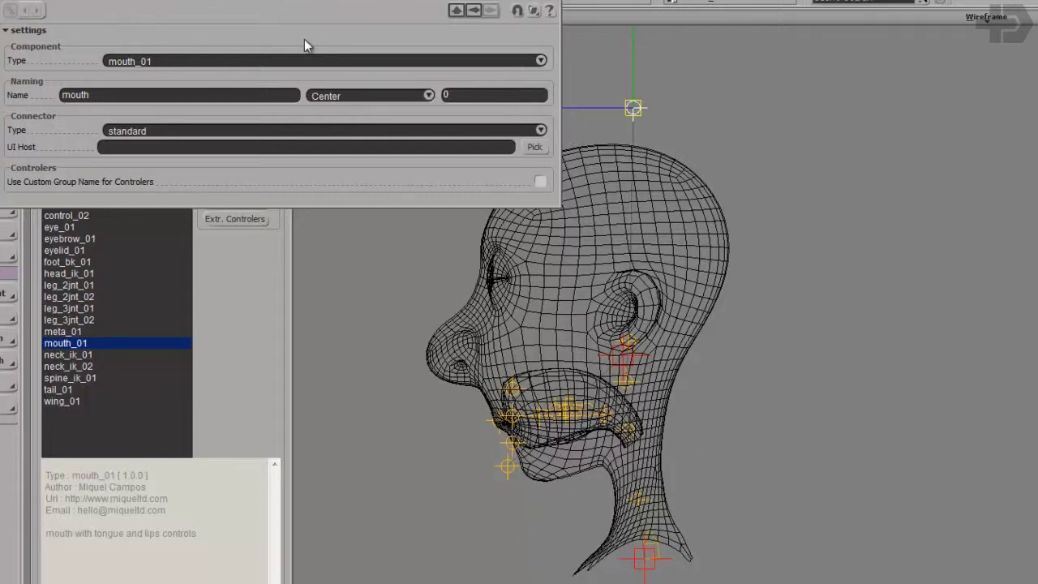
left_click_drag(343, 10, 649, 104)
left_click(740, 86)
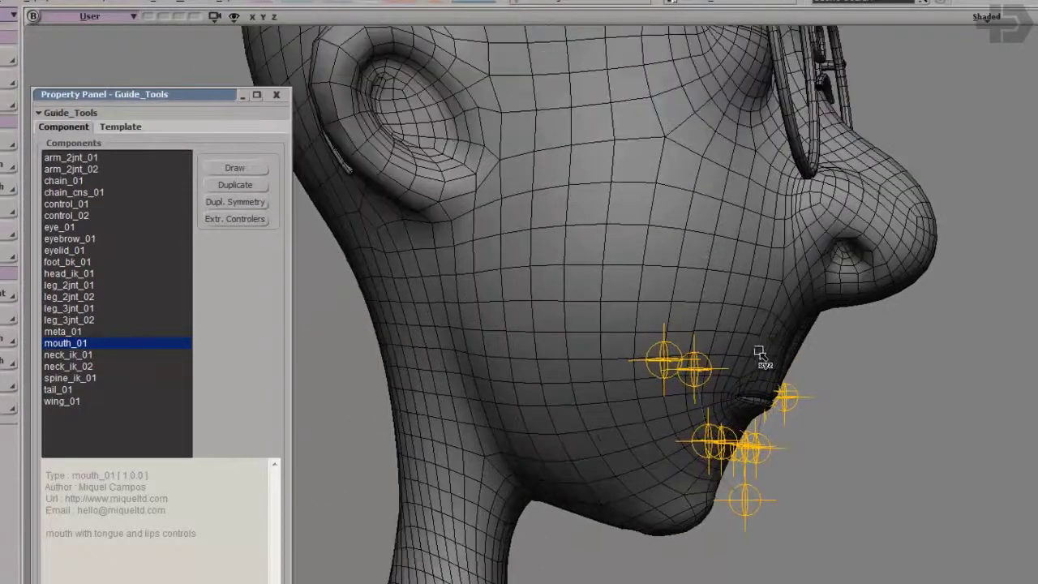
Display the perspective view of the character in wireframe, framing the whole head and the new guides.
scroll(759, 355, "down", 5)
mouse_move(759, 354)
middle_mouse_down()
mouse_move(751, 419)
mouse_move(765, 385)
mouse_move(788, 381)
mouse_move(787, 360)
mouse_move(799, 373)
middle_mouse_up()
key("4")
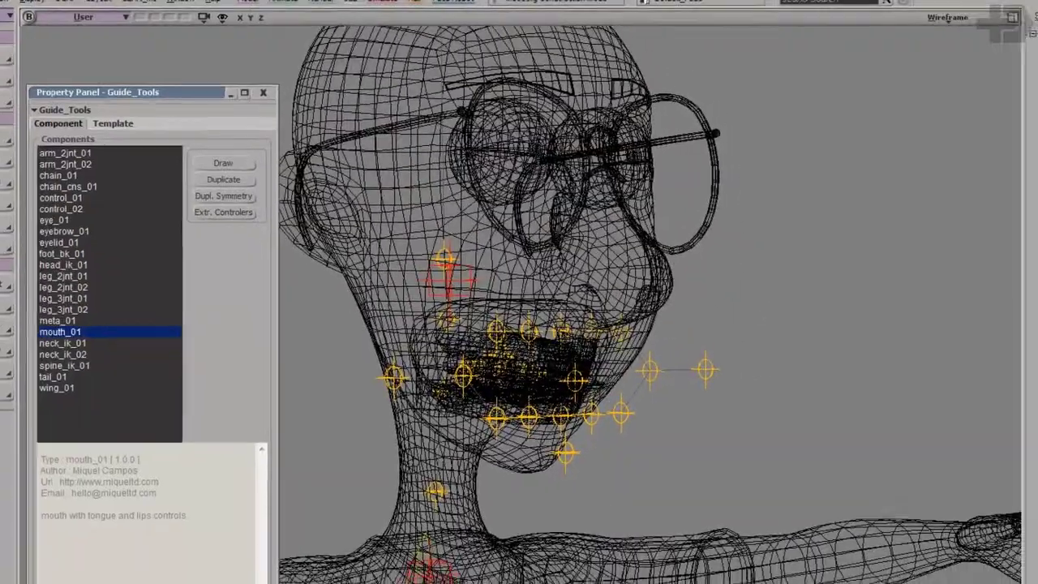
Group all the character's mesh objects, from head to M_upperTeeth, keeping the default group settings.
left_click(900, 101)
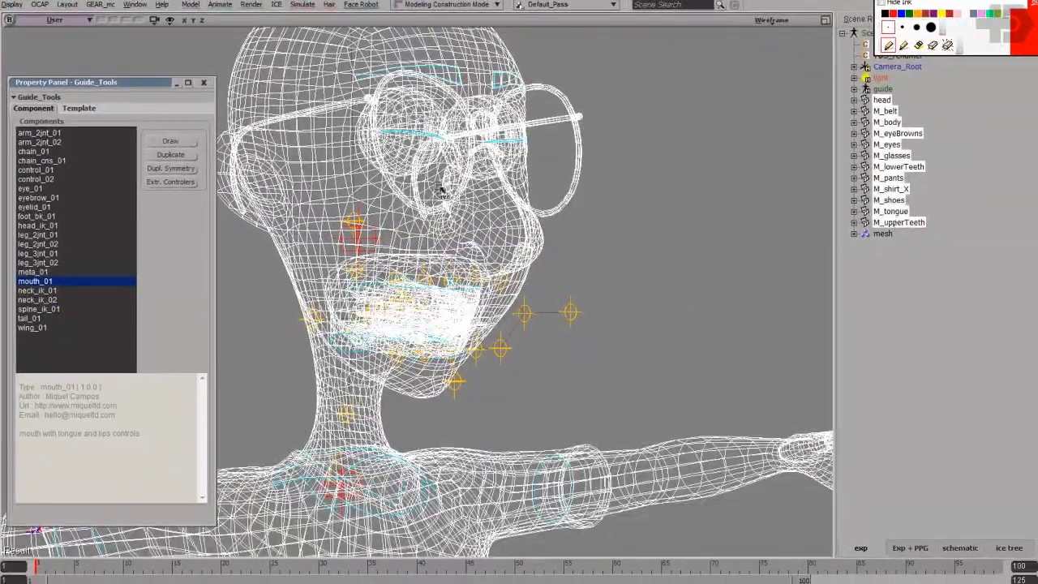
key("ctrl+g")
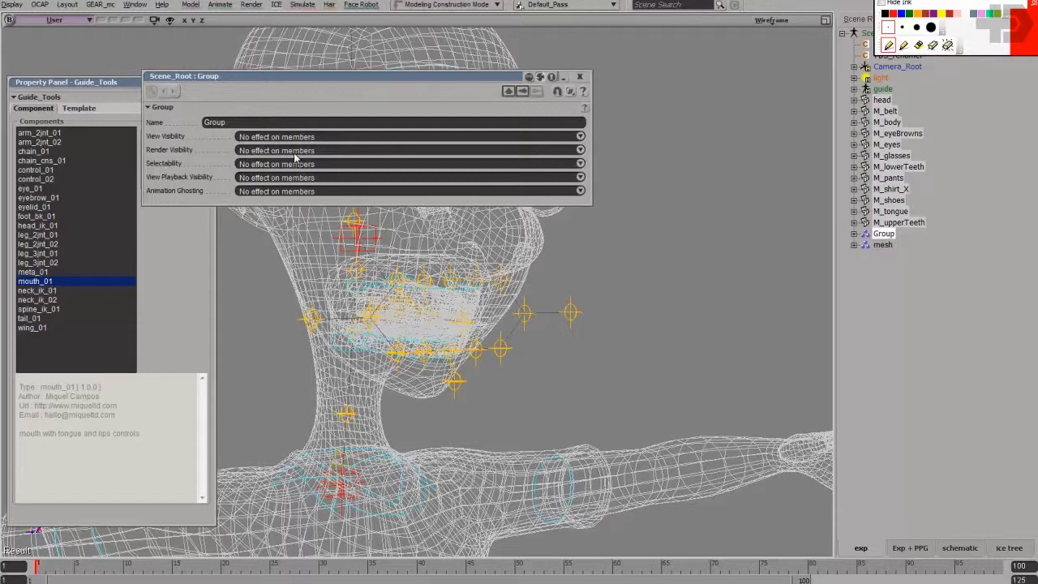
left_click(578, 76)
Toggle the visibility of the new mesh group off and on again, and clear the selection.
left_click(884, 234)
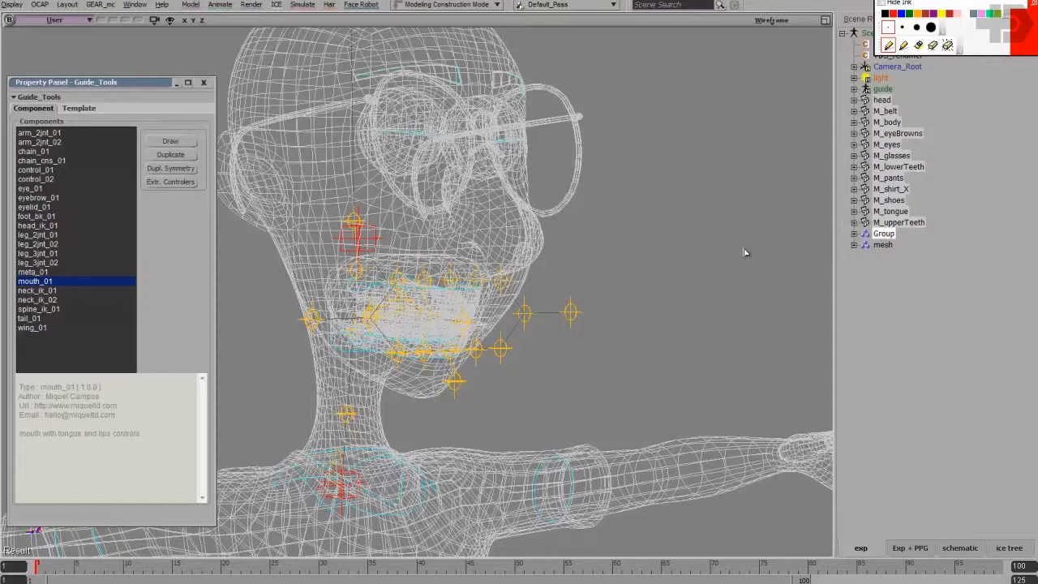
left_click(771, 299)
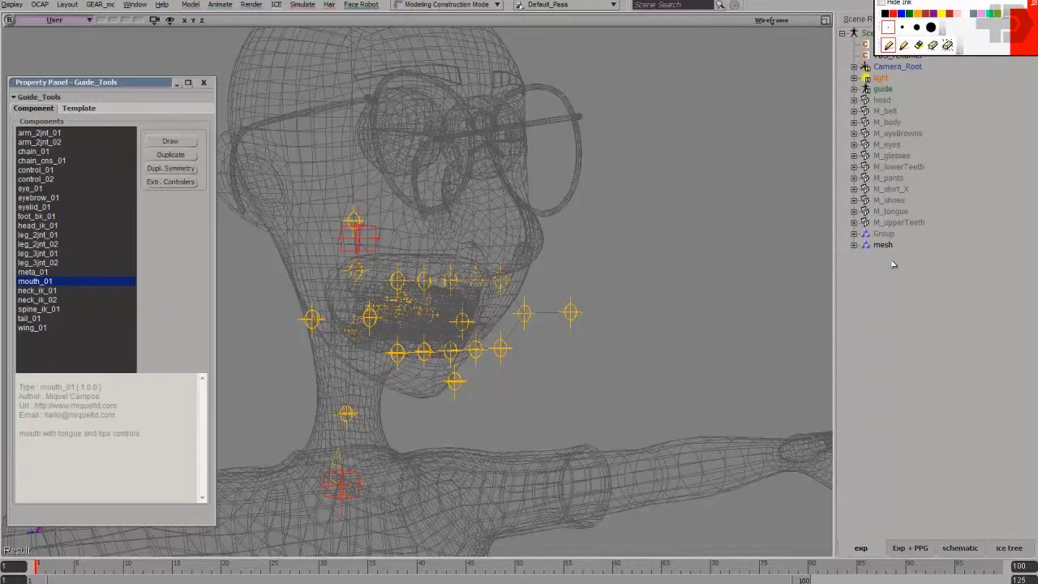
left_click(888, 237)
key("h")
key("h")
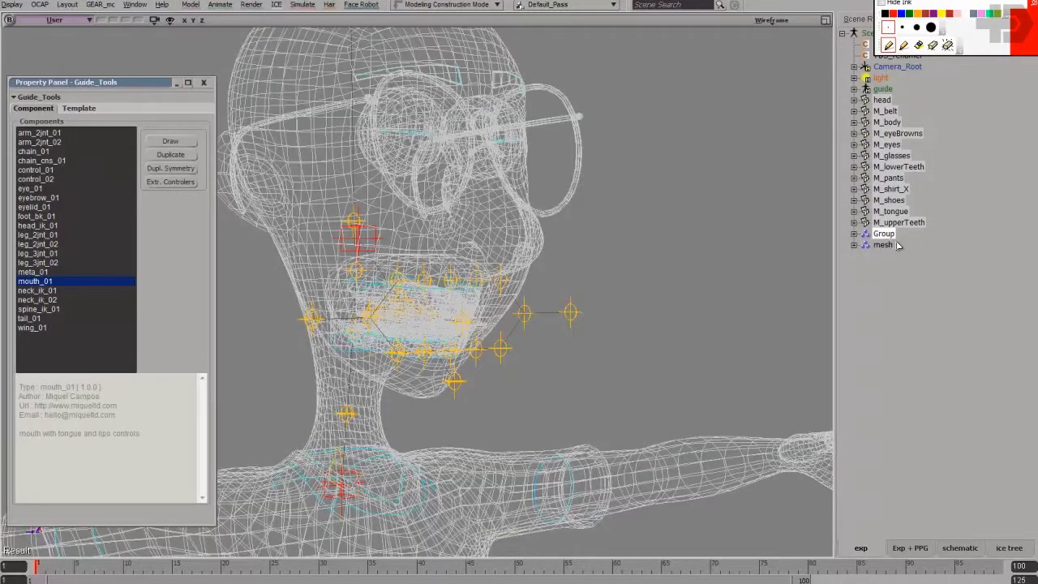
left_click_drag(650, 279, 731, 313)
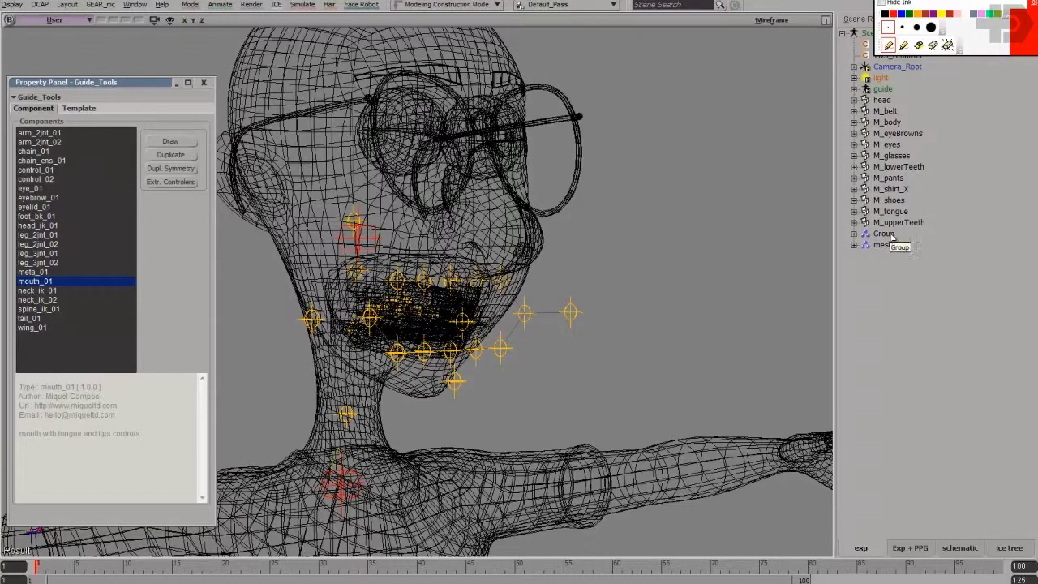
Select the upper lip, lower lip and mouth corner guides and move them together out in front of the face.
left_click(891, 234)
left_click(675, 269)
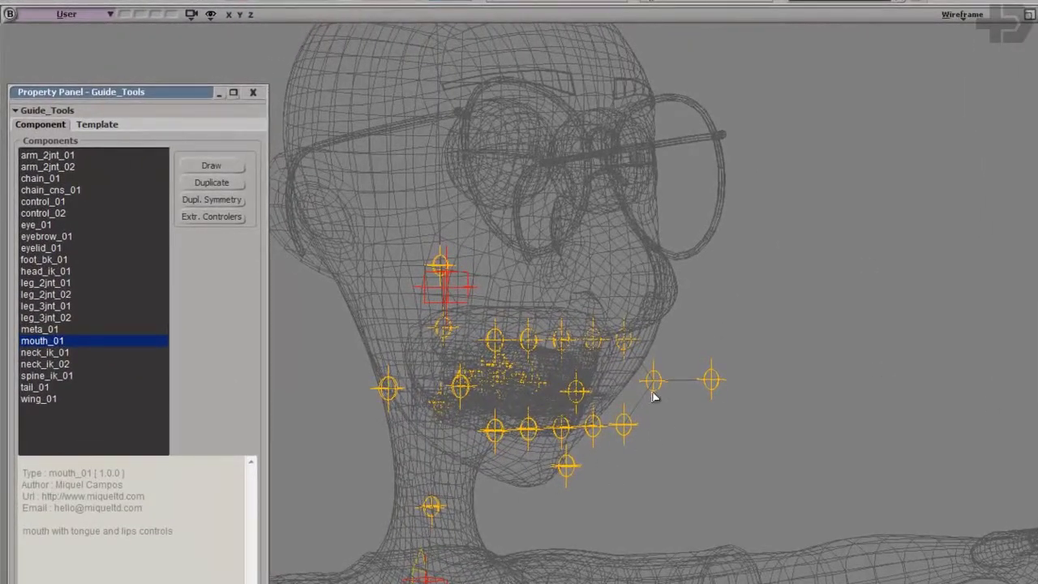
middle_click_drag(653, 395, 692, 329)
right_click_drag(693, 329, 759, 364)
left_click_drag(760, 364, 721, 441)
right_click_drag(722, 442, 744, 414)
middle_click_drag(743, 413, 685, 298)
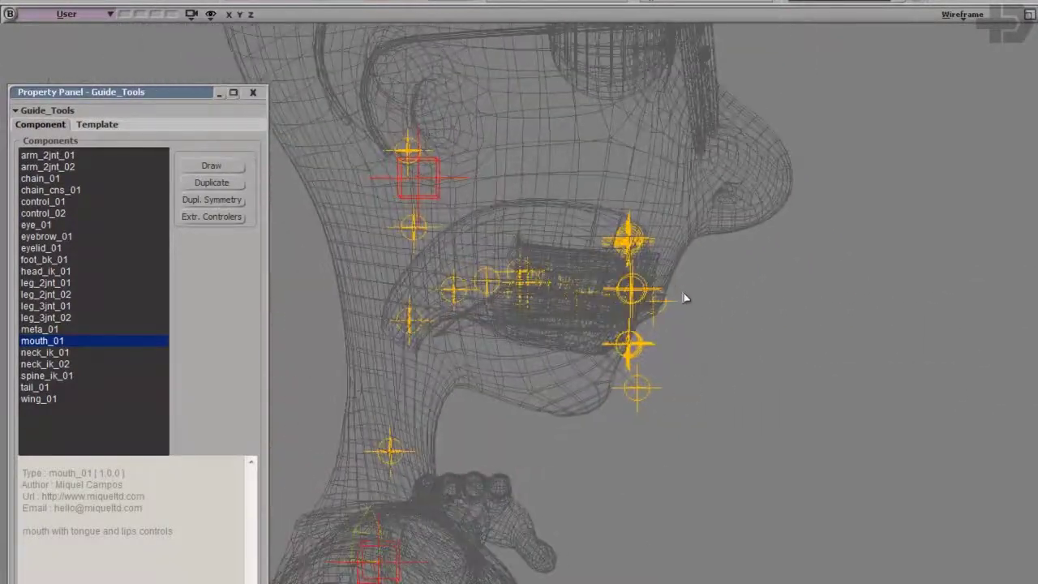
left_click_drag(612, 241, 657, 254)
middle_click_drag(758, 398, 673, 308)
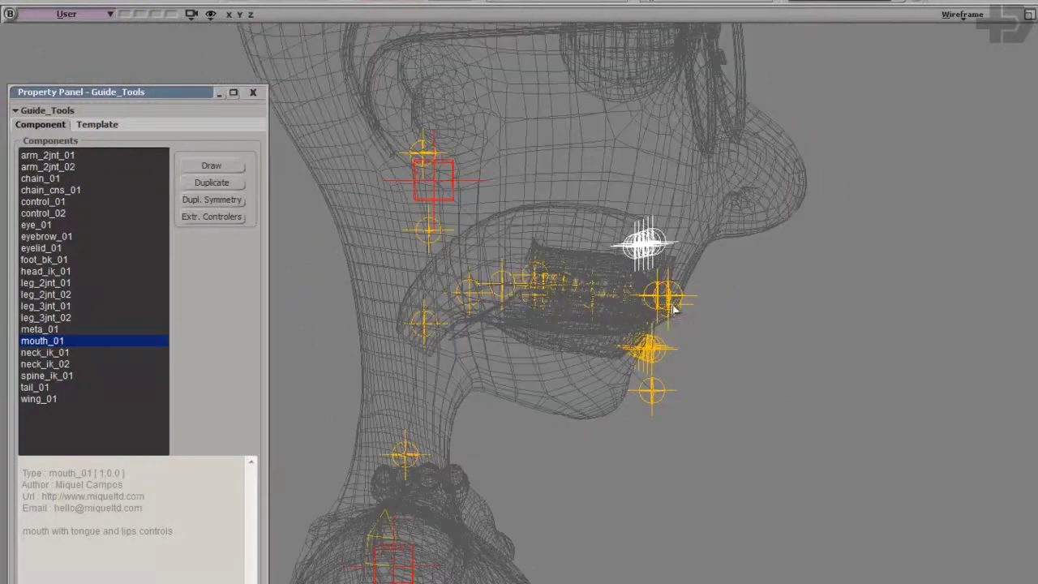
left_click(677, 296, "shift")
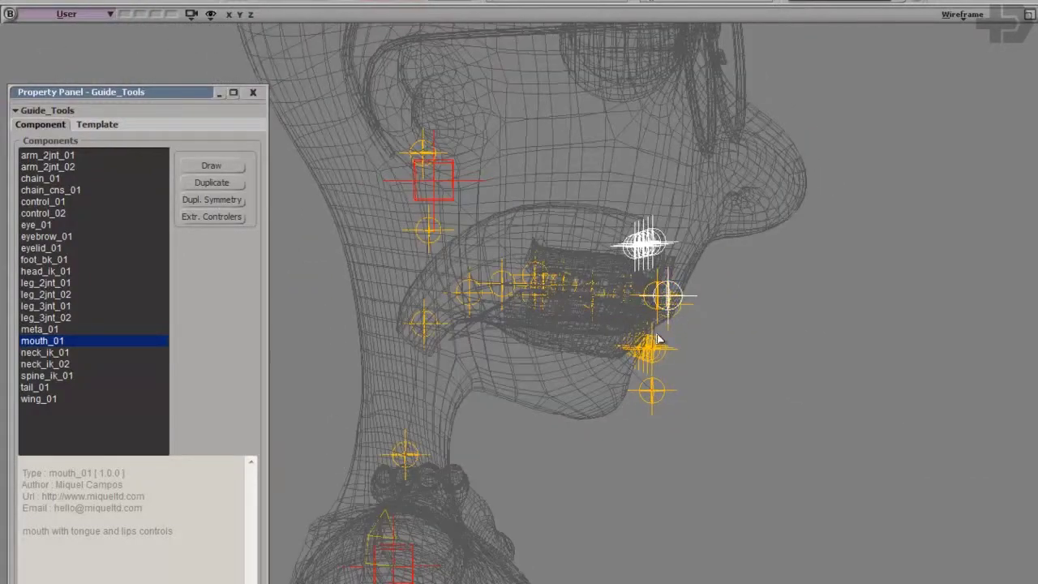
middle_click_drag(730, 390, 726, 298)
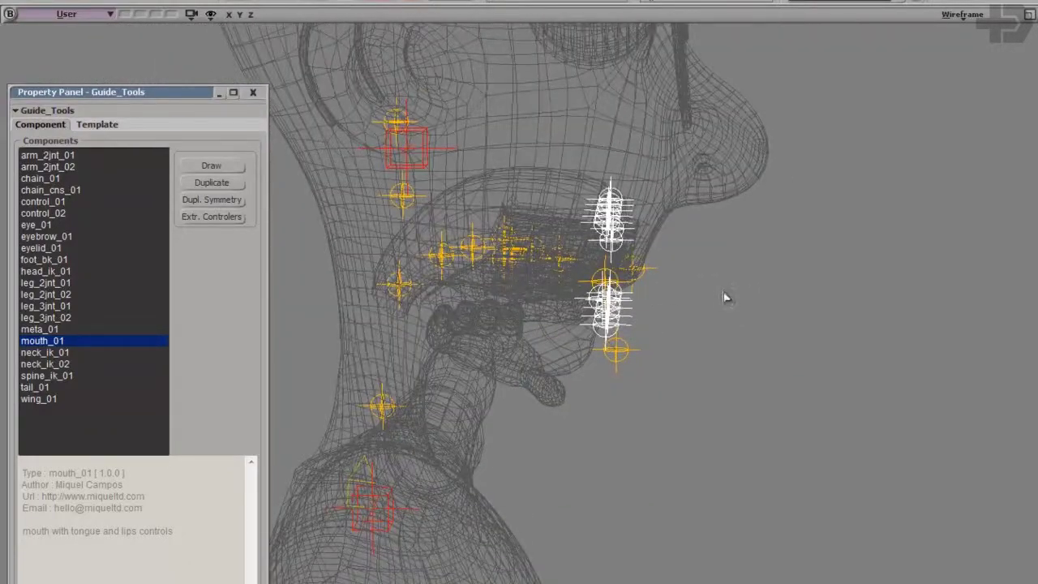
middle_click_drag(742, 252, 640, 267)
key("v")
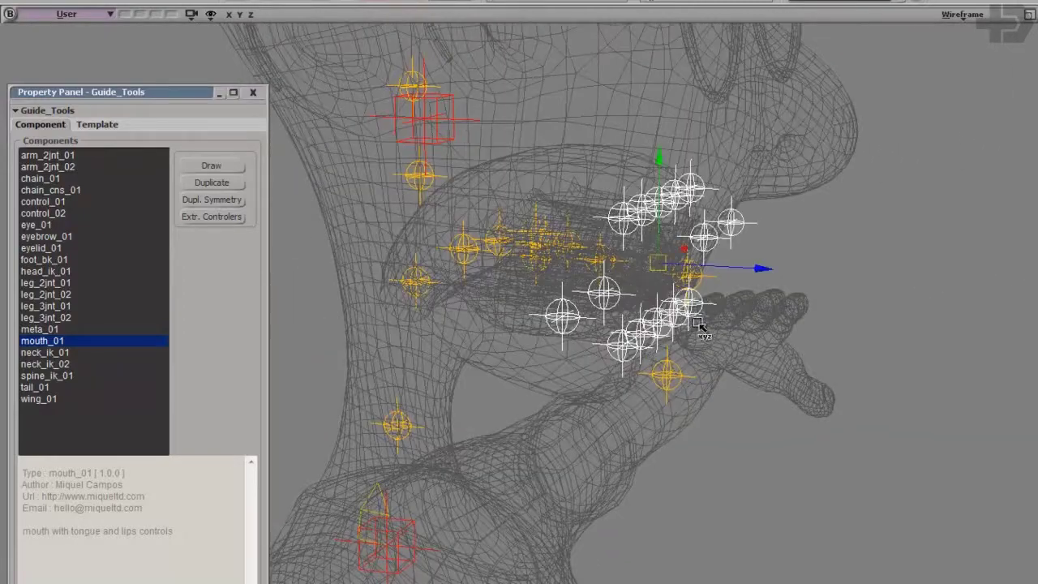
middle_click_drag(727, 274, 675, 402)
middle_click_drag(784, 467, 739, 438)
Move the chin guide slightly back and up so it sits closer to the tip of the chin.
left_click(626, 416)
mouse_move(648, 453)
middle_mouse_down()
mouse_move(659, 464)
mouse_move(654, 453)
middle_mouse_up()
key("v")
mouse_move(687, 348)
left_mouse_down()
mouse_move(674, 347)
mouse_move(718, 354)
mouse_move(703, 332)
mouse_move(684, 369)
mouse_move(686, 359)
left_mouse_up()
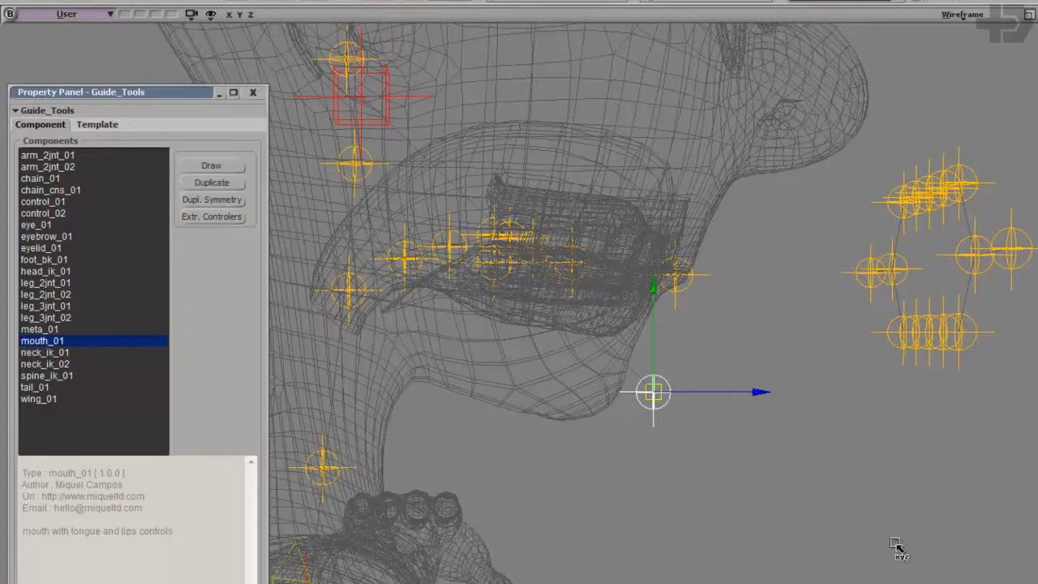
left_click_drag(688, 384, 688, 331)
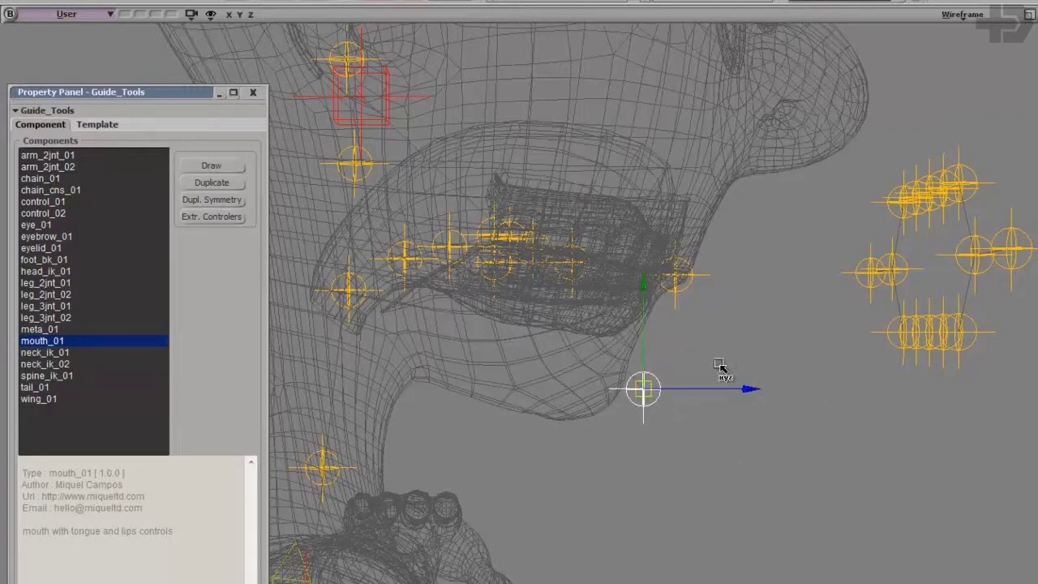
middle_click_drag(560, 305, 713, 324)
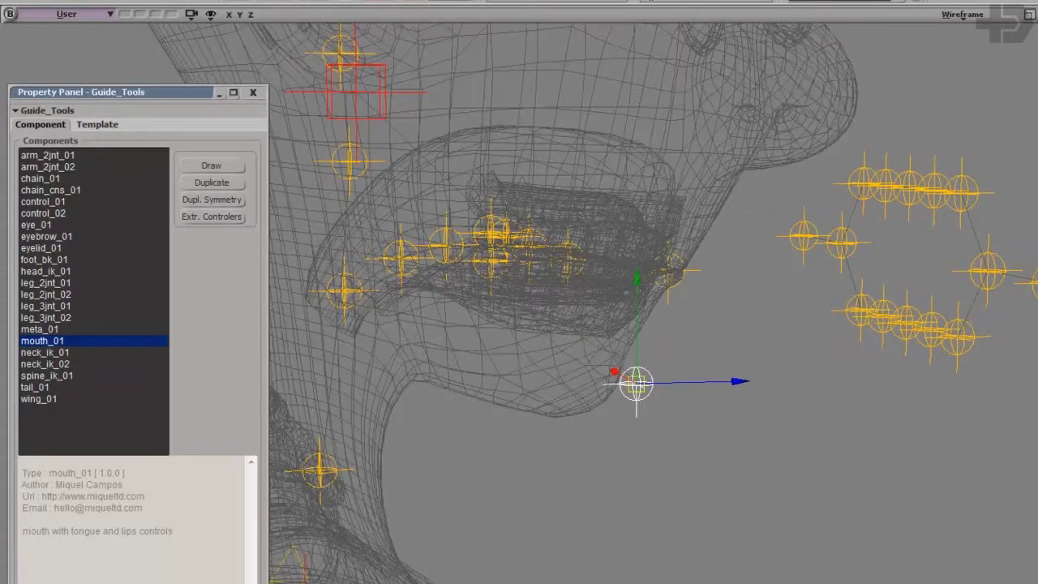
Move the rearmost tongue guide back and down toward the throat.
middle_click_drag(351, 237, 448, 333)
key("space")
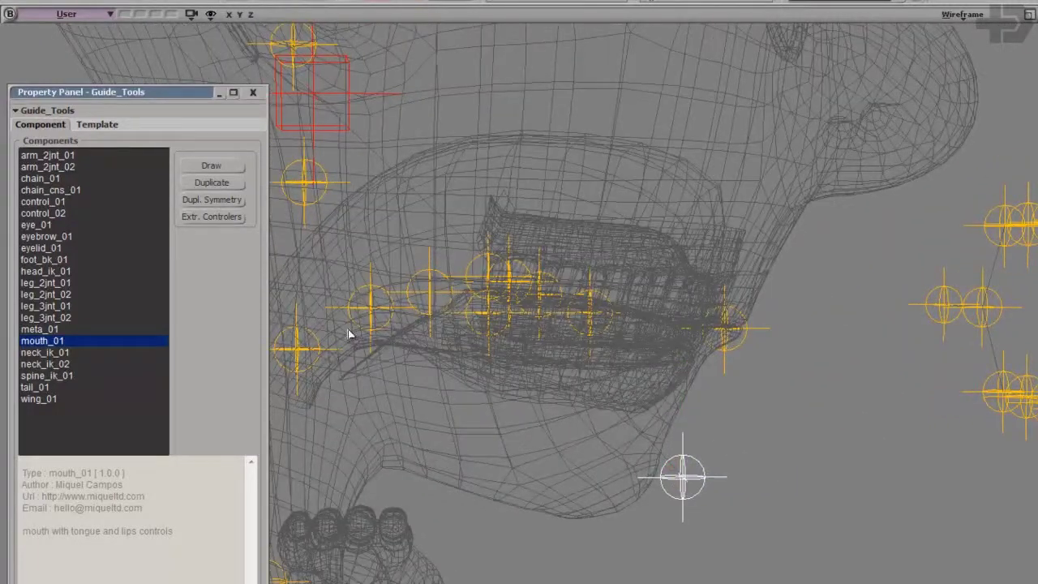
left_click(361, 326)
key("v")
mouse_move(382, 294)
left_mouse_down()
mouse_move(423, 236)
mouse_move(369, 301)
mouse_move(376, 309)
left_mouse_up()
middle_click_drag(488, 299, 712, 229)
key("space")
left_click(776, 278)
Try to raise the second tongue guide from the back.
left_click(394, 249)
key("v")
left_click_drag(424, 234, 425, 150)
key("ctrl+z")
Turn off the display of polygon meshes in the viewport, leaving only the guides shown.
scroll(740, 294, "up", 2)
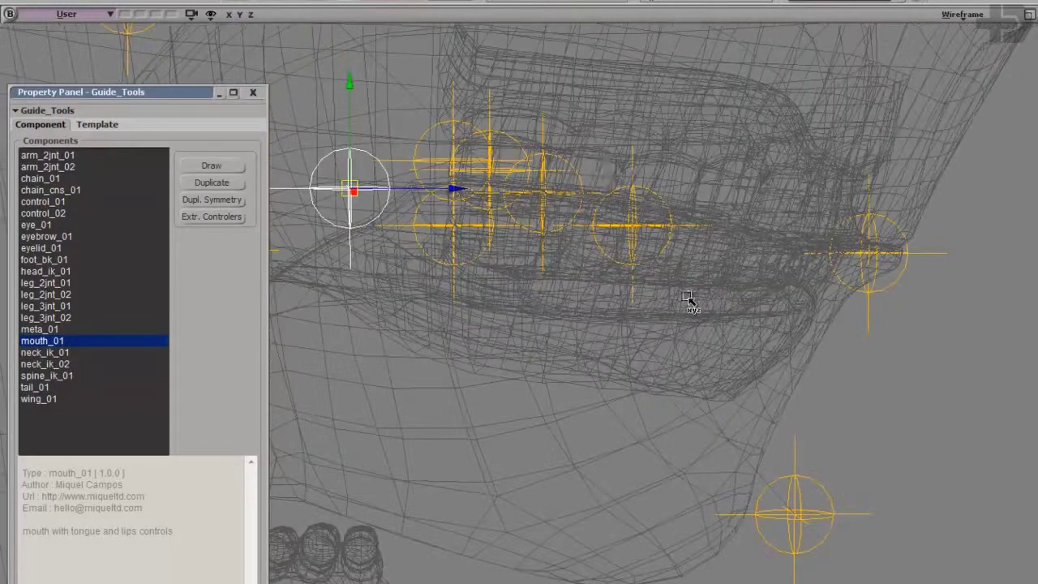
left_click(212, 16)
left_click(334, 152)
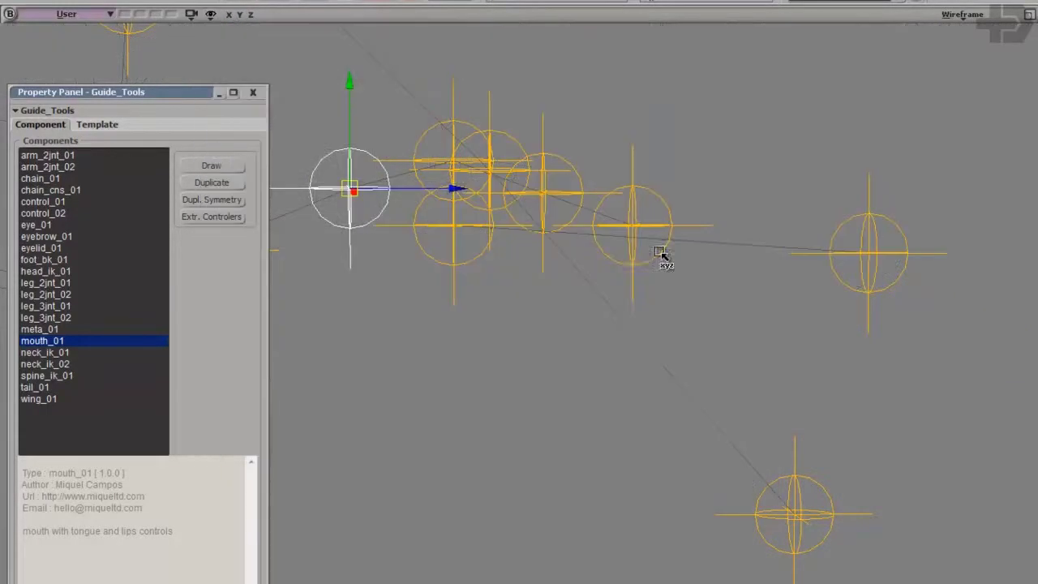
key("Escape")
Select the two teeth guides and move them out in front of the face, below the lip guides.
left_click(454, 297)
left_click(867, 320, "shift")
scroll(779, 327, "down", 3)
key("v")
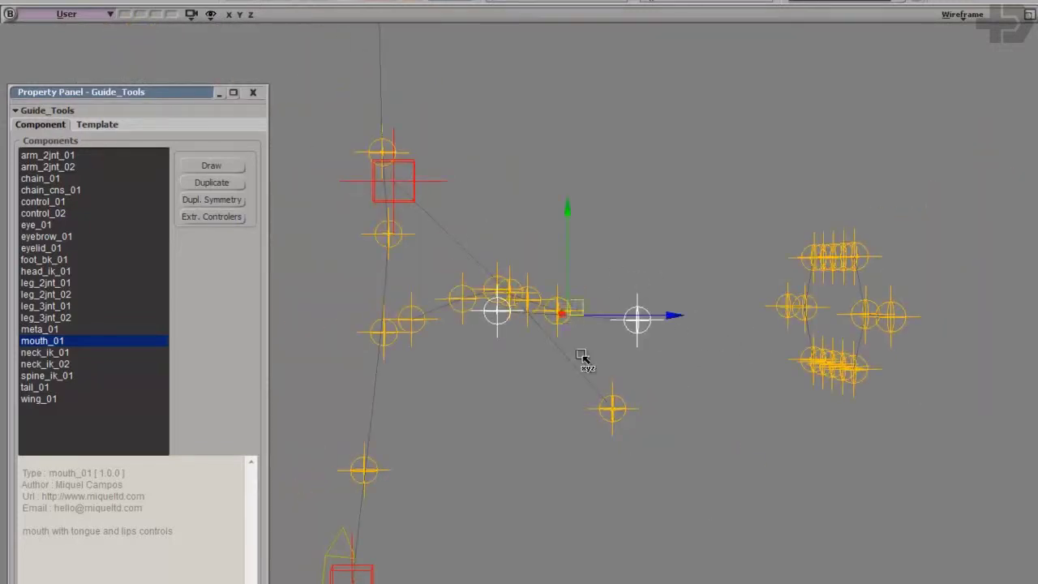
left_click_drag(649, 471, 1036, 423)
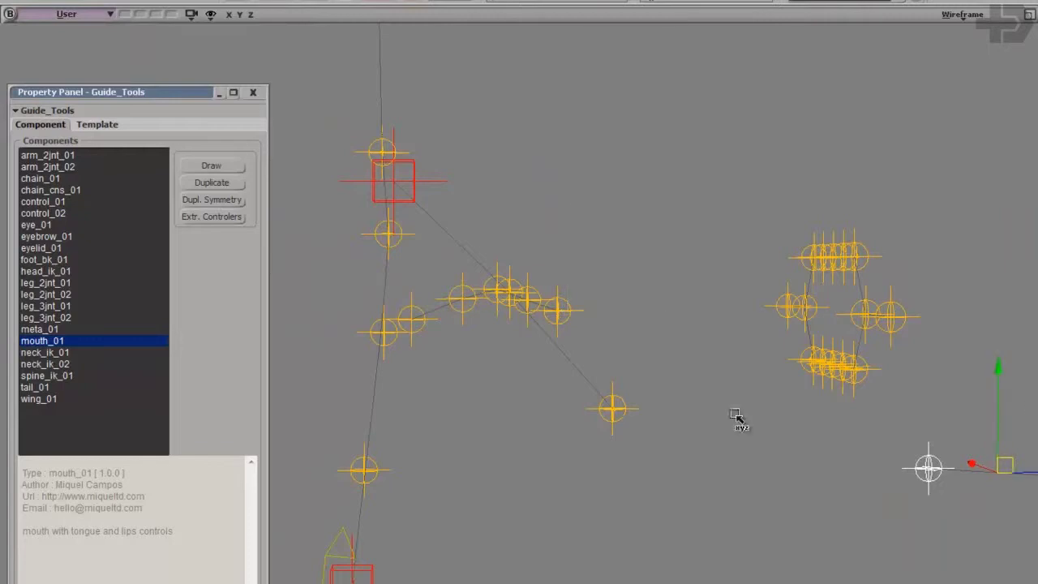
key("Escape")
Select all the guides along the tongue from back to front and shift them slightly forward and down.
scroll(470, 346, "up", 5)
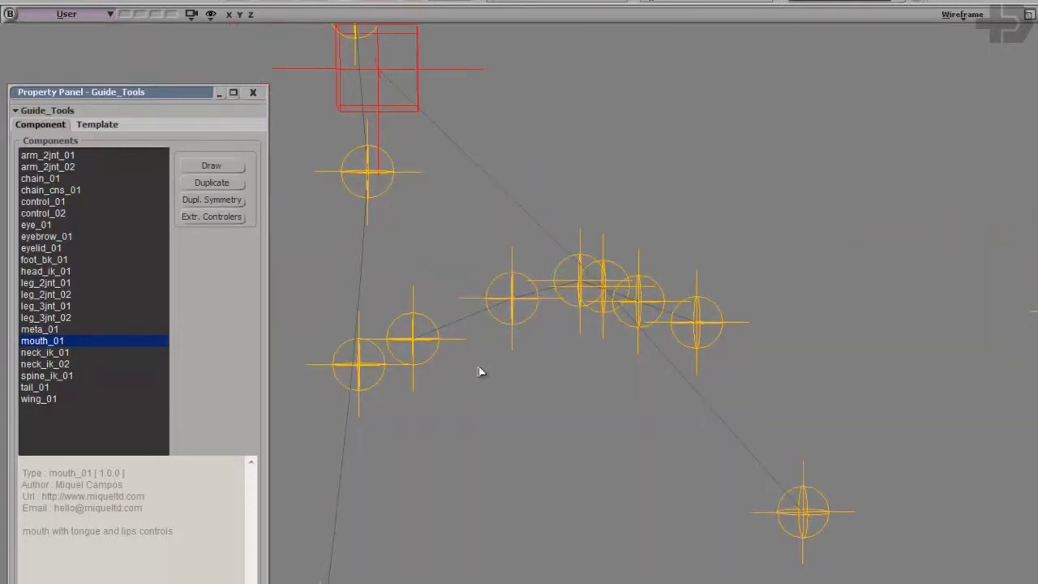
left_click(431, 355)
left_click(523, 328, "shift")
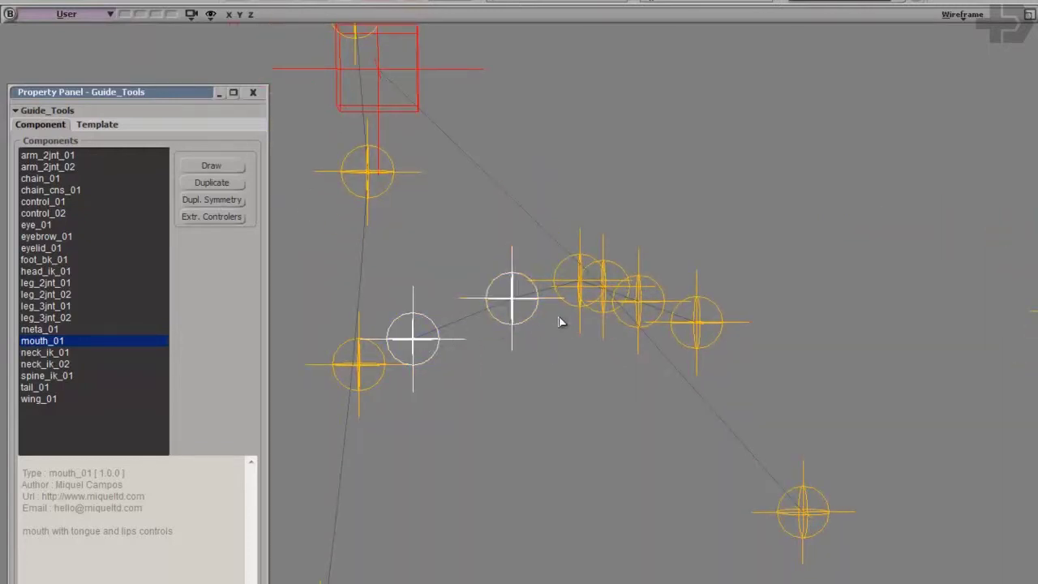
left_click(580, 341, "shift")
left_click(604, 350, "shift")
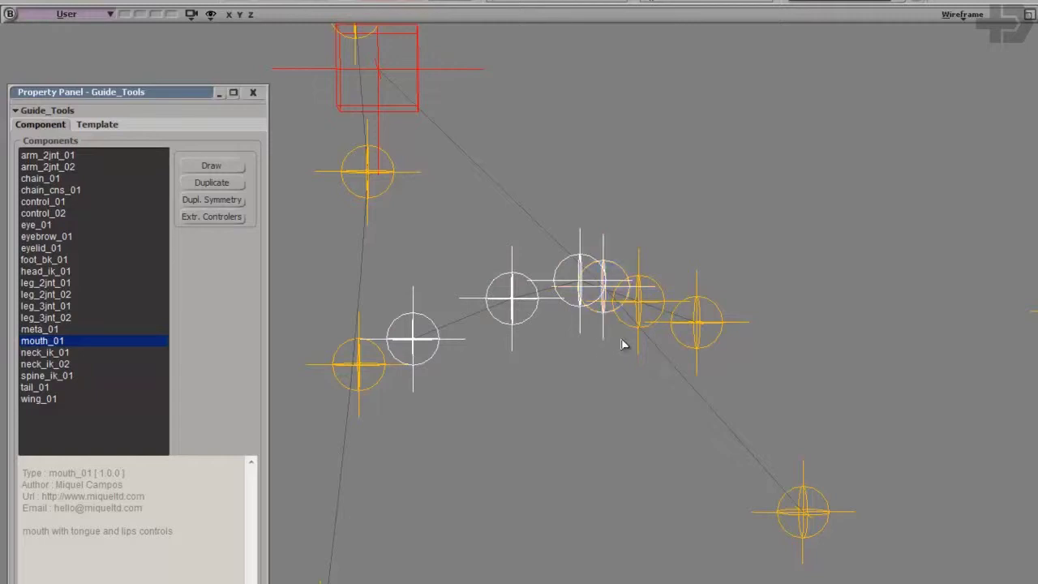
left_click(640, 268, "shift")
left_click(726, 329, "shift")
key("v")
left_click_drag(663, 235, 695, 250)
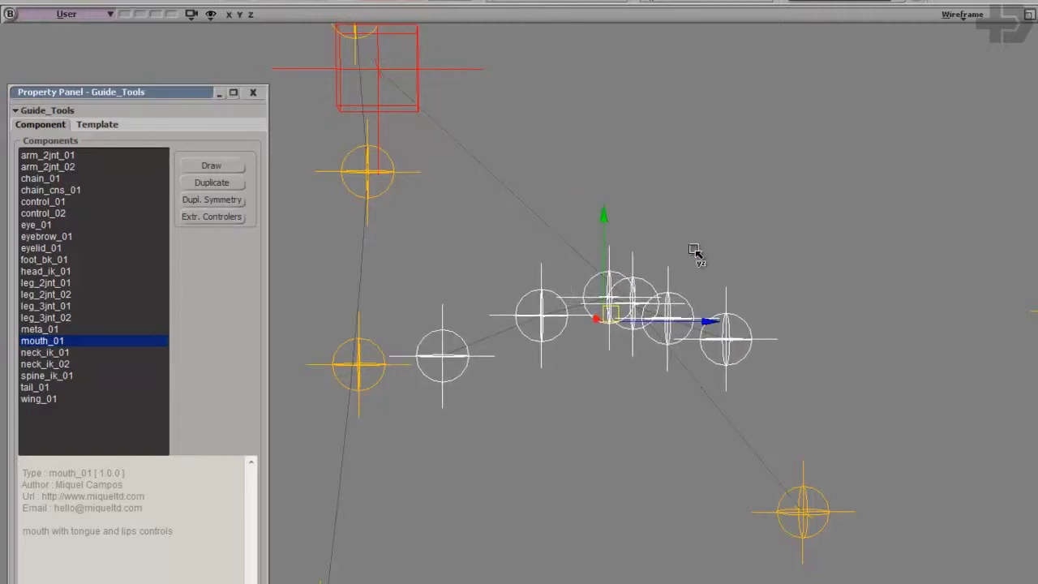
Take the mouth centre guide out of the selection and move the tongue guides well in front of the face, above the lip guides.
scroll(734, 297, "up", 2)
left_click(671, 245, "ctrl")
key("v")
left_click_drag(639, 237, 646, 438)
scroll(652, 343, "down", 6)
scroll(648, 345, "up", 6)
left_click_drag(670, 377, 811, 223)
scroll(781, 232, "down", 4)
middle_click_drag(780, 232, 633, 265)
left_click_drag(504, 314, 965, 193)
scroll(662, 285, "up", 4)
middle_click_drag(421, 276, 727, 188)
scroll(727, 187, "down", 3)
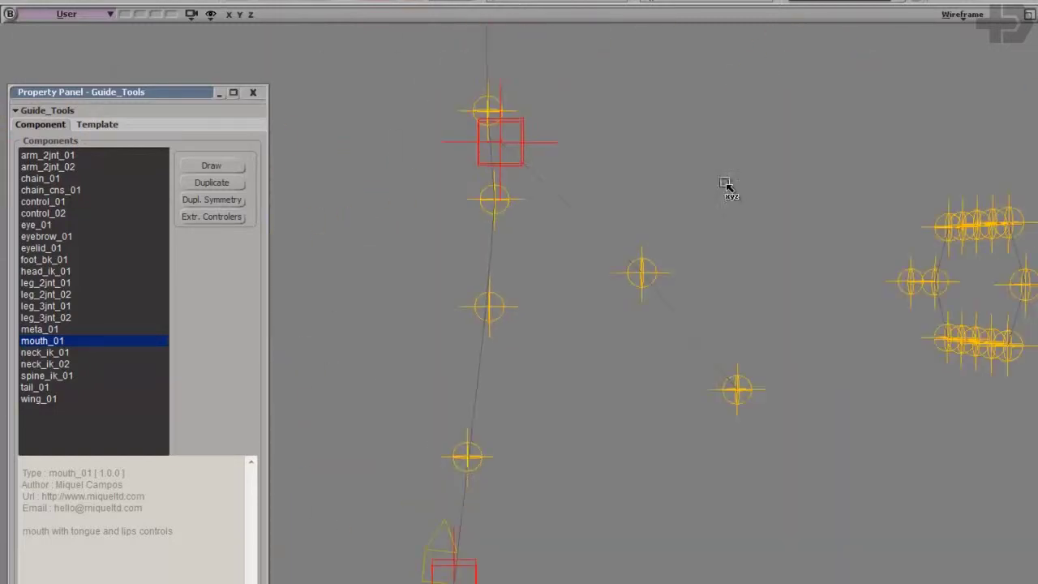
Turn the polygon mesh display back on and hide the upper and lower teeth meshes.
left_click(211, 15)
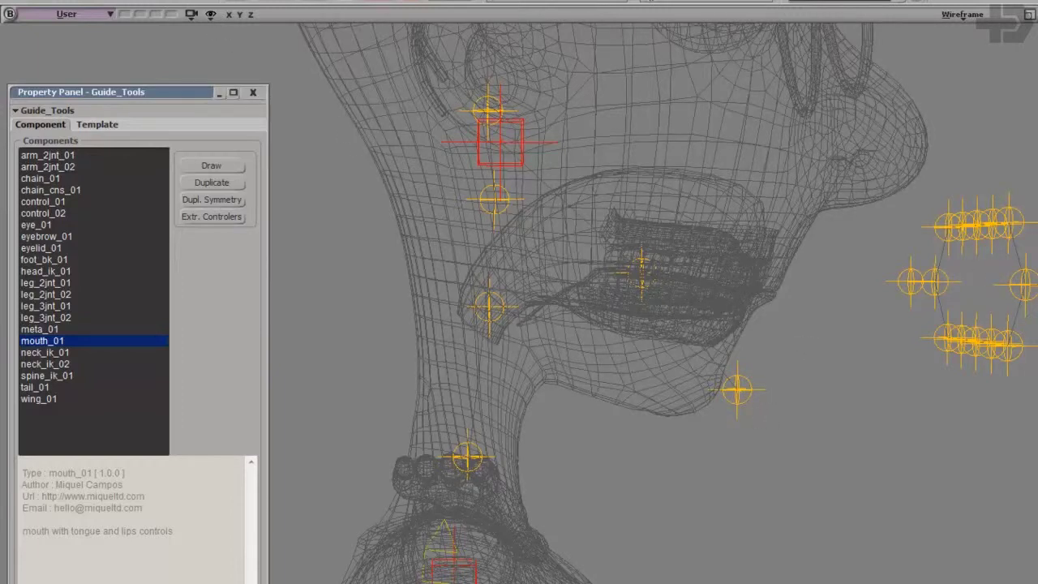
left_click(629, 216)
key("h")
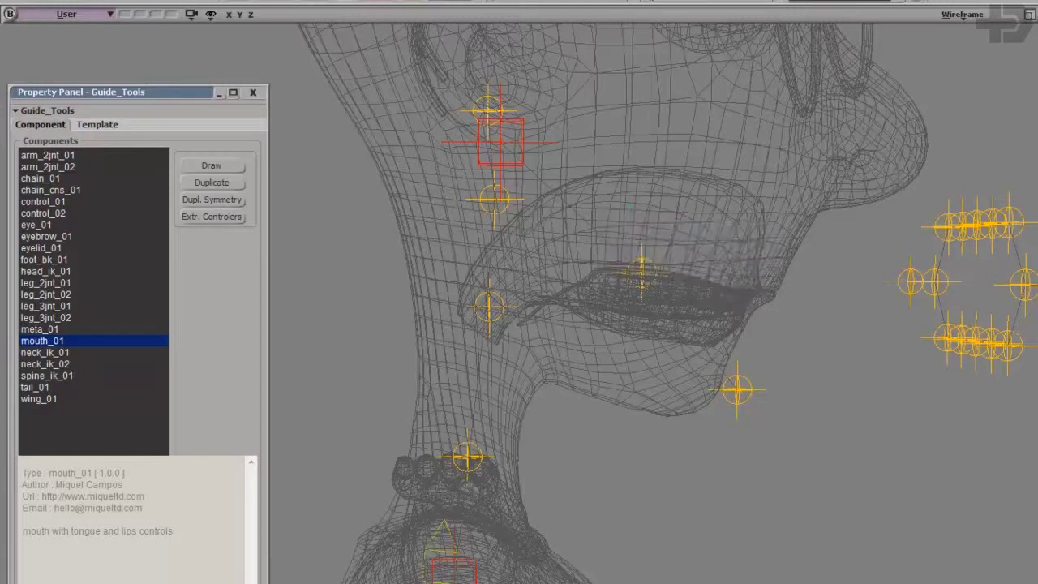
left_click(667, 314)
key("h")
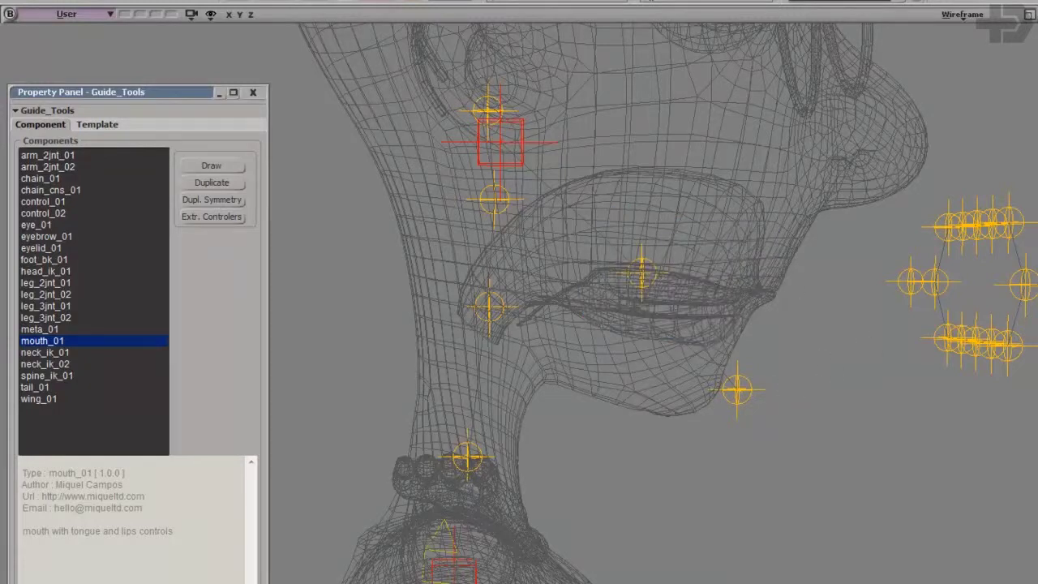
Hide the tongue mesh inside the mouth.
left_click(640, 306)
middle_click_drag(590, 439, 708, 402)
middle_click_drag(759, 311, 741, 371)
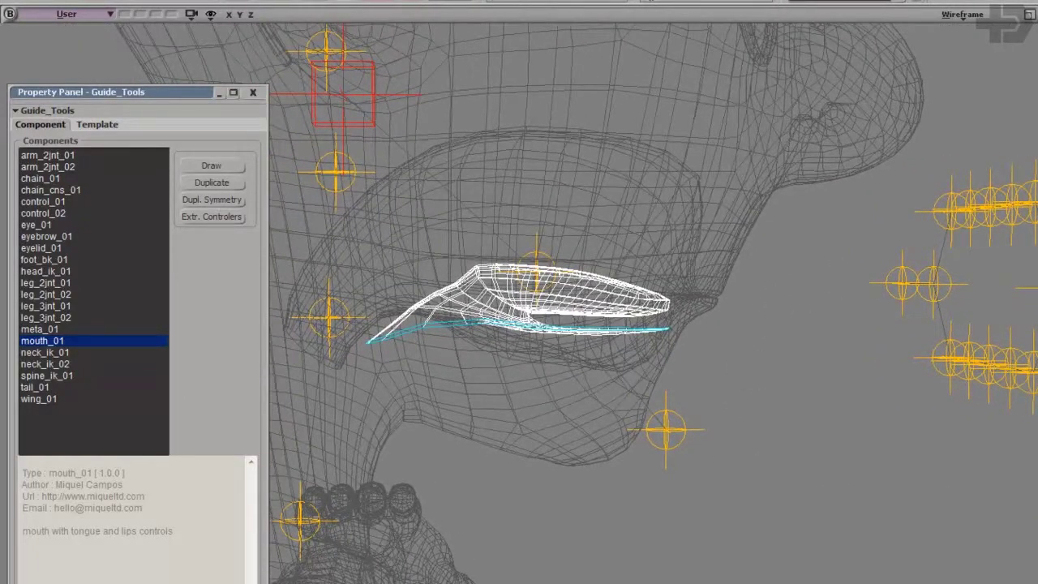
left_click(687, 331)
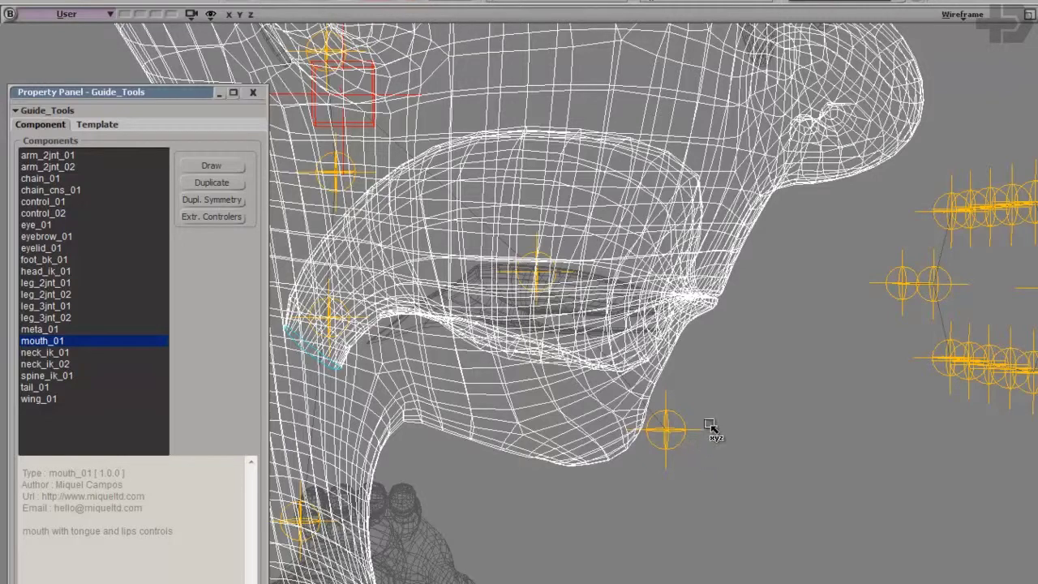
key("ctrl+z")
key("h")
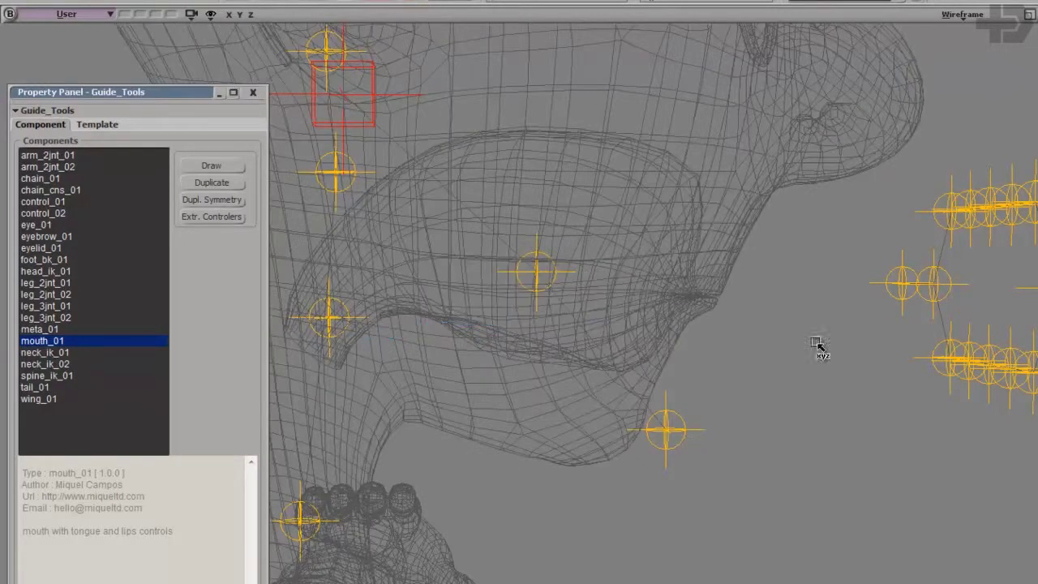
Move the mouth centre guide back toward the rear of the mouth cavity.
middle_click_drag(565, 336, 542, 341)
left_click_drag(542, 341, 587, 333)
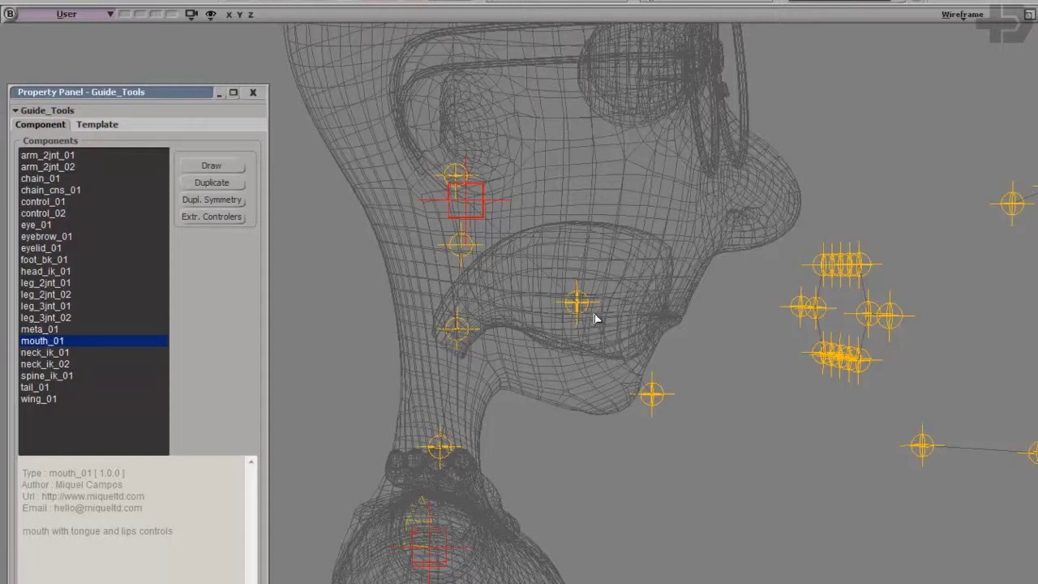
left_click(585, 305)
key("v")
mouse_move(587, 305)
left_mouse_down()
mouse_move(602, 258)
mouse_move(586, 324)
mouse_move(607, 308)
left_mouse_up()
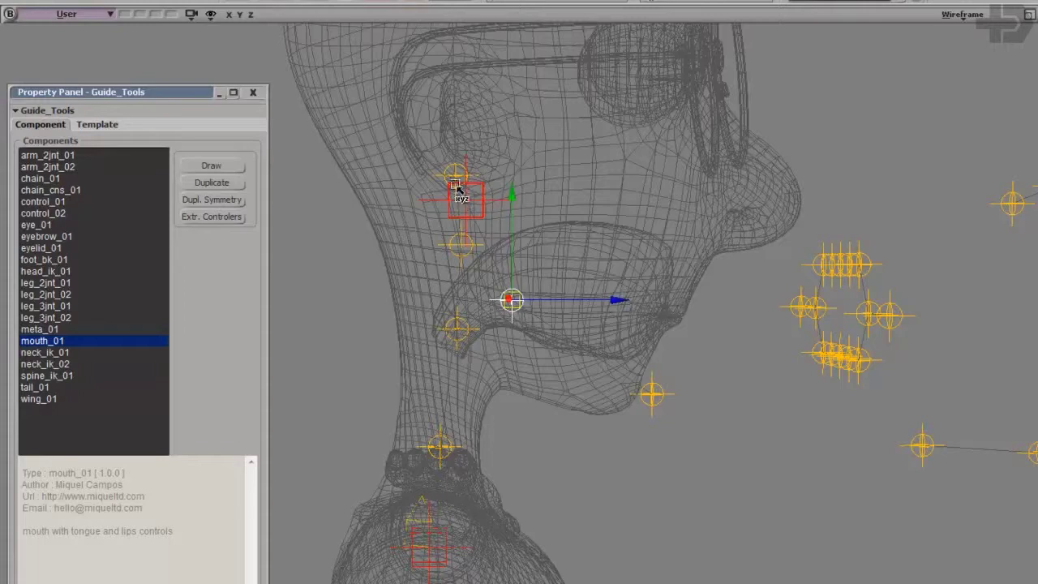
mouse_move(595, 250)
right_mouse_down()
mouse_move(576, 257)
mouse_move(601, 243)
right_mouse_up()
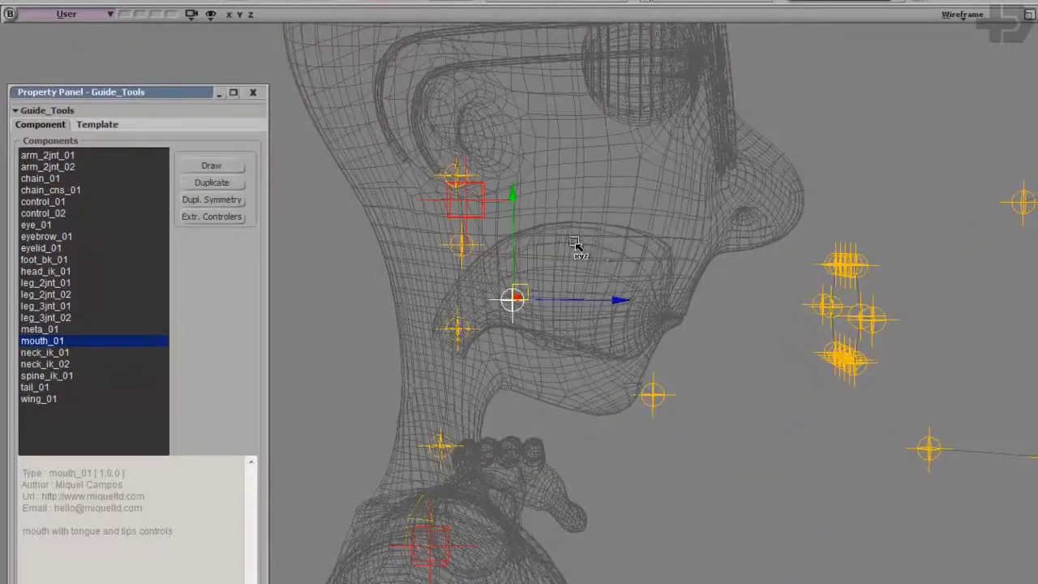
Lower the guide under the ear to the height of the red mouth root.
left_click(470, 203)
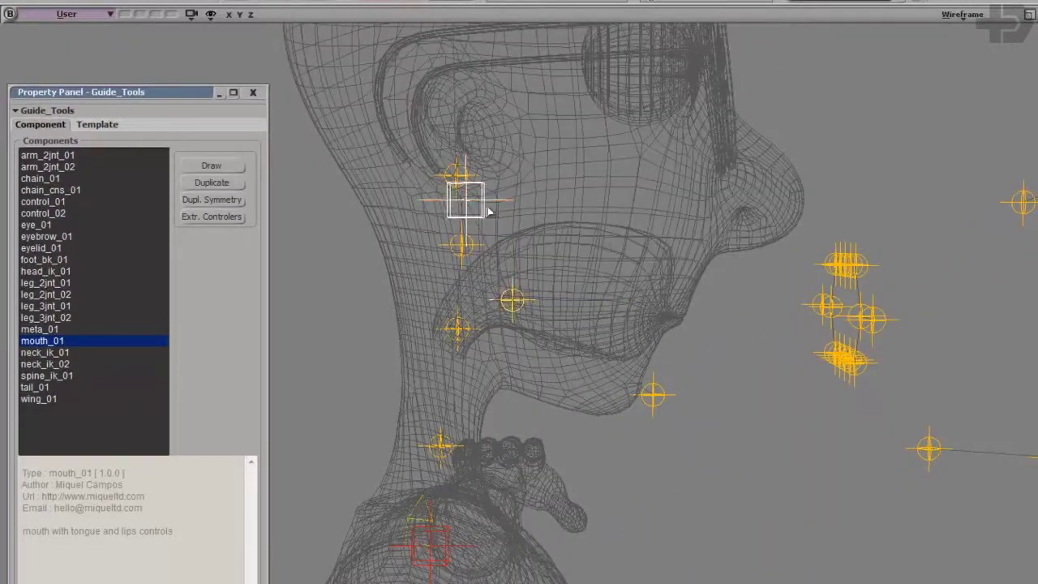
middle_click_drag(468, 205, 447, 250)
key("v")
key("space")
left_click(457, 176)
key("v")
mouse_move(465, 153)
left_mouse_down()
mouse_move(467, 177)
mouse_move(466, 152)
left_mouse_up()
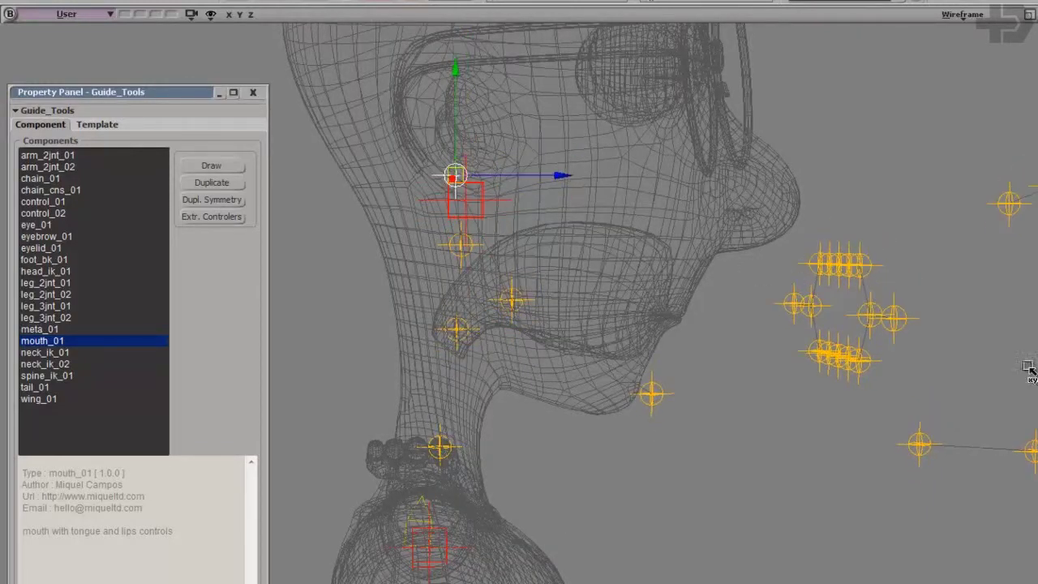
middle_click_drag(887, 372, 847, 375)
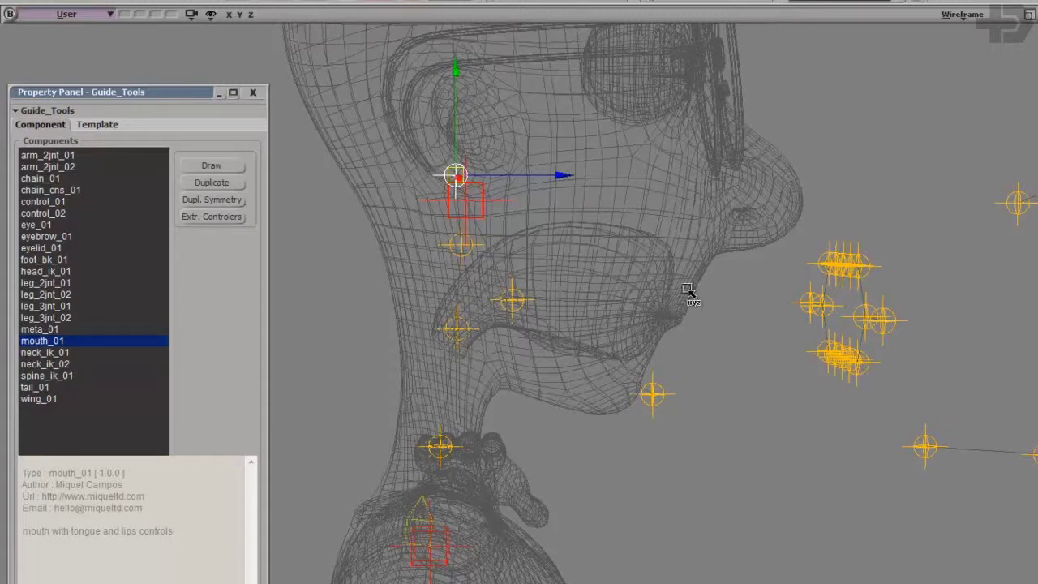
left_click_drag(503, 123, 494, 142)
key("Escape")
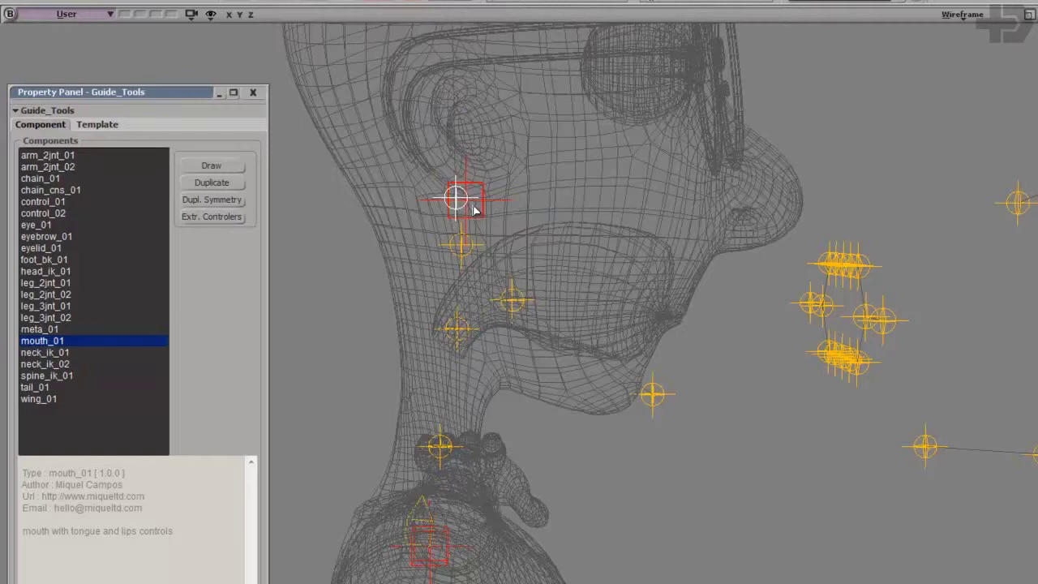
Select the red mouth root and the mouth centre guide in turn to compare their positions from the side.
left_click(482, 218)
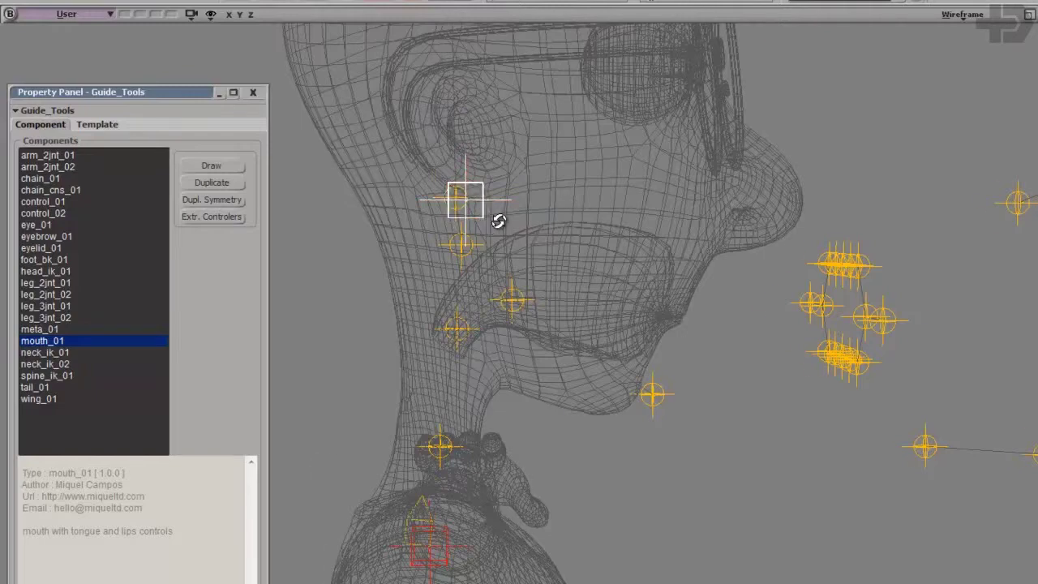
right_click_drag(499, 221, 496, 218)
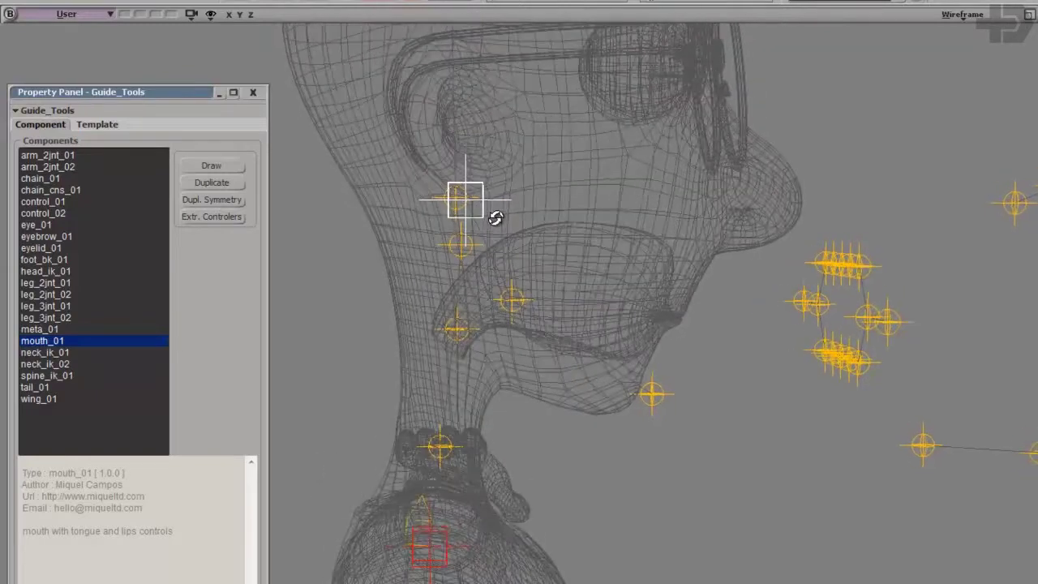
left_click(506, 303)
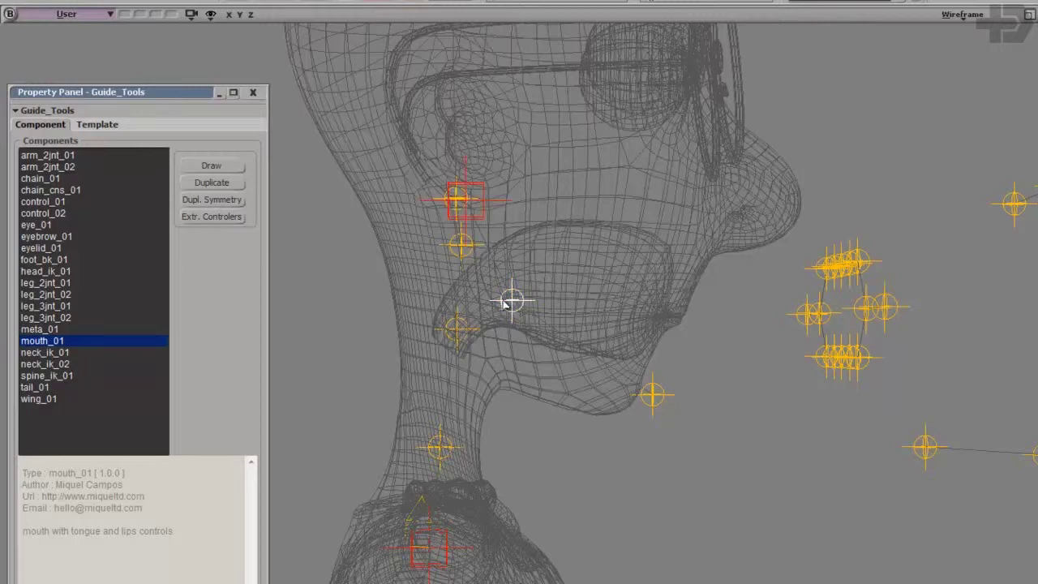
Open the properties of the selected guide inside the mouth cavity to check its name, and close them.
key("Return")
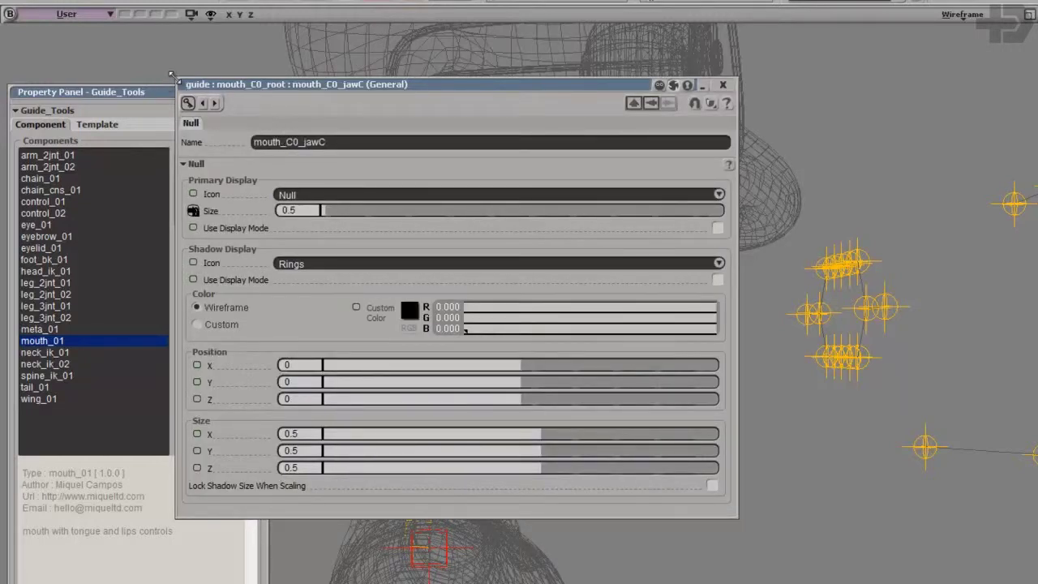
left_click_drag(170, 75, 326, 122)
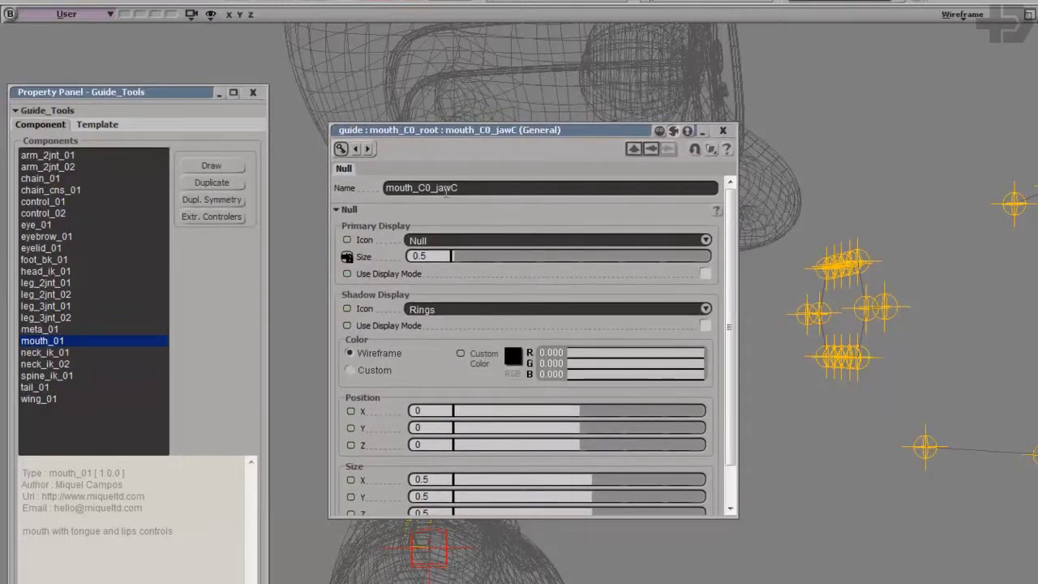
left_click(722, 130)
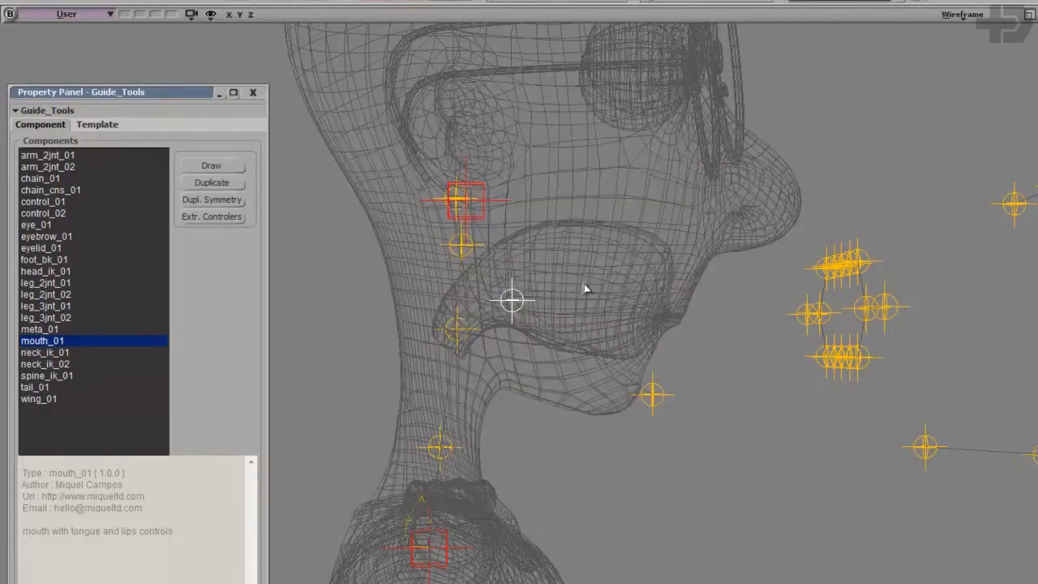
Lower the mouth_C0_jawC guide slightly onto the floor of the mouth cavity, keeping it near the rear.
key("c")
key("v")
left_click_drag(540, 255, 599, 282)
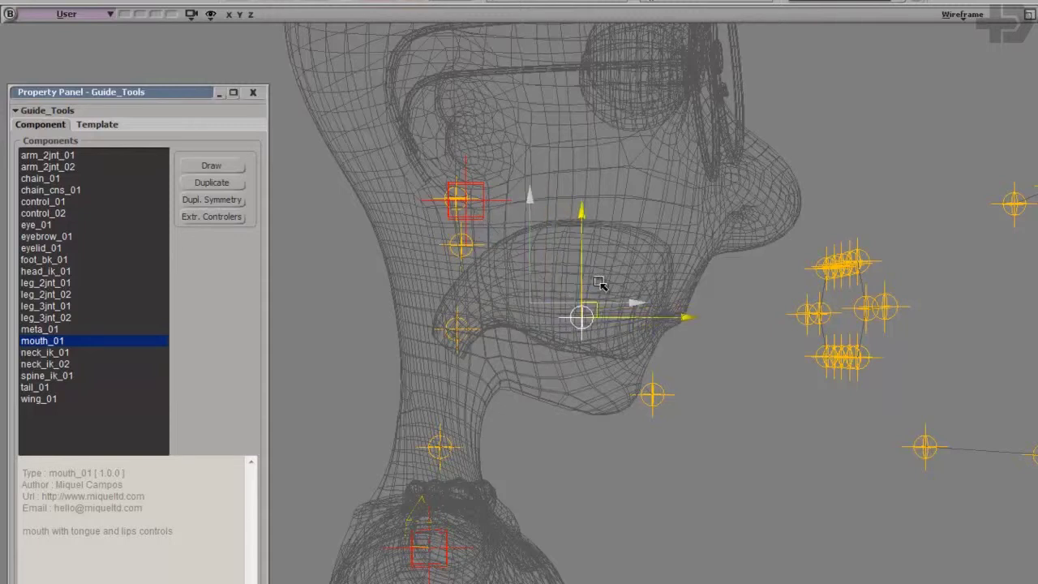
left_click_drag(685, 315, 620, 317)
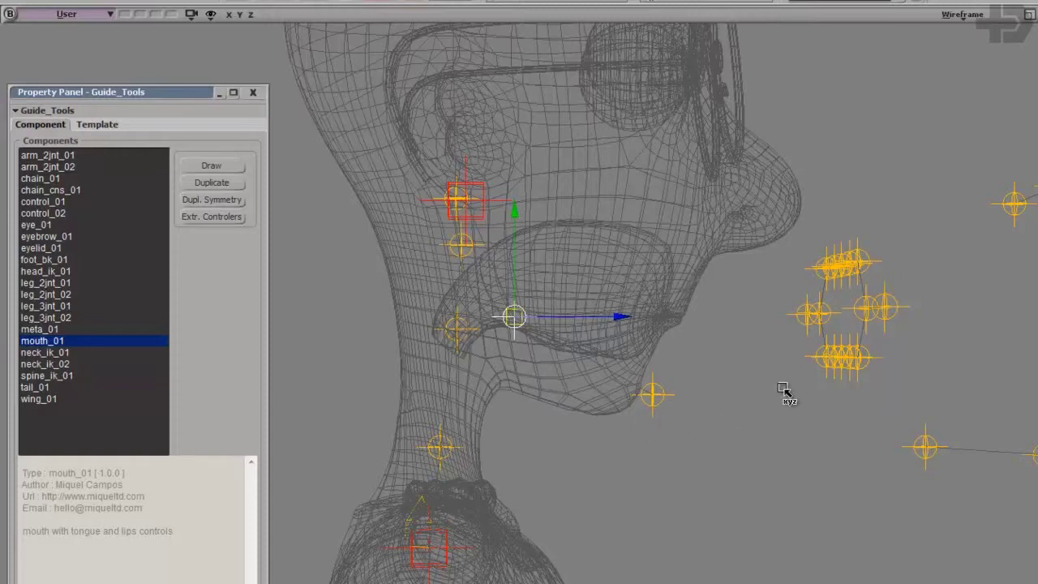
Select the red mouth root below the ear and check its name in its properties, closing them again.
middle_click_drag(766, 433, 773, 454)
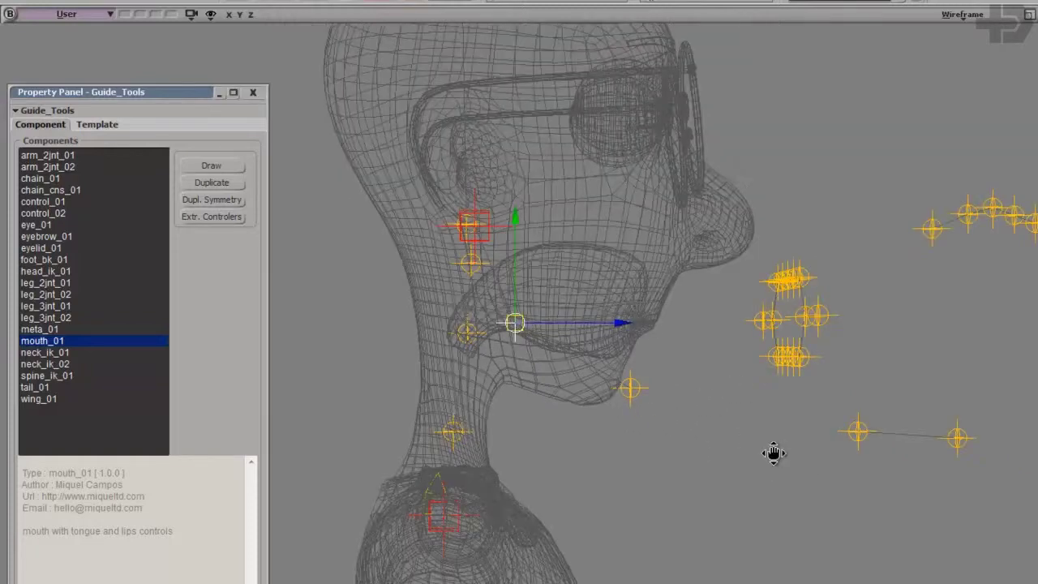
left_click_drag(774, 454, 745, 450)
middle_click_drag(764, 465, 752, 475)
middle_click_drag(655, 431, 642, 413)
middle_click_drag(962, 278, 746, 380)
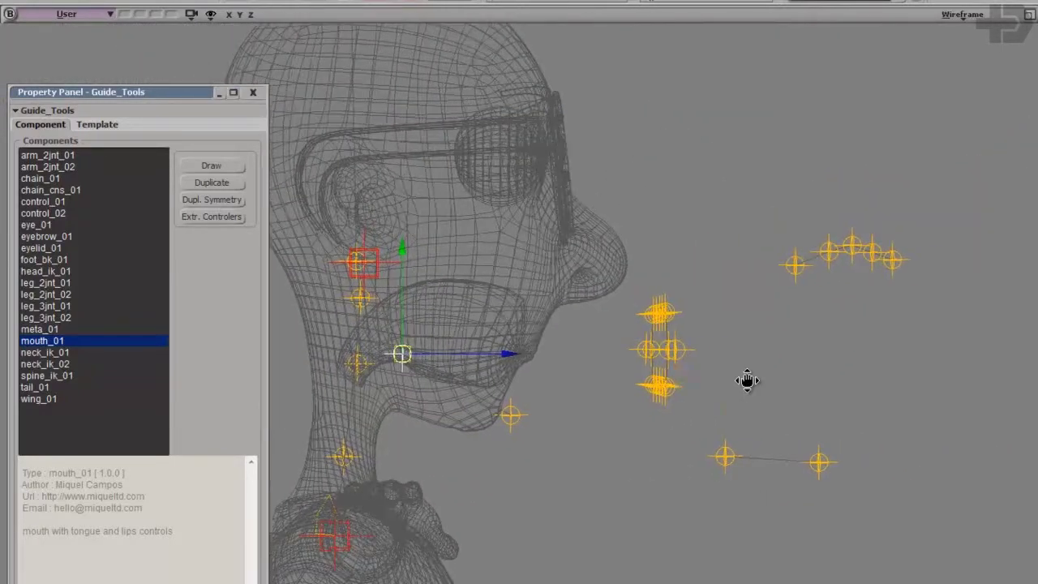
left_click(387, 270)
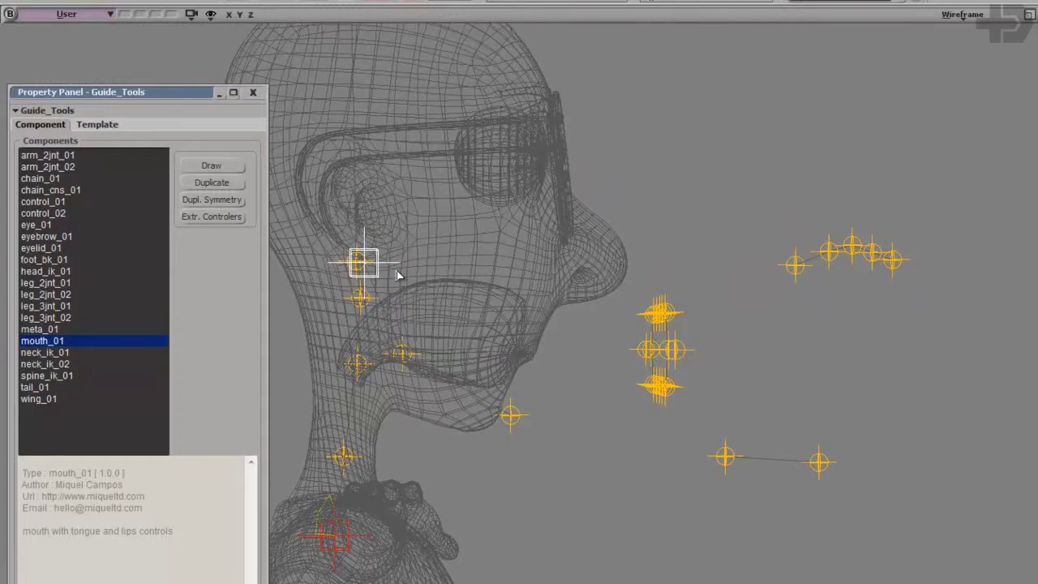
key("Return")
left_click_drag(477, 260, 421, 257)
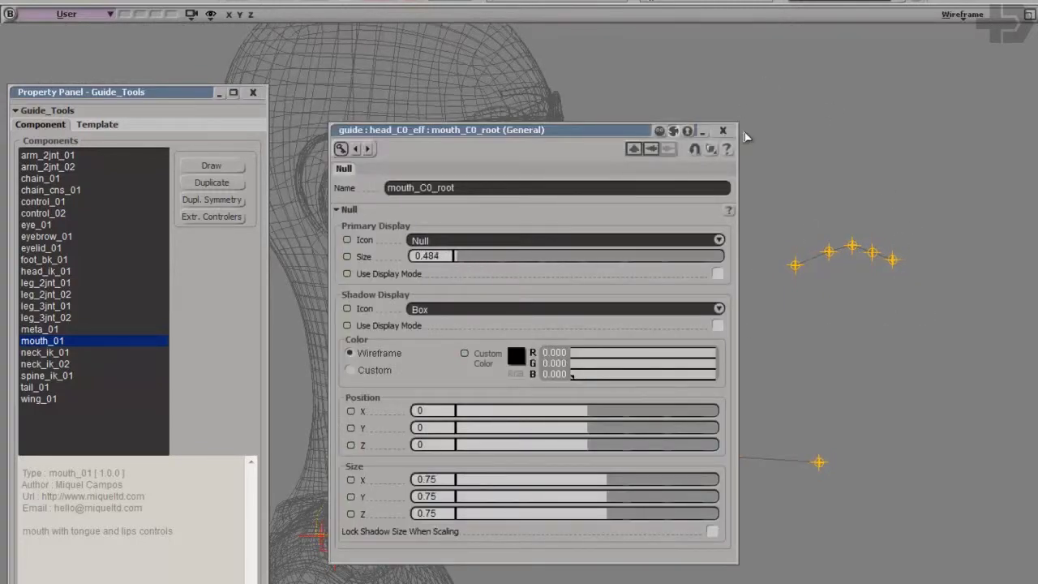
left_click(723, 131)
Hide the head mesh, show the tongue mesh, and move the five tongue guides together from in front of the face onto the tongue.
scroll(602, 319, "up", 5)
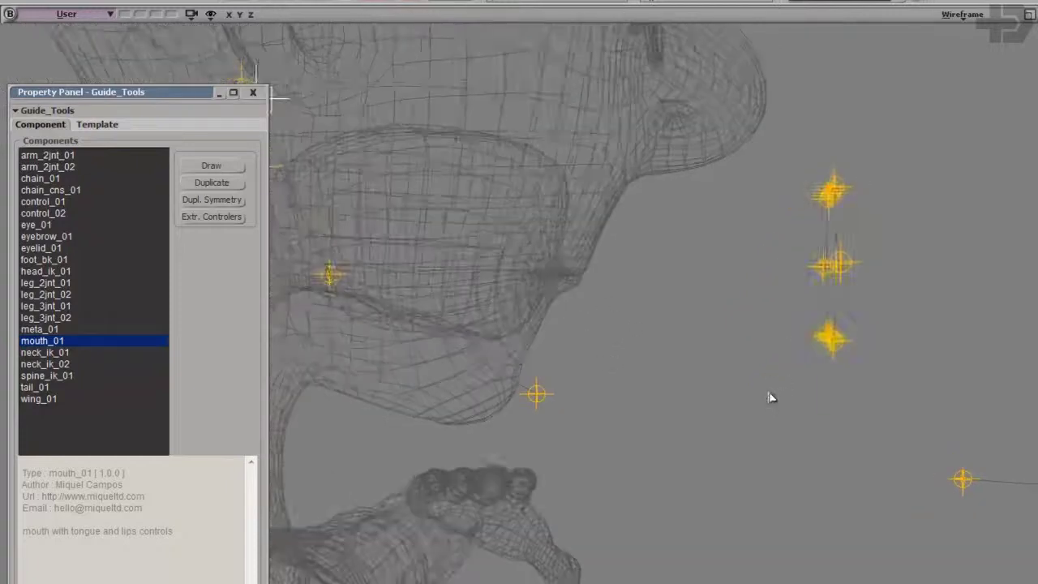
scroll(766, 394, "down", 3)
left_click_drag(757, 376, 782, 393)
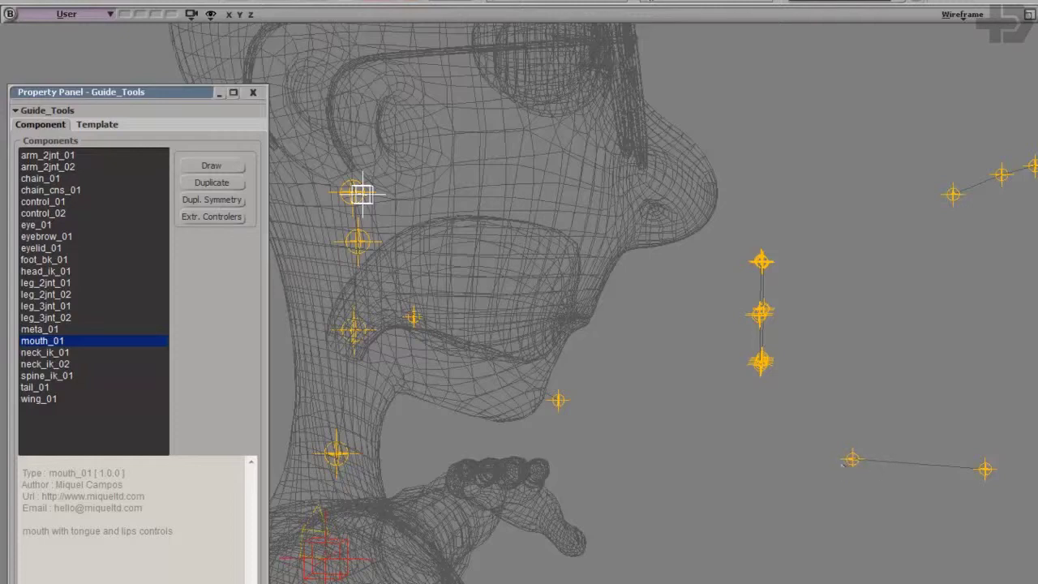
left_click(362, 193)
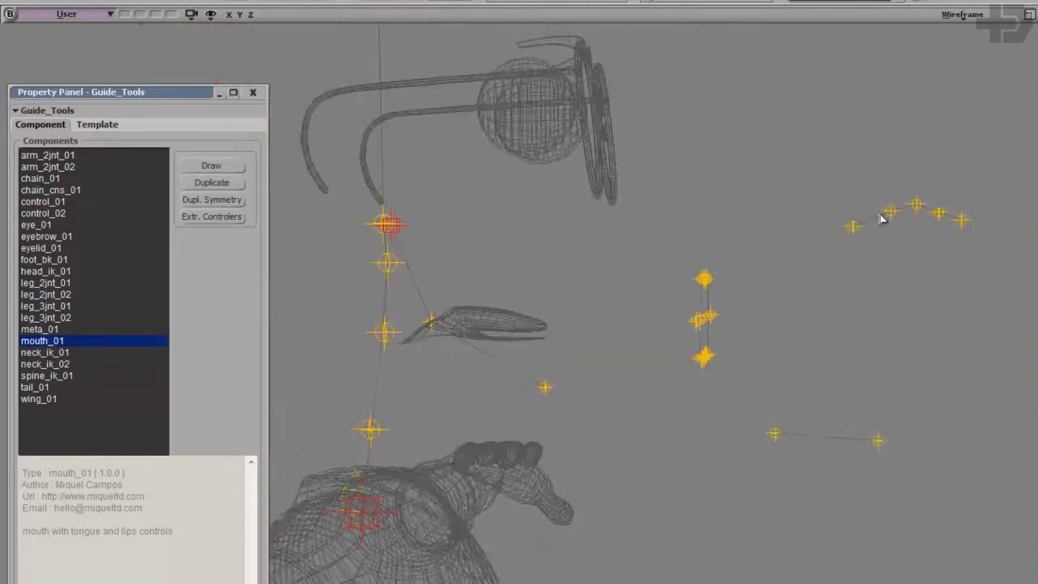
left_click_drag(816, 170, 984, 276)
left_click_drag(790, 213, 526, 281)
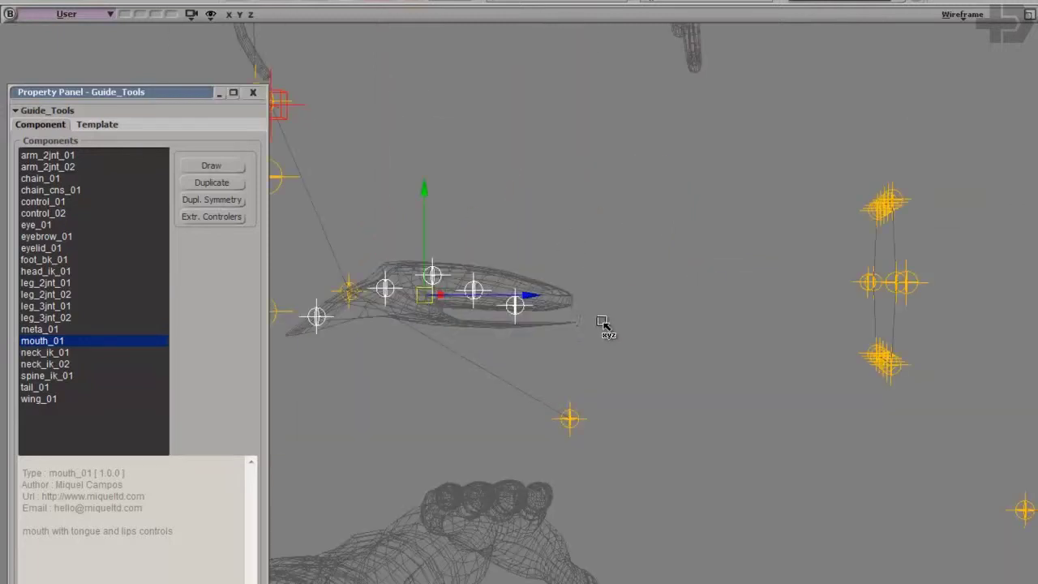
Position the second and third tongue guides individually inside the rear and middle of the tongue mesh.
scroll(601, 321, "up", 2)
middle_click_drag(453, 317, 706, 315)
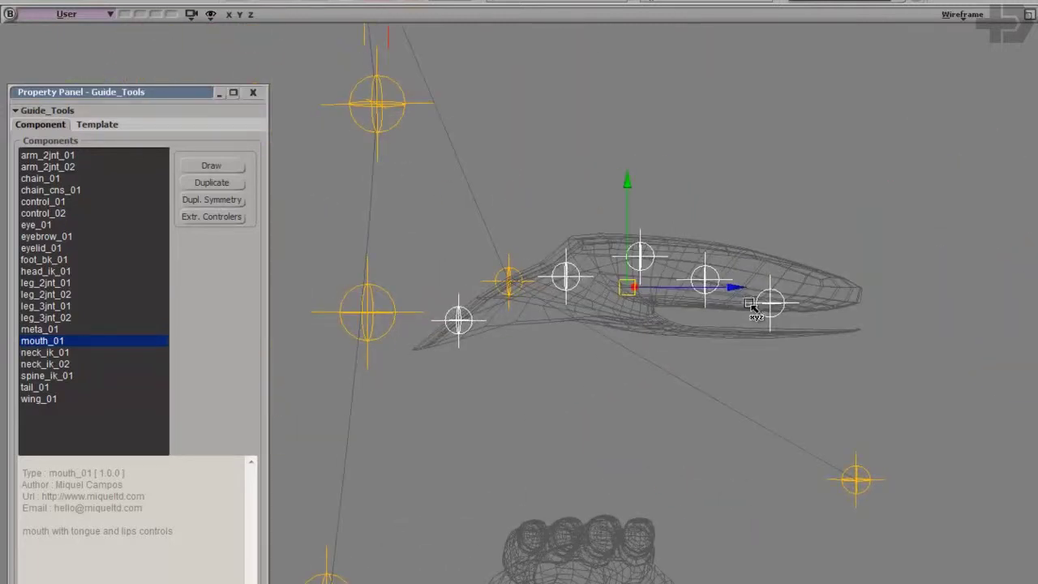
scroll(755, 310, "up", 2)
middle_click_drag(772, 322, 718, 336)
key("space")
left_click(572, 290)
left_click(530, 279)
key("v")
left_click_drag(579, 233, 618, 223)
key("space")
left_click(651, 241)
key("v")
left_click_drag(716, 194, 727, 204)
Move the fourth and fifth tongue guides up and forward so they follow the tongue's centre toward its tip.
key("space")
left_click(755, 281)
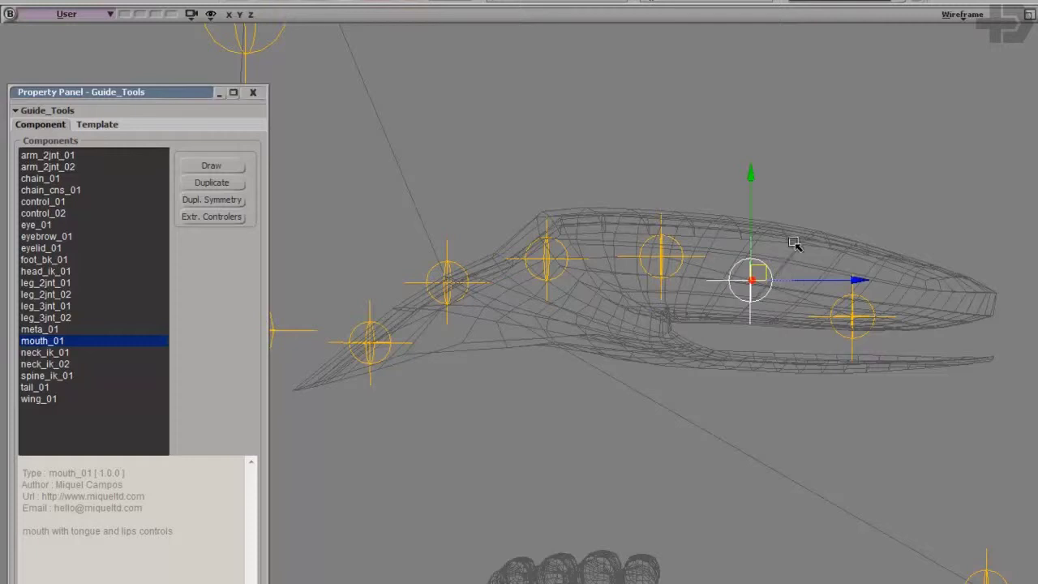
left_click_drag(800, 243, 823, 233)
left_click(861, 308)
left_click_drag(875, 283, 925, 252)
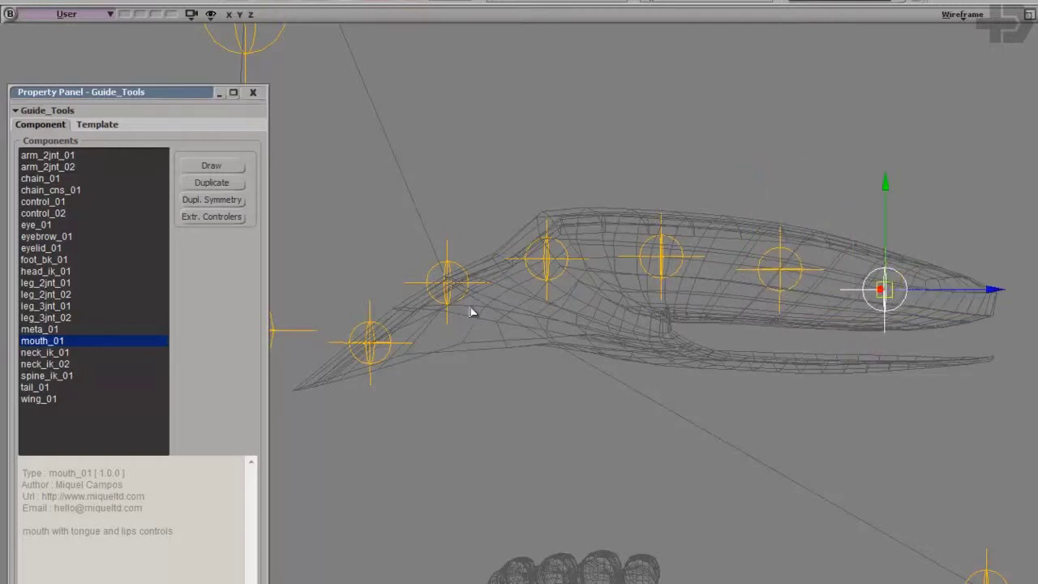
Unhide the head mesh around the tongue guides and clear the selection.
left_click(486, 290)
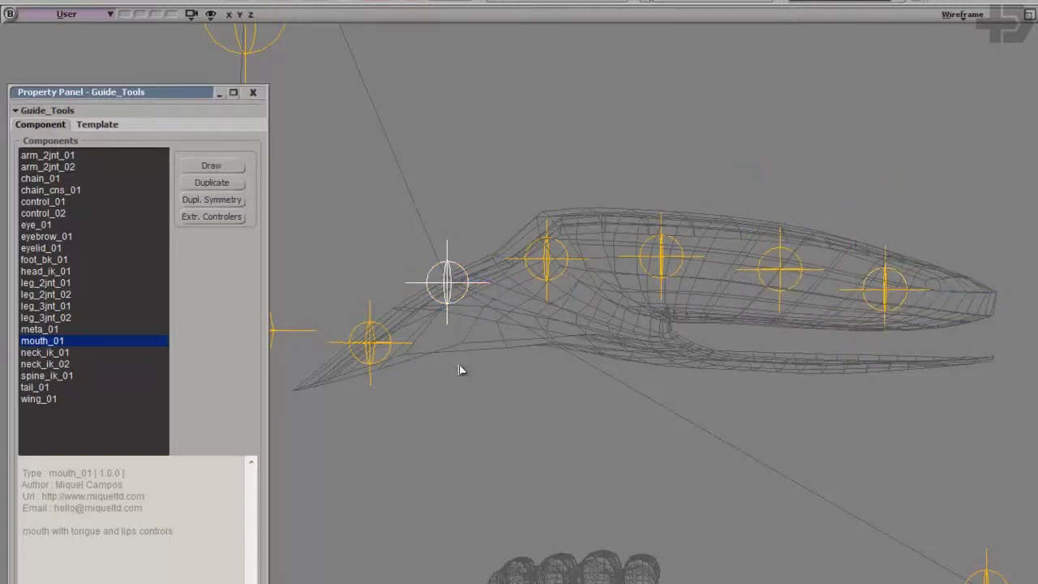
left_click(543, 413)
scroll(567, 389, "down", 3)
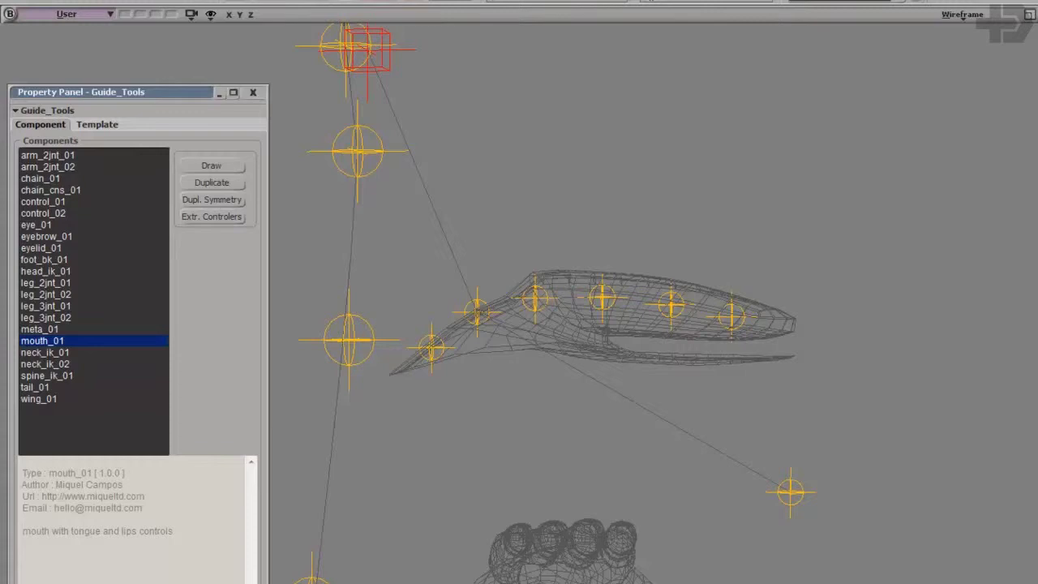
key("h")
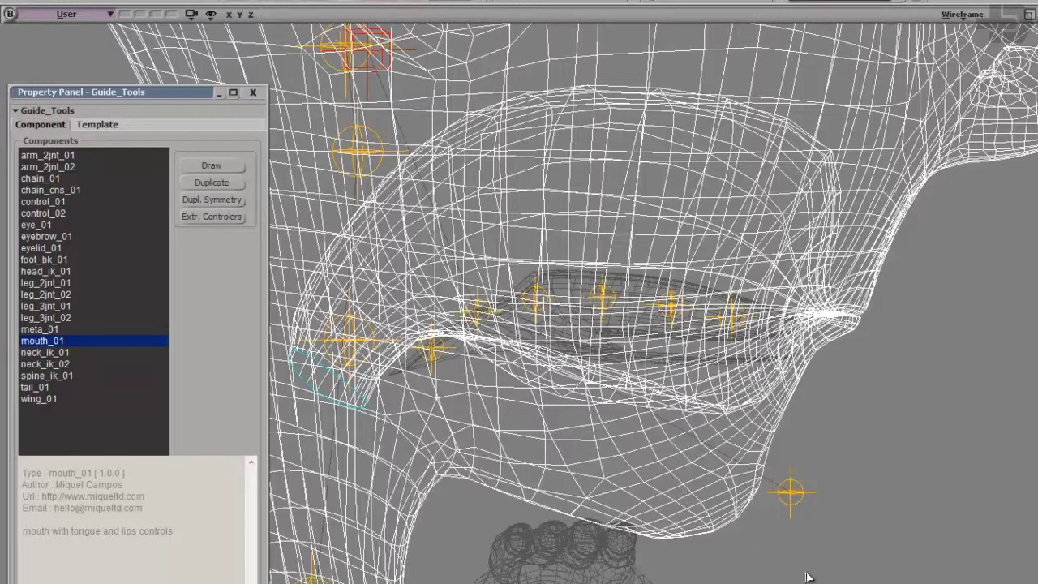
left_click_drag(874, 546, 801, 486)
key("s")
mouse_move(801, 486)
middle_mouse_down()
mouse_move(816, 363)
mouse_move(791, 495)
middle_mouse_up()
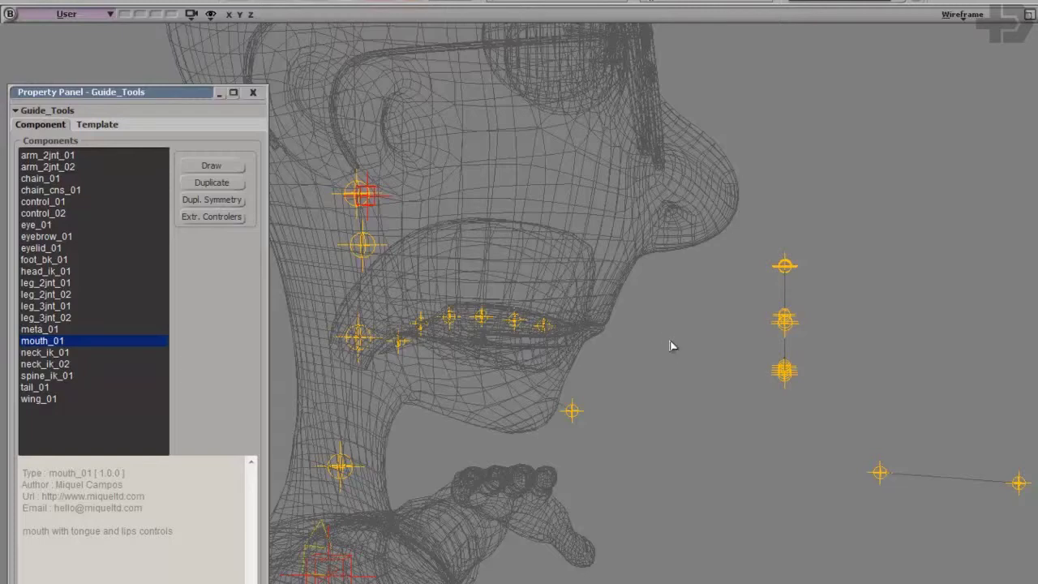
middle_click_drag(635, 385, 742, 434)
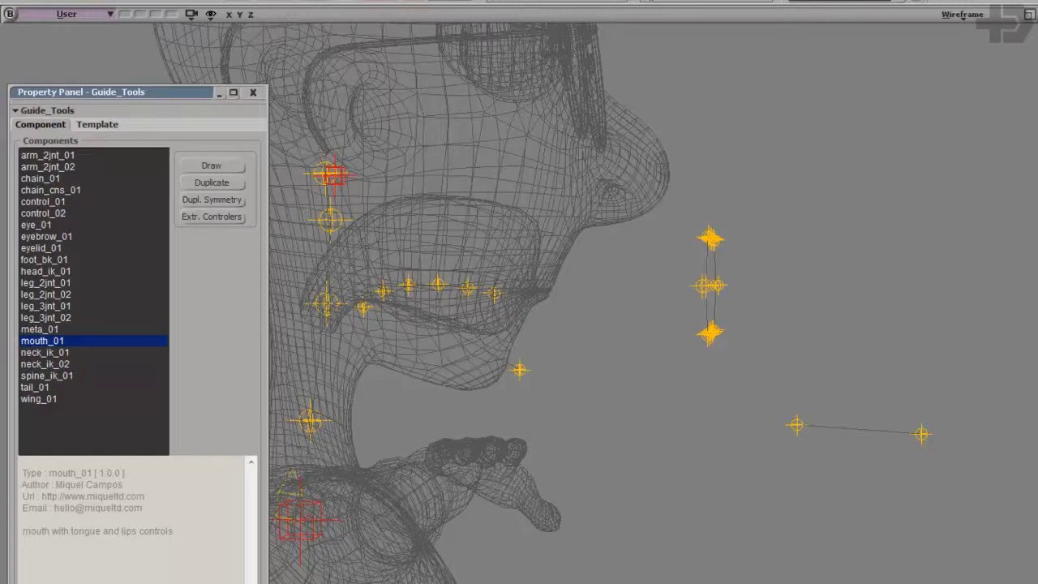
Unhide the lower and upper teeth meshes and hide the head mesh.
key("h")
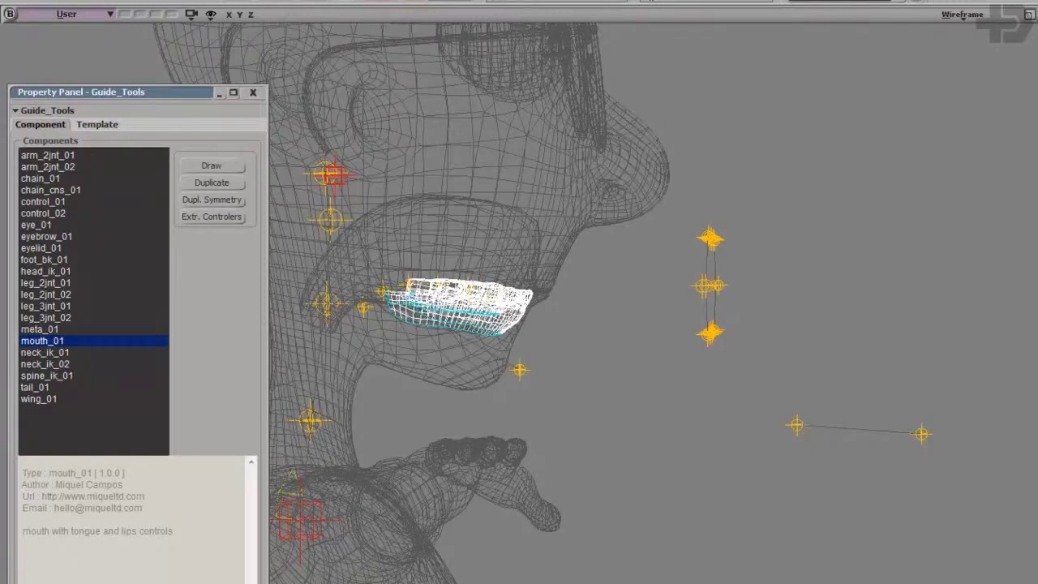
key("ctrl+z")
key("ctrl+z")
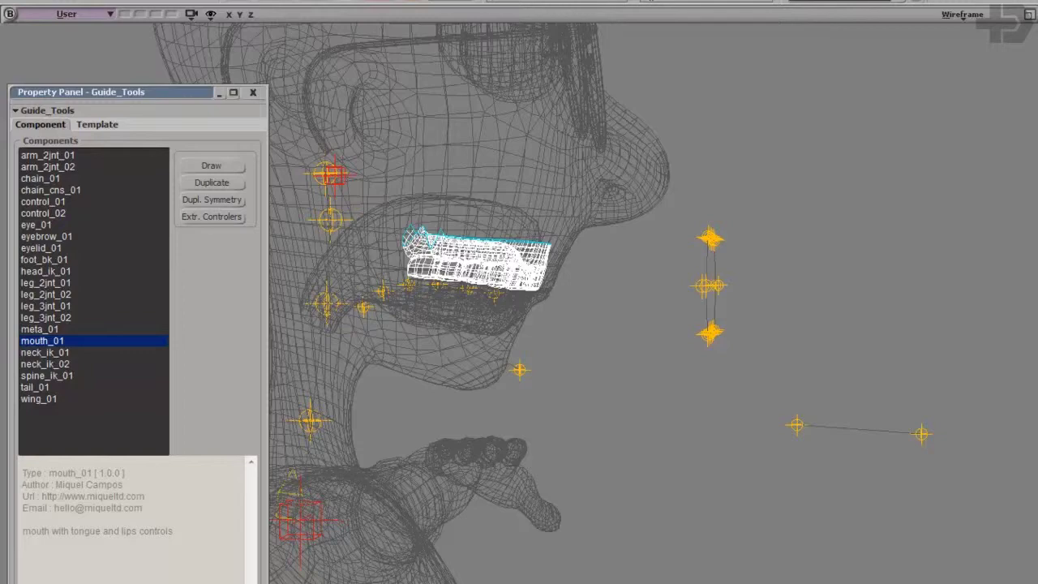
key("ctrl+z")
key("h")
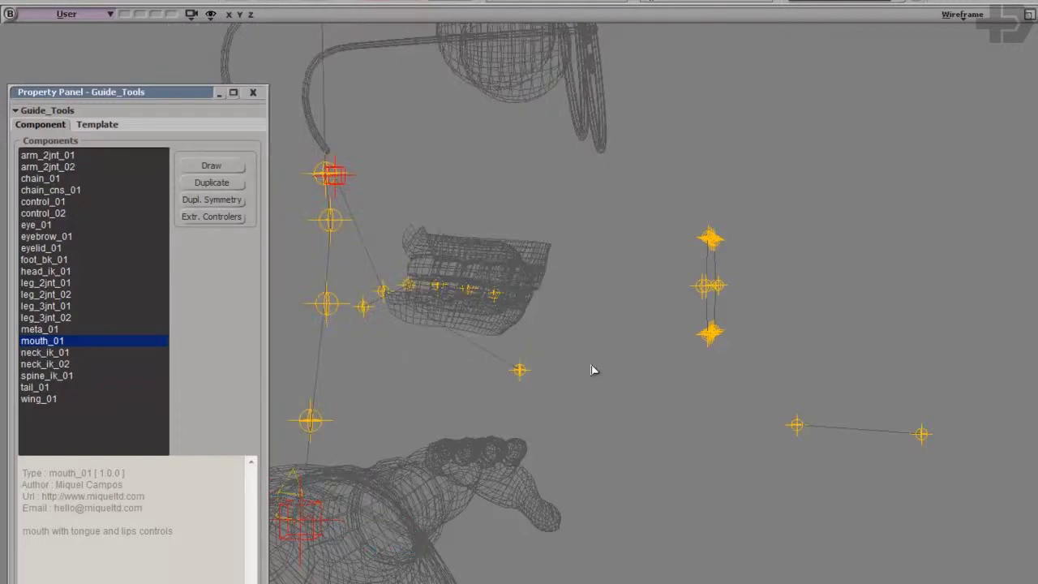
Select the two linked teeth guides in front of the face and move them together onto the teeth meshes.
middle_click_drag(595, 370, 612, 354)
left_click_drag(586, 277, 573, 238)
middle_click_drag(572, 238, 603, 238)
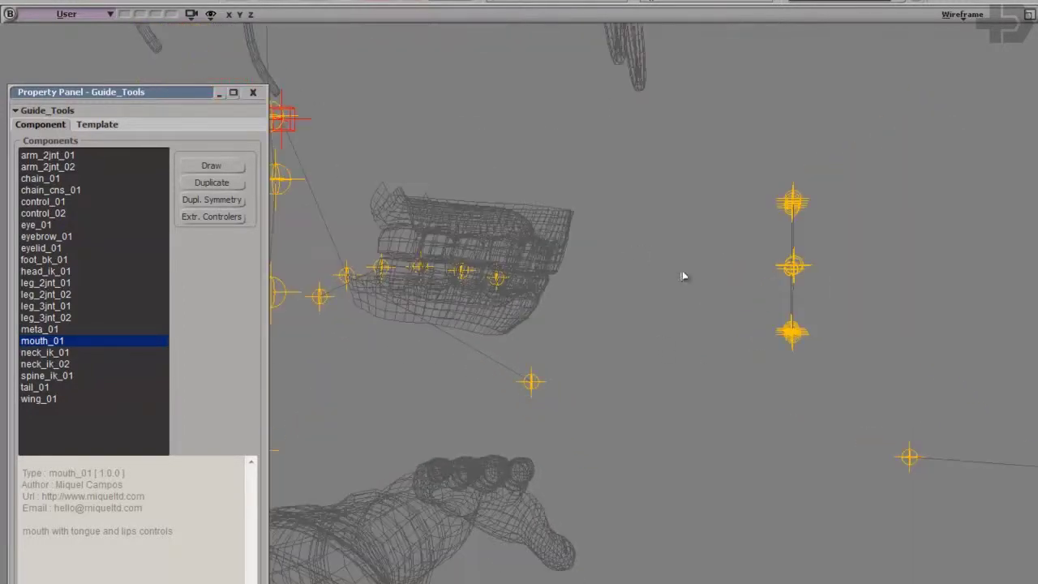
scroll(710, 419, "down", 5)
left_click_drag(674, 389, 805, 457)
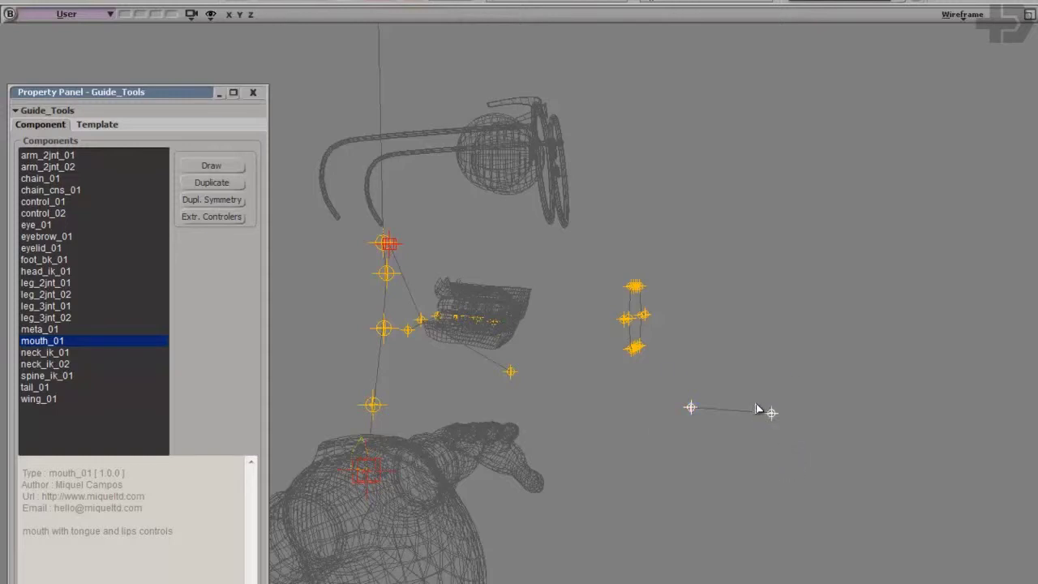
key("v")
left_click_drag(766, 410, 541, 277)
Raise the rear teeth guide slightly and lower the front one slightly to follow the line between the upper and lower teeth.
scroll(551, 297, "up", 5)
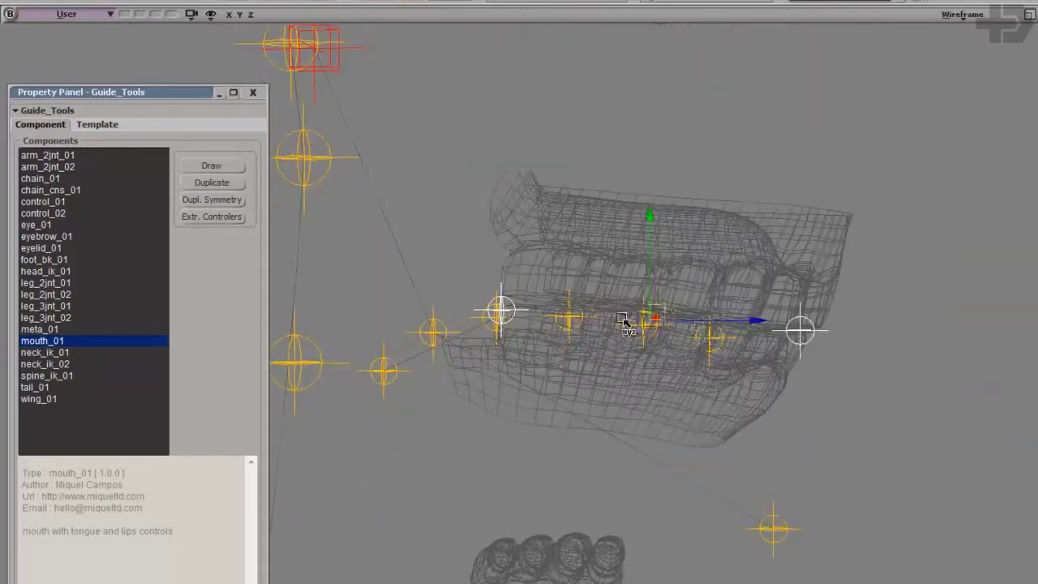
key("space")
left_click(447, 313)
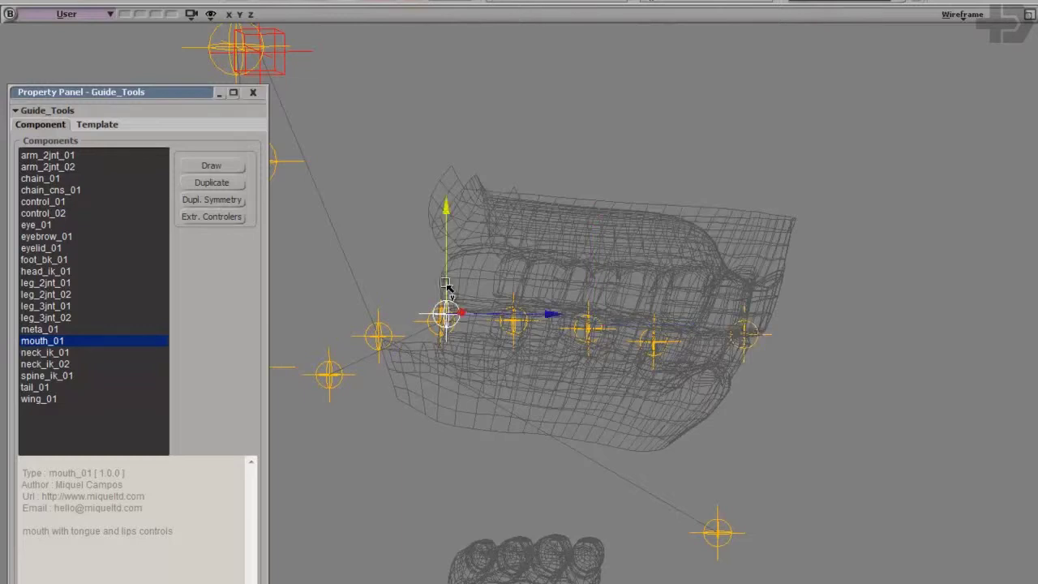
key("space")
left_click(744, 334)
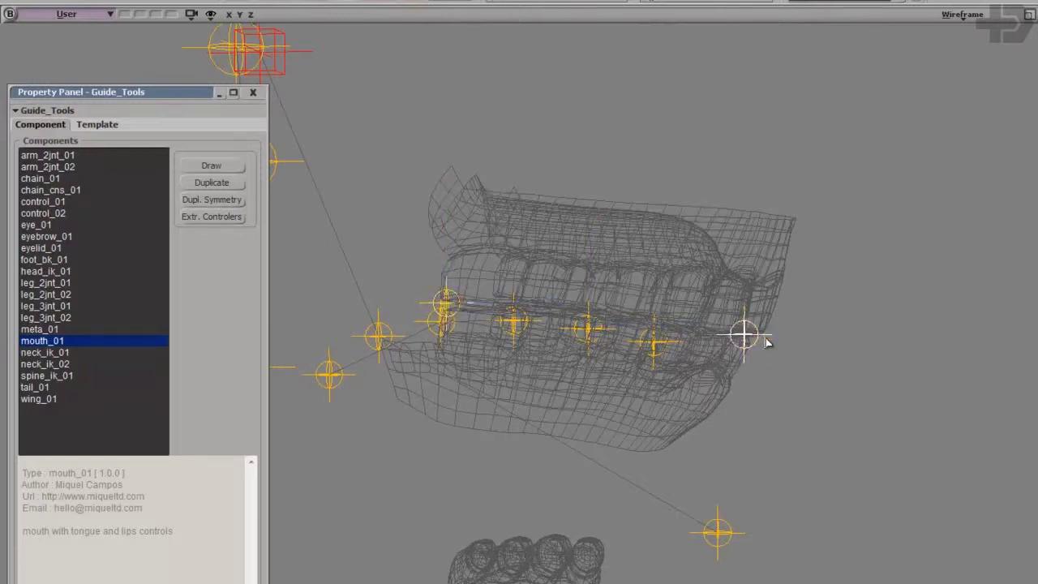
left_click_drag(792, 290, 792, 297)
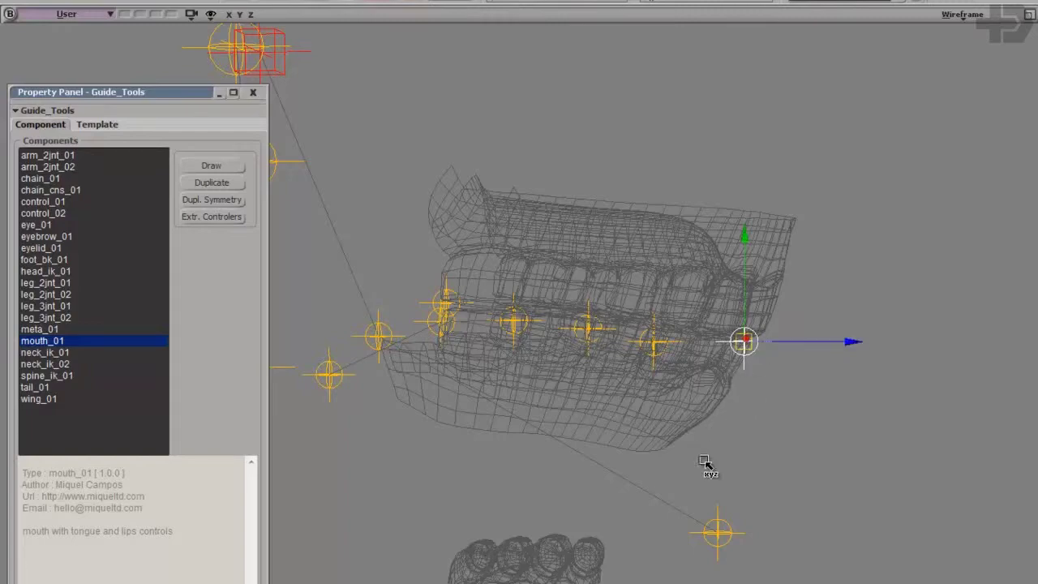
Examine the teeth guides' placement against the upper and lower teeth, close up at the front guide.
scroll(673, 426, "down", 5)
scroll(689, 446, "up", 5)
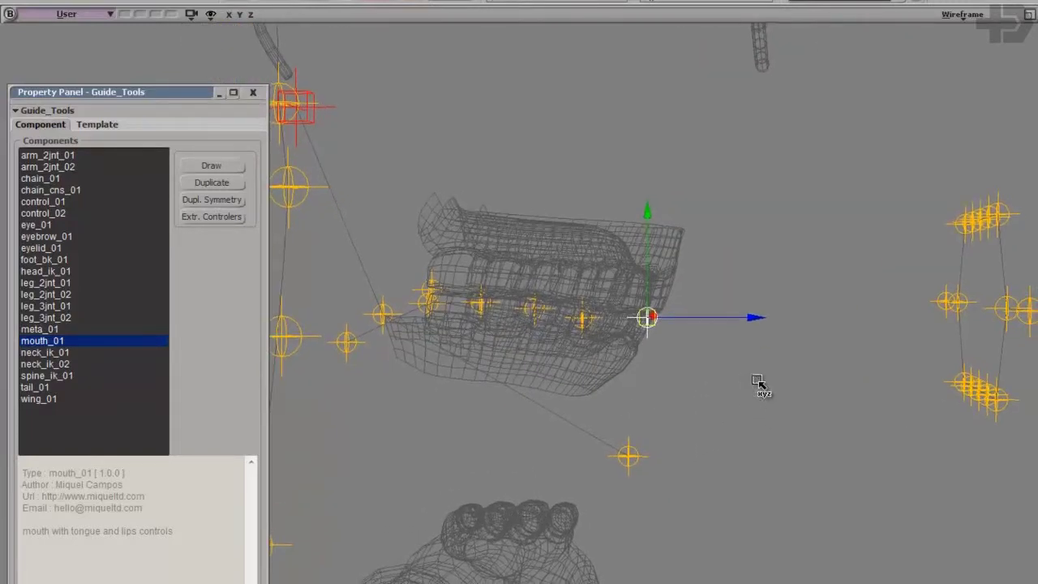
scroll(689, 357, "down", 2)
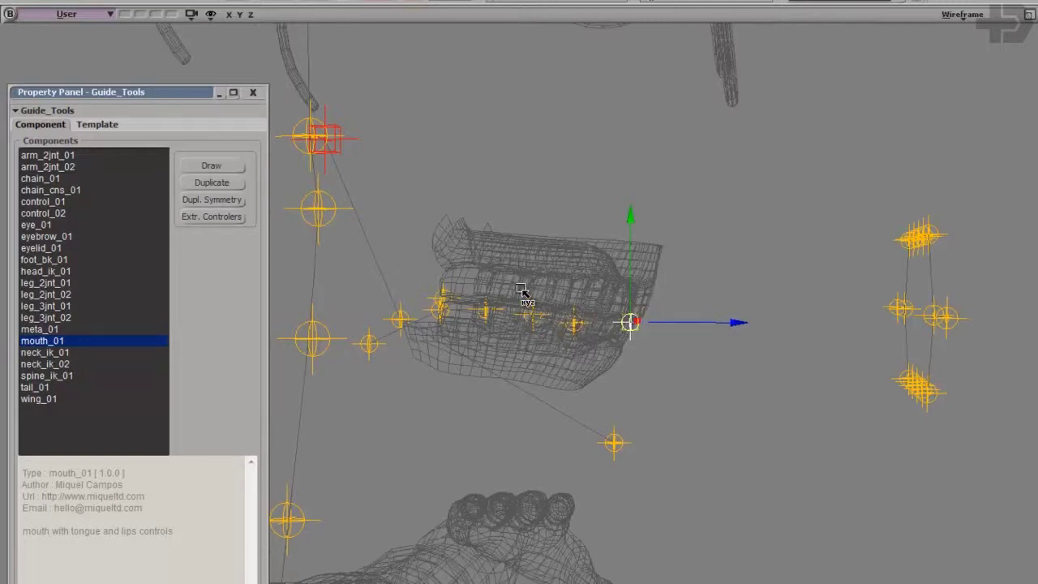
scroll(876, 426, "up", 2)
middle_click_drag(585, 285, 498, 304)
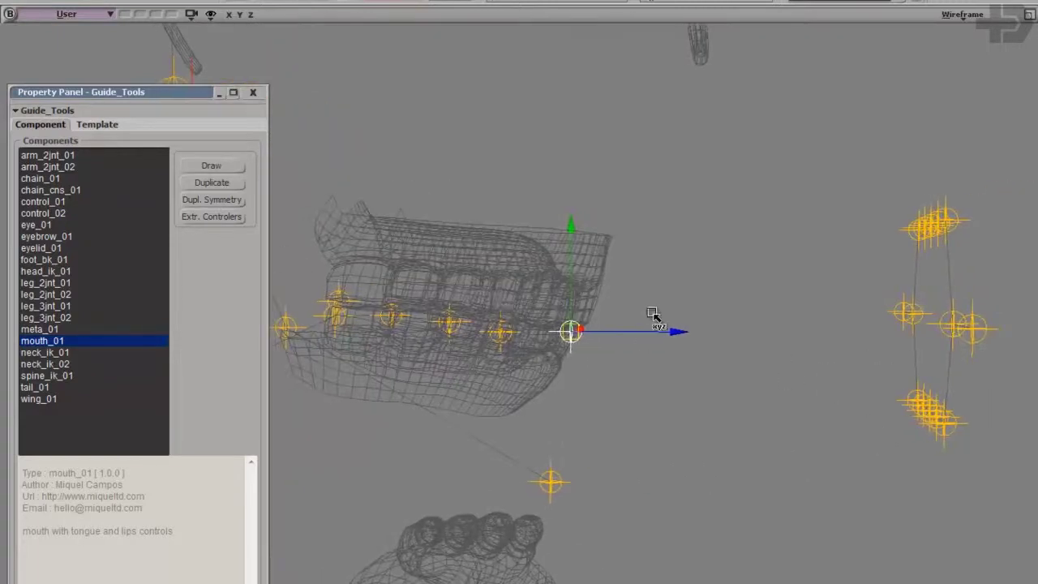
scroll(632, 334, "up", 5)
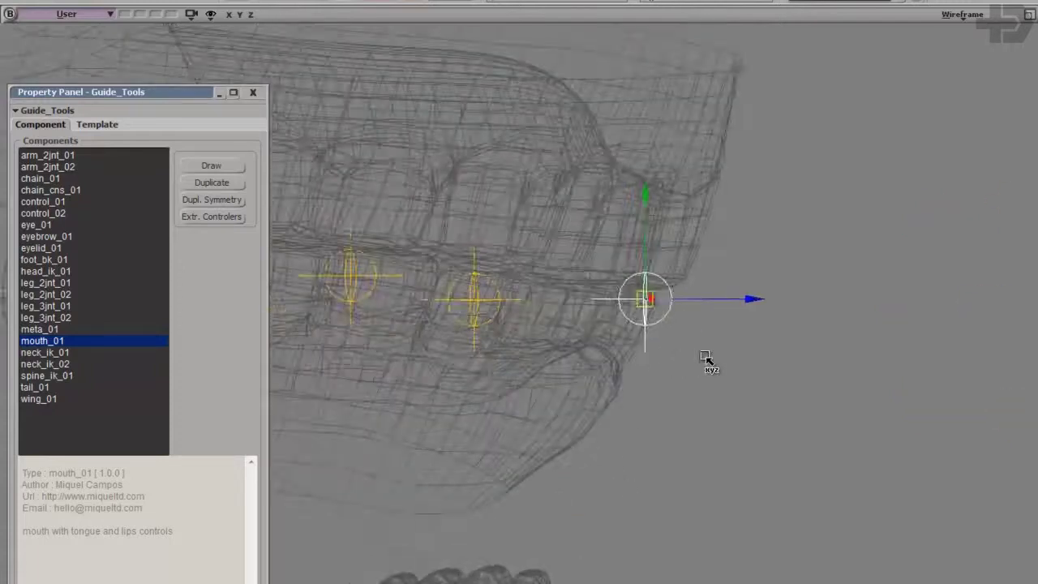
scroll(732, 248, "down", 2)
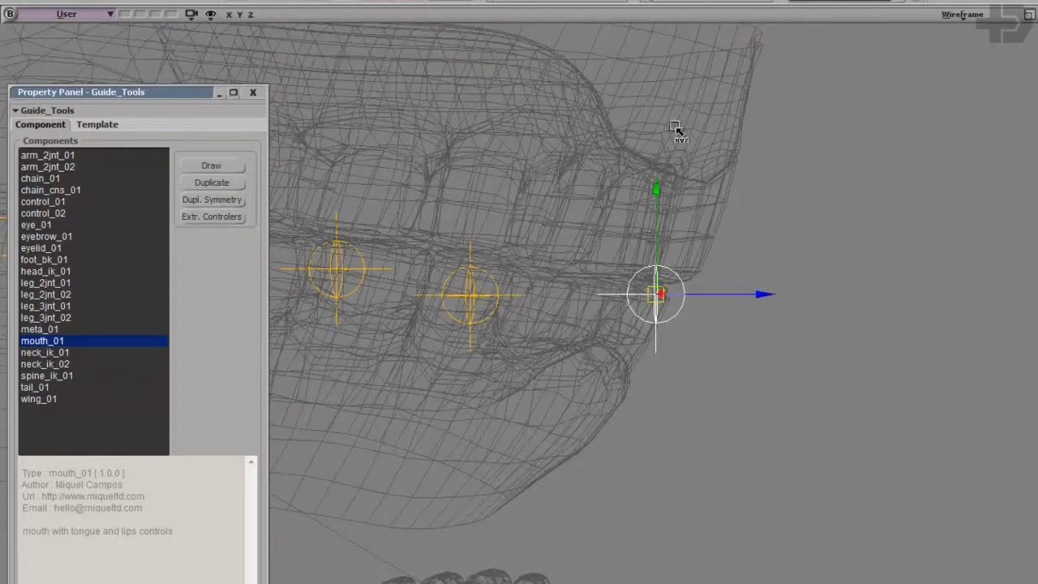
Hide the upper and lower teeth meshes so only the guides remain at the mouth.
scroll(702, 246, "down", 3)
middle_click_drag(704, 339, 742, 348)
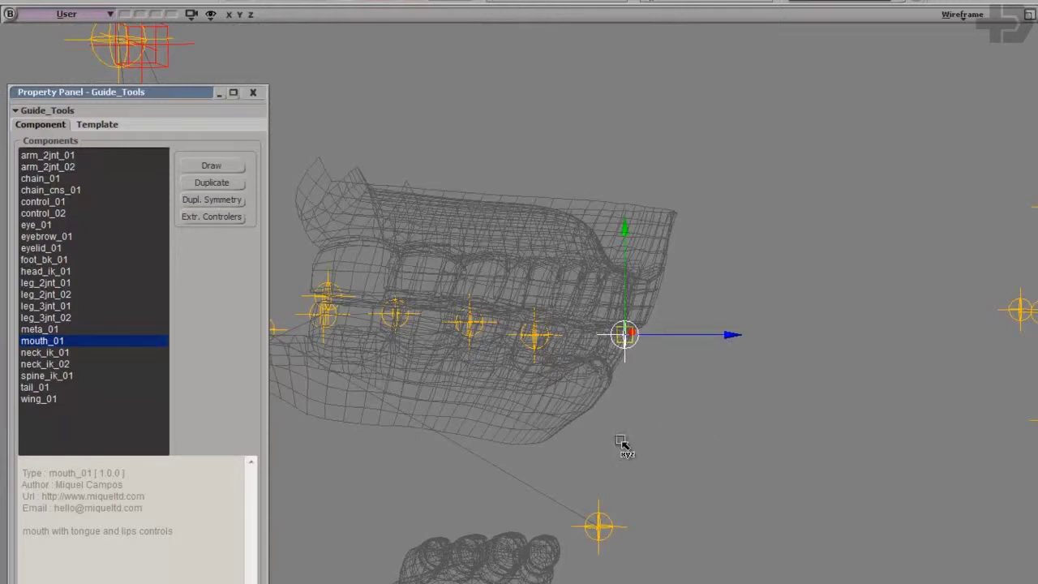
scroll(541, 404, "down", 3)
middle_click_drag(722, 444, 715, 440)
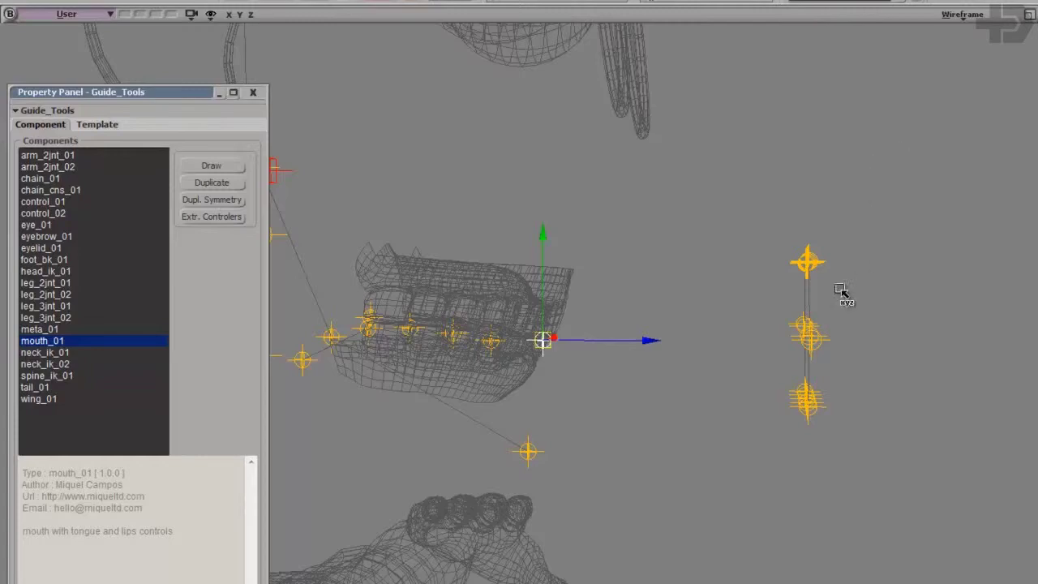
middle_click_drag(825, 337, 794, 355)
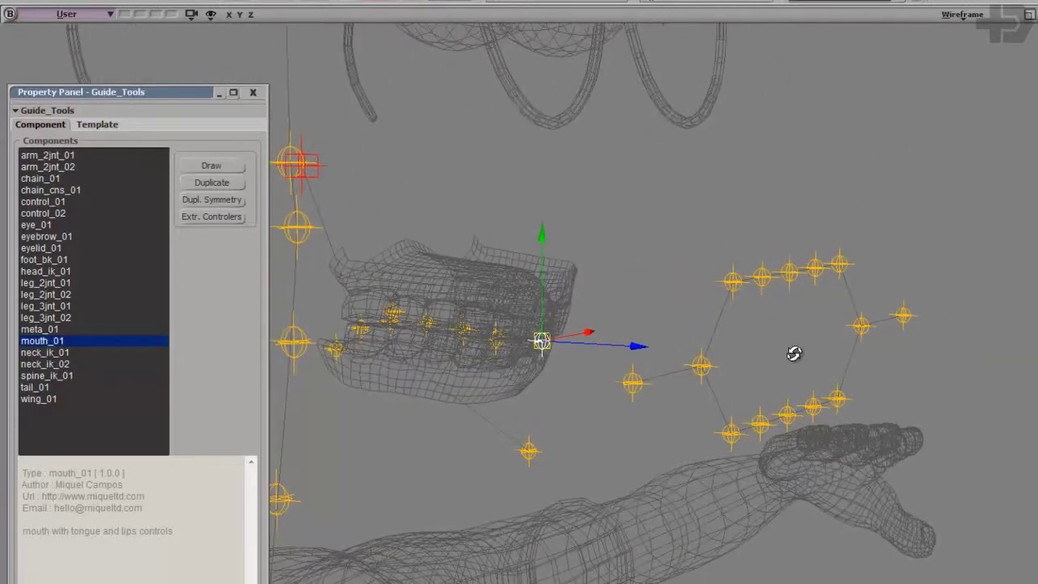
middle_click_drag(686, 322, 689, 365)
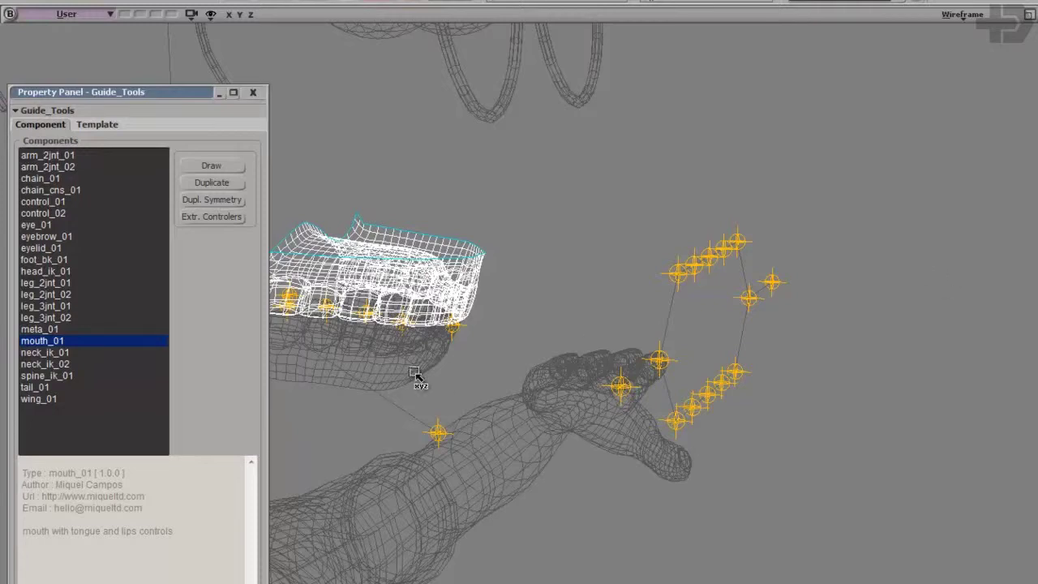
key("h")
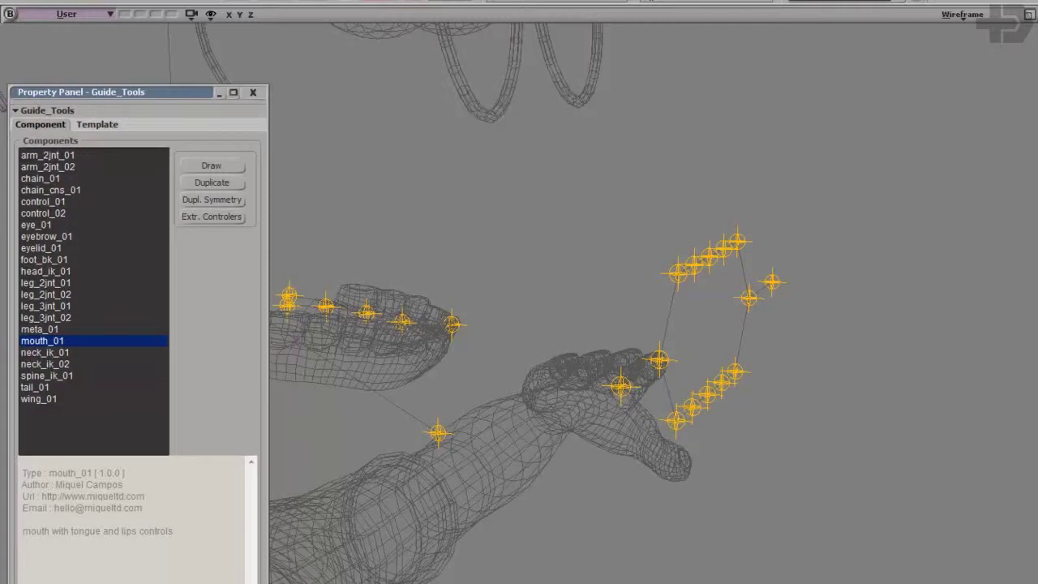
left_click(381, 356)
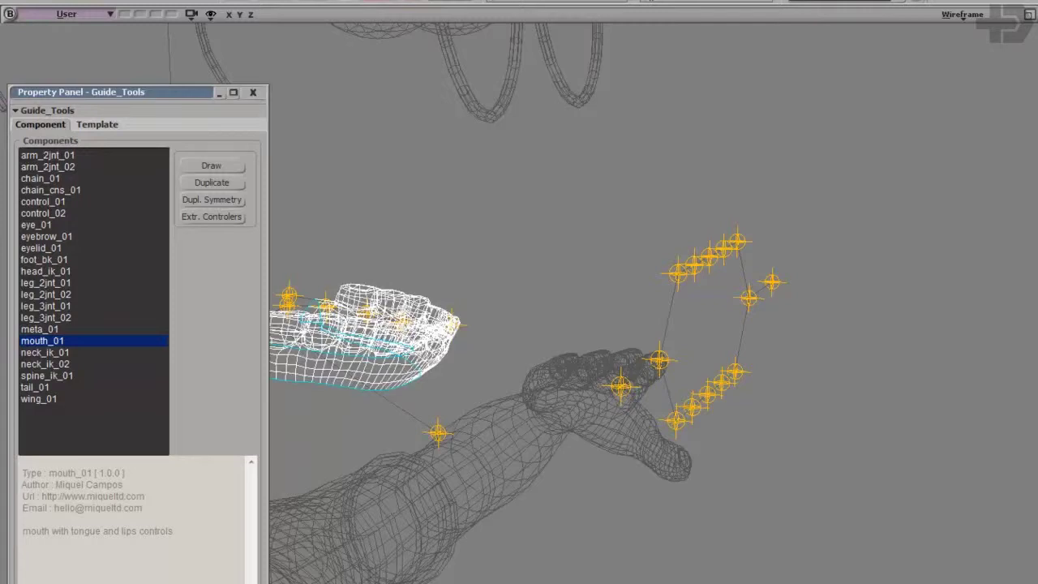
key("h")
Constrain the two upper lip guides on one side to mirror their opposite counterparts, using symmetry constraints across the YZ plane.
right_click_drag(703, 444, 815, 429)
left_click_drag(614, 208, 835, 471)
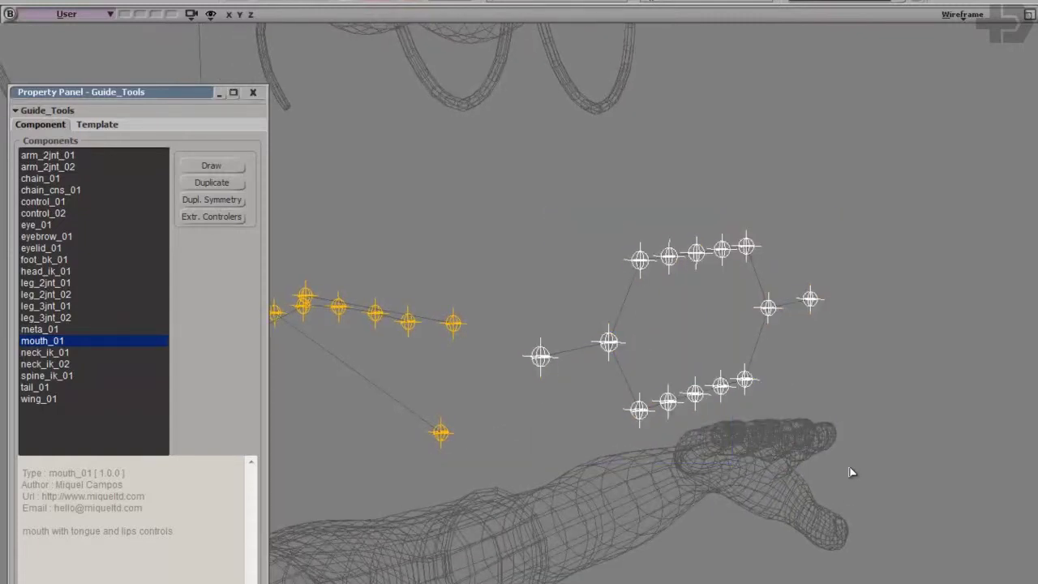
left_click(639, 260)
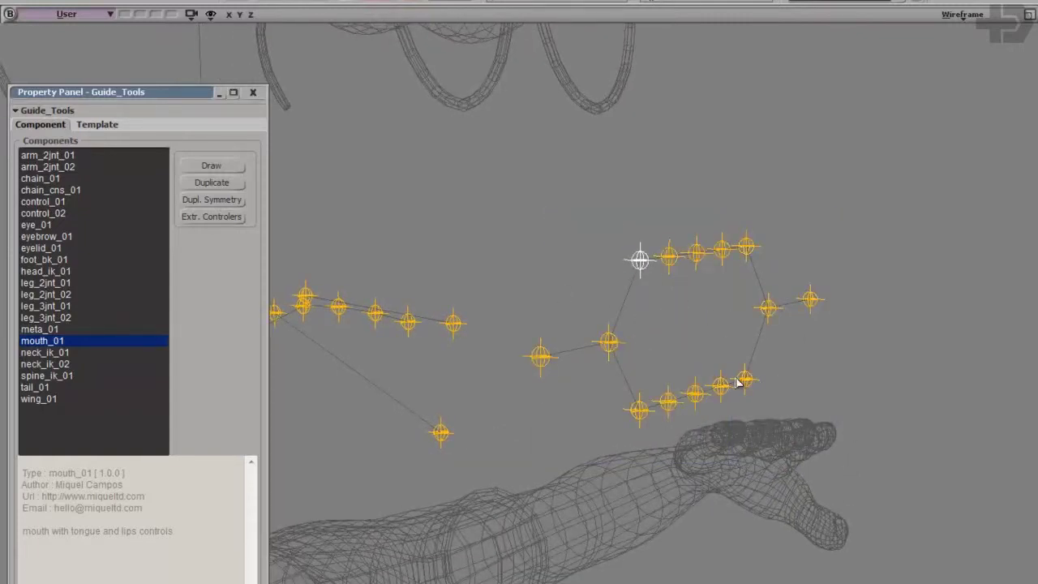
middle_click_drag(640, 259, 721, 376)
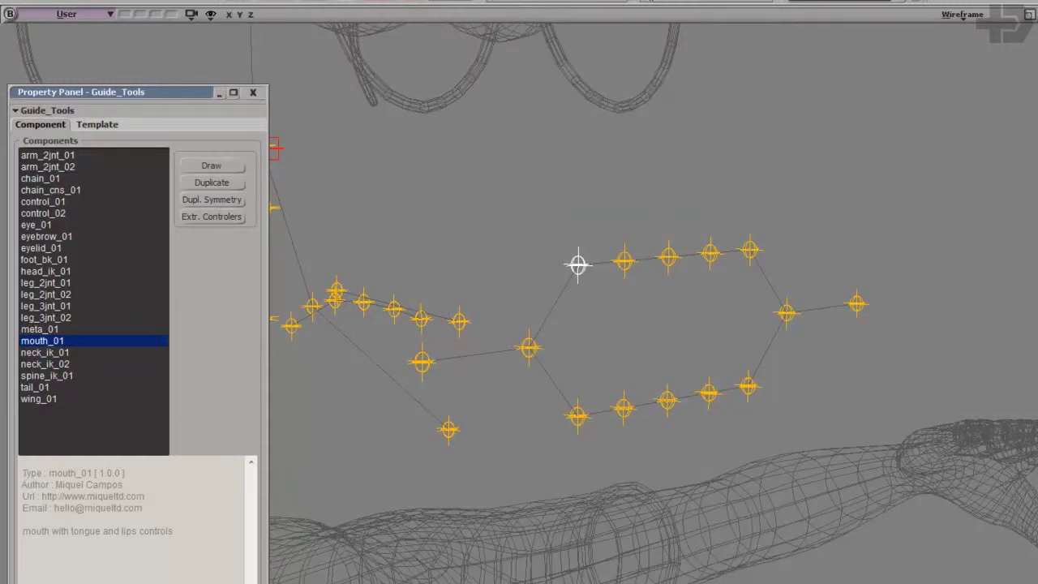
left_click(751, 252, "shift")
left_click(573, 266)
left_click_drag(625, 131, 755, 375)
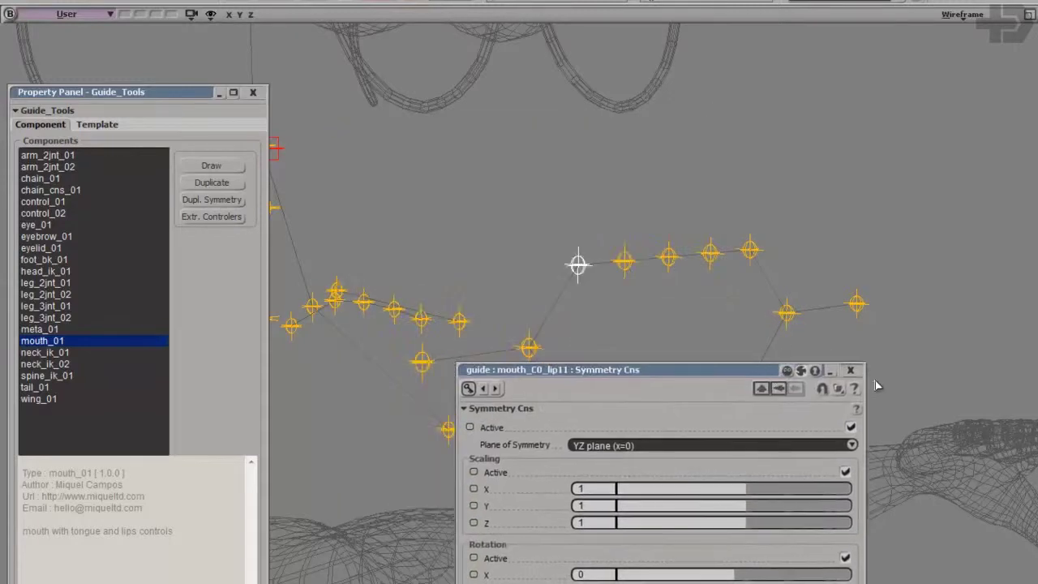
left_click(851, 370)
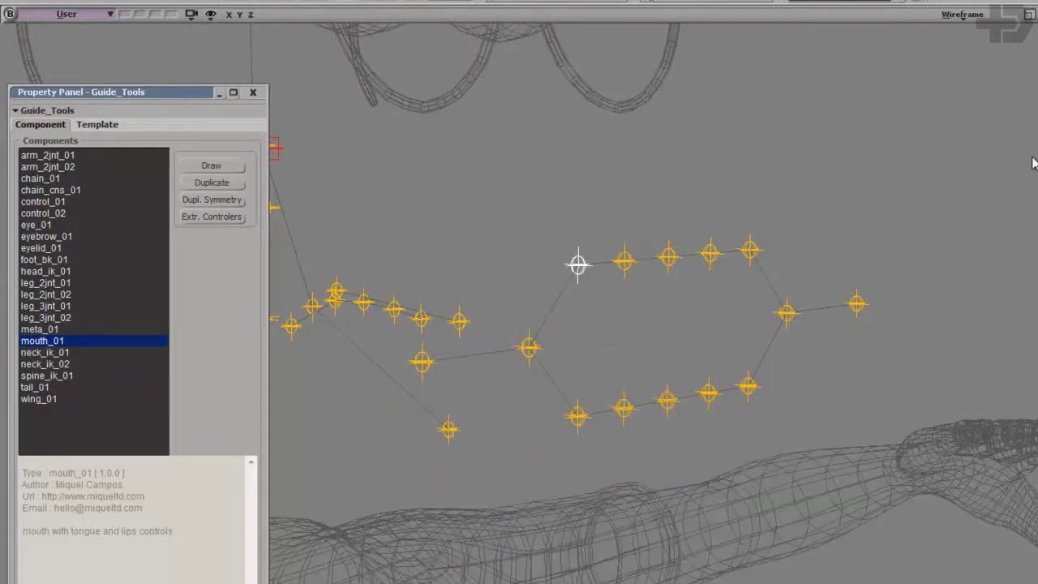
left_click(624, 260)
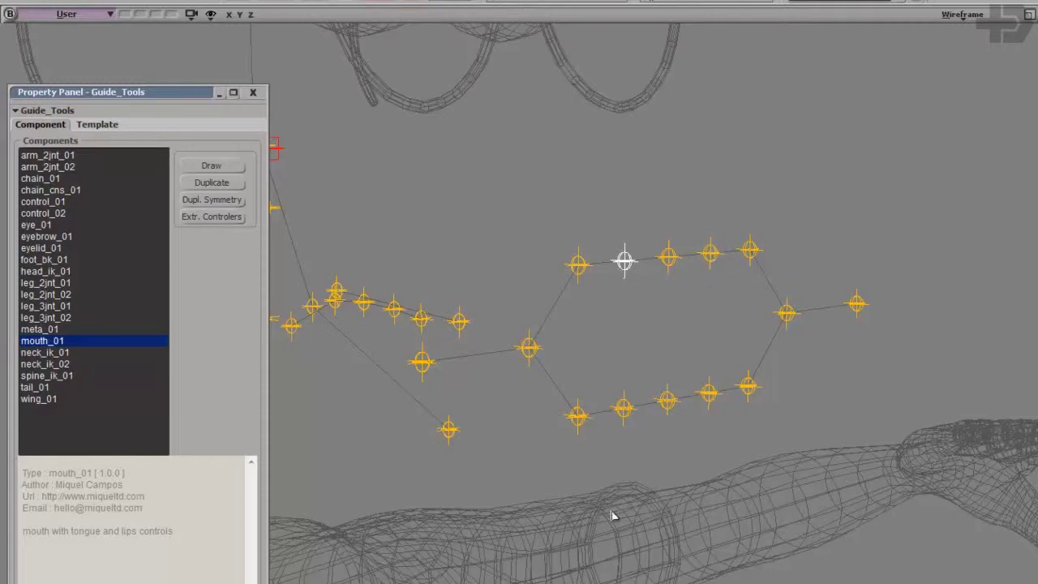
Add symmetry constraints to the lower lip's end guide and the one beside it, mirroring their counterparts on the opposite side.
left_click(576, 415)
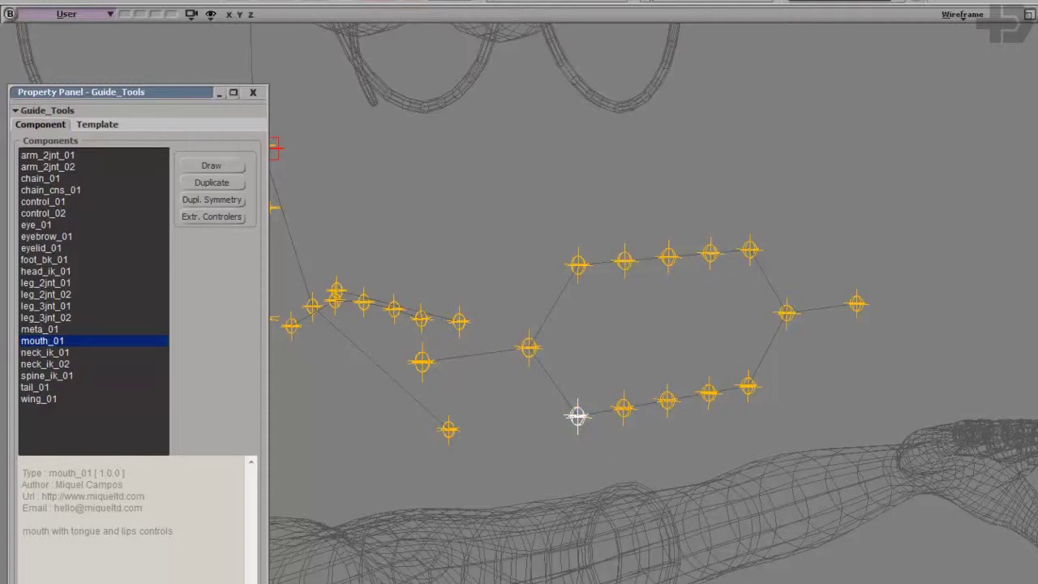
left_click(710, 396, "shift")
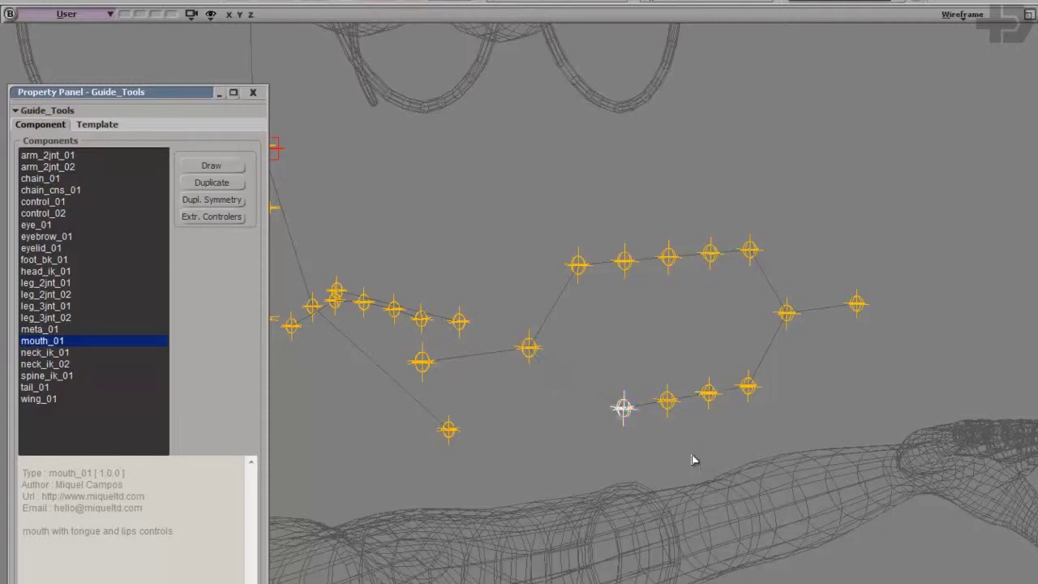
key("ctrl+z")
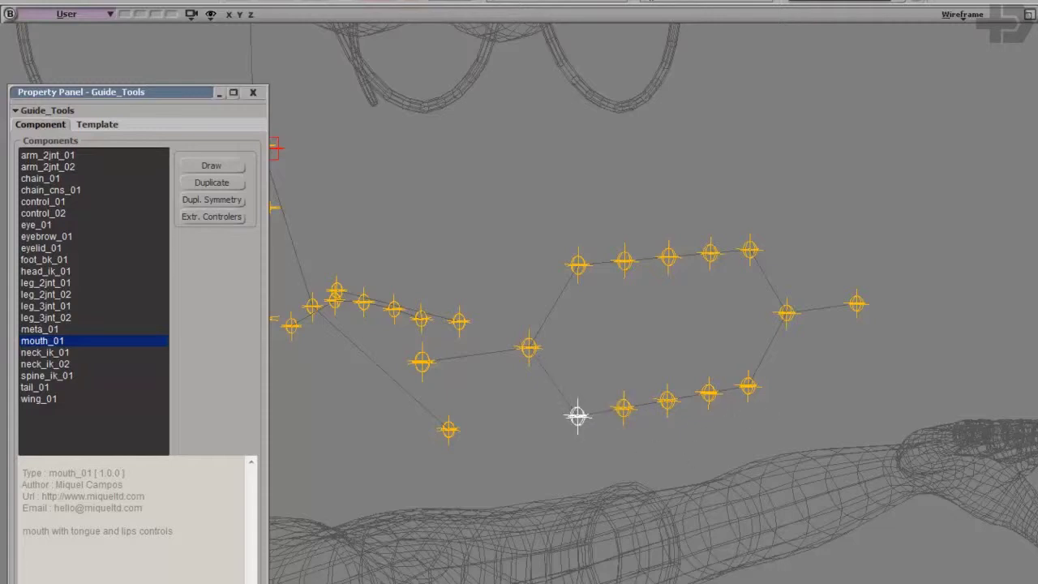
left_click(749, 387)
right_click(809, 428)
left_click(624, 410)
left_click(711, 394)
right_click(720, 433)
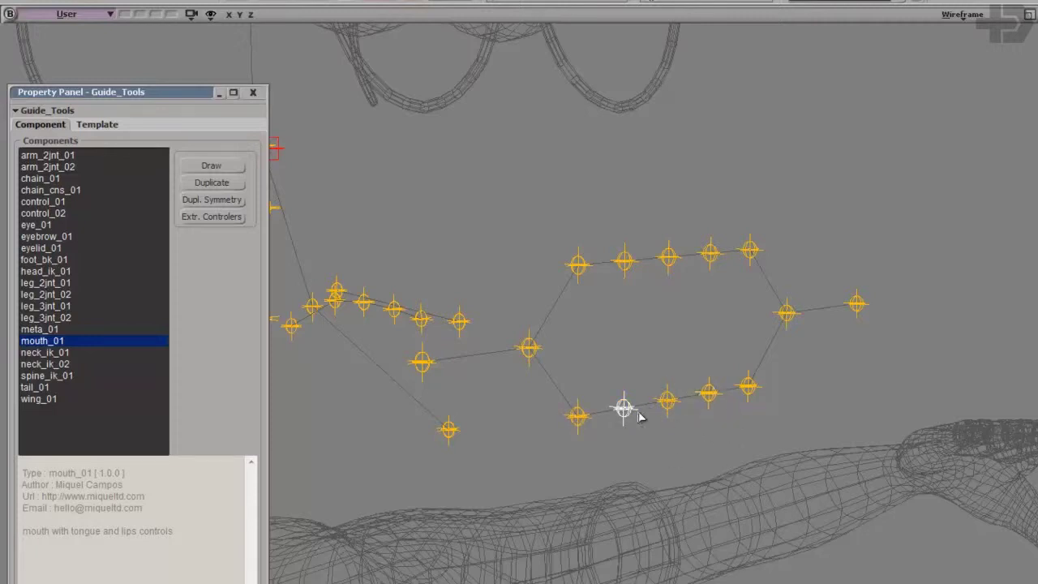
Constrain the mouth corner guide and the outlying guide attached to it symmetrically to their counterparts across the face.
left_click(530, 348)
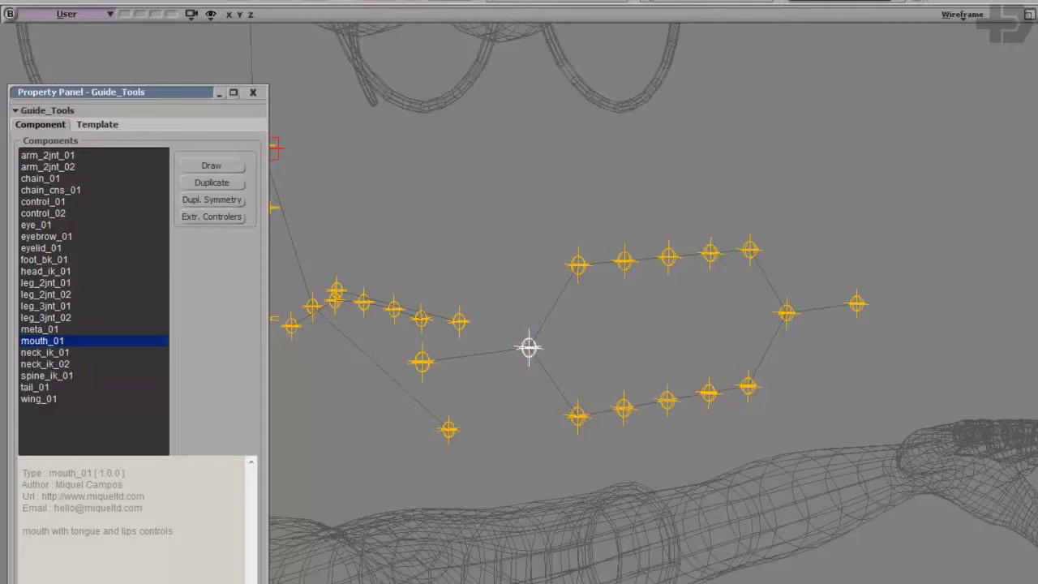
left_click(784, 315)
right_click(833, 345)
left_click(428, 367)
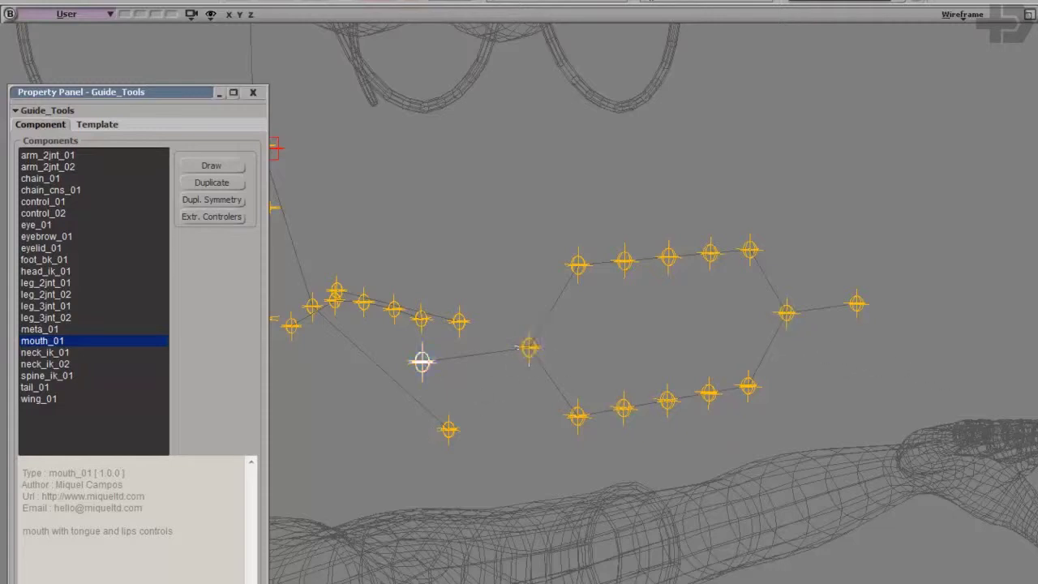
left_click(852, 307)
right_click(885, 395)
Examine the mouth guides, the body and the outstretched arm from several angles.
middle_click_drag(661, 530, 707, 381)
right_click_drag(673, 460, 629, 415)
left_click_drag(629, 415, 652, 434)
middle_click_drag(654, 438, 727, 488)
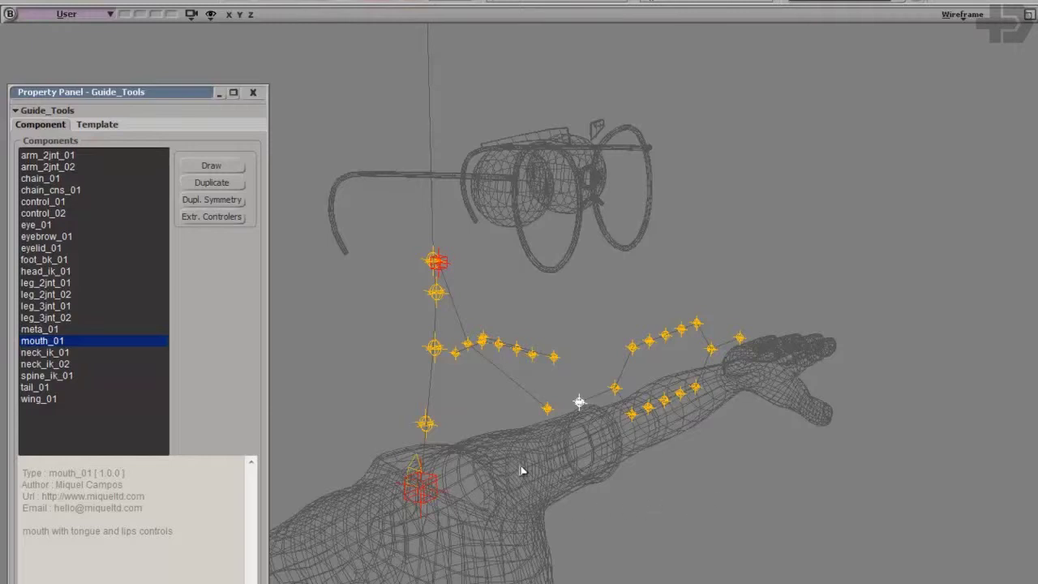
right_click_drag(766, 452, 753, 508)
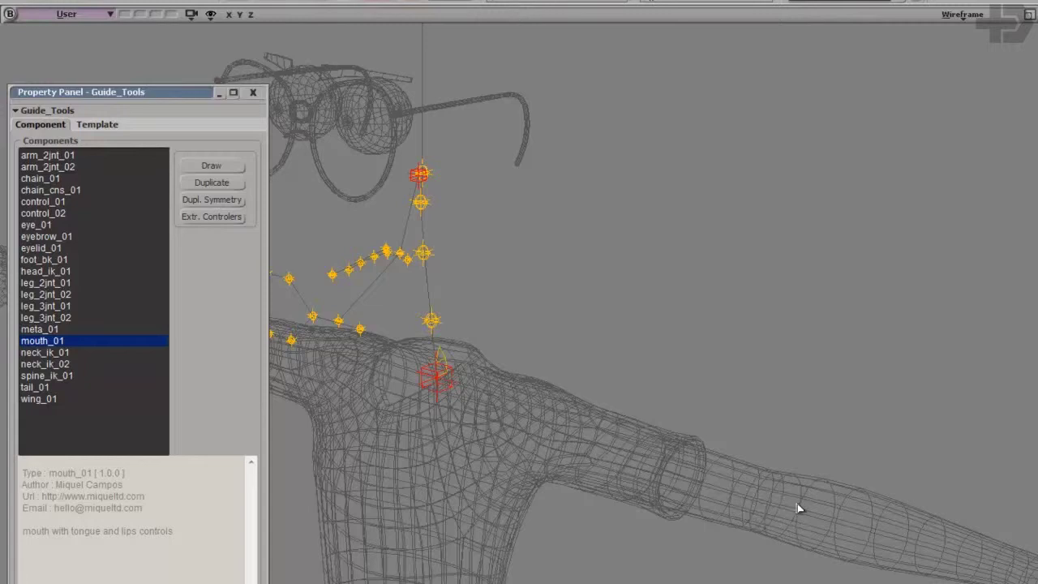
scroll(836, 382, "down", 4)
right_click_drag(837, 383, 879, 555)
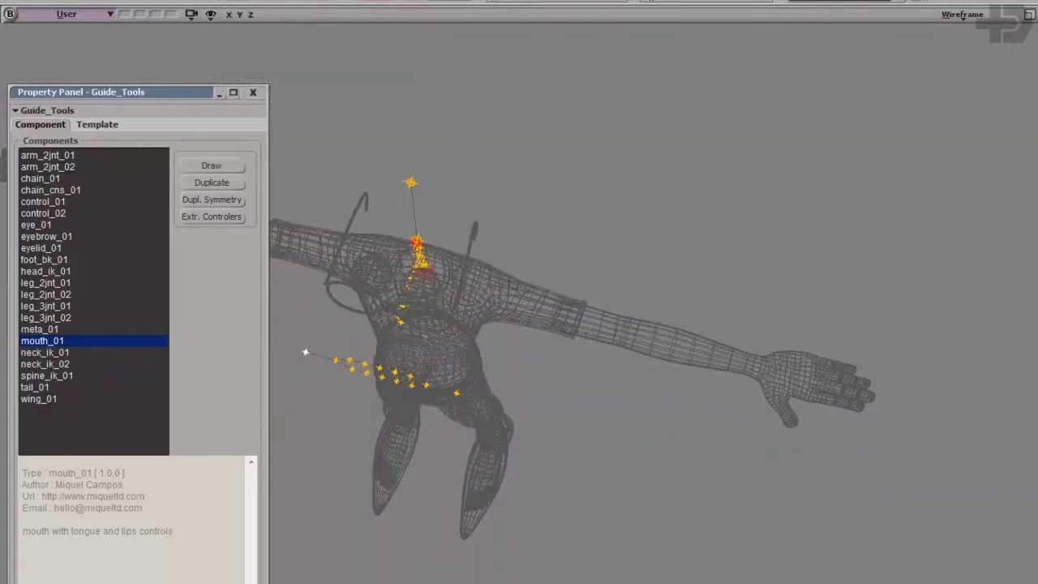
left_click_drag(511, 295, 738, 346)
left_click_drag(726, 392, 634, 523)
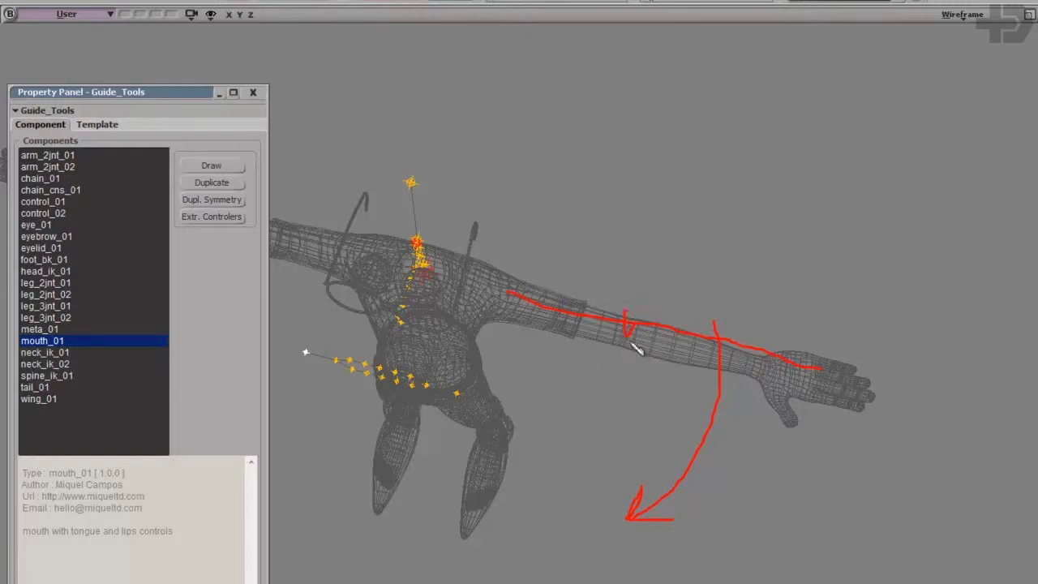
mouse_move(722, 392)
left_mouse_down()
mouse_move(716, 233)
mouse_move(750, 369)
mouse_move(655, 324)
mouse_move(645, 268)
mouse_move(653, 278)
mouse_move(637, 246)
left_mouse_up()
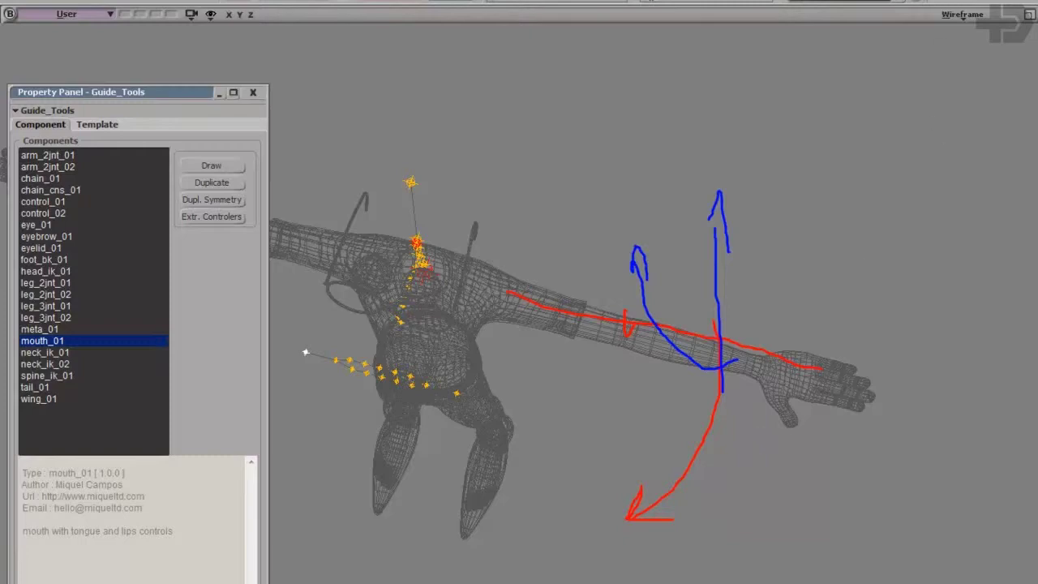
key("Escape")
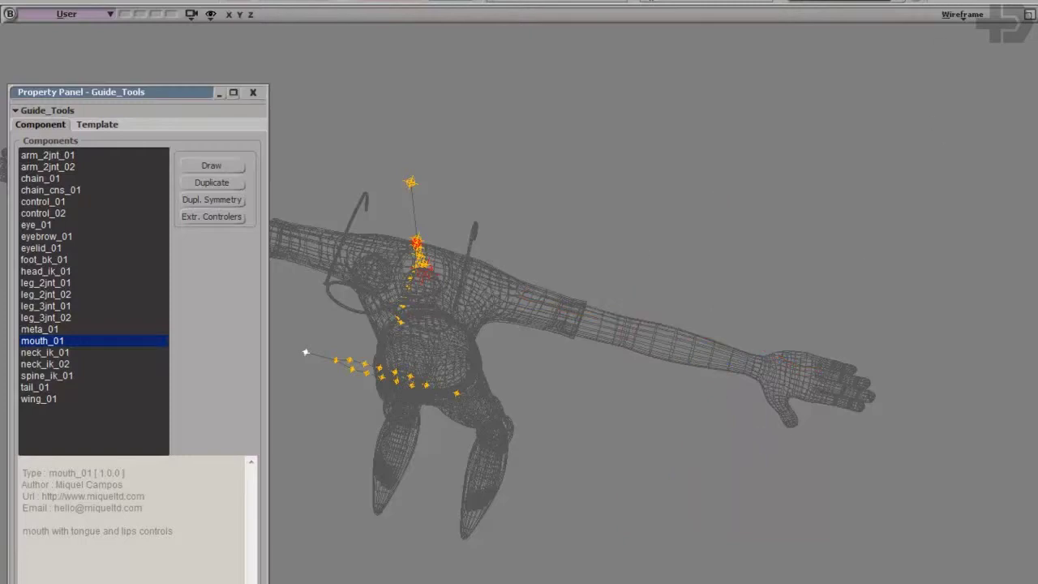
right_click_drag(628, 572, 758, 467)
Unhide the head mesh and switch the viewport to shaded display.
scroll(641, 472, "up", 3)
scroll(685, 476, "up", 3)
middle_click_drag(758, 467, 790, 459)
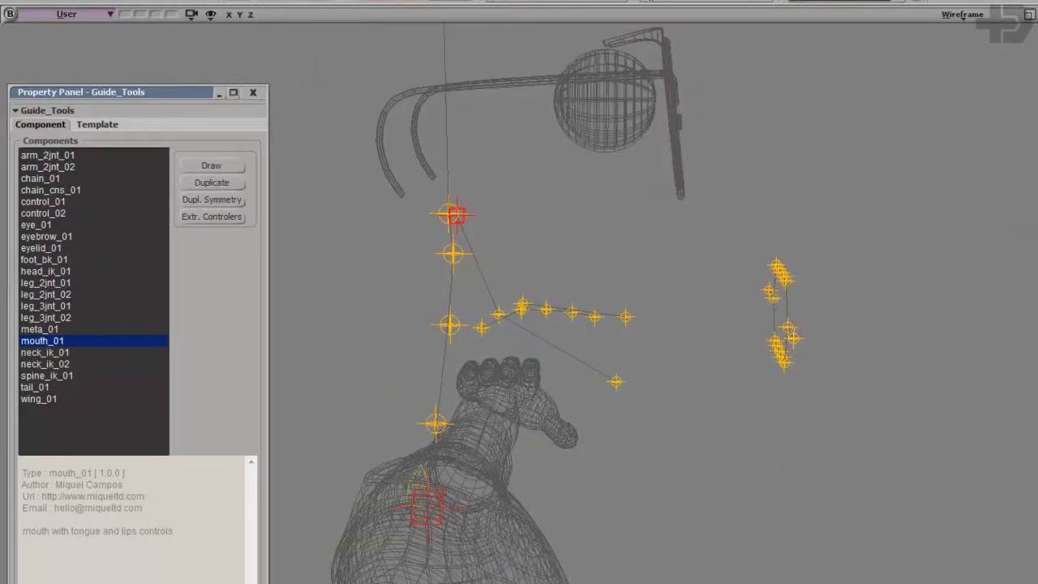
key("h")
middle_click_drag(849, 370, 505, 121)
left_click(842, 443)
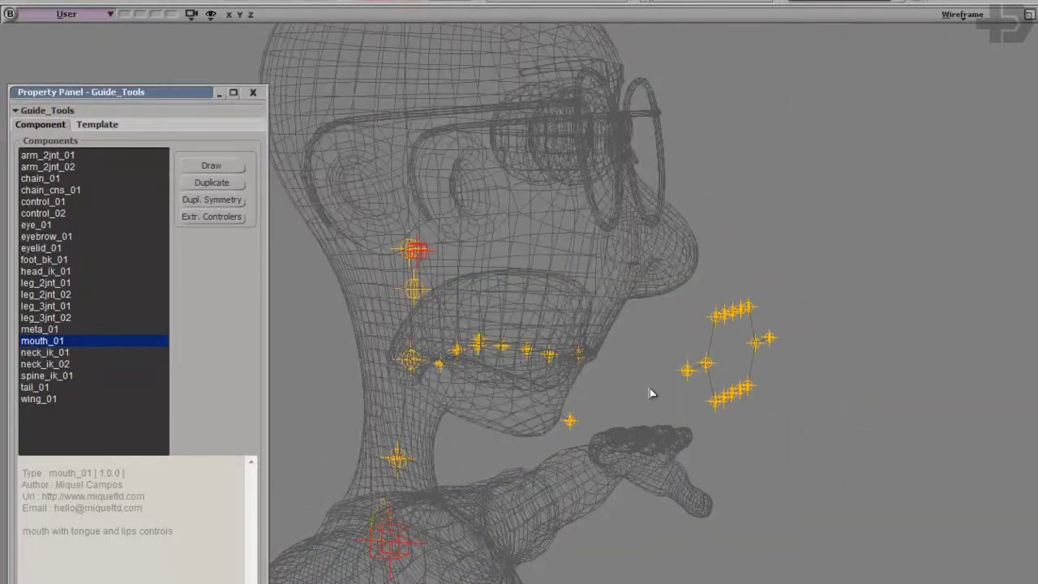
key("5")
mouse_move(701, 406)
middle_mouse_down()
mouse_move(688, 422)
mouse_move(638, 427)
mouse_move(638, 334)
mouse_move(650, 324)
middle_mouse_up()
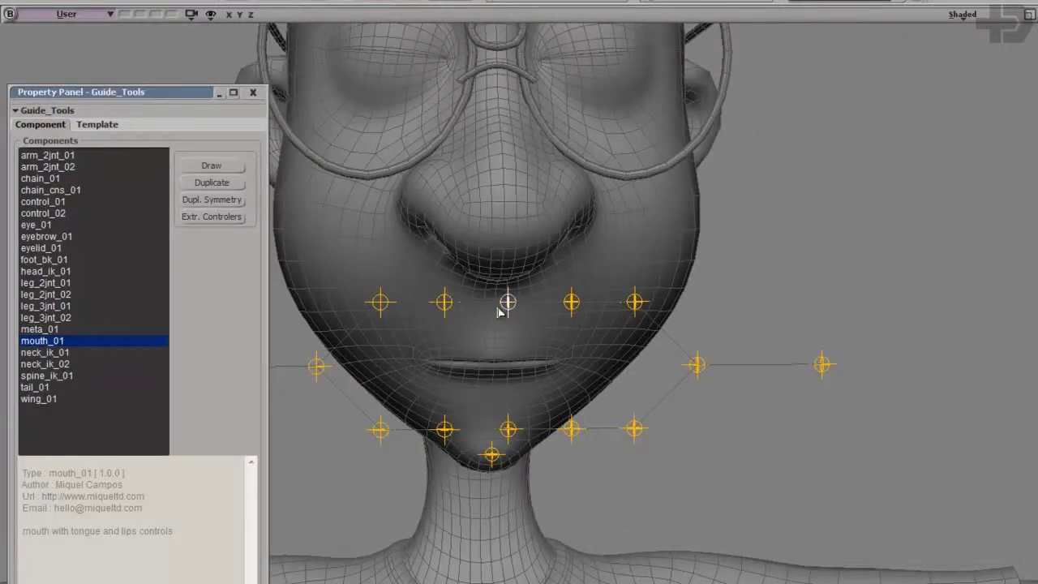
Close the Guide_Tools panel and move the upper lip's centre guide onto the lip surface.
left_click(253, 92)
middle_click_drag(625, 448, 710, 439)
key("v")
left_click_drag(907, 240, 723, 298)
middle_click_drag(722, 294, 584, 318)
left_click_drag(491, 286, 491, 292)
key("Escape")
Move the guide beside the upper lip's centre back onto the lip line, partway toward the mouth corner.
left_click(556, 303)
middle_click_drag(638, 353, 548, 370)
key("v")
left_click_drag(149, 262, 338, 321)
middle_click_drag(338, 321, 549, 463)
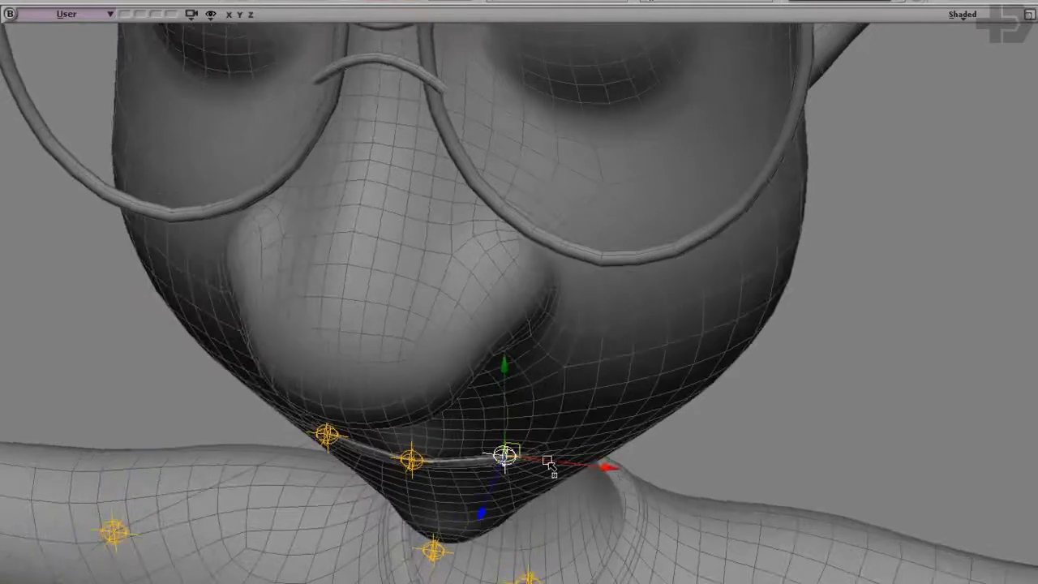
left_click_drag(533, 469, 511, 476)
middle_click_drag(515, 521, 442, 450)
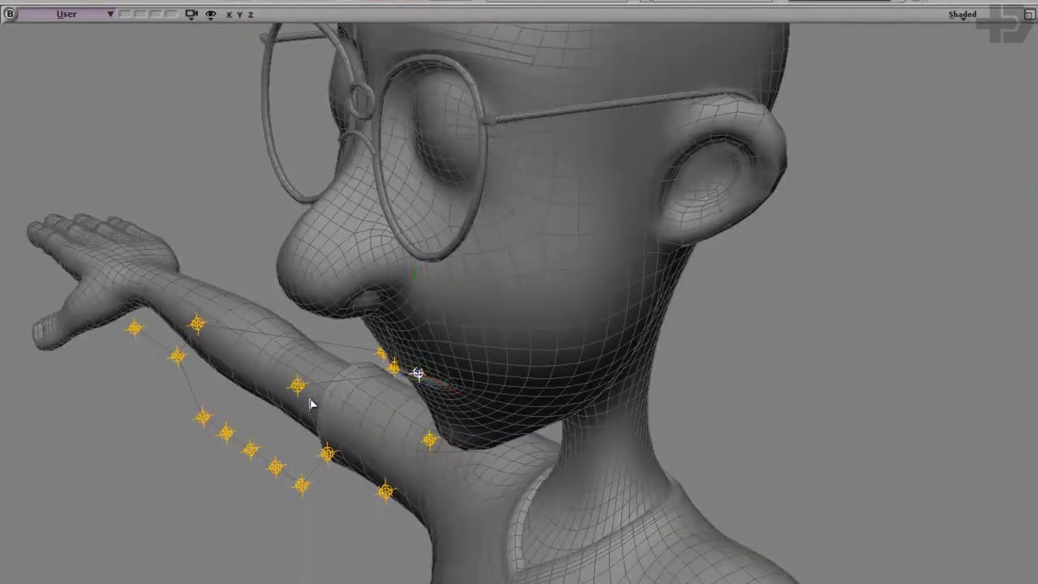
Move the outermost upper lip guide onto the lip near the corner of the mouth.
left_click_drag(243, 375, 383, 369)
middle_click_drag(383, 369, 633, 290)
left_click_drag(634, 290, 613, 336)
middle_click_drag(613, 329, 426, 398)
Fine-tune the guide beside the upper lip's centre so it sits on the curve of the lip.
key("space")
left_click(363, 372)
left_click_drag(337, 348, 342, 322)
middle_click_drag(344, 313, 486, 438)
left_click(618, 411)
middle_click_drag(617, 438, 591, 458, "alt")
key("w")
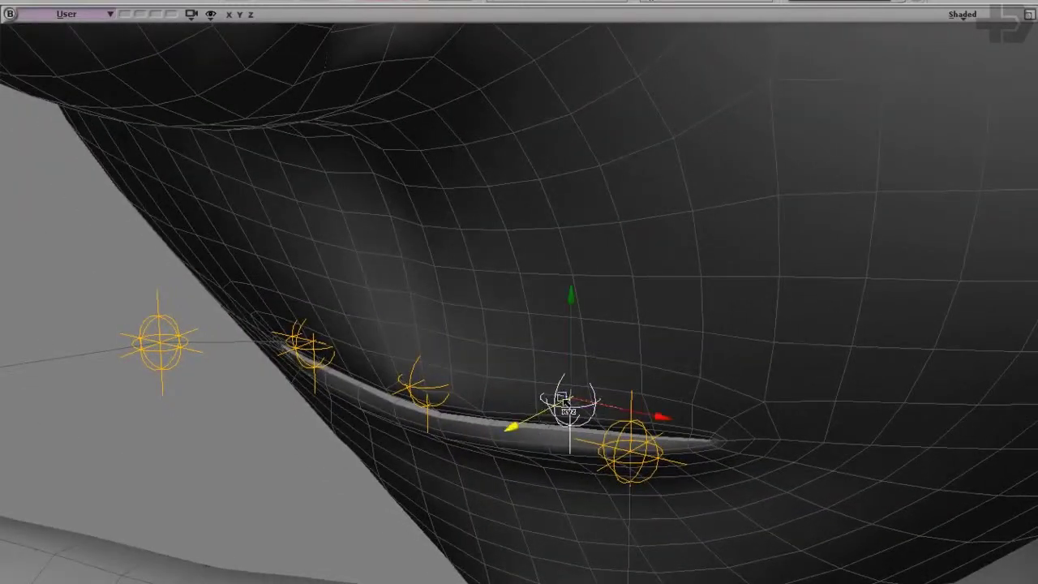
Adjust the outermost upper lip guide's depth so it follows the lip surface near the mouth corner.
left_click(632, 451)
middle_click_drag(632, 450, 644, 473, "alt")
left_click_drag(518, 440, 571, 418)
mouse_move(648, 482)
middle_mouse_down("alt")
mouse_move(657, 491)
mouse_move(827, 352)
mouse_move(828, 378)
mouse_move(750, 394)
middle_mouse_up("alt")
scroll(730, 397, "down", 3)
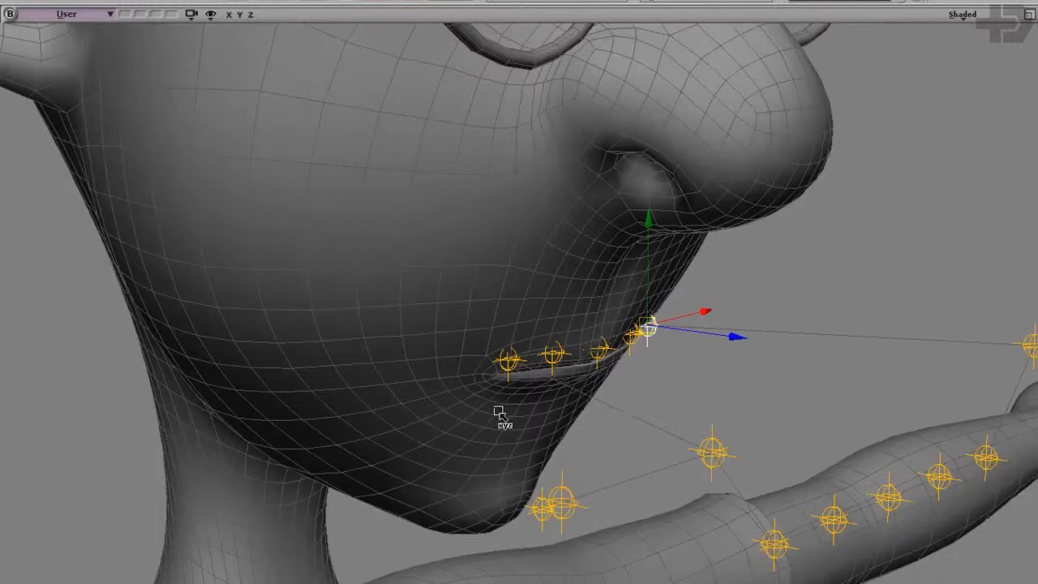
Shift the two side guides of the upper lip horizontally toward the centre to space them along the lip line.
key("4")
key("space")
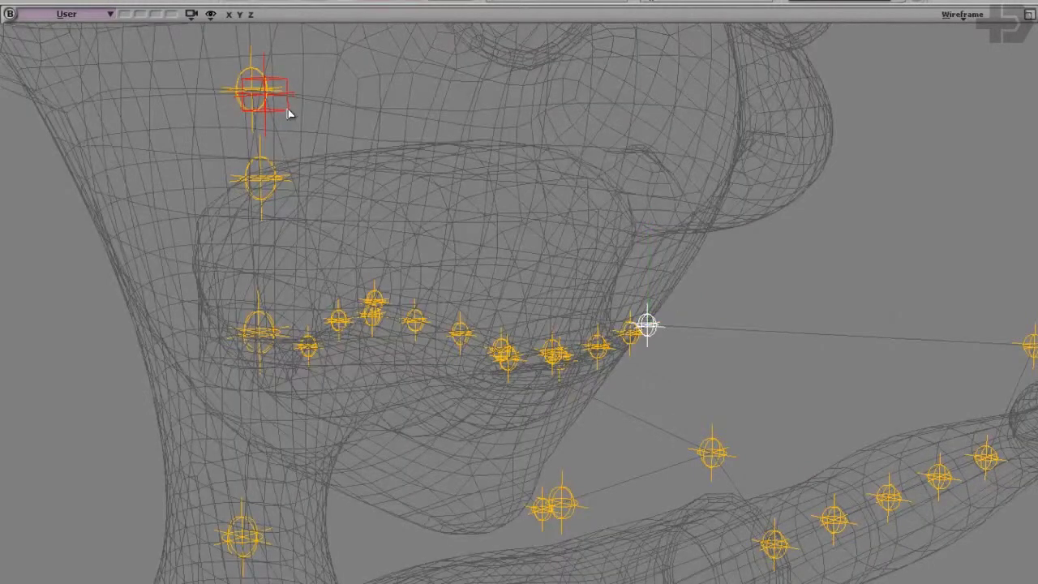
left_click(288, 112)
left_click_drag(288, 112, 243, 111)
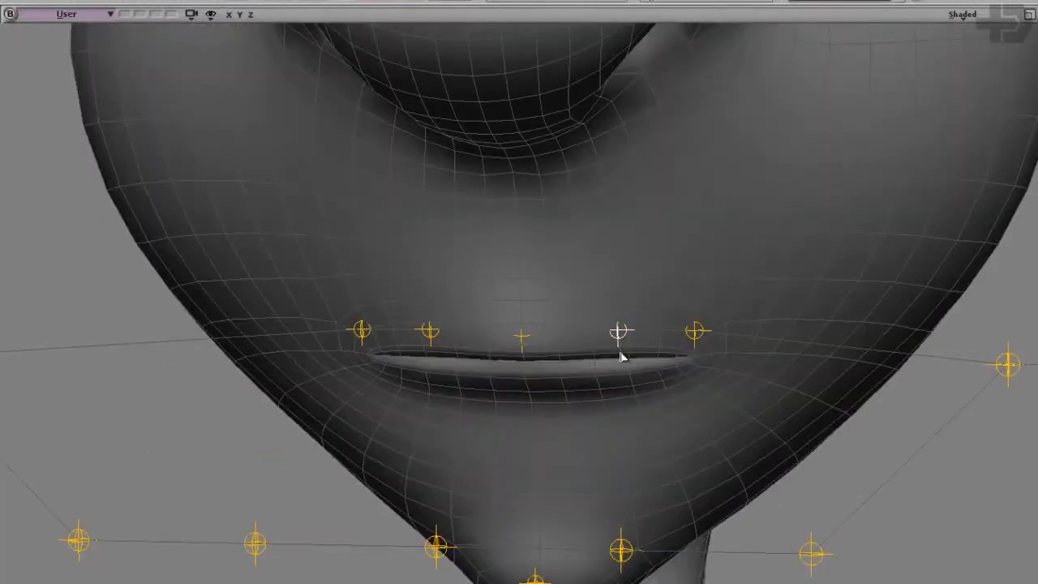
middle_click_drag(638, 357, 648, 385)
right_click_drag(647, 384, 641, 376)
key("v")
left_click_drag(787, 311, 742, 313)
left_click(919, 325)
left_click_drag(980, 268, 922, 268)
scroll(827, 394, "down", 6)
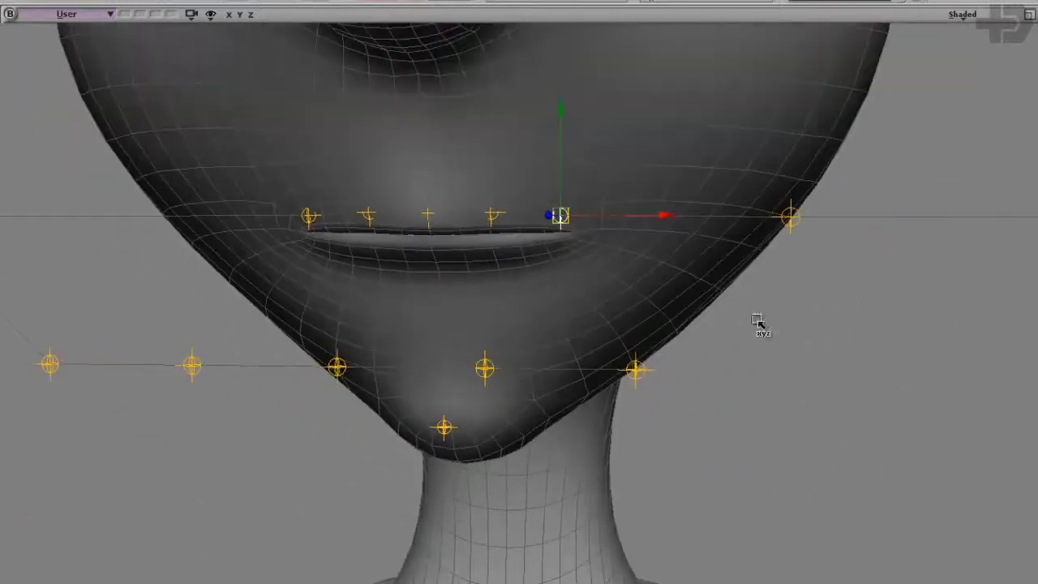
Move the mouth corner guide in from the edge of the face to sit on the surface just outside the lips.
left_click(789, 221)
right_click_drag(813, 178, 690, 576)
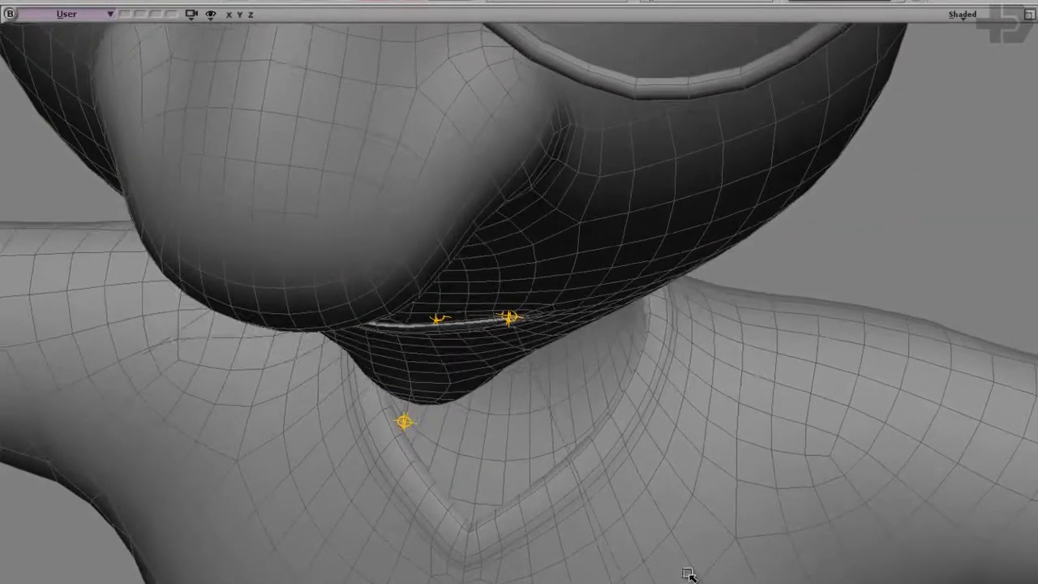
scroll(681, 517, "down", 4)
left_click_drag(653, 581, 589, 391)
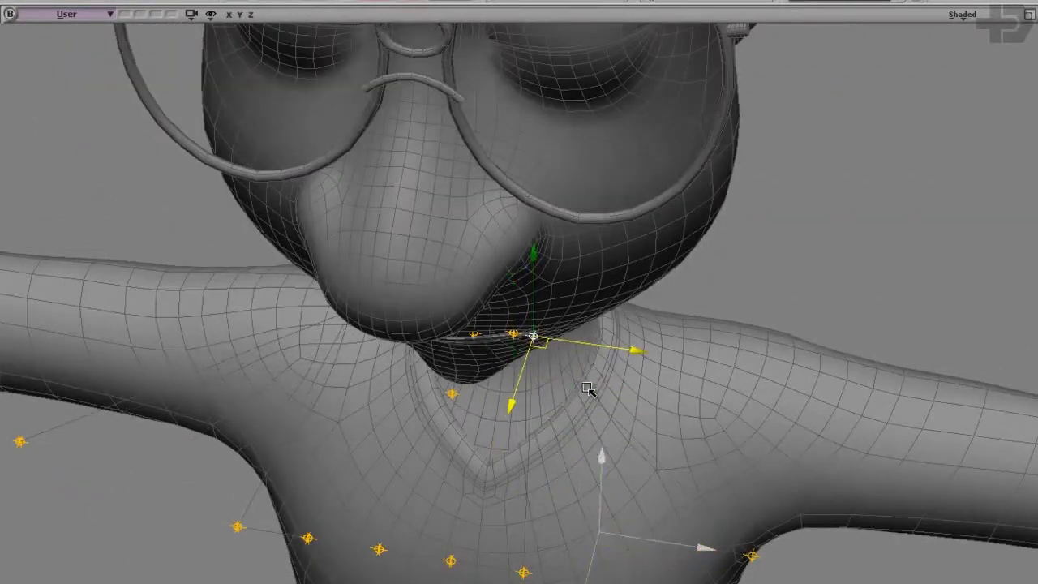
scroll(587, 423, "up", 4)
right_click_drag(597, 498, 576, 453)
middle_click_drag(576, 452, 486, 398)
scroll(721, 337, "down", 4)
middle_click_drag(722, 332, 748, 338)
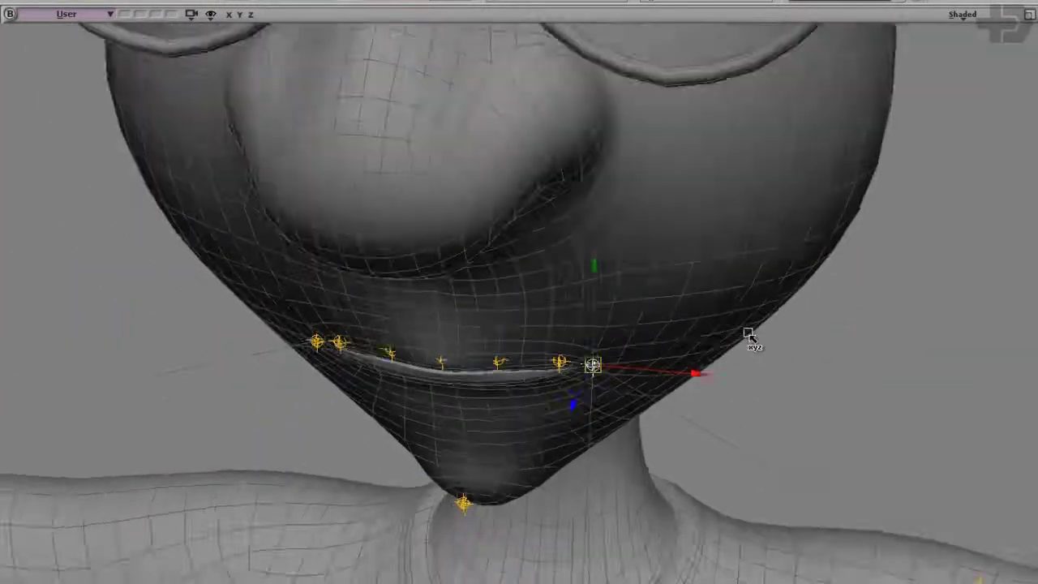
Place the guide beyond the mouth corner onto the cheek surface, adjusting its depth and height to follow the face.
scroll(744, 395, "down", 5)
key("space")
left_click(673, 435)
key("v")
middle_click_drag(718, 514, 688, 433)
left_click_drag(687, 433, 629, 405)
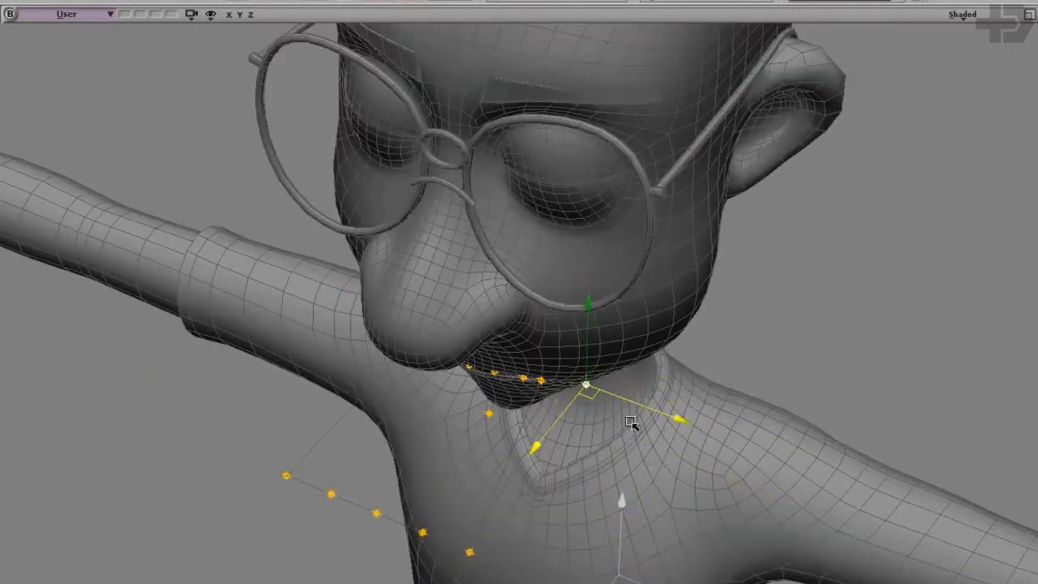
middle_click_drag(631, 423, 651, 436)
scroll(681, 426, "up", 5)
left_click_drag(654, 300, 654, 307)
middle_click_drag(721, 364, 790, 227)
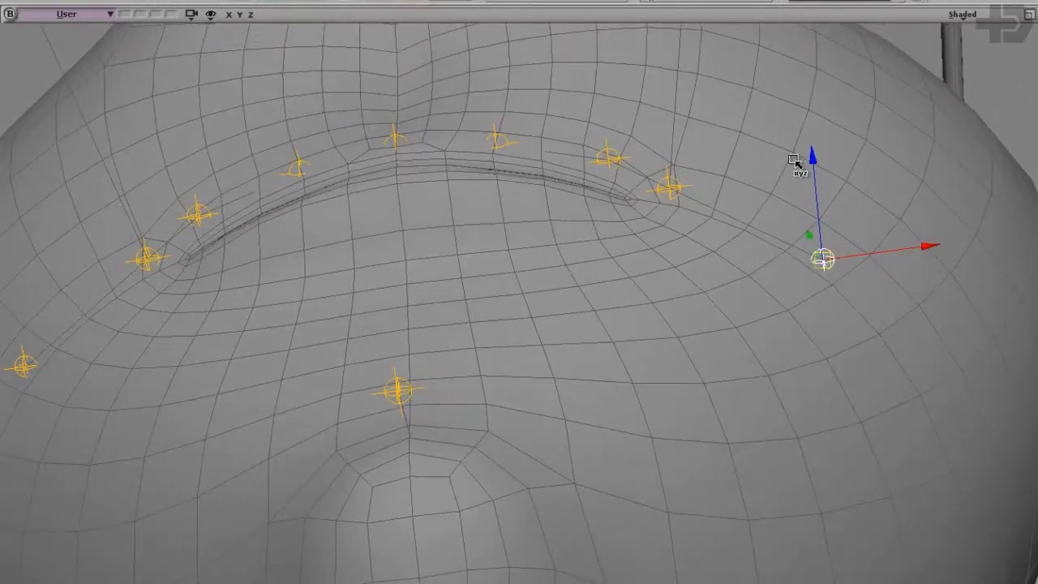
middle_click_drag(950, 256, 602, 417)
Move the outermost lower lip guide back from in front of the face onto the lower lip.
scroll(601, 417, "up", 2)
left_click(687, 486)
middle_click_drag(796, 503, 708, 487)
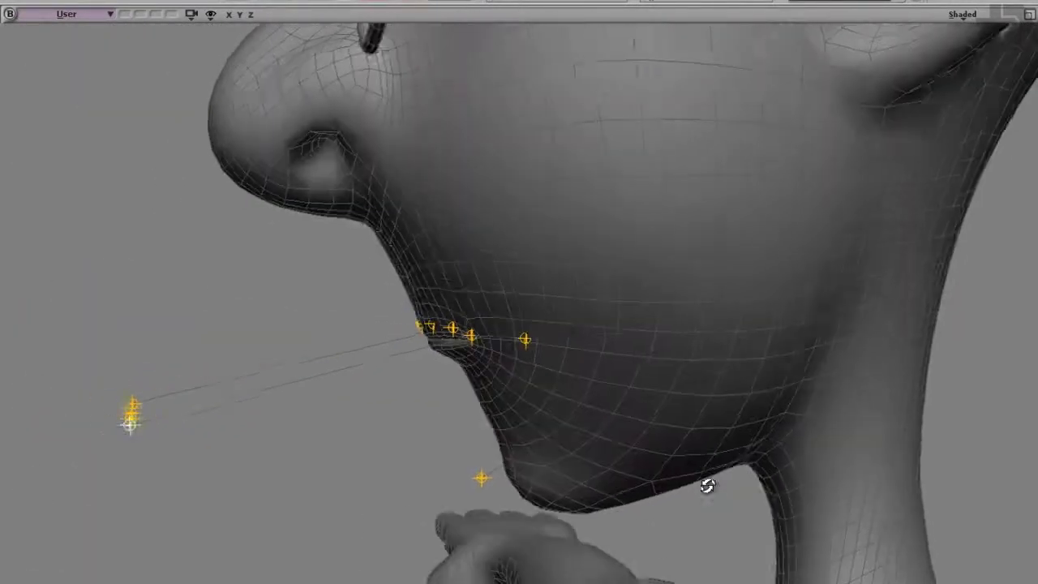
left_click_drag(109, 380, 414, 309)
scroll(519, 400, "up", 3)
Fine-tune the outermost lower lip guide so it sits on the lip surface near the mouth corner.
middle_click_drag(519, 403, 797, 417)
left_click_drag(797, 417, 622, 374)
middle_click_drag(621, 352, 146, 269)
left_click_drag(147, 269, 274, 271)
middle_click_drag(273, 270, 567, 355)
left_click_drag(766, 284, 739, 274)
scroll(679, 311, "down", 5)
scroll(577, 357, "up", 2)
middle_click_drag(577, 356, 589, 463)
Move the central lower lip guide back onto the middle of the lower lip.
left_click(327, 450)
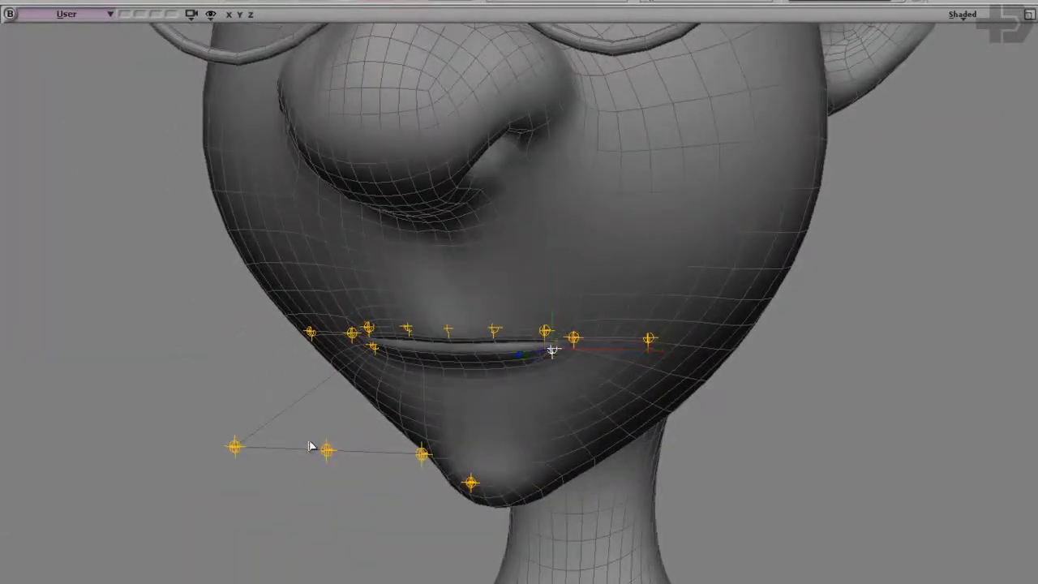
middle_click_drag(373, 458, 551, 454)
left_click_drag(118, 392, 375, 324)
Place the lower lip side guide on the lip surface between the central and outermost guides.
left_click(166, 451)
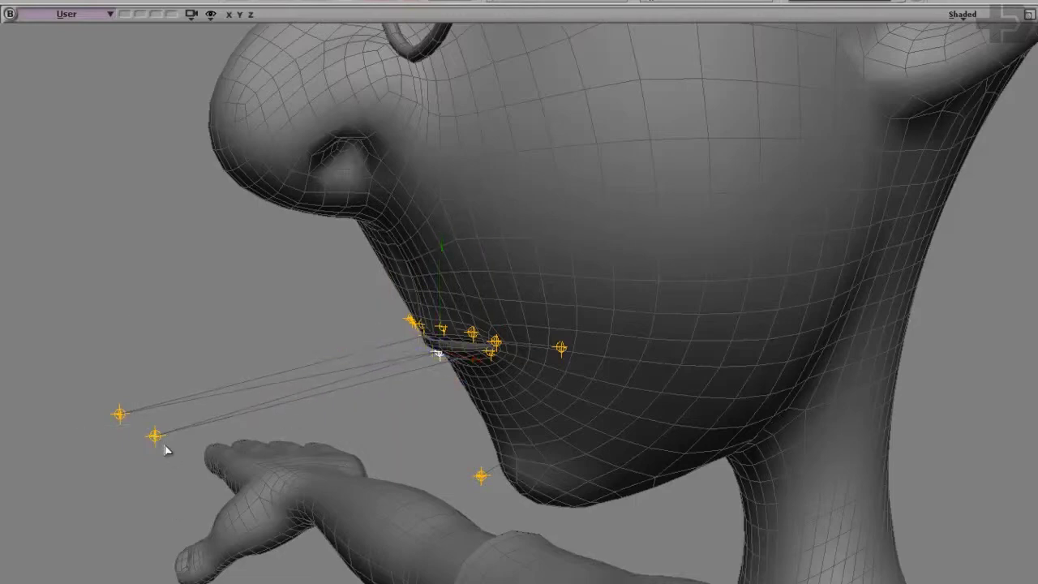
key("v")
left_click_drag(143, 423, 442, 330)
middle_click_drag(441, 330, 707, 319)
left_click_drag(707, 320, 559, 273)
scroll(579, 298, "down", 5)
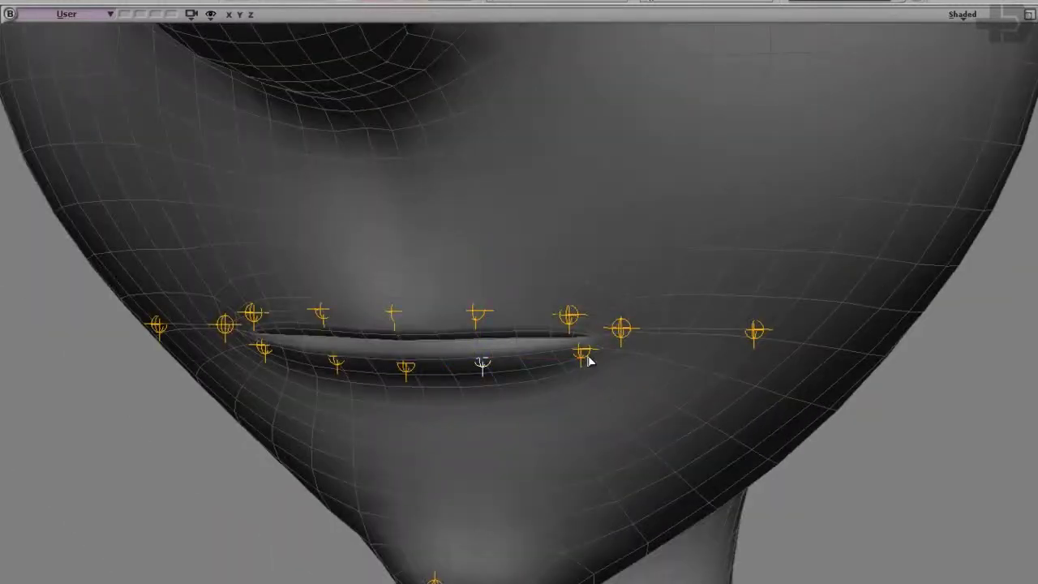
Refine the outermost lower lip guide's position and depth so it follows the curve of the lip.
right_click(670, 371)
left_click(669, 368)
right_click_drag(676, 419, 628, 399)
left_click_drag(515, 322, 492, 323)
right_click_drag(493, 324, 466, 345)
left_click_drag(429, 326, 442, 321)
middle_click_drag(458, 324, 538, 364)
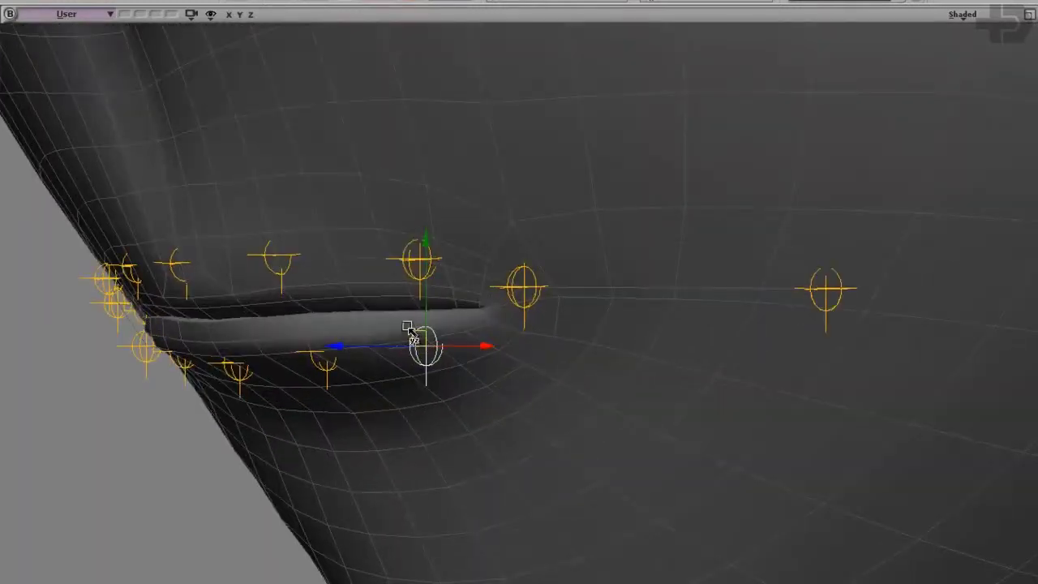
Shift the mouth corner guide and the cheek guide beside it together to line up with the corner of the lips.
left_click(528, 291)
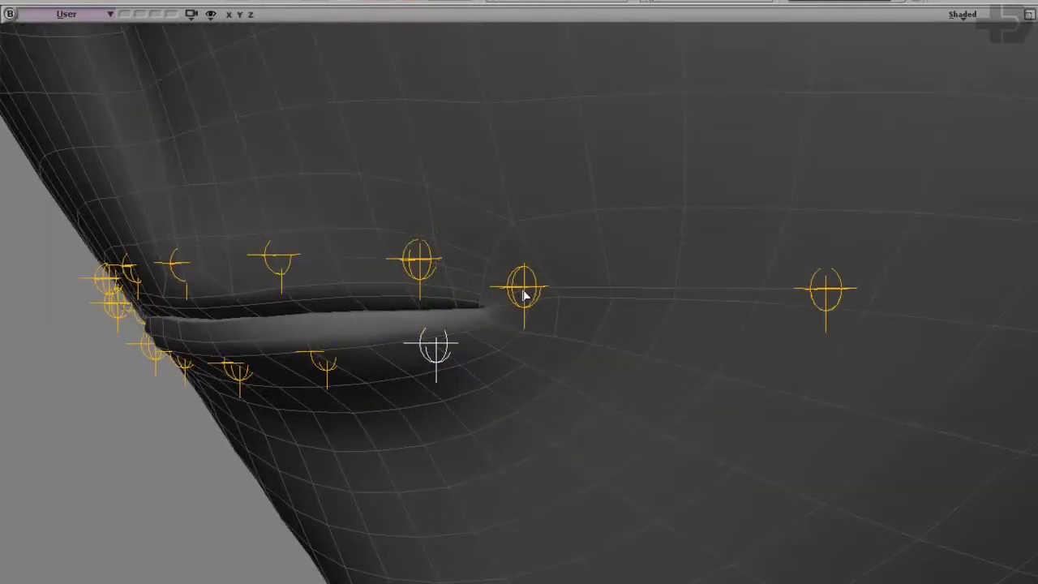
left_click(827, 298, "shift")
left_click_drag(619, 261, 604, 232)
middle_click_drag(621, 271, 467, 529)
left_click_drag(419, 496, 453, 453)
middle_click_drag(453, 453, 527, 441)
Fine-tune the mouth corner guide against the lip corner and nudge the cheek guide beside it into place.
left_click(764, 323)
left_click_drag(810, 300, 756, 279)
key("space")
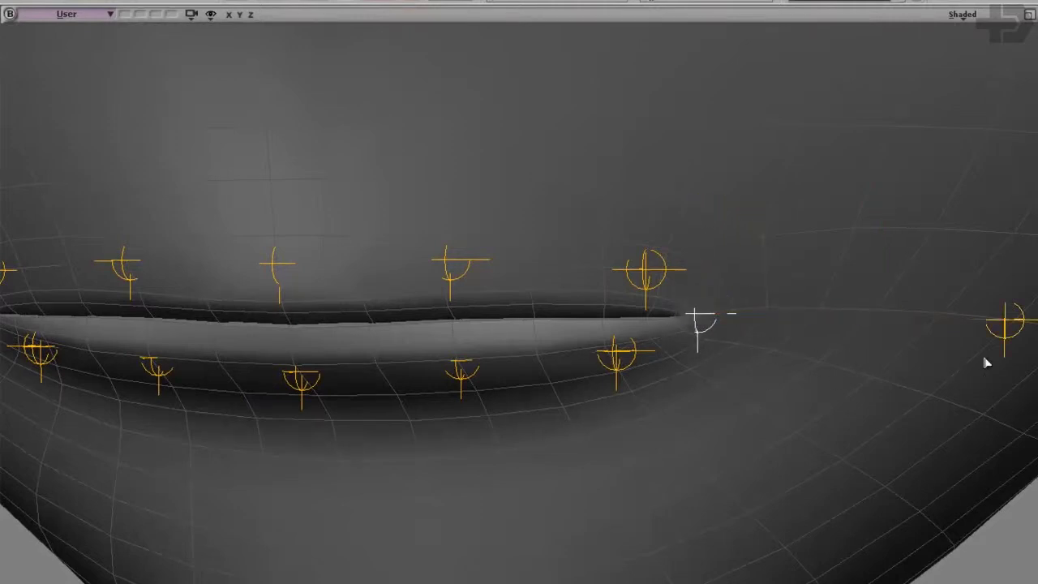
left_click(1003, 344)
key("w")
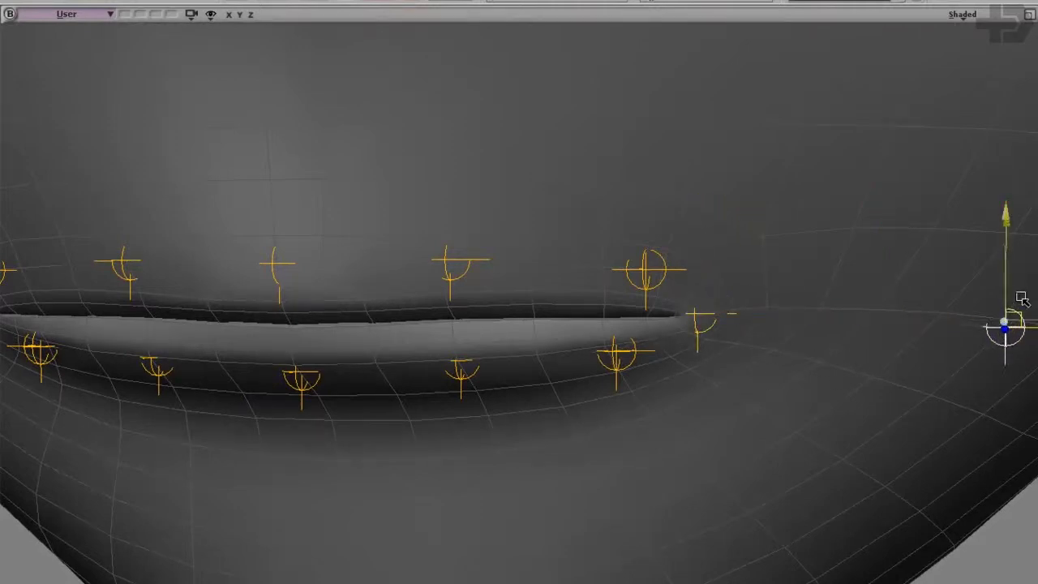
key("q")
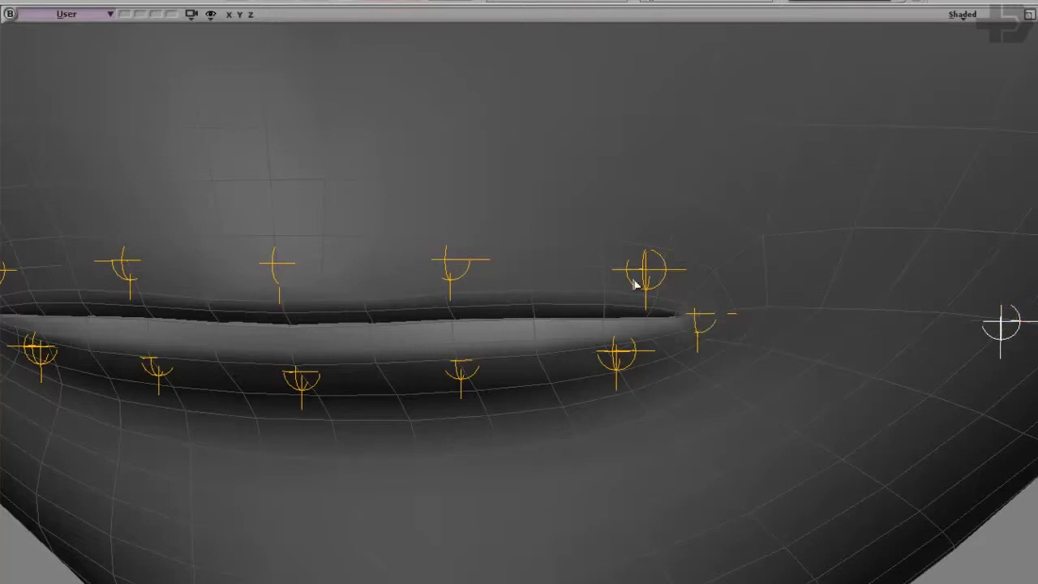
Adjust the outermost upper lip guide's position above the mouth corner.
left_click(667, 272)
key("w")
scroll(691, 240, "down", 3)
middle_click_drag(653, 254, 736, 394)
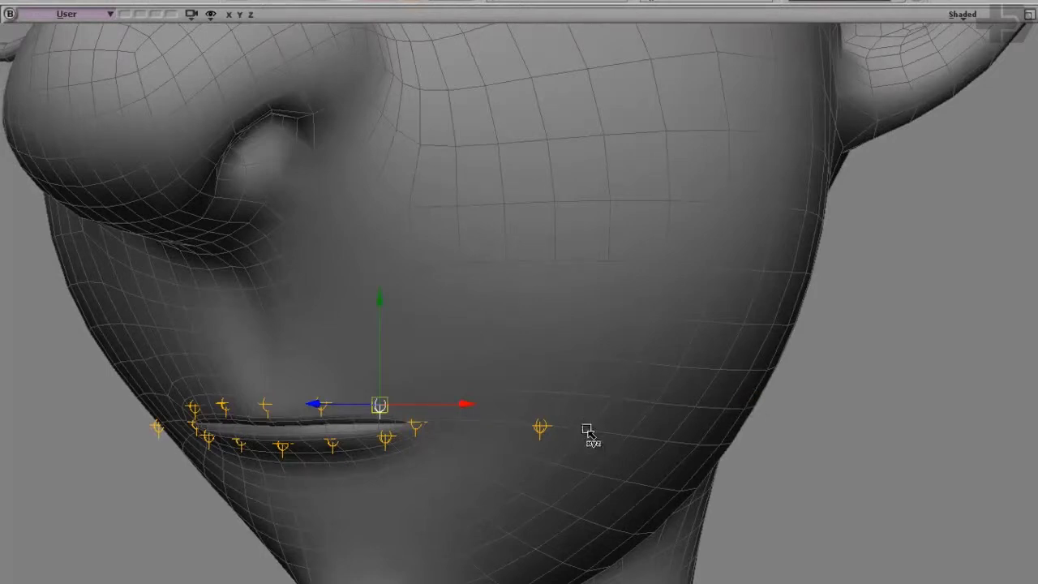
Switch the viewport to wireframe display and check the mouth and jaw guides from the side.
middle_click_drag(577, 424, 596, 557)
key("4")
scroll(704, 495, "down", 4)
mouse_move(704, 495)
middle_mouse_down()
mouse_move(554, 503)
mouse_move(555, 464)
middle_mouse_up()
scroll(556, 462, "up", 4)
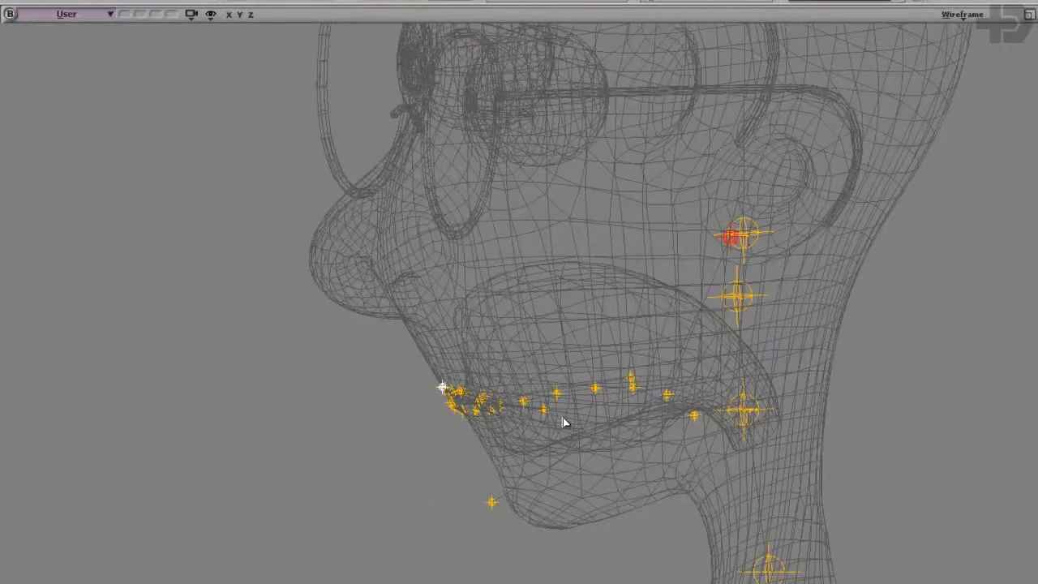
middle_click_drag(720, 285, 676, 430)
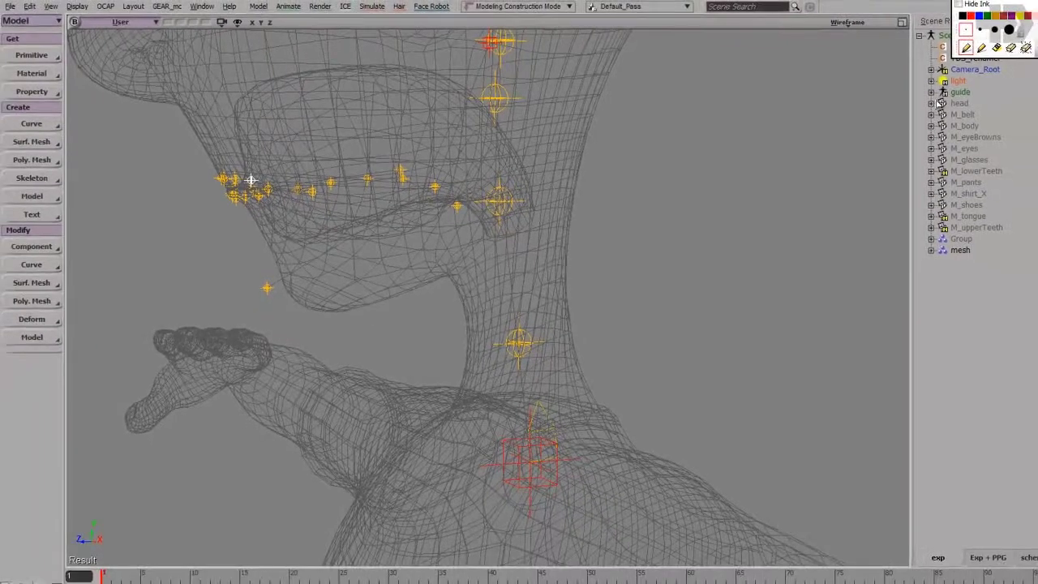
Build the rig from the guide's head_C0_root, naming it mouthSample and using the Final build mode.
left_click(931, 93)
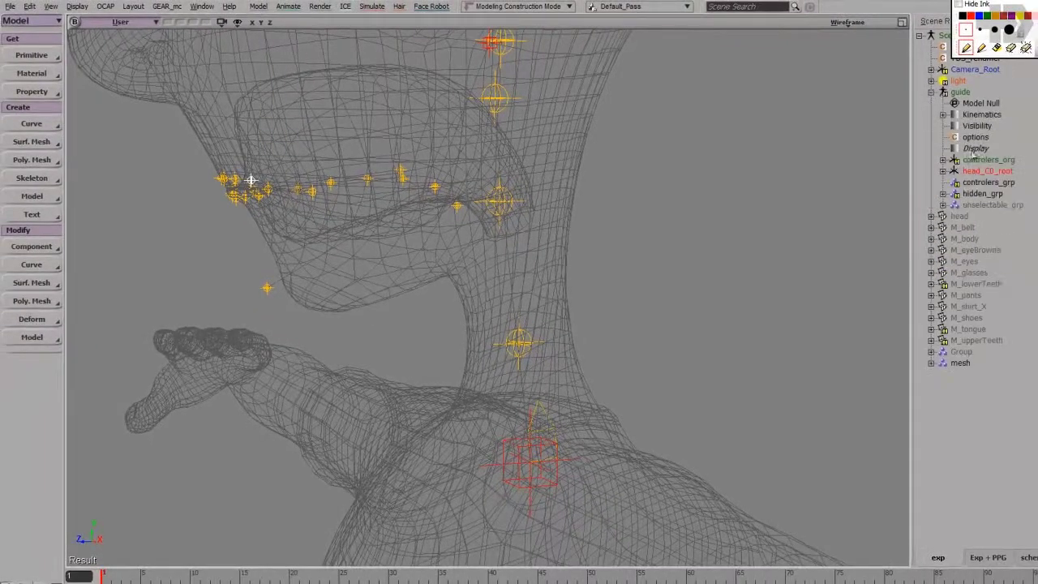
left_click(978, 171)
left_click(166, 7)
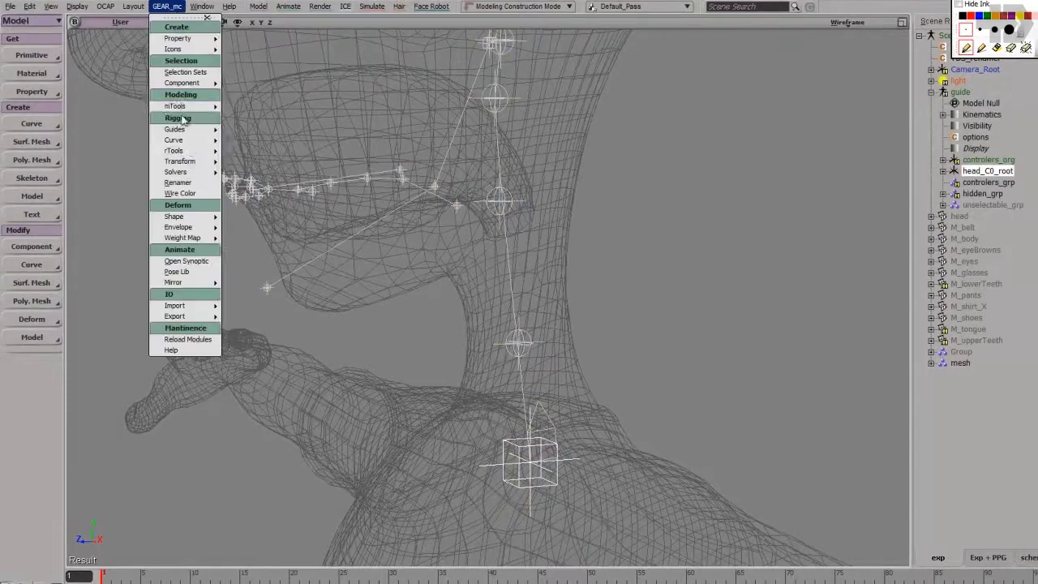
mouse_move(195, 129)
left_click(269, 147)
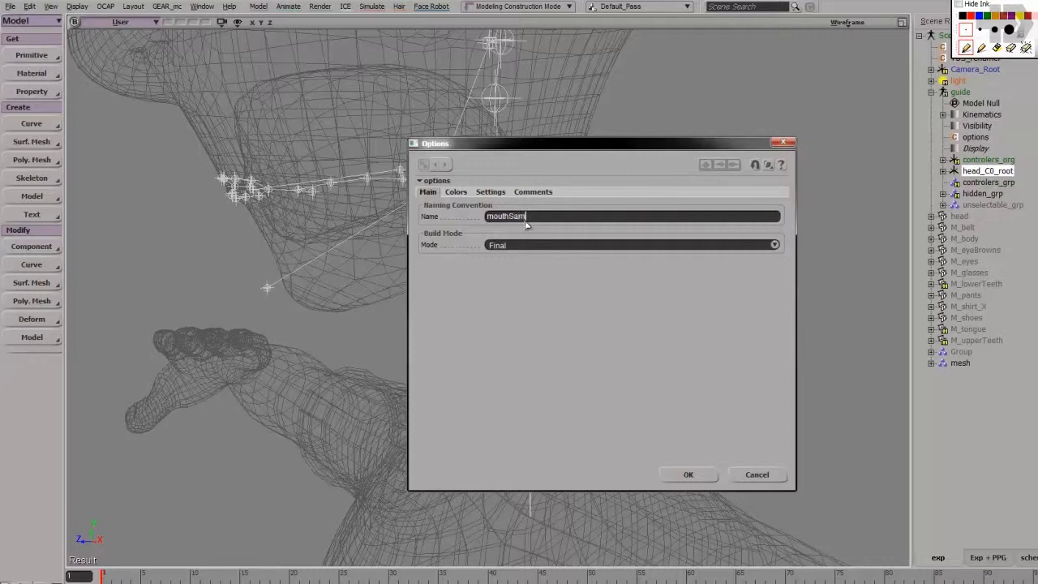
left_click(687, 475)
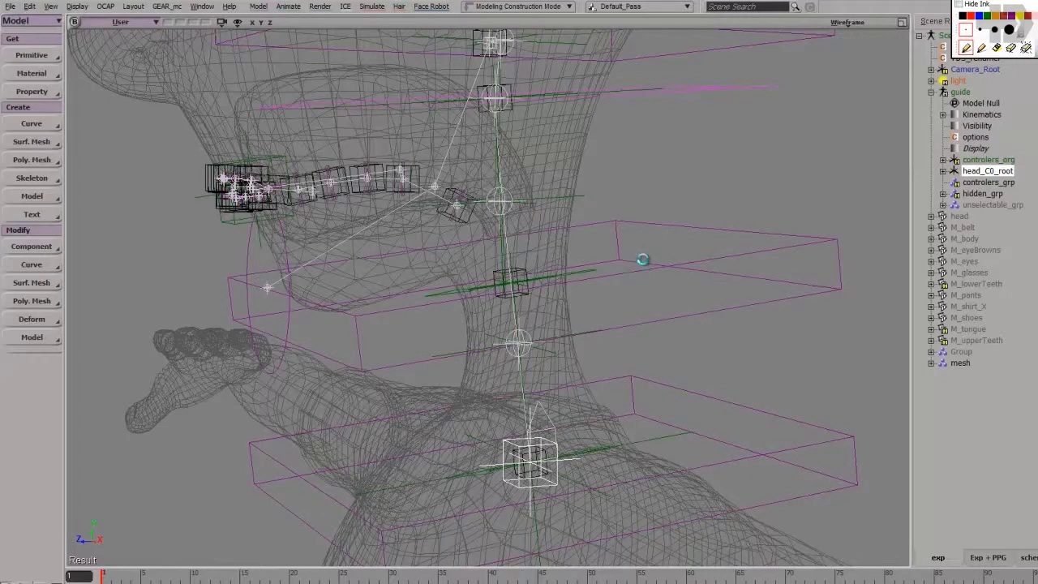
Put the whole guide hierarchy into a new group and hide its members so only the built rig shows.
scroll(561, 265, "down", 5)
right_click_drag(562, 268, 557, 336)
scroll(552, 313, "up", 4)
left_click_drag(557, 337, 641, 227)
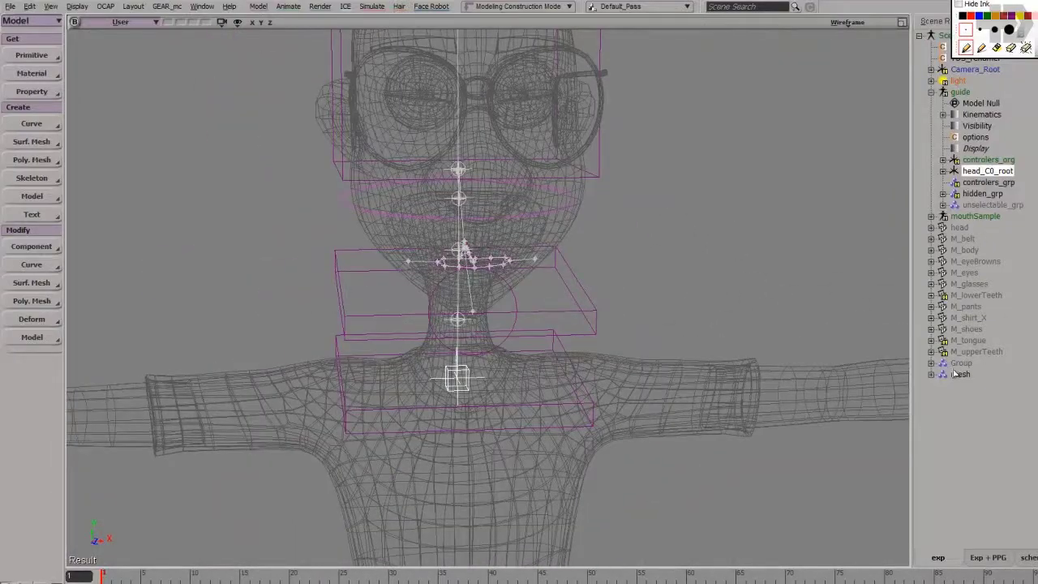
scroll(637, 317, "up", 4)
right_click_drag(644, 304, 606, 321)
left_click(962, 92)
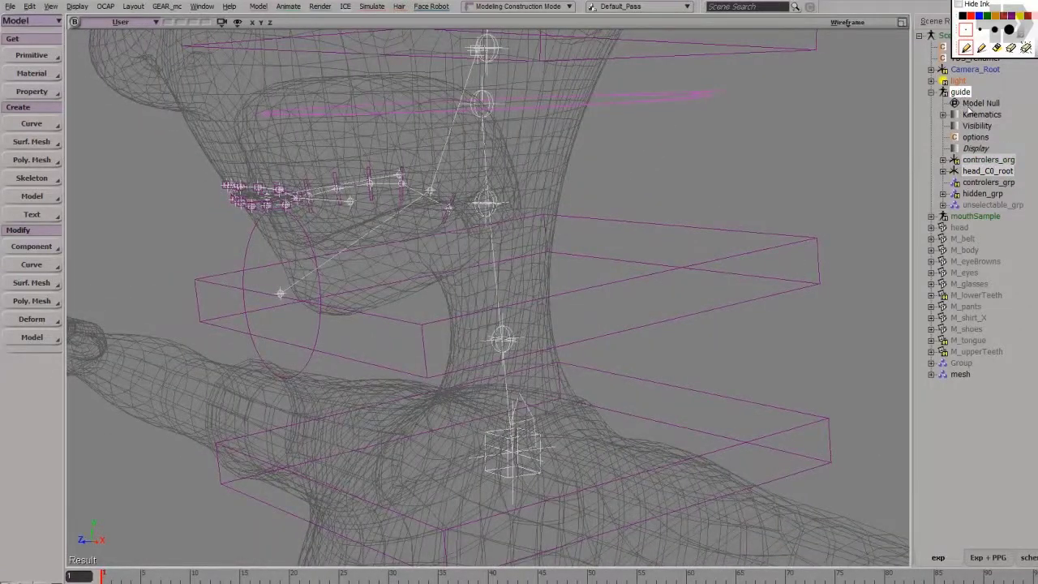
key("ctrl+g")
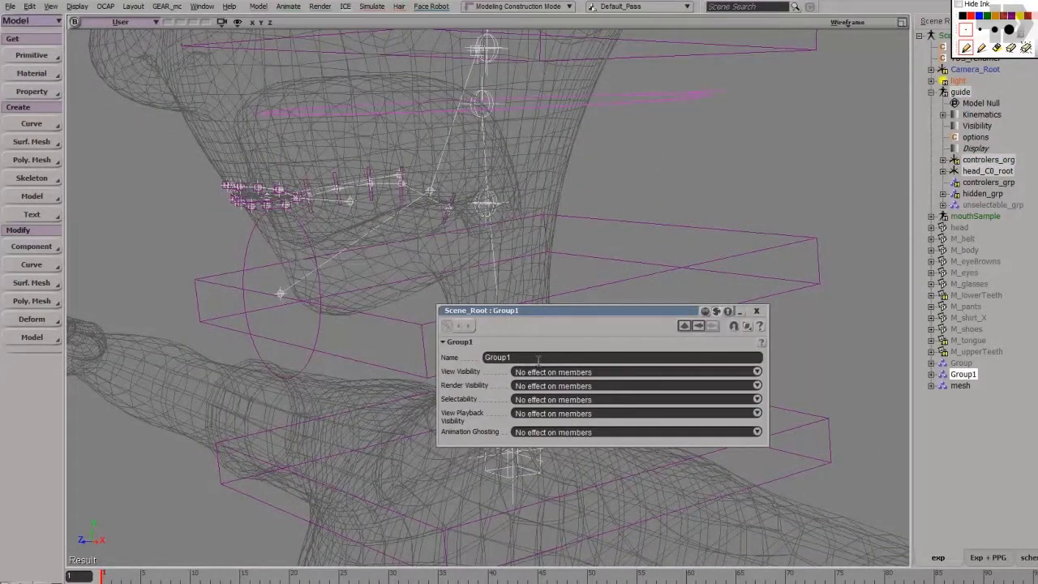
left_click(756, 311)
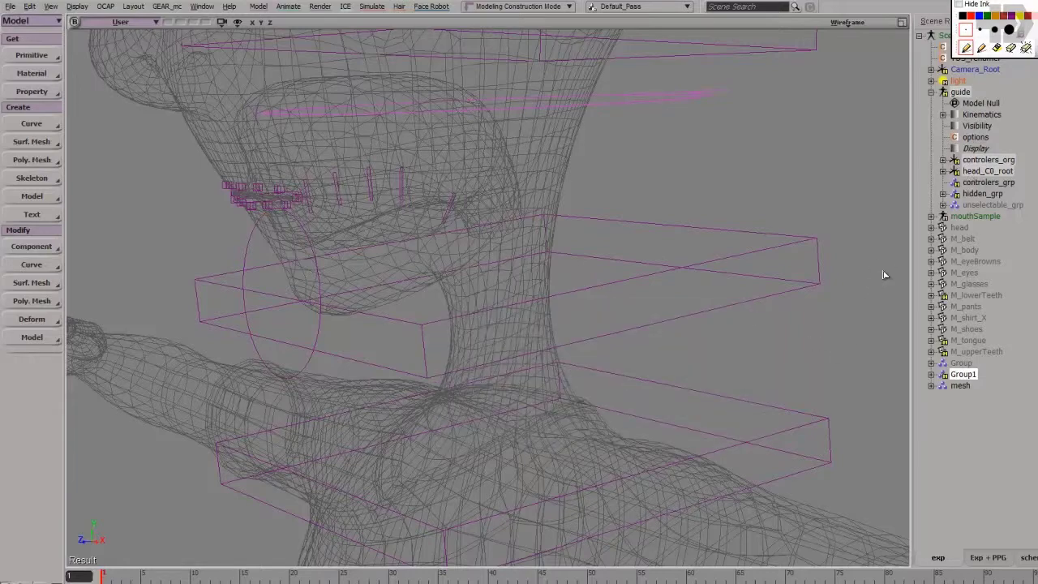
Try moving the round jaw control in front of the chin, and undo the move.
left_click_drag(434, 337, 495, 254)
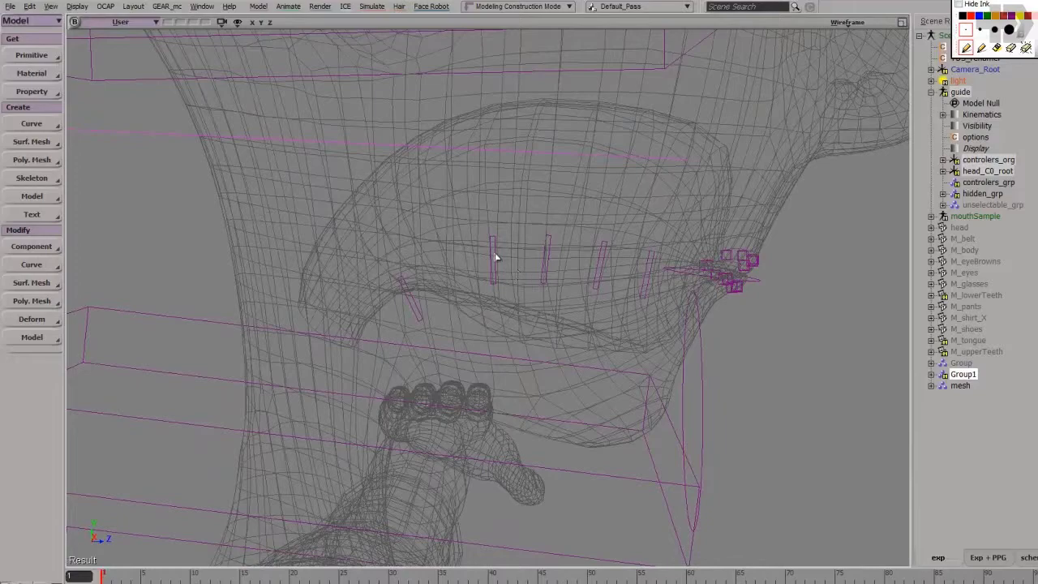
left_click(493, 258)
left_click_drag(648, 287, 705, 274)
right_click_drag(706, 274, 693, 287)
middle_click_drag(692, 287, 763, 328)
left_click_drag(765, 328, 680, 332)
left_click_drag(722, 359, 671, 318)
mouse_move(638, 370)
right_mouse_down()
mouse_move(614, 375)
mouse_move(621, 378)
right_mouse_up()
key("v")
left_click_drag(555, 261, 547, 329)
key("ctrl+z")
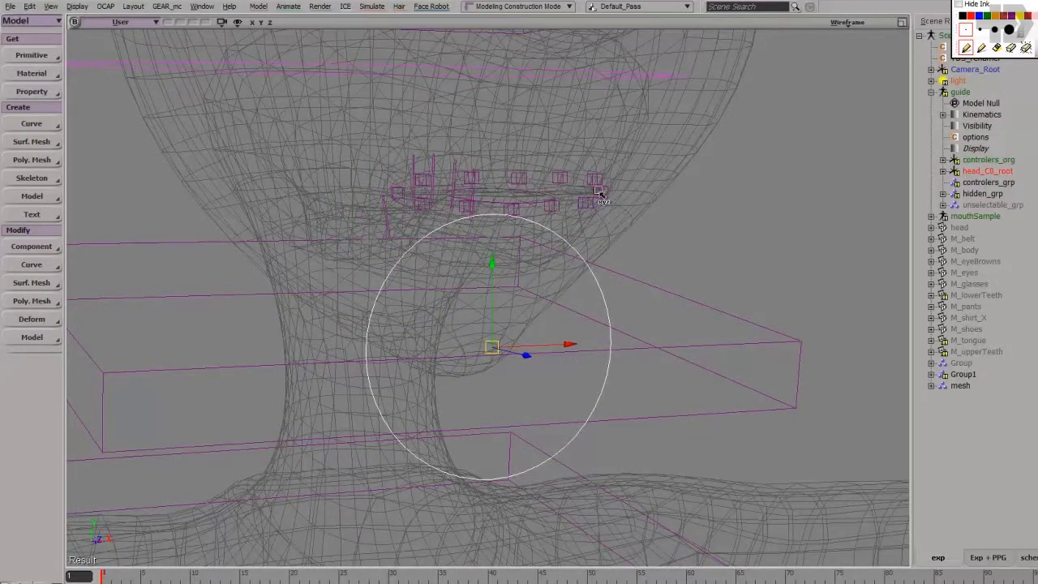
Lower the round jaw control to open the mouth, and dismiss the Windows color scheme dialog.
right_click_drag(582, 271, 568, 274)
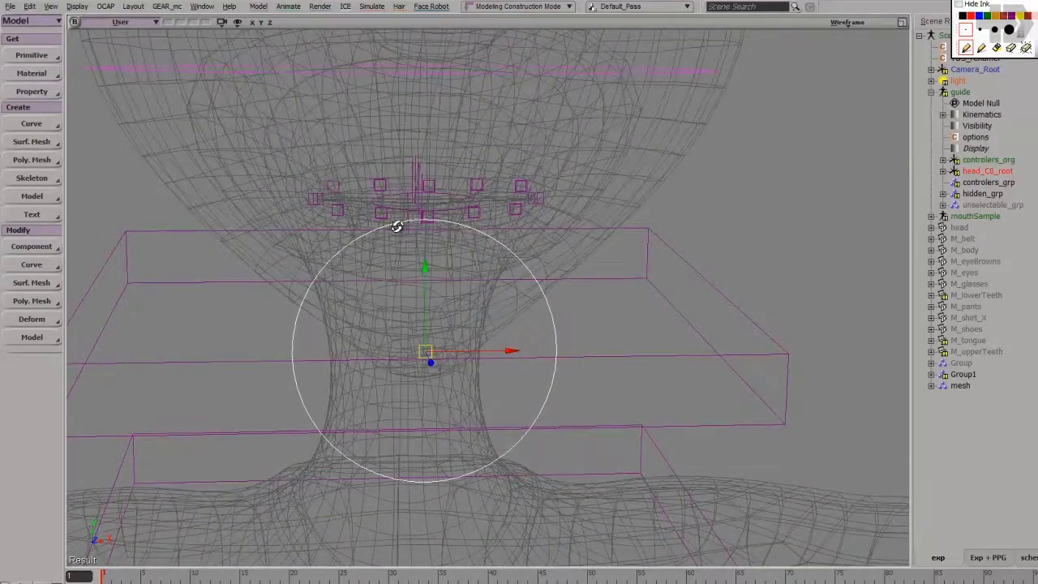
left_click_drag(398, 225, 498, 227)
left_click_drag(594, 287, 648, 213)
key("v")
left_click_drag(549, 320, 549, 343)
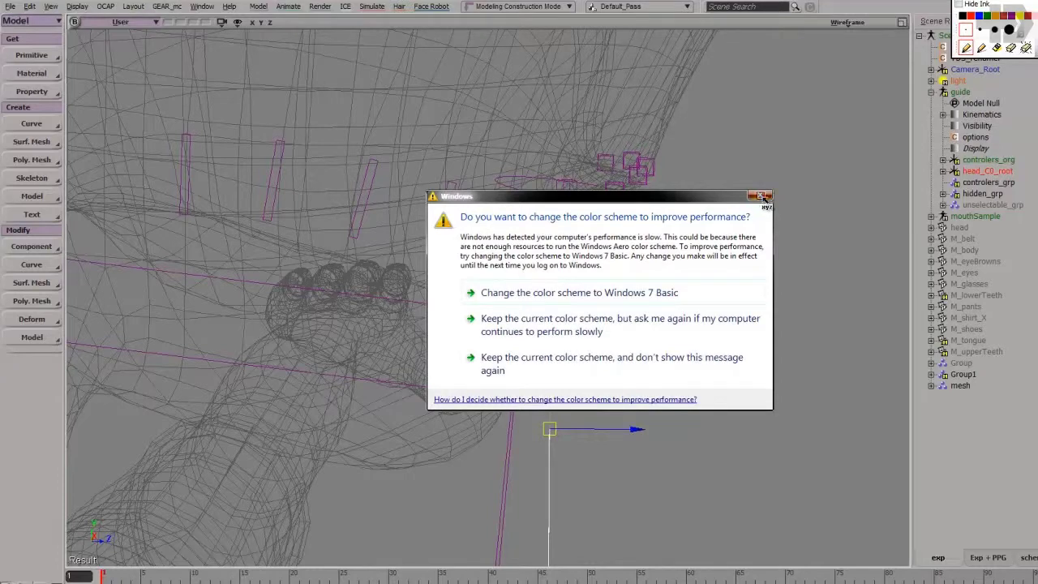
left_click(762, 198)
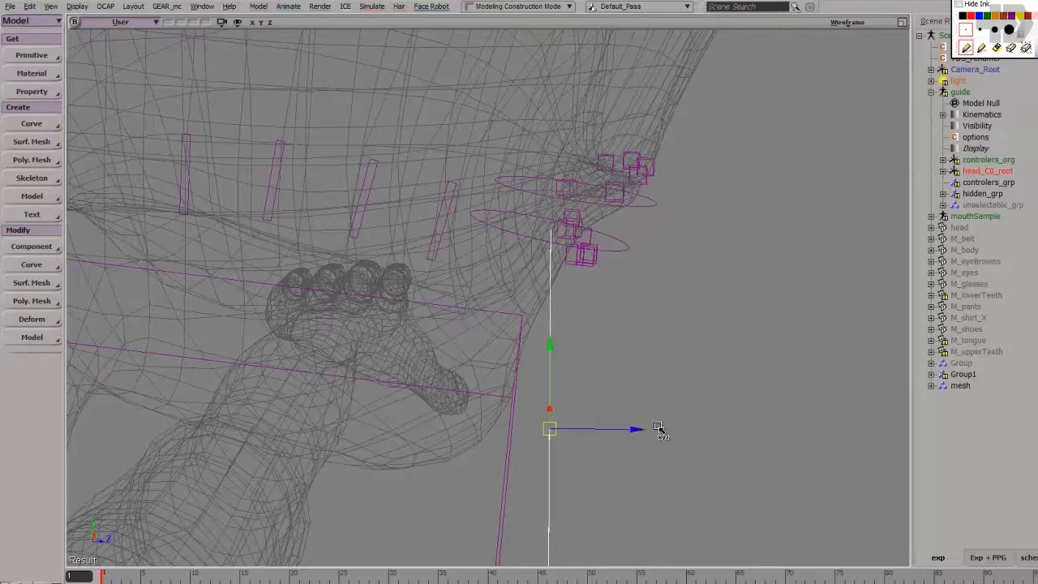
Select both oval lip controls and expose their curve points for editing.
right_click_drag(685, 430, 667, 300)
key("space")
left_click(616, 227)
left_click(641, 184)
left_click(612, 230)
right_click_drag(651, 253, 640, 243)
left_click(620, 220, "shift")
middle_click_drag(580, 271, 620, 331)
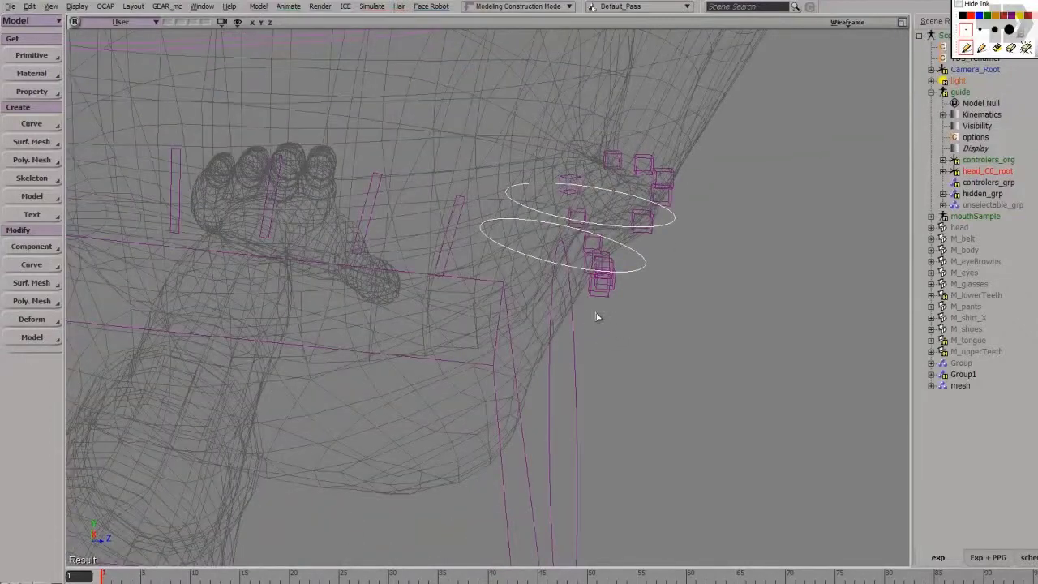
key("ctrl+a")
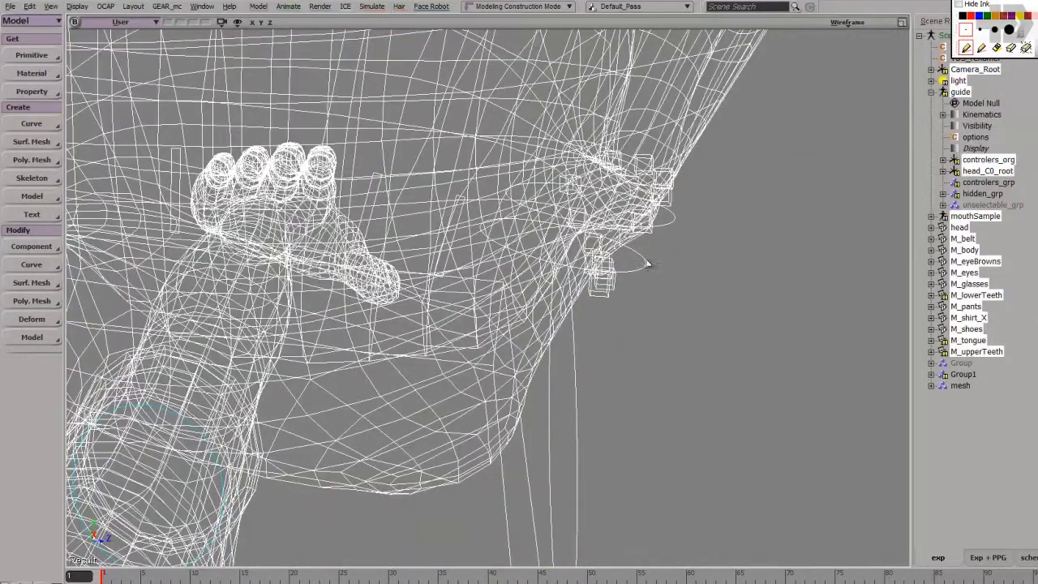
left_click(647, 261)
left_click(672, 240, "shift")
key("t")
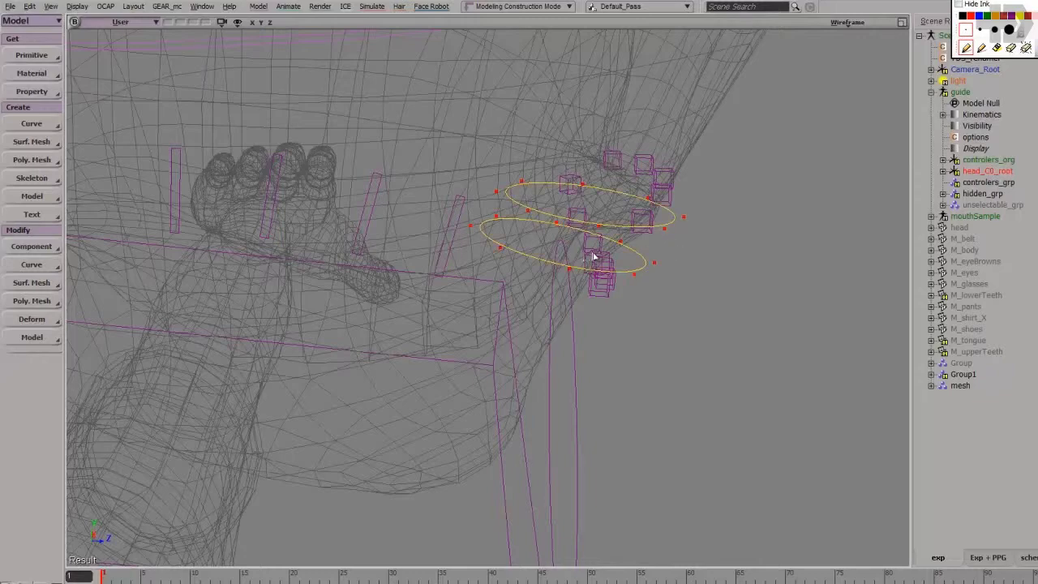
Move the points of both lip control curves forward so the curves sit in front of the lips.
left_click_drag(733, 255, 719, 287)
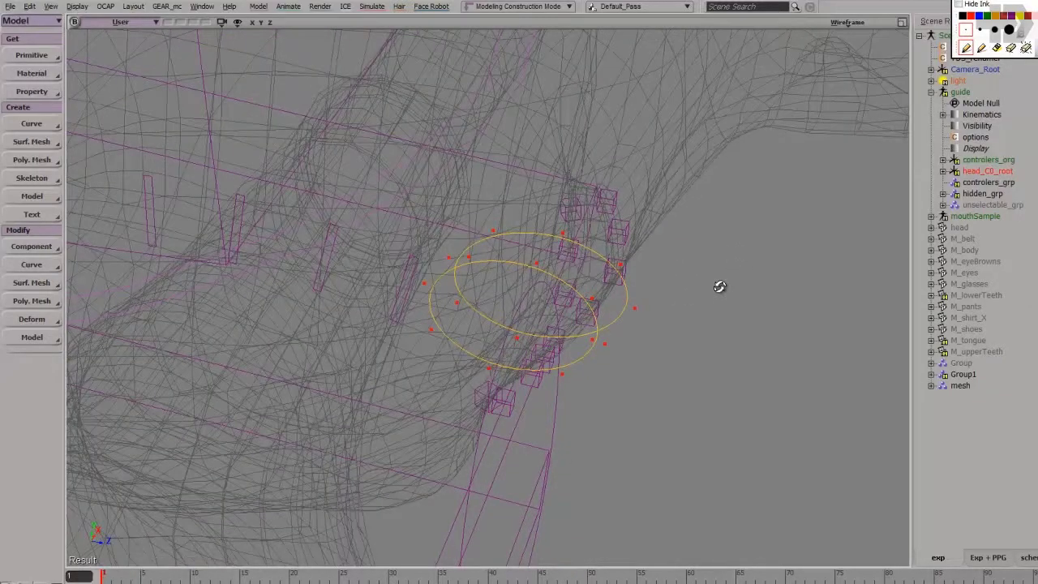
key("v")
left_click_drag(606, 343, 471, 305)
left_click_drag(618, 312, 626, 334)
key("v")
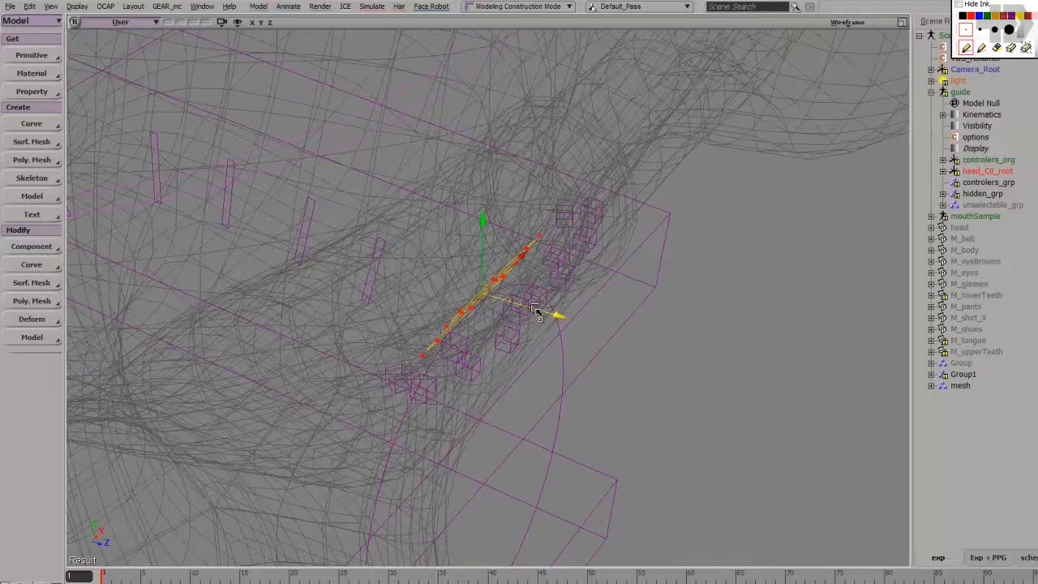
right_click(537, 311)
left_click(583, 341)
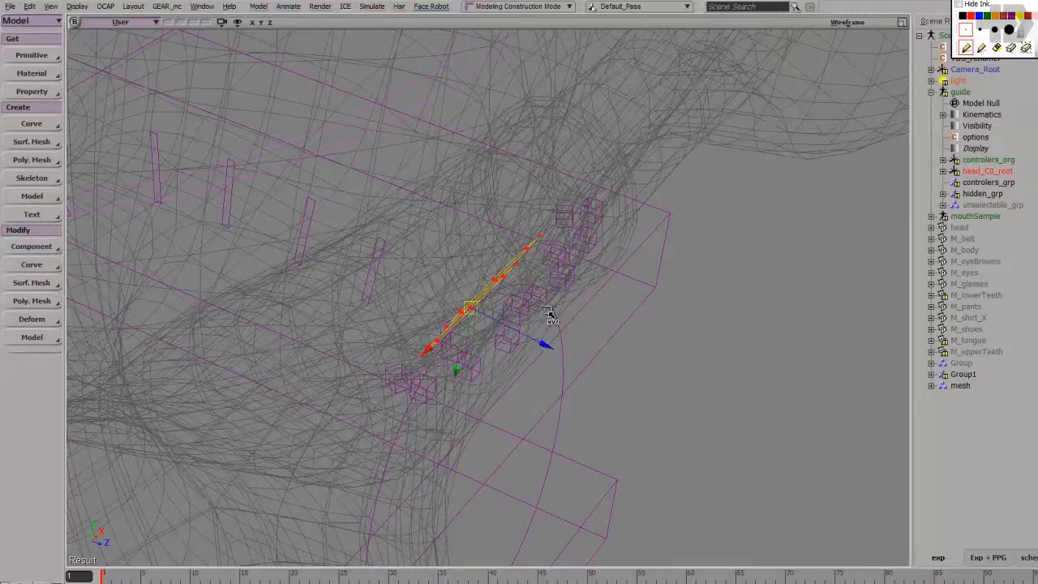
left_click_drag(514, 332, 649, 380)
Select only the upper lip control's points and adjust their height in front of the mouth.
key("space")
left_click_drag(676, 180, 718, 228)
key("c")
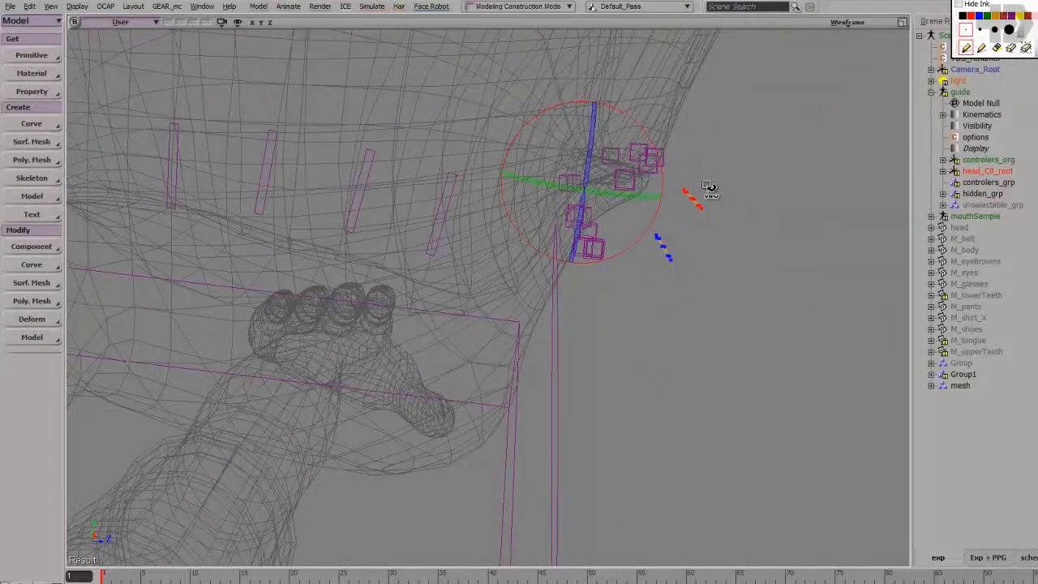
key("v")
left_click_drag(678, 280, 681, 260)
key("space")
right_click_drag(715, 235, 731, 259)
key("t")
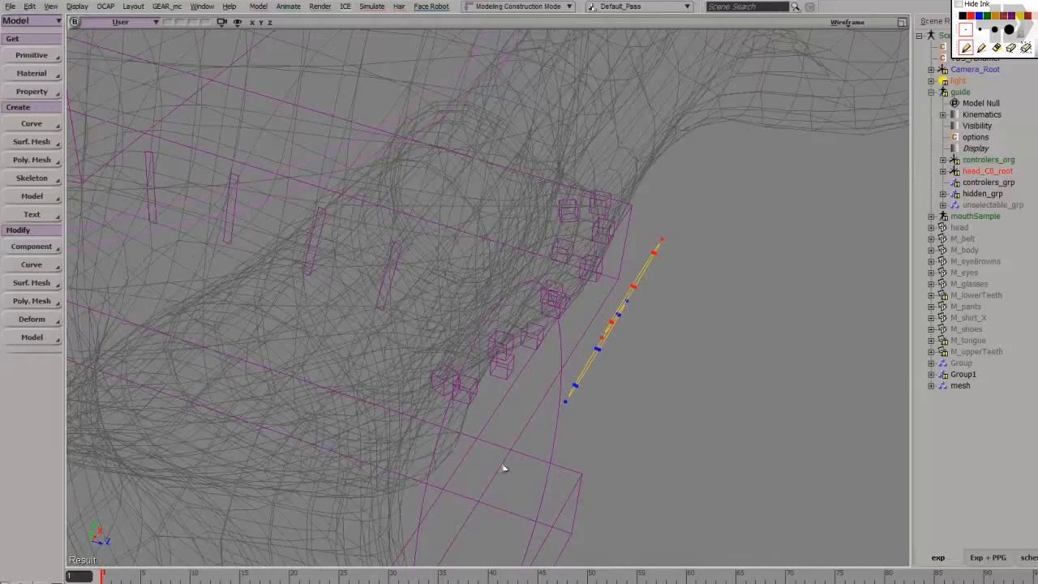
Pull the middle points of both lip control curves forward so the curves bow around the mouth.
left_click(551, 441)
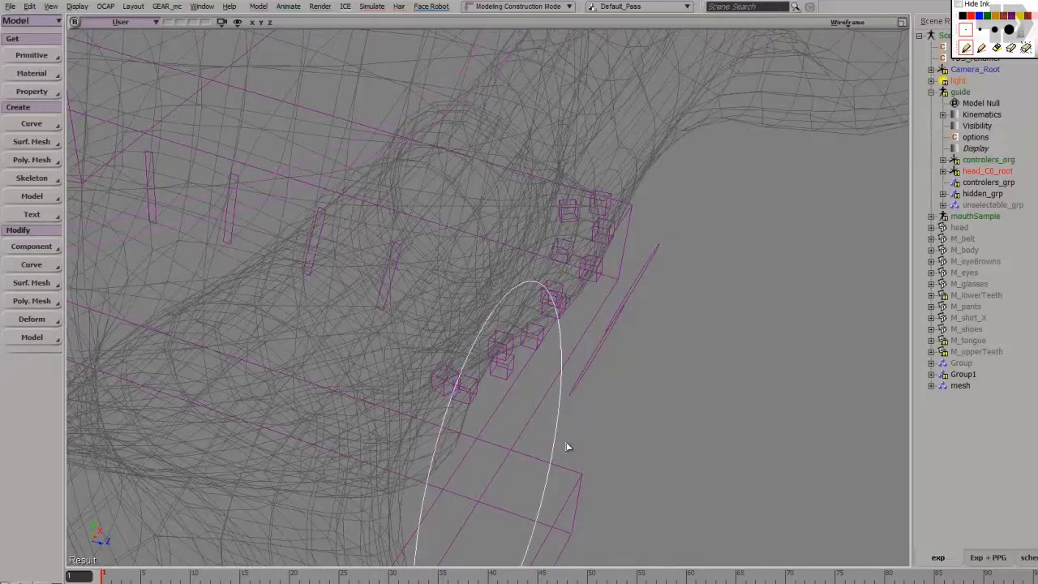
middle_click_drag(684, 420, 681, 353)
middle_click_drag(662, 243, 670, 295)
left_click(656, 337)
key("t")
middle_click_drag(686, 315, 733, 365)
left_click_drag(661, 300, 696, 336, "shift")
scroll(689, 398, "down", 8)
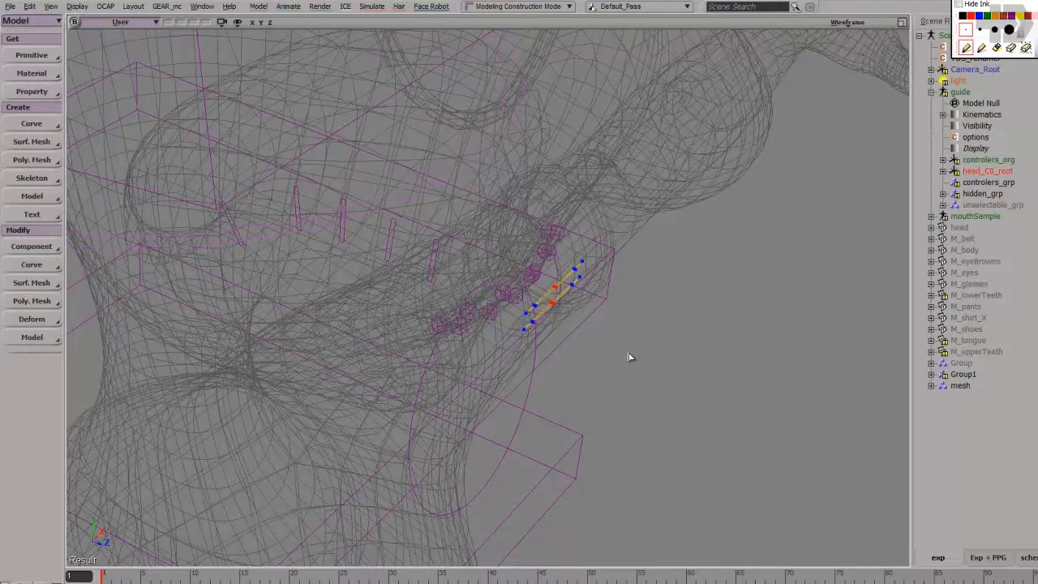
key("v")
key("space")
key("v")
key("r")
left_click_drag(588, 309, 623, 322)
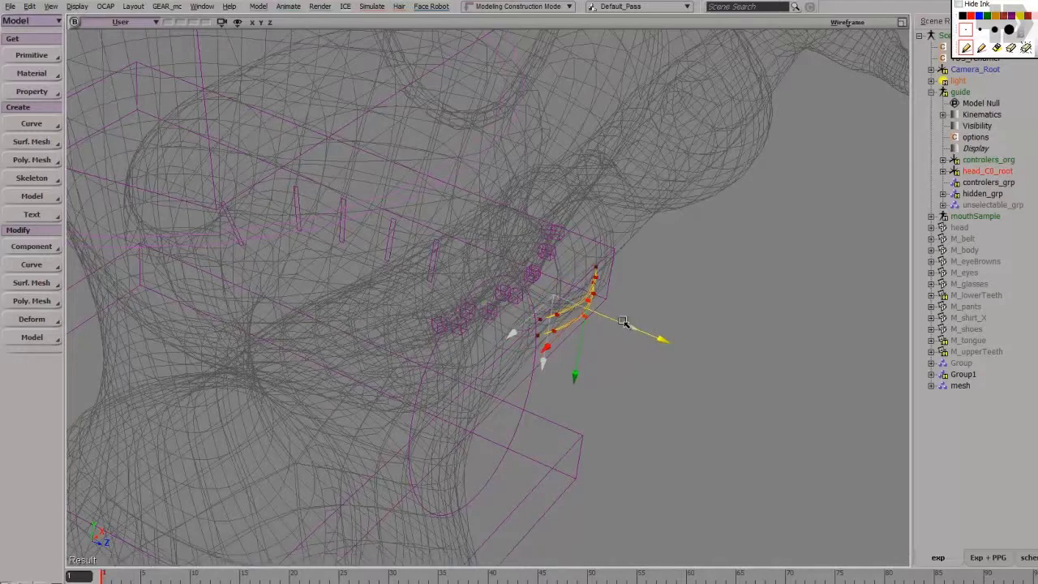
Move all points of both bowed lip control curves back closer to the lips.
key("ctrl+a")
left_click_drag(632, 324, 605, 313)
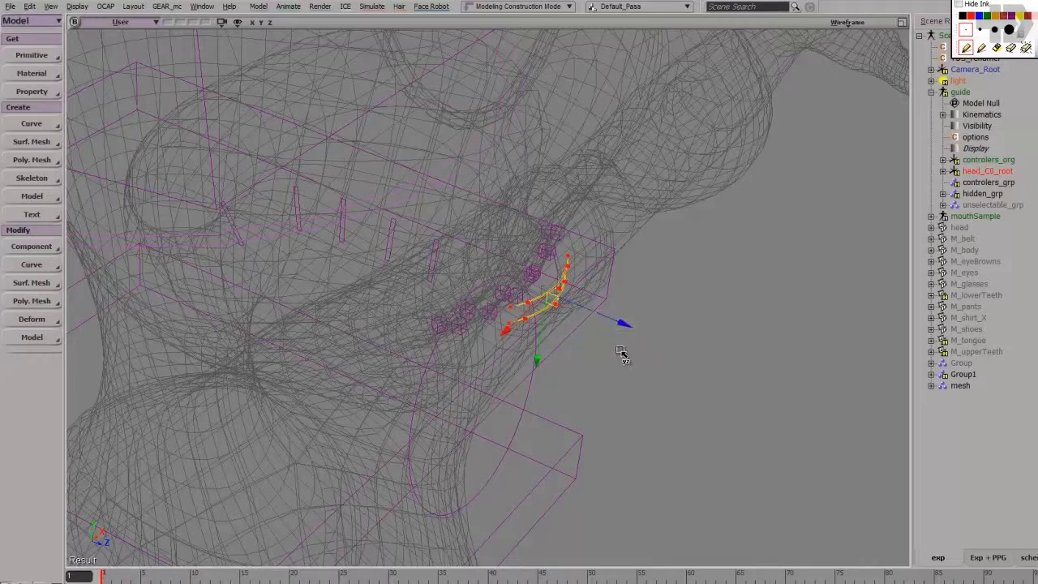
right_click_drag(585, 403, 583, 364)
key("space")
Use GEAR's Wire Color tool to color the round jaw control red.
left_click(533, 306)
left_click(530, 320)
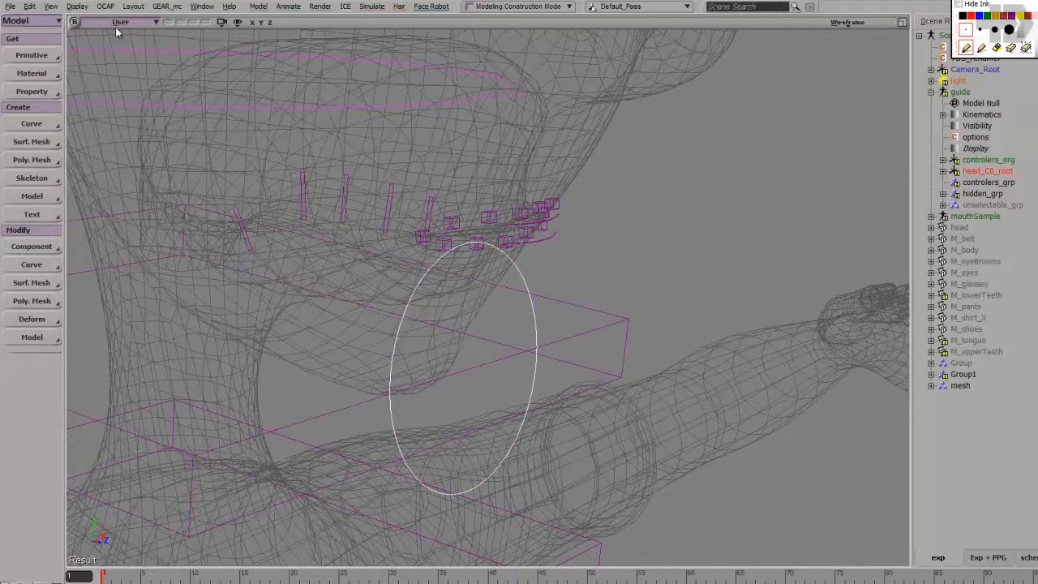
left_click(166, 5)
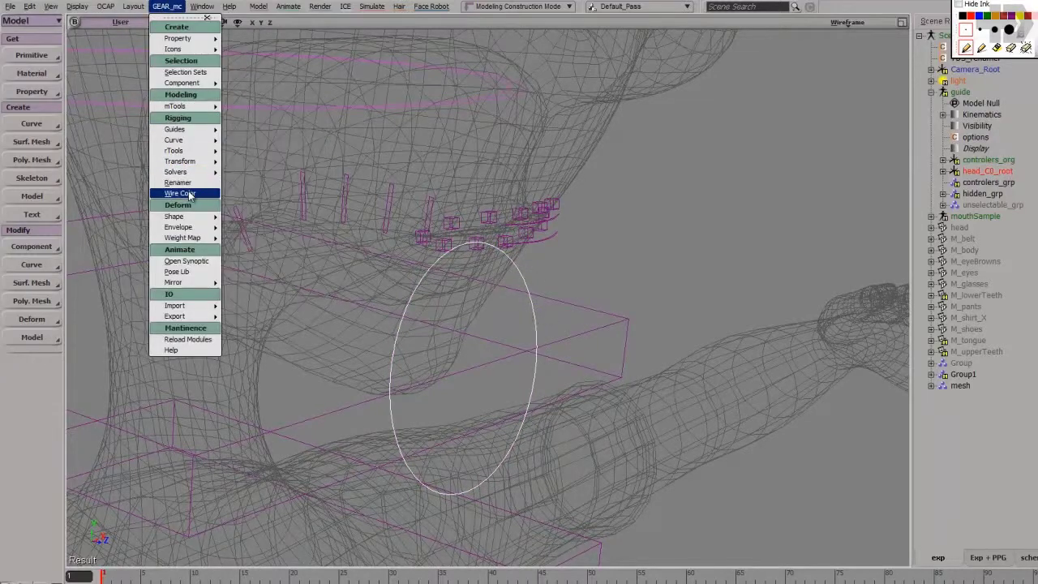
left_click(180, 193)
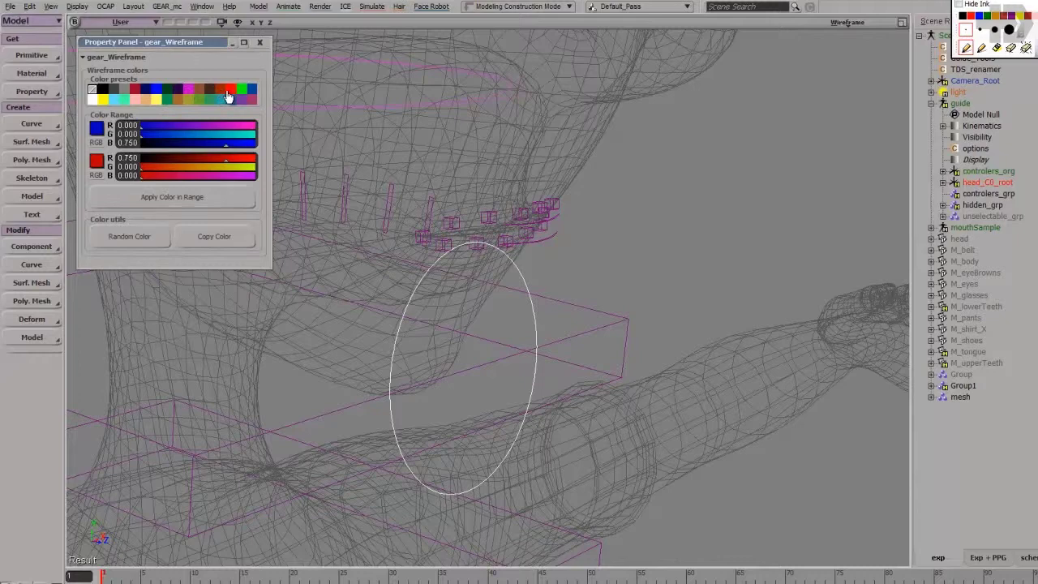
left_click(612, 274)
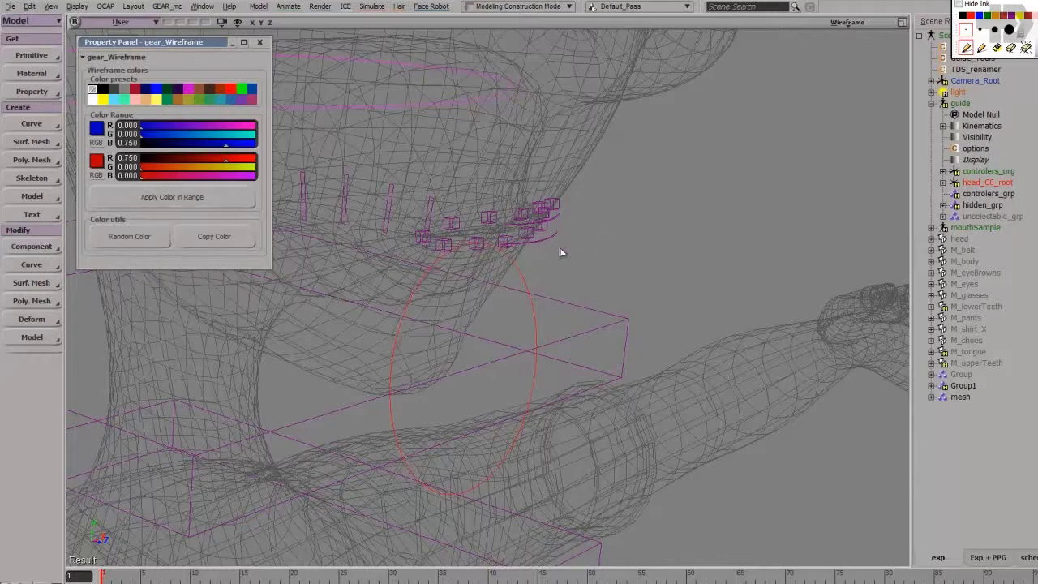
Color both lip controls green, switch the viewport to shaded display, and close the wire color settings.
left_click(544, 240)
left_click(242, 90)
left_click(665, 148)
key("5")
mouse_move(593, 365)
middle_mouse_down()
mouse_move(611, 278)
mouse_move(656, 280)
middle_mouse_up()
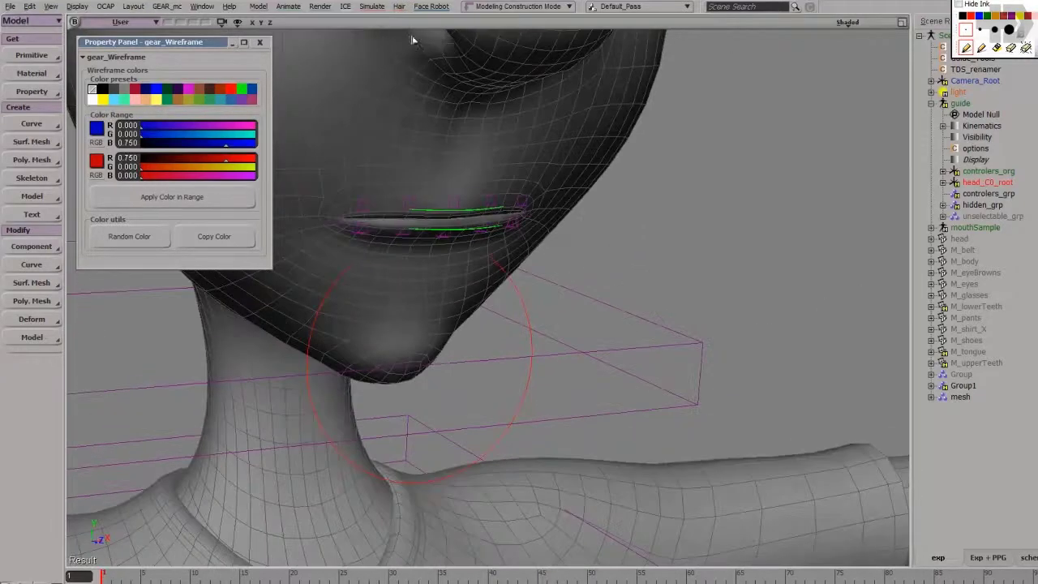
left_click(259, 44)
Select all points of the round jaw control and move them in front of the chin.
middle_click_drag(586, 331, 530, 324)
left_click(516, 333)
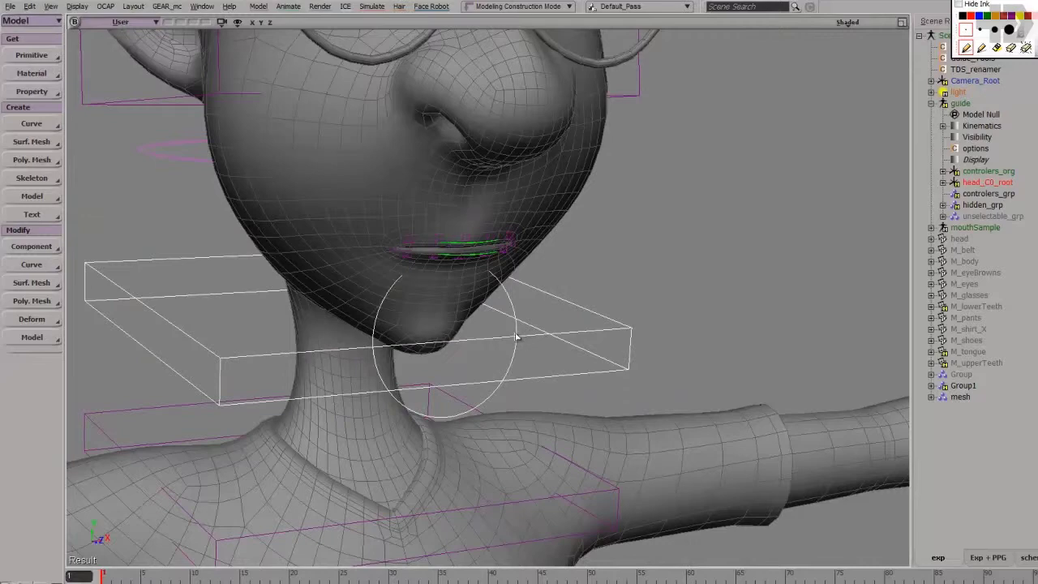
left_click(522, 308)
key("t")
key("ctrl+a")
middle_click_drag(411, 403, 493, 370)
key("v")
left_click_drag(519, 323, 543, 354)
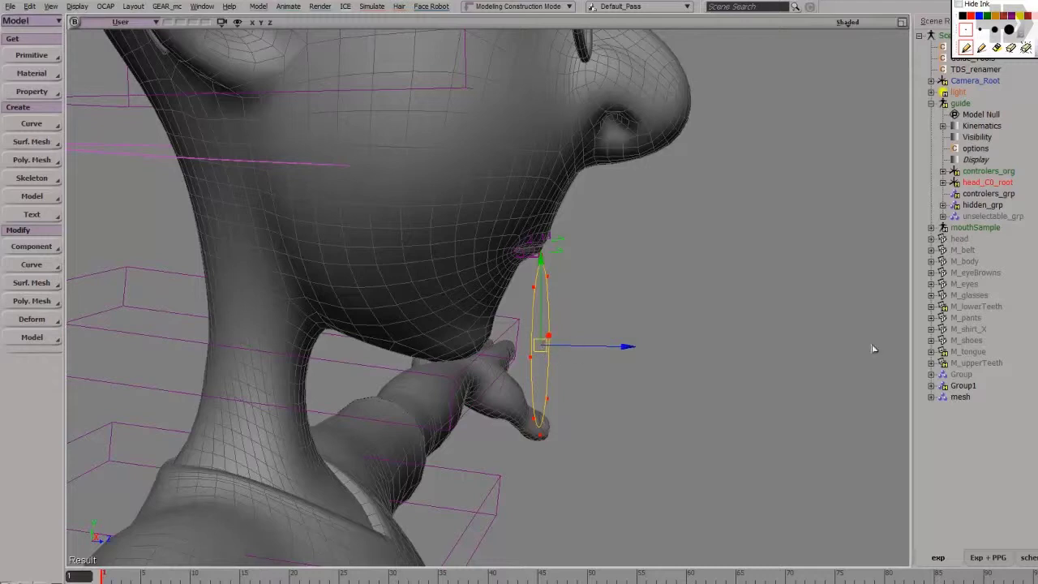
Scale the jaw control's curve down to a small circle and place it just in front of the chin.
key("x")
left_click_drag(538, 345, 433, 348)
key("v")
left_click_drag(569, 328, 561, 316)
key("s")
right_click_drag(638, 357, 567, 348)
key("space")
left_click(690, 259)
scroll(627, 257, "down", 3)
scroll(600, 299, "up", 4)
key("s")
left_click_drag(568, 349, 607, 398)
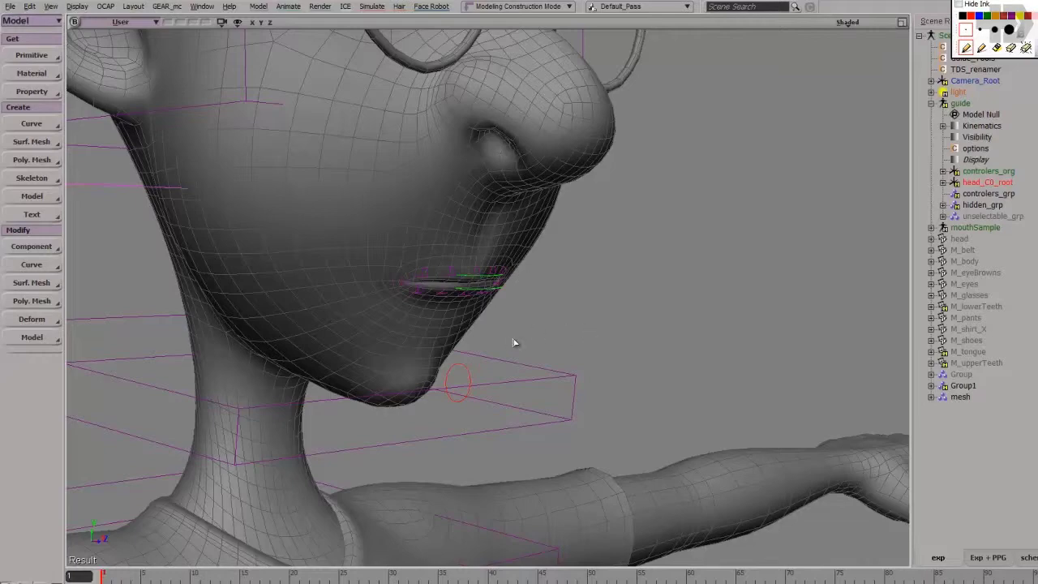
Remove the head mesh from the group that holds the character meshes.
middle_click_drag(482, 387, 535, 354)
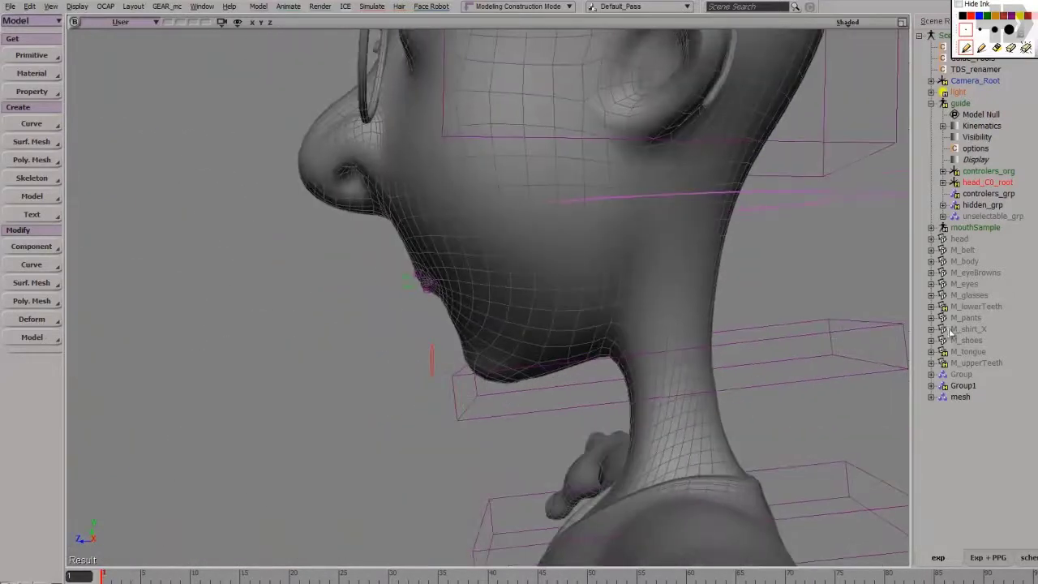
left_click(962, 375)
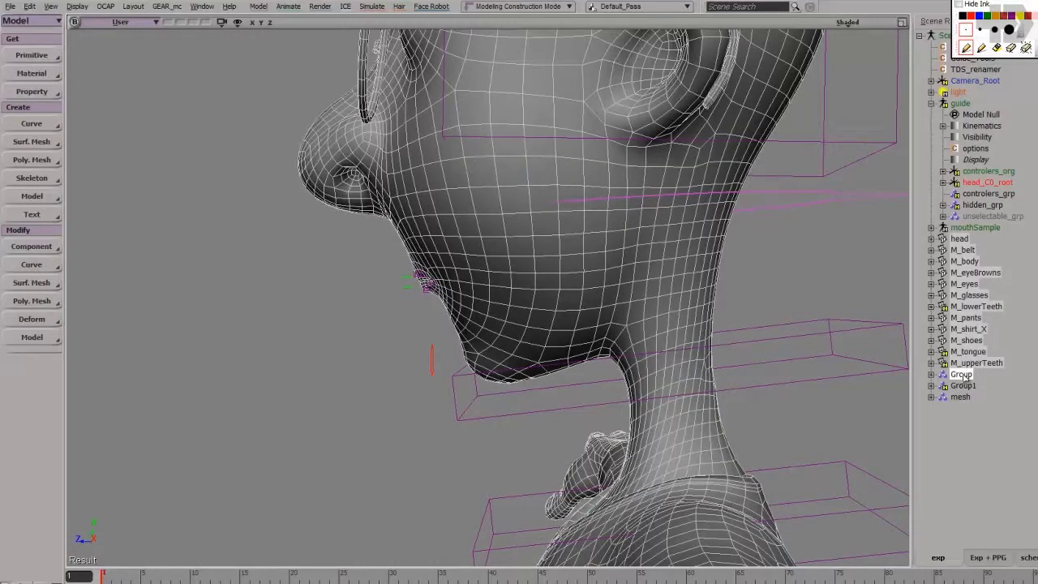
right_click(958, 240)
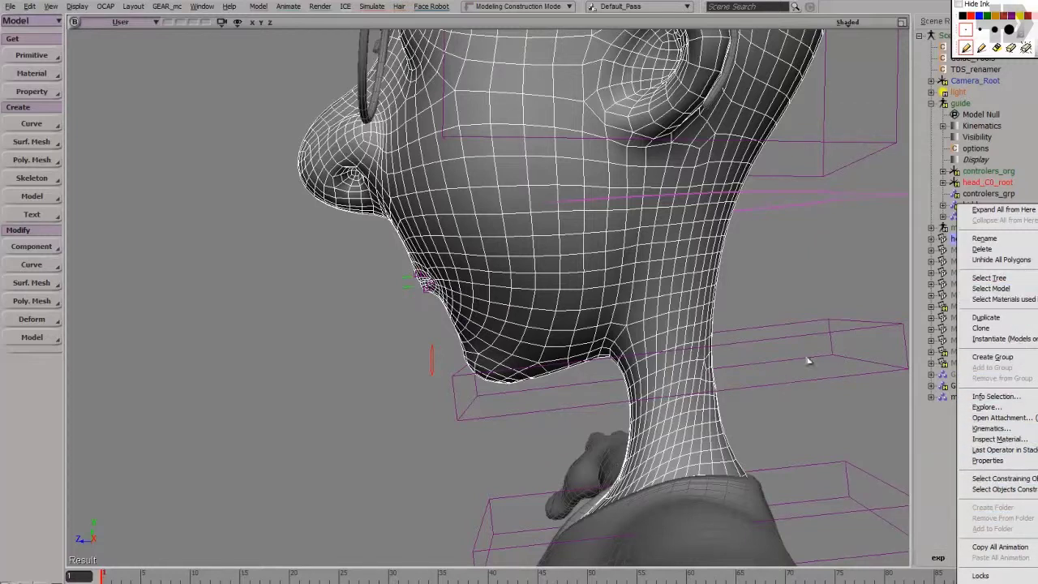
left_click(813, 310)
right_click(962, 385)
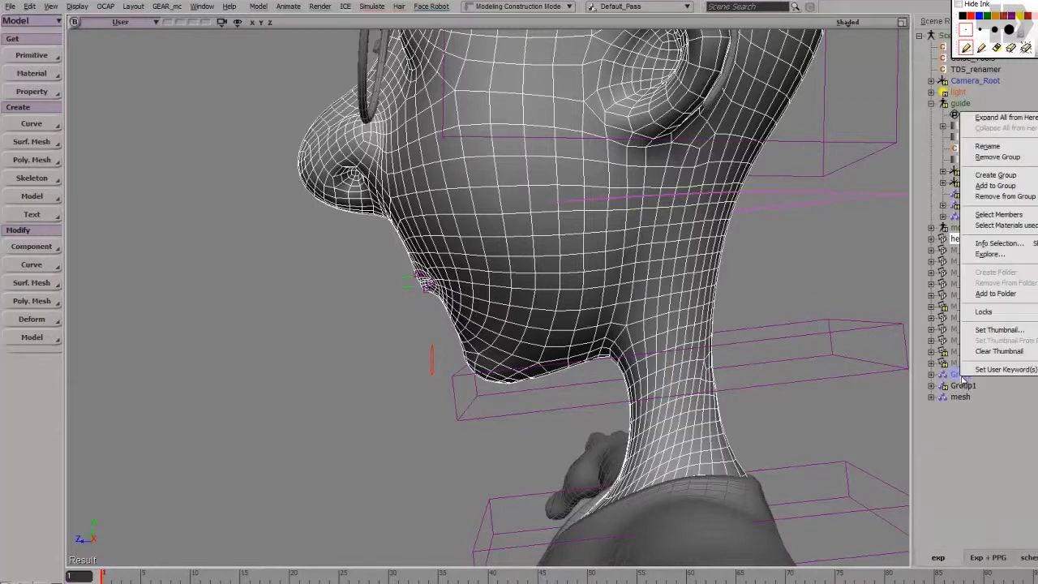
left_click(999, 201)
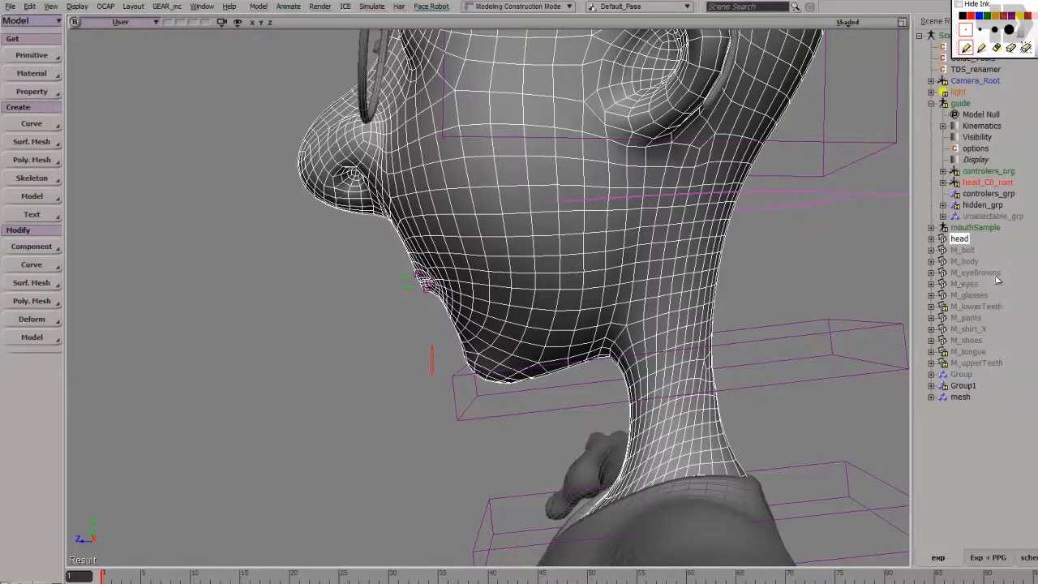
Hide the remaining character meshes in Group so only the head stays, and display it in wireframe.
left_click(961, 374)
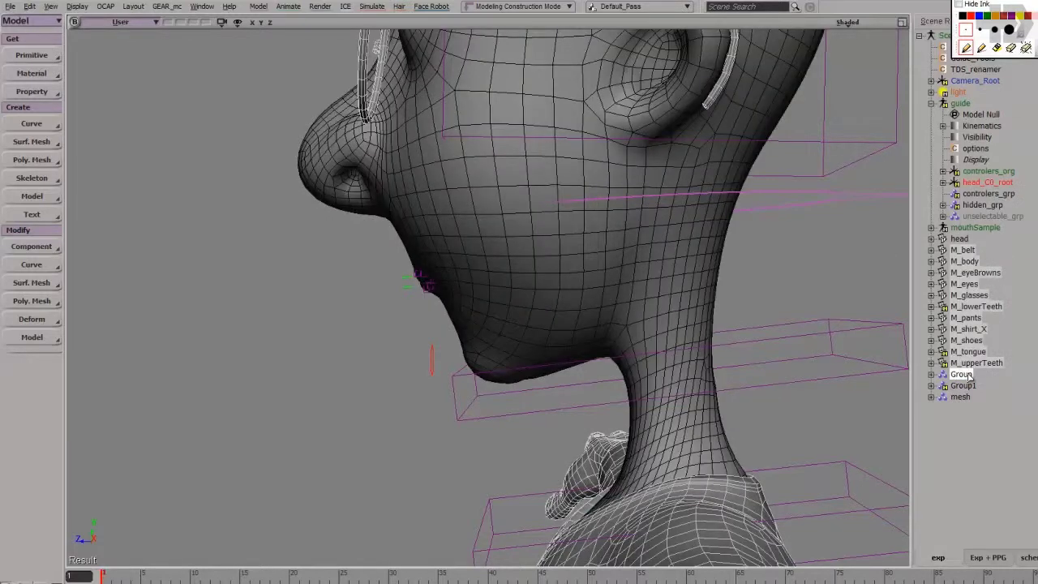
key("h")
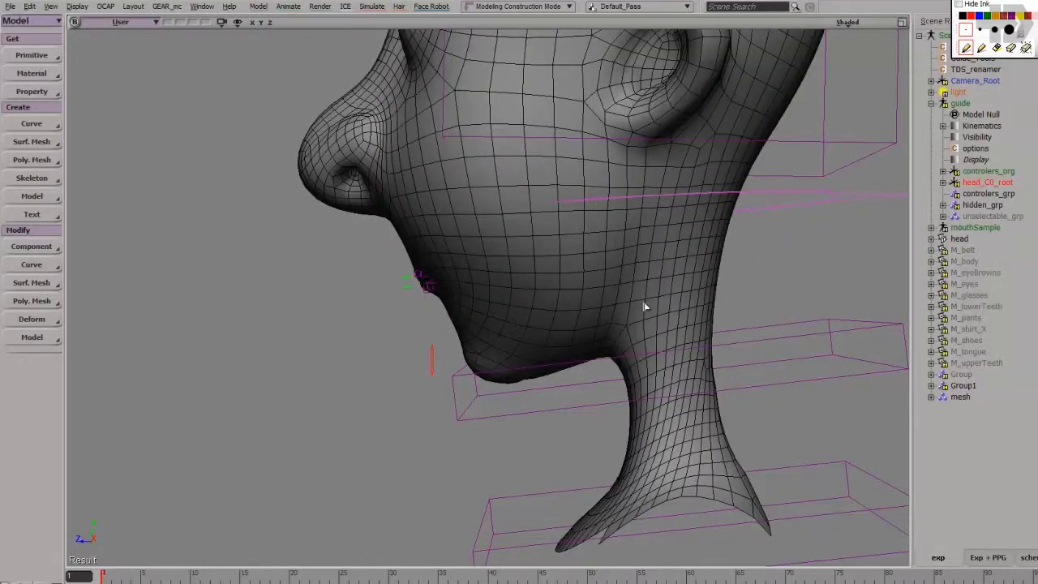
key("4")
mouse_move(552, 293)
right_mouse_down()
mouse_move(581, 290)
mouse_move(565, 361)
right_mouse_up()
scroll(582, 290, "down", 3)
left_click_drag(565, 361, 397, 317)
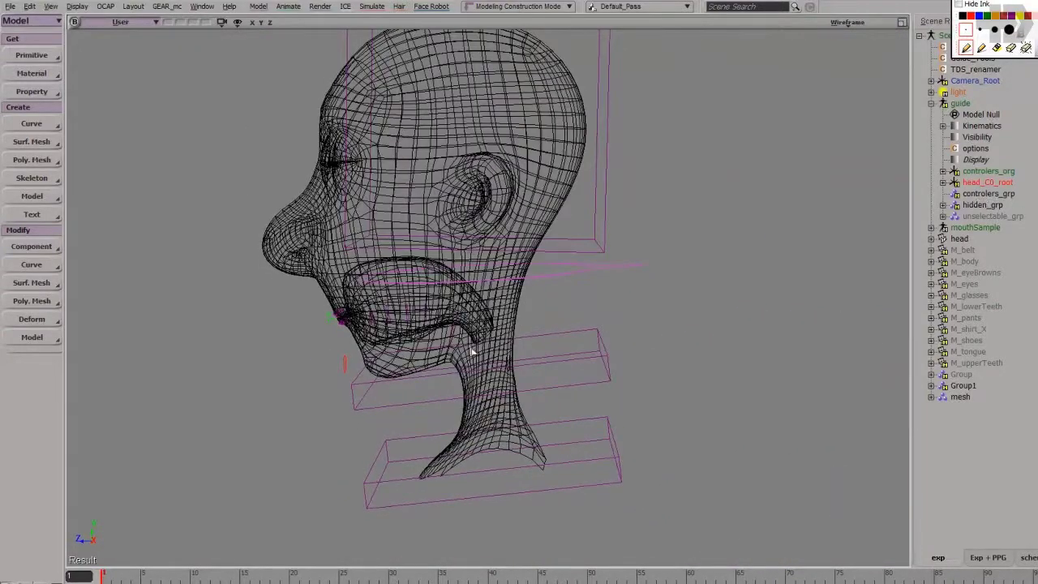
Expand the mouthSample model and unhide the members of its deformers_grp.
left_click(497, 326)
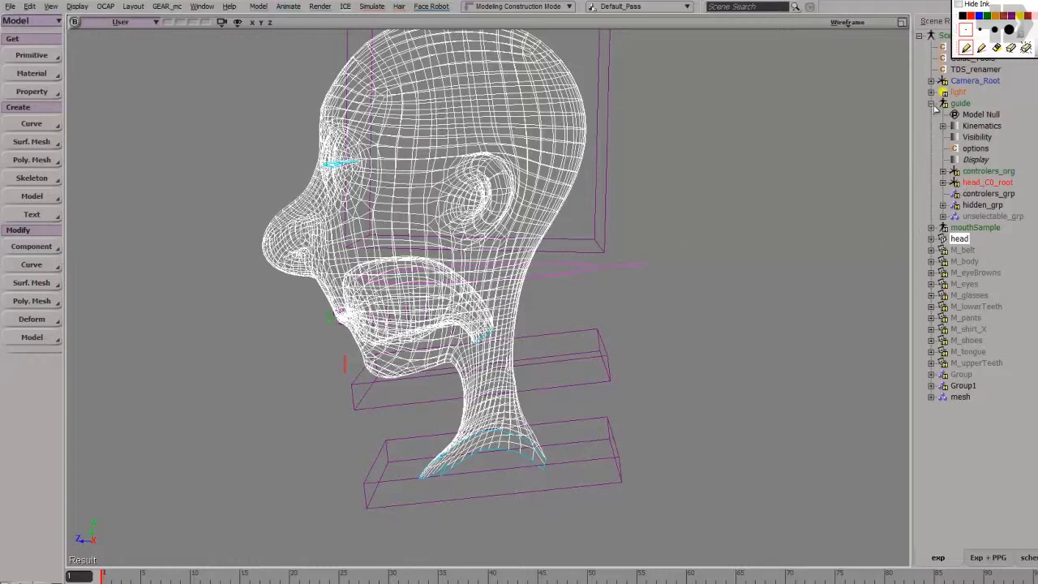
left_click(932, 104)
left_click(931, 116)
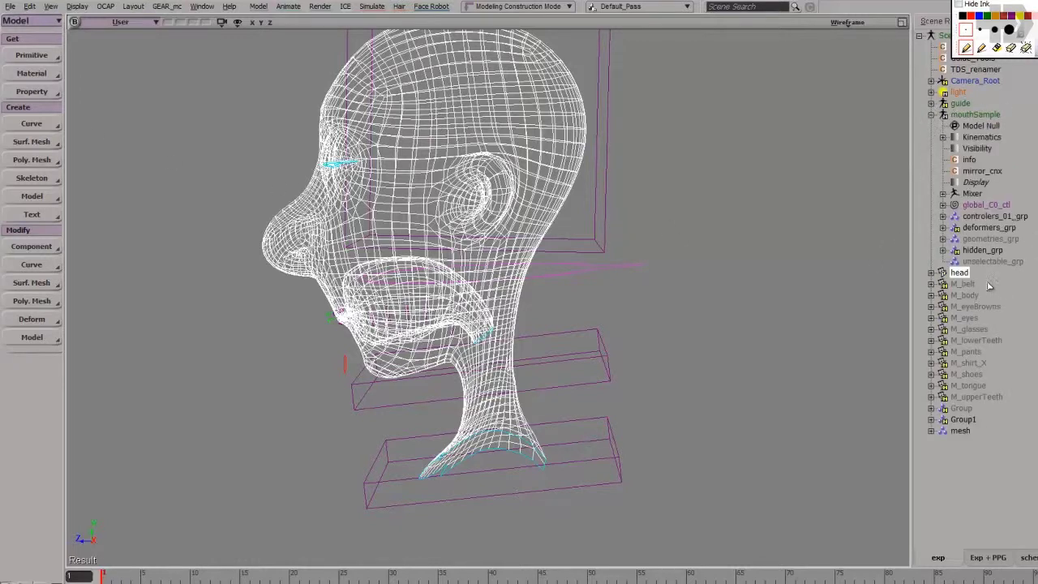
left_click(996, 230)
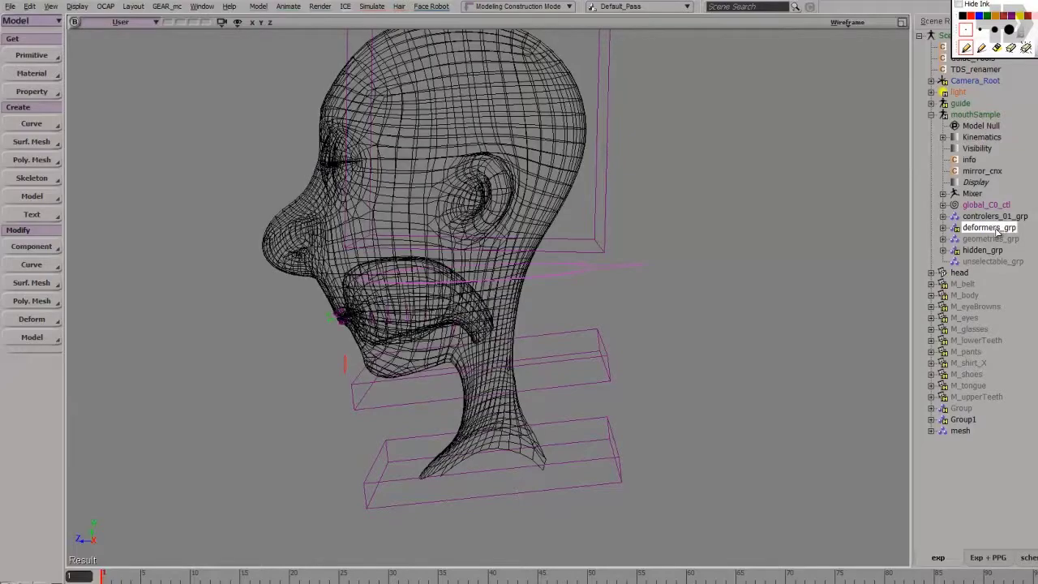
middle_click_drag(519, 342, 509, 192)
right_click_drag(510, 224, 613, 286)
left_click(755, 284)
right_click_drag(747, 301, 620, 233)
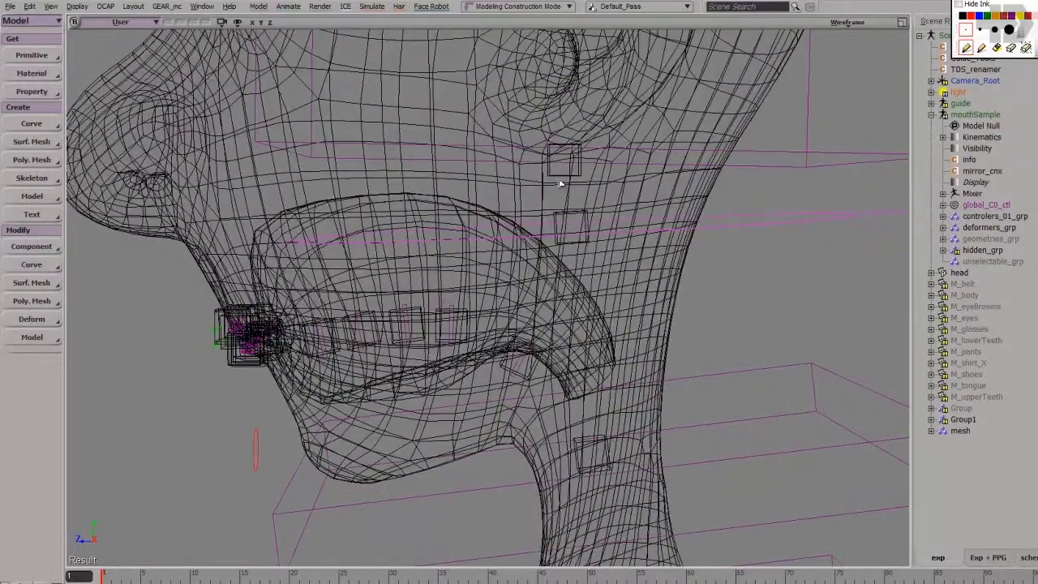
Envelope the head mesh to the upper deformer box below the ear, keeping the distance-based assignment.
left_click(656, 218)
middle_click_drag(545, 224, 569, 274)
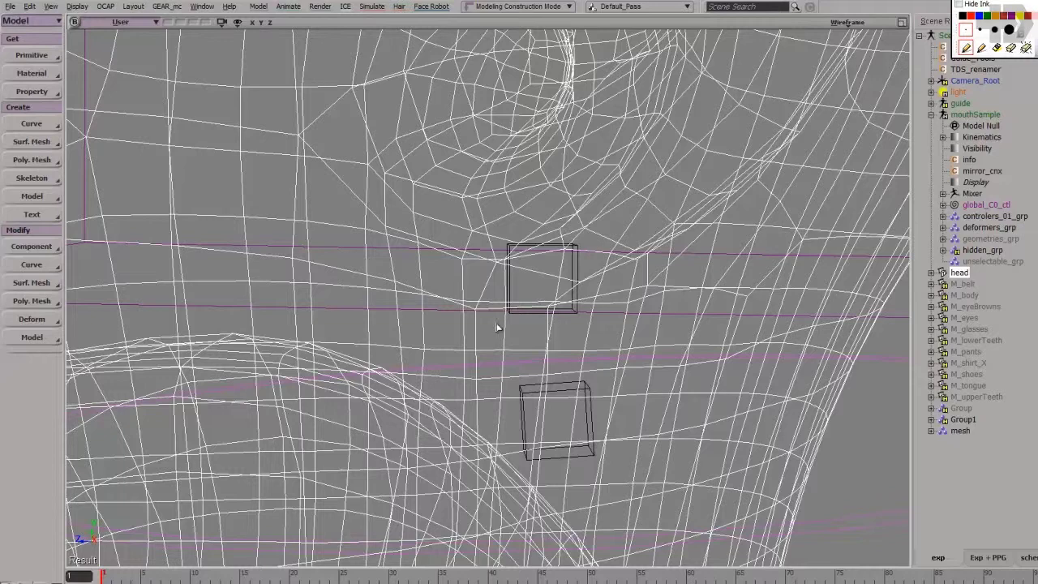
key("2")
left_click(31, 247)
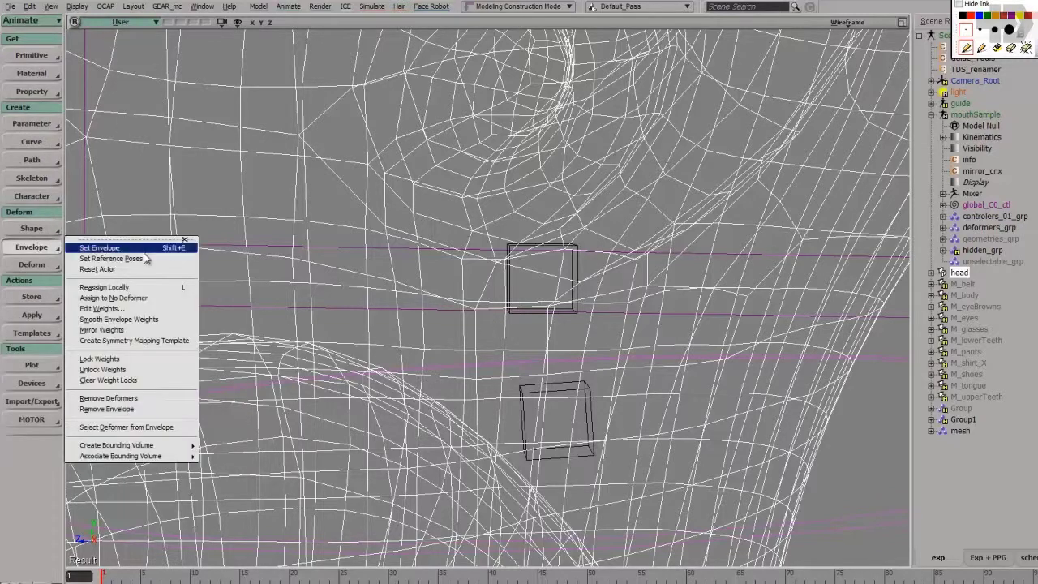
left_click(128, 253)
left_click(644, 368)
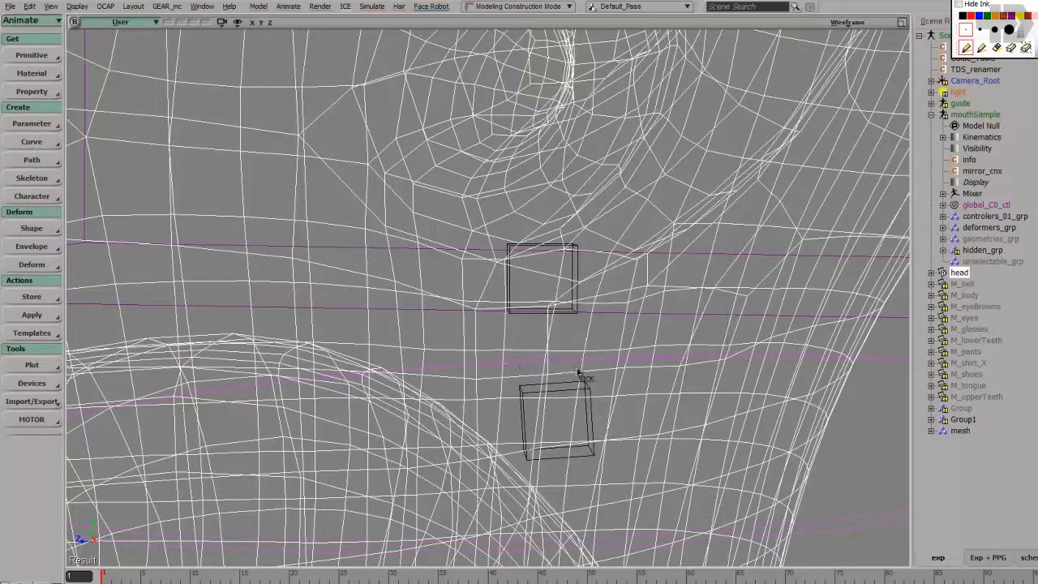
left_click(512, 284)
right_click(529, 289)
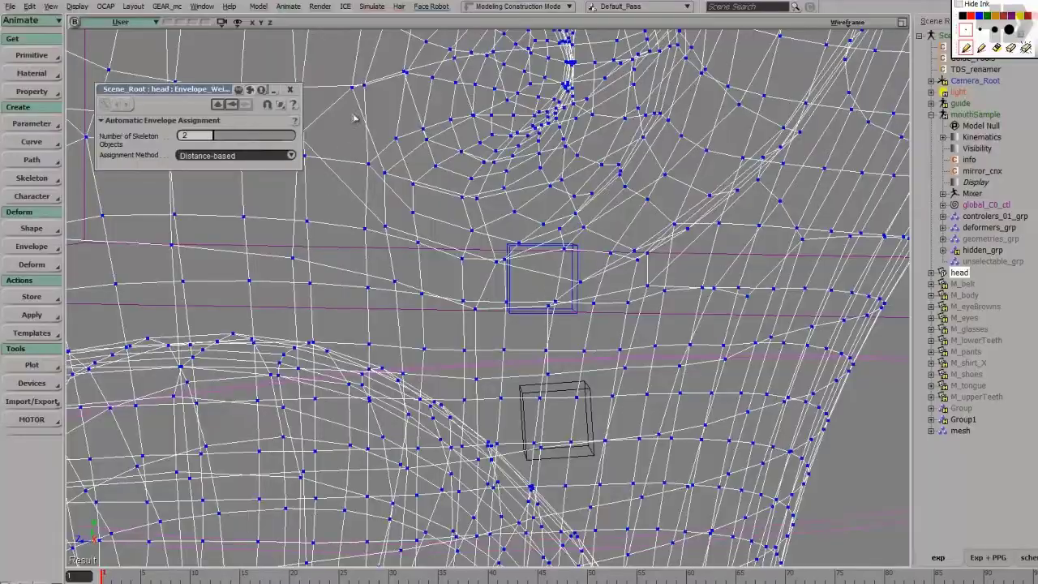
left_click(289, 90)
Examine the enveloped head mesh and the deformer boxes around the mouth, jaw and neck.
scroll(537, 295, "down", 8)
right_click_drag(538, 295, 710, 303)
scroll(657, 343, "up", 5)
scroll(681, 324, "up", 2)
scroll(679, 319, "down", 5)
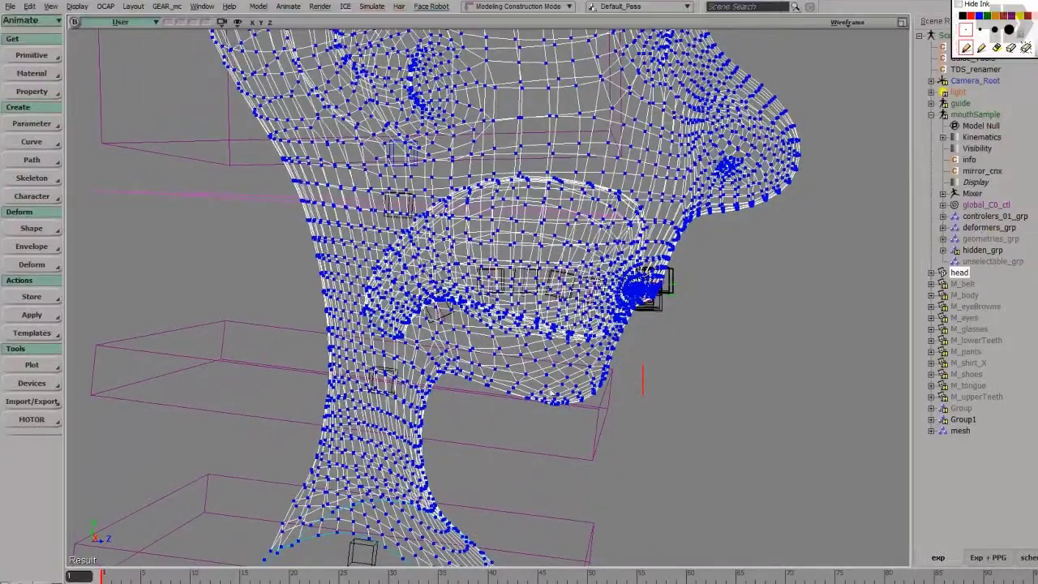
left_click(718, 341)
right_click_drag(655, 352, 692, 354)
scroll(502, 218, "up", 3)
scroll(503, 294, "down", 4)
right_click_drag(503, 294, 529, 274)
scroll(529, 274, "up", 2)
middle_click_drag(528, 276, 537, 413)
left_click(496, 460)
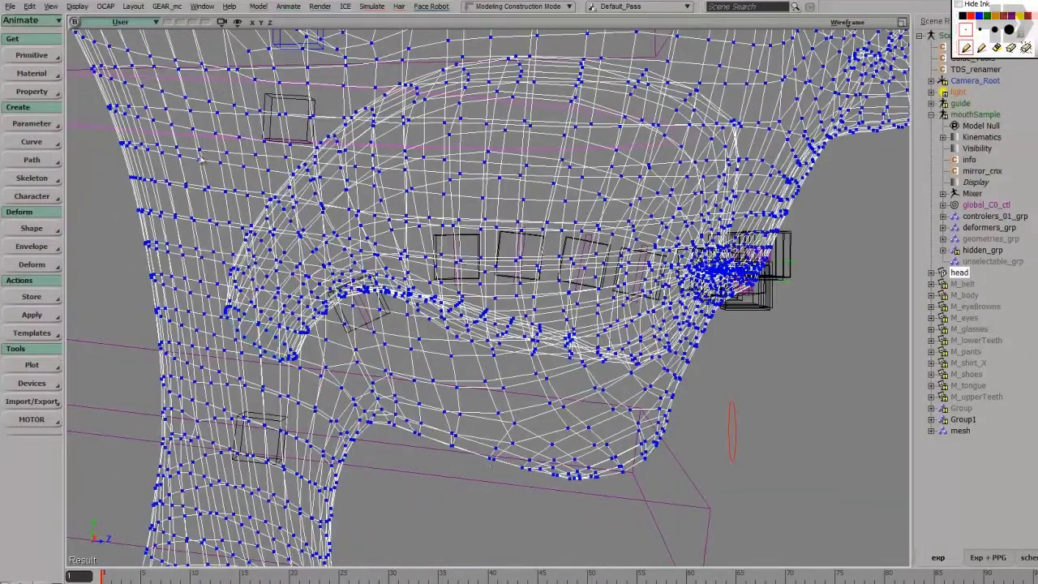
Try to add the second deformer box below the ear to the head mesh's envelope, leaving automatic reassignment off.
left_click(32, 246)
left_click(98, 248)
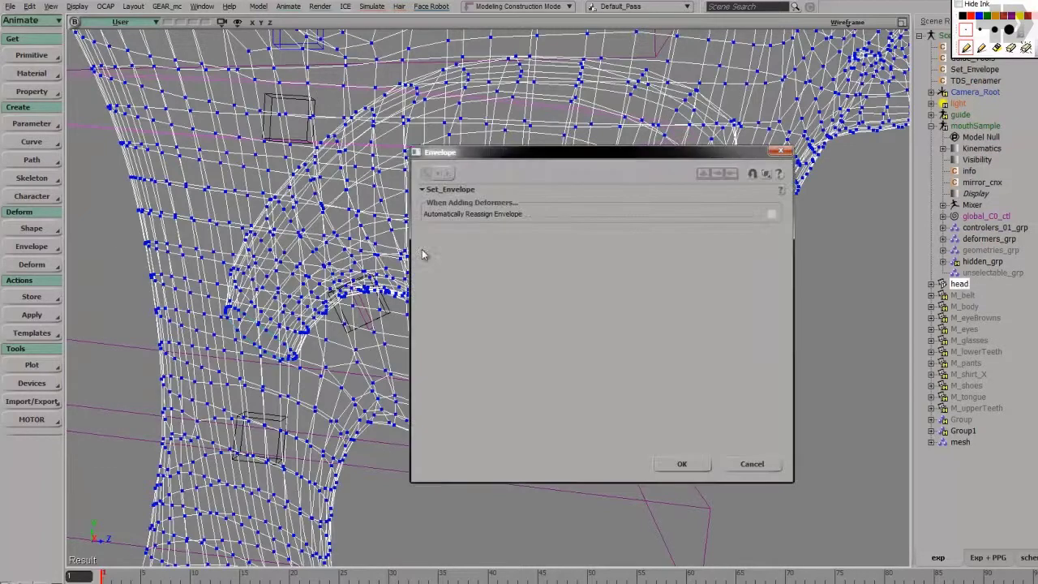
left_click(676, 467)
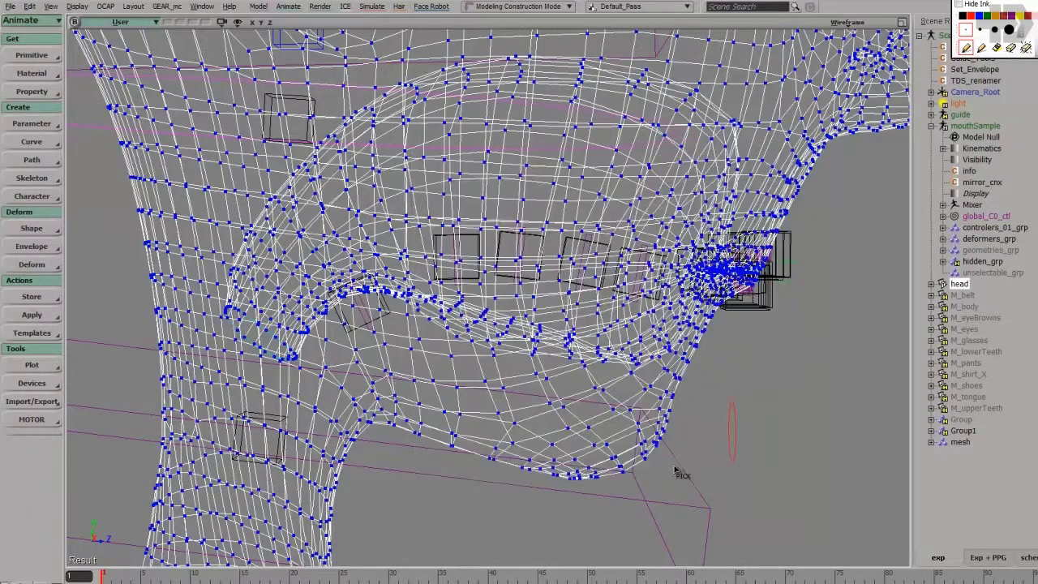
left_click(292, 99)
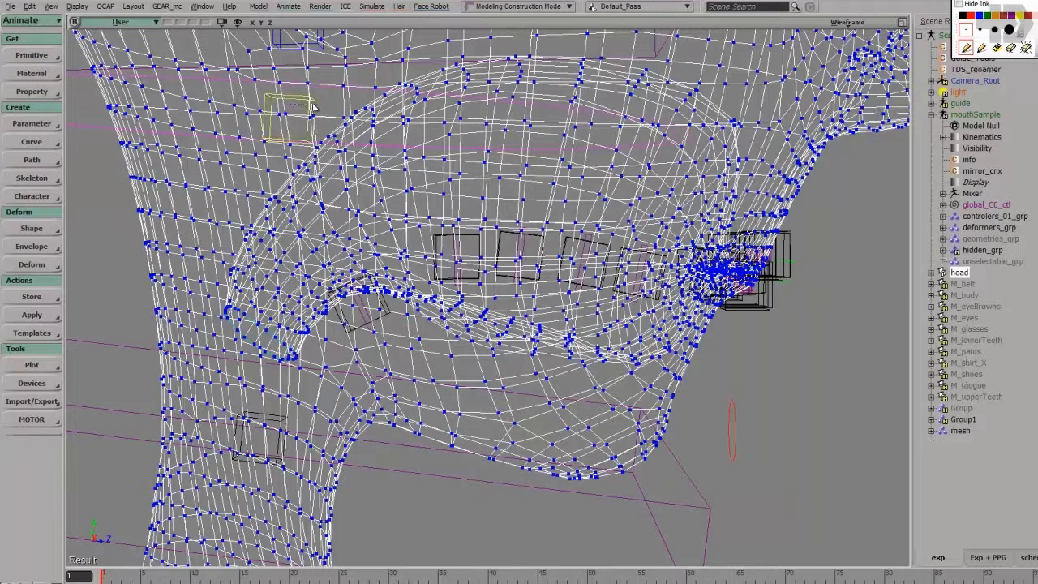
Check the names of the two deformer boxes below the ear in their properties.
left_click(302, 102)
key("Return")
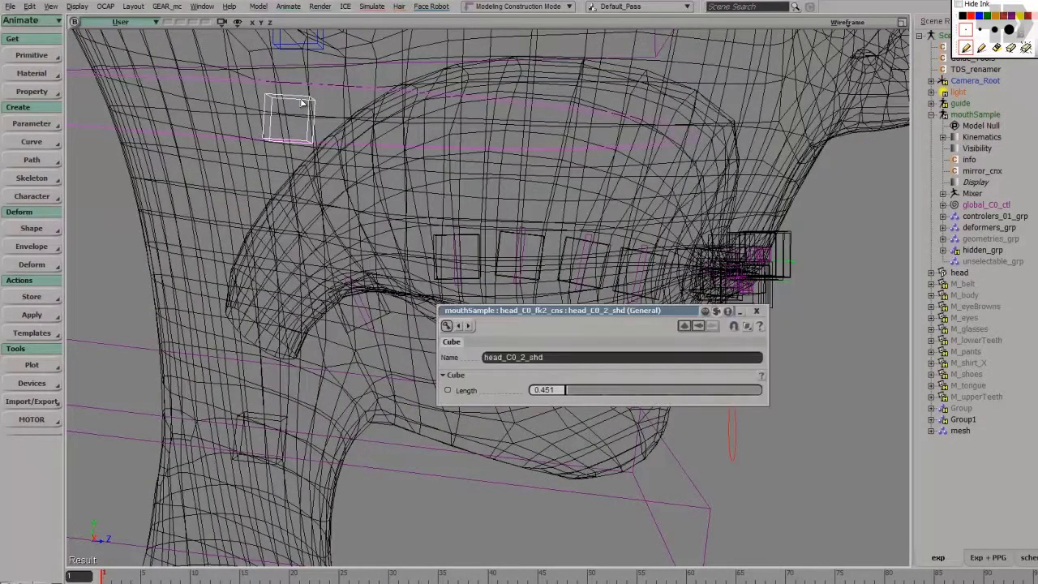
left_click(756, 310)
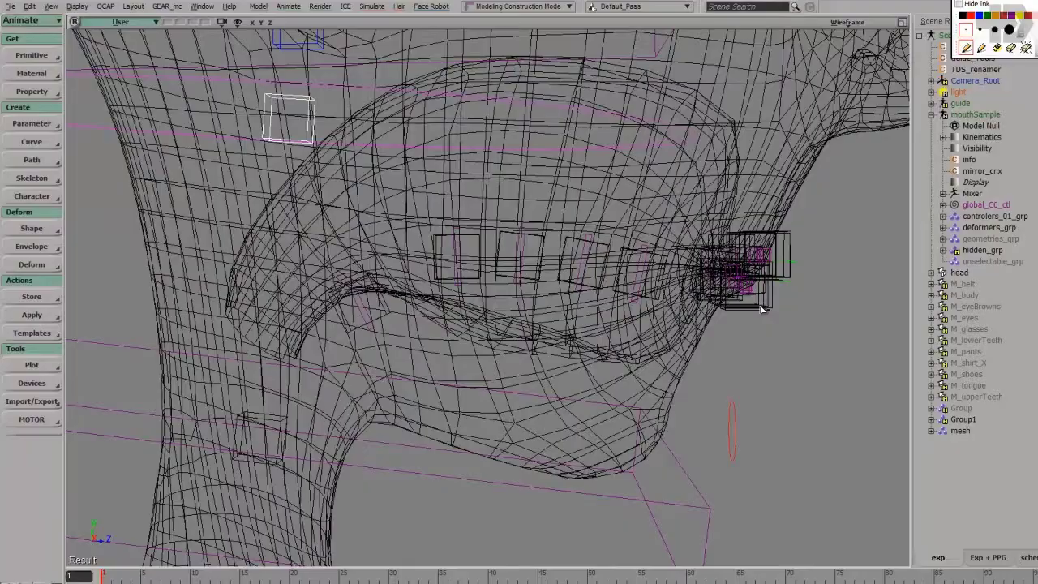
left_click(637, 278)
scroll(511, 340, "down", 5)
scroll(488, 284, "up", 6)
scroll(459, 267, "down", 2)
mouse_move(459, 270)
middle_mouse_down()
mouse_move(479, 289)
mouse_move(459, 276)
middle_mouse_up()
left_click(409, 210)
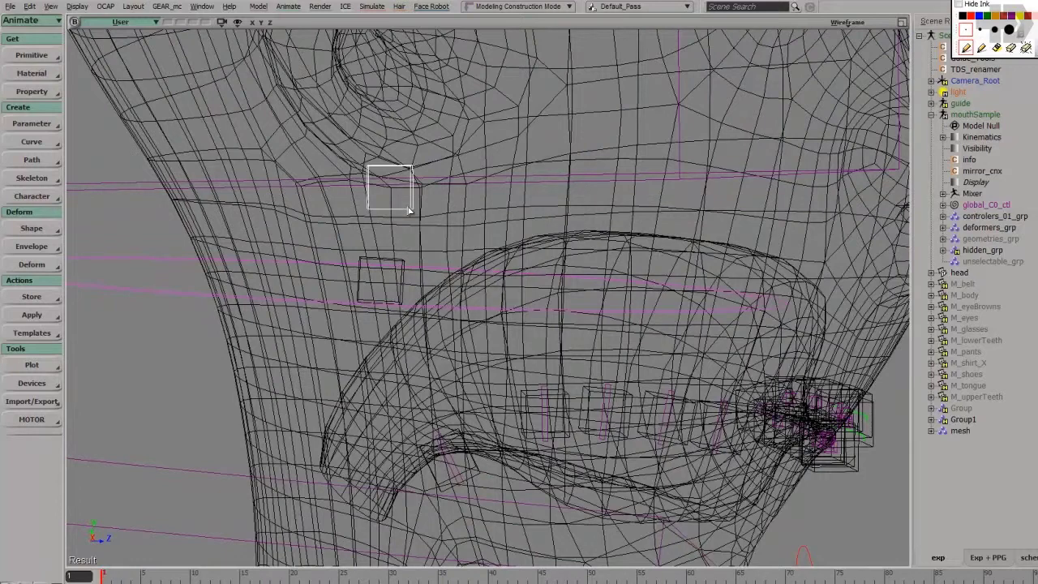
key("Return")
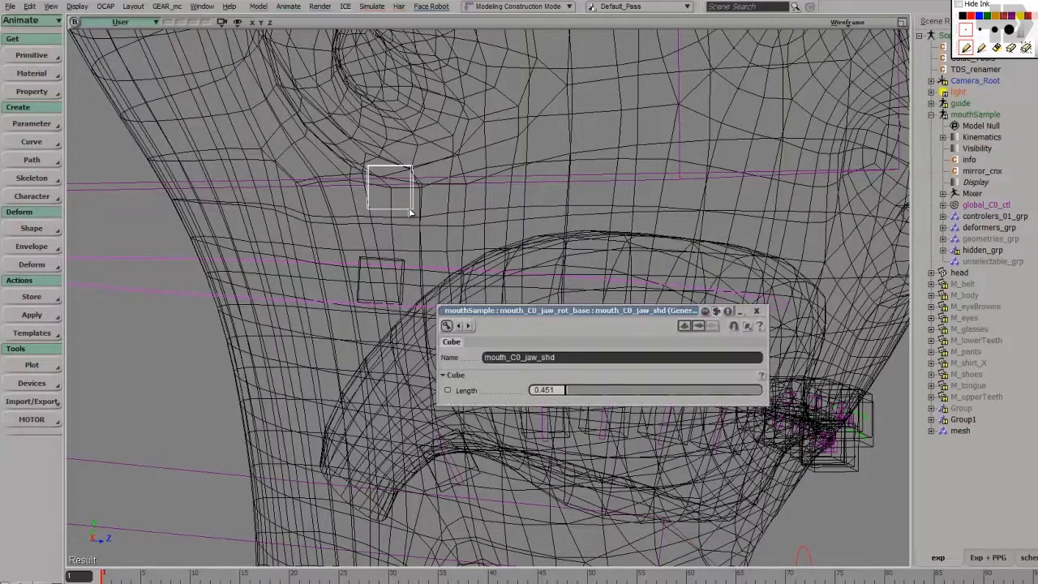
left_click(756, 311)
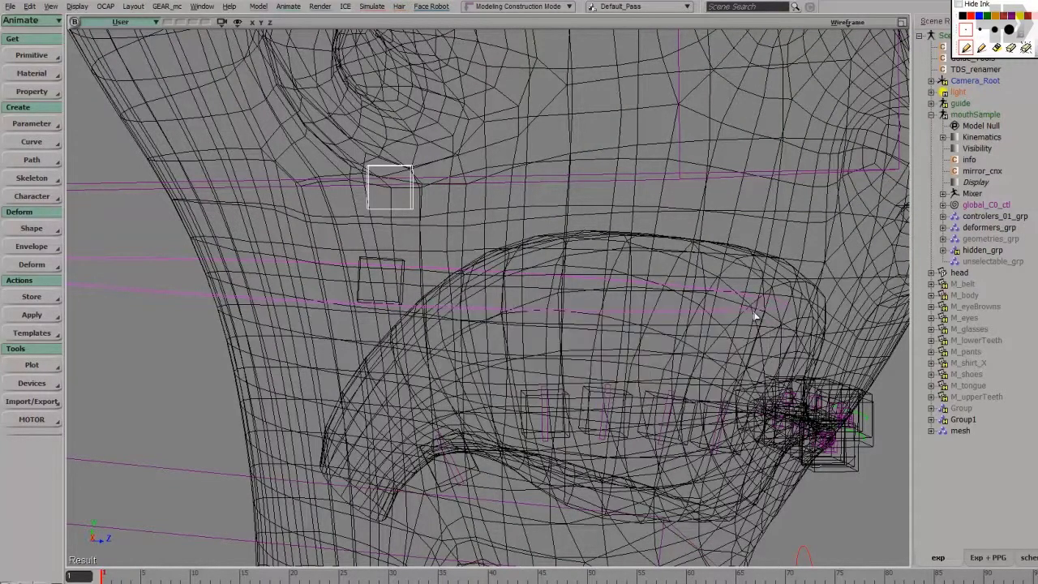
Remove the existing envelope from the head mesh.
scroll(397, 301, "down", 5)
scroll(436, 295, "up", 3)
left_click(420, 249)
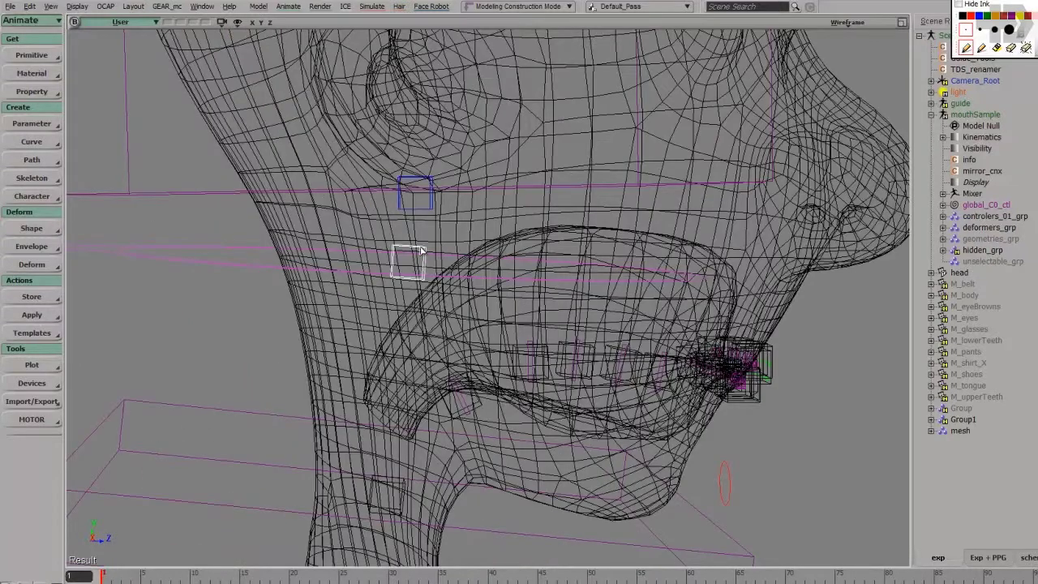
left_click(440, 218)
left_click(36, 230)
left_click(41, 248)
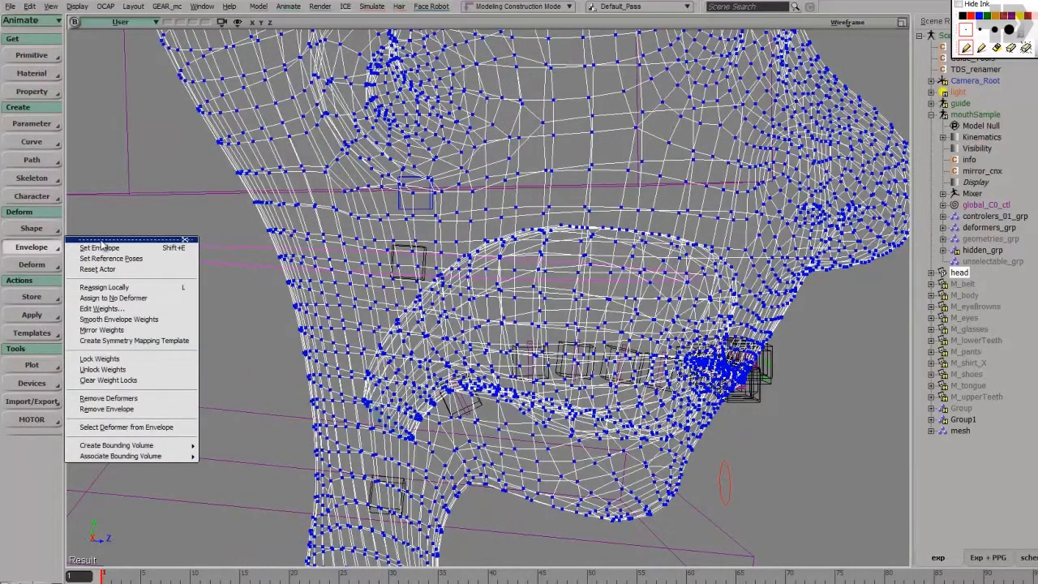
left_click(122, 409)
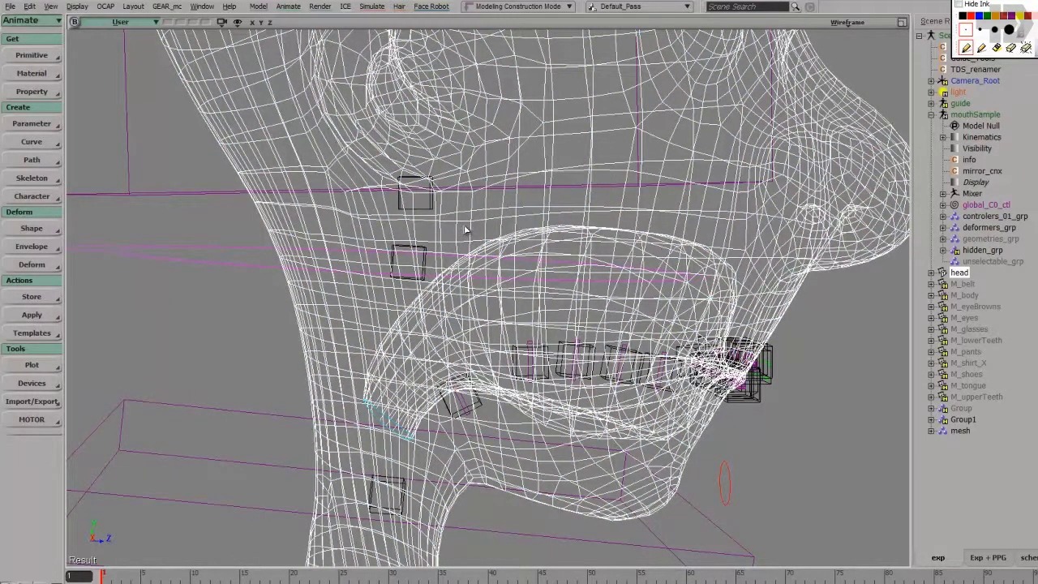
Envelope the head mesh to the head_C0_2_shd box and add mouth_C0_jaw_shd as a second deformer without reassigning the weights.
key("Return")
left_click(429, 267)
right_click(429, 267)
left_click(295, 89)
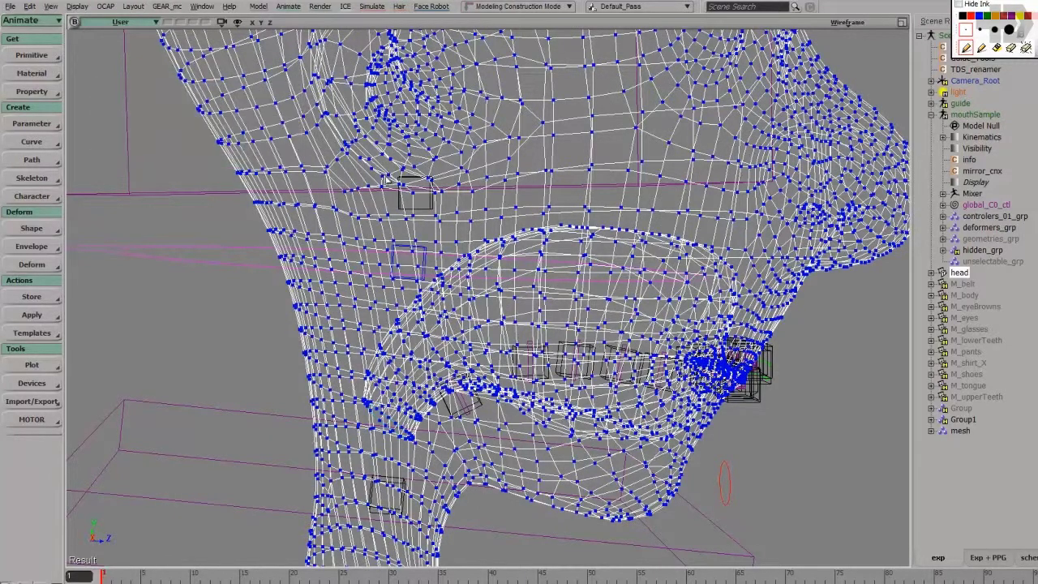
key("Return")
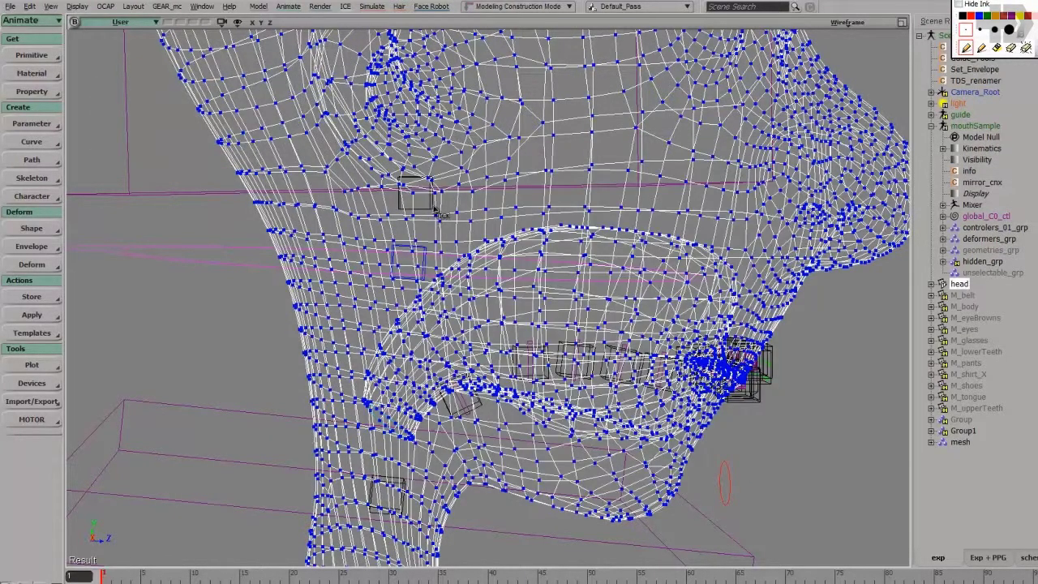
left_click(432, 211)
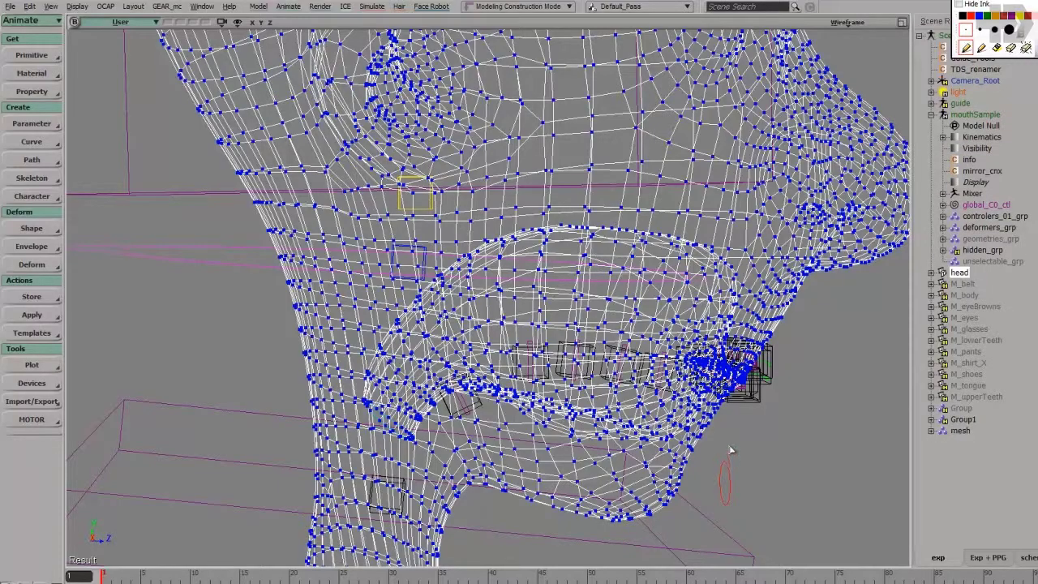
Display the head shaded, select the polygons just below the lower lip, and grow the selection across the front of the jaw.
middle_click_drag(689, 411, 711, 435)
mouse_move(711, 435)
right_mouse_down()
mouse_move(721, 355)
mouse_move(686, 361)
right_mouse_up()
key("5")
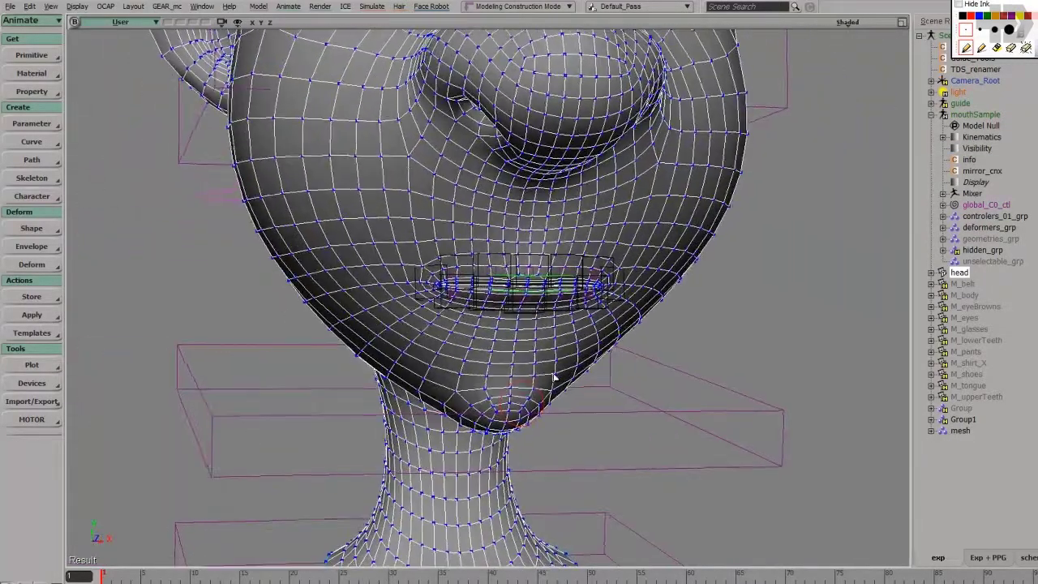
key("t")
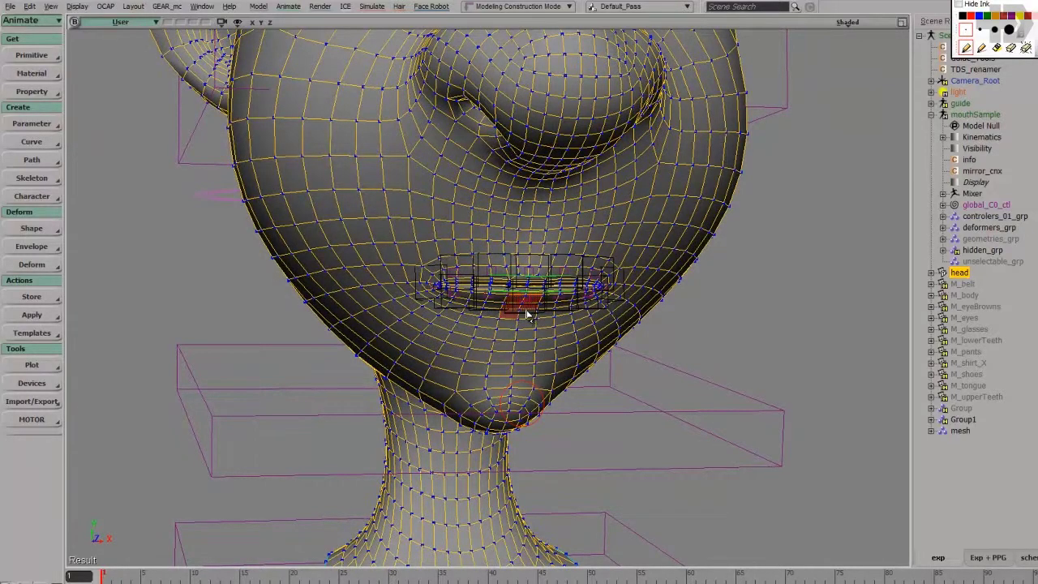
key("shift+plus")
key("shift+plus")
key("shift+plus")
key("shift+plus")
key("shift+plus")
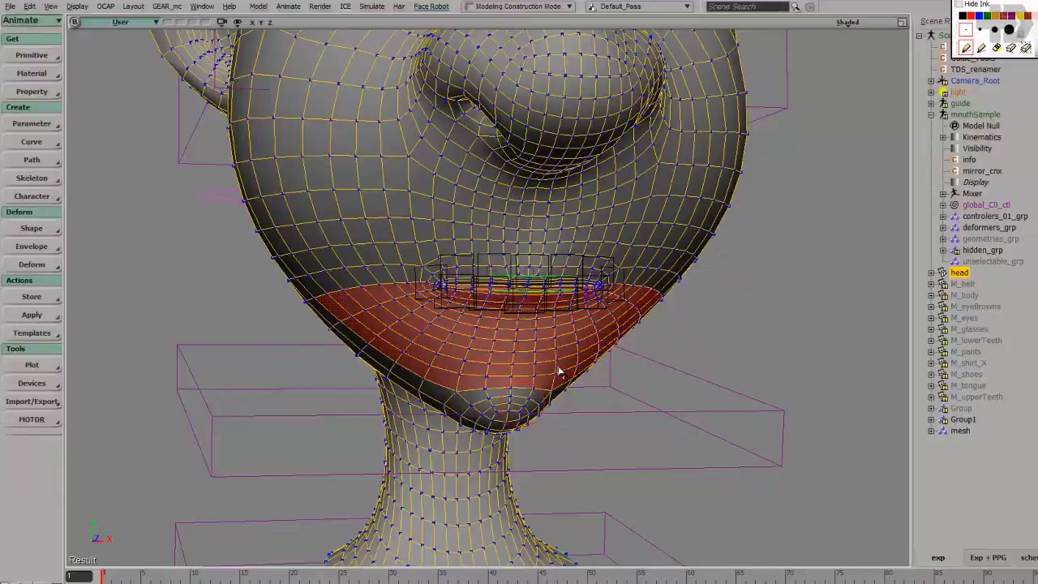
Extend the polygon selection along the side of the jaw, up the cheek toward the ear and underneath the chin.
right_click_drag(561, 373, 572, 299)
middle_click_drag(573, 299, 391, 297)
right_click_drag(392, 297, 443, 299)
mouse_move(443, 299)
middle_mouse_down()
mouse_move(440, 251)
mouse_move(519, 259)
middle_mouse_up()
mouse_move(519, 259)
right_mouse_down()
mouse_move(535, 305)
mouse_move(581, 340)
mouse_move(633, 275)
right_mouse_up()
key("4")
middle_click_drag(633, 276, 689, 279)
right_click_drag(689, 280, 583, 288)
mouse_move(436, 273)
left_mouse_down()
mouse_move(492, 218)
mouse_move(604, 139)
mouse_move(599, 109)
mouse_move(409, 389)
mouse_move(398, 336)
mouse_move(476, 327)
mouse_move(579, 236)
mouse_move(598, 167)
left_mouse_up()
left_click_drag(567, 241, 465, 393)
mouse_move(464, 392)
right_mouse_down()
mouse_move(540, 341)
mouse_move(585, 355)
right_mouse_up()
mouse_move(493, 371)
left_mouse_down()
mouse_move(465, 146)
mouse_move(465, 236)
mouse_move(510, 259)
mouse_move(501, 144)
left_mouse_up()
mouse_move(570, 316)
left_mouse_down()
mouse_move(563, 343)
mouse_move(502, 409)
left_mouse_up()
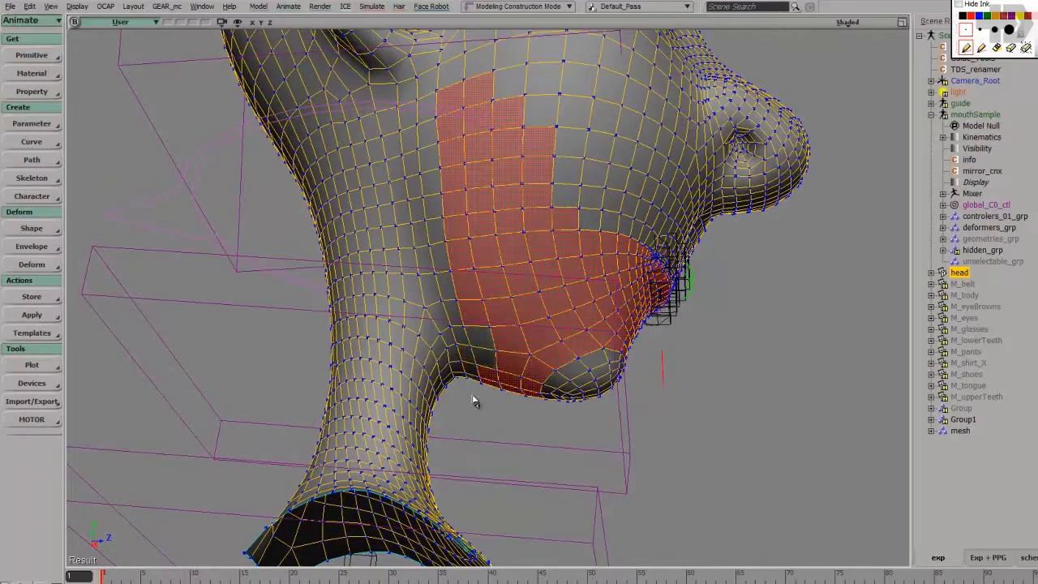
Complete the lower-jaw polygon selection around the chin and its underside.
right_click_drag(521, 435, 538, 367)
left_click_drag(490, 263, 484, 369)
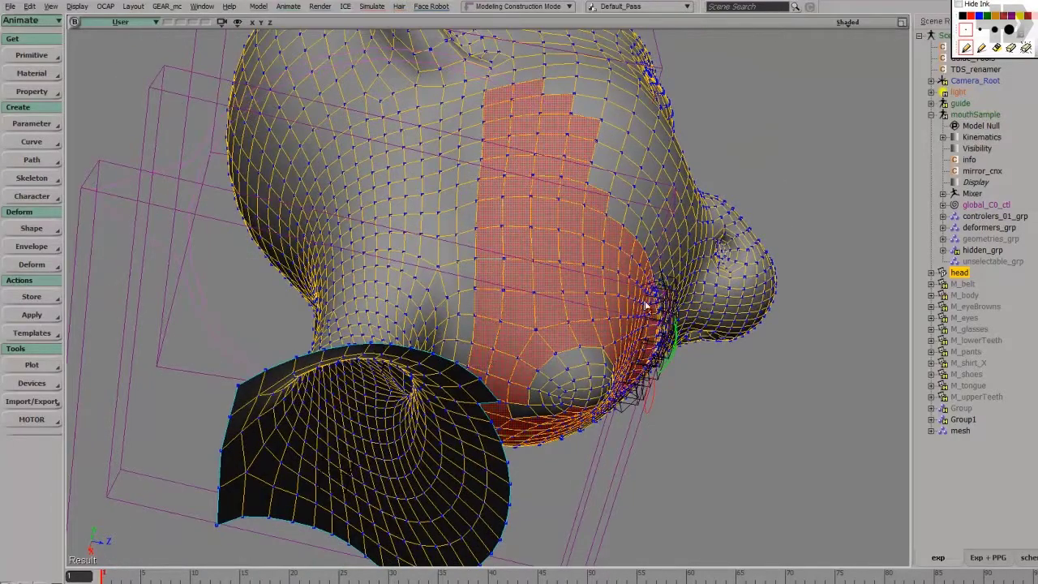
right_click_drag(647, 304, 593, 293)
middle_click_drag(592, 293, 572, 361)
mouse_move(572, 360)
left_mouse_down()
mouse_move(604, 345)
mouse_move(548, 353)
mouse_move(651, 328)
mouse_move(588, 316)
mouse_move(625, 317)
left_mouse_up()
mouse_move(625, 317)
middle_mouse_down()
mouse_move(679, 327)
mouse_move(660, 308)
mouse_move(685, 304)
middle_mouse_up()
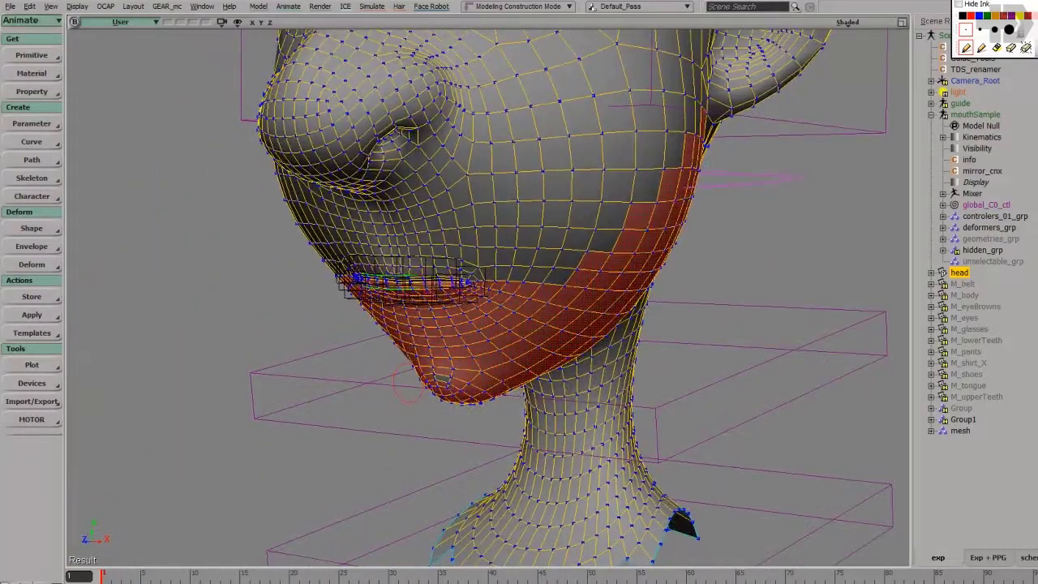
Add the strip of polygons running from the mouth corner up the character's left jaw to the selection.
left_click_drag(577, 275, 568, 267)
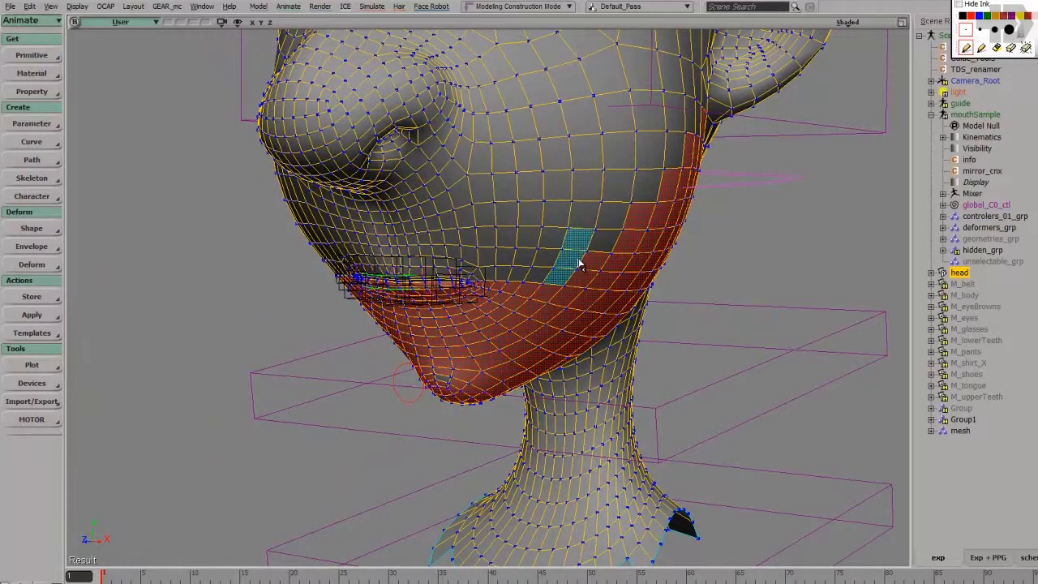
middle_click_drag(568, 266, 586, 320)
left_click_drag(664, 254, 696, 255)
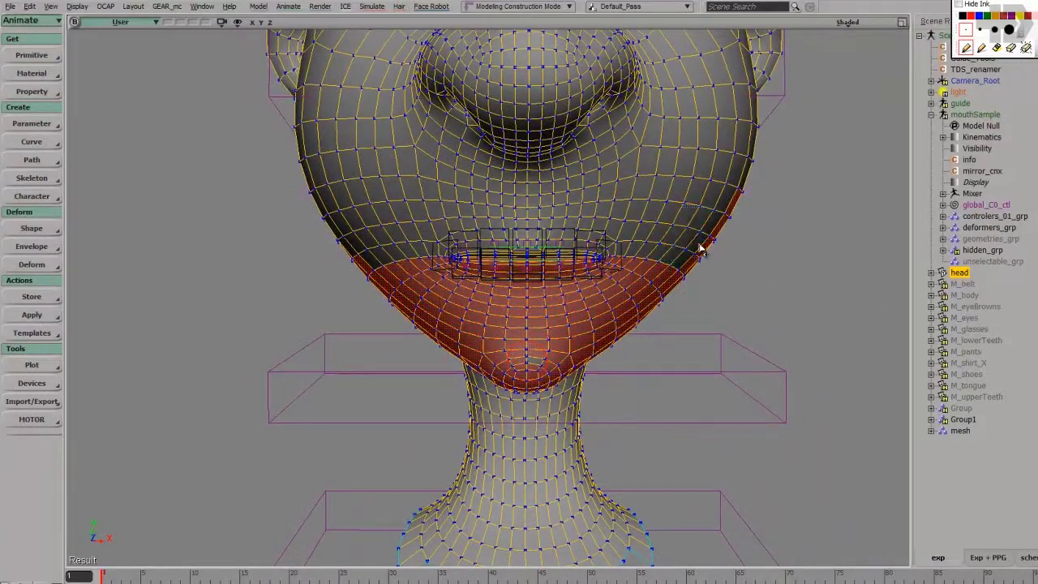
left_click_drag(711, 217, 721, 194)
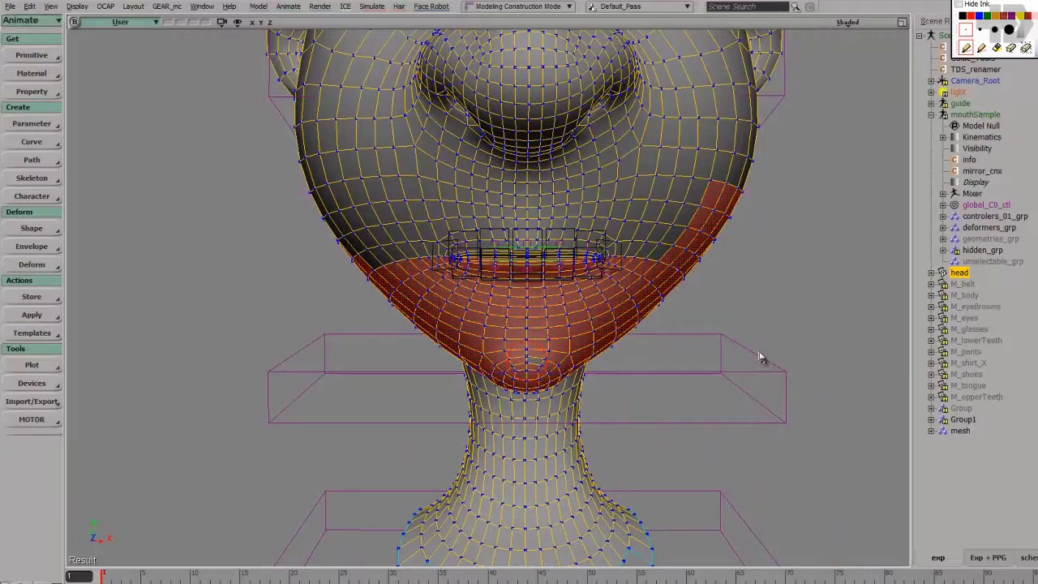
Extend the polygon selection along the character's right jaw from the mouth corner towards the ear.
middle_click_drag(707, 336, 450, 318)
middle_click_drag(489, 346, 432, 350)
mouse_move(376, 327)
left_mouse_down()
mouse_move(402, 353)
mouse_move(393, 364)
left_mouse_up()
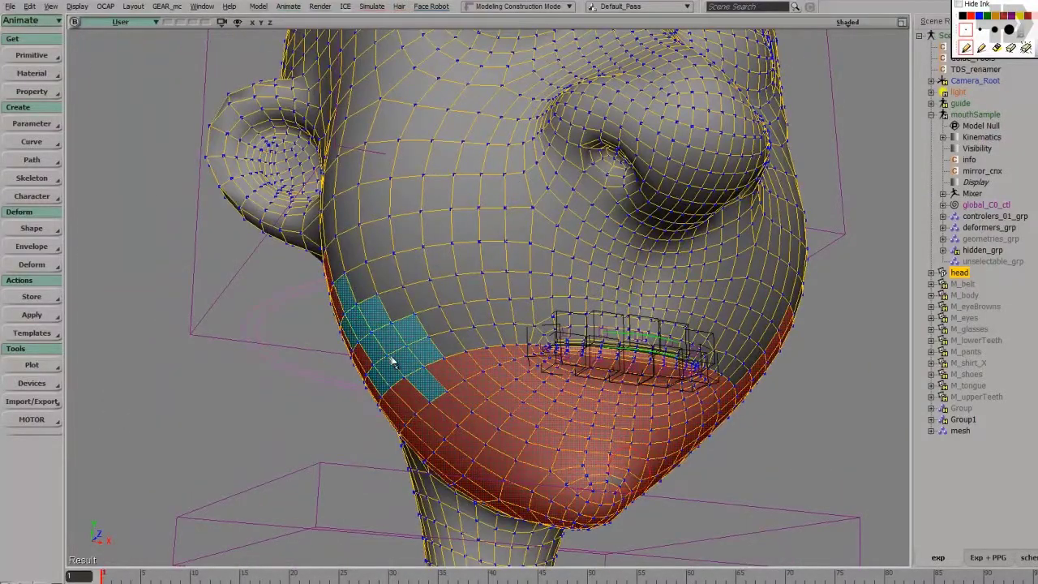
middle_click_drag(369, 306, 554, 422)
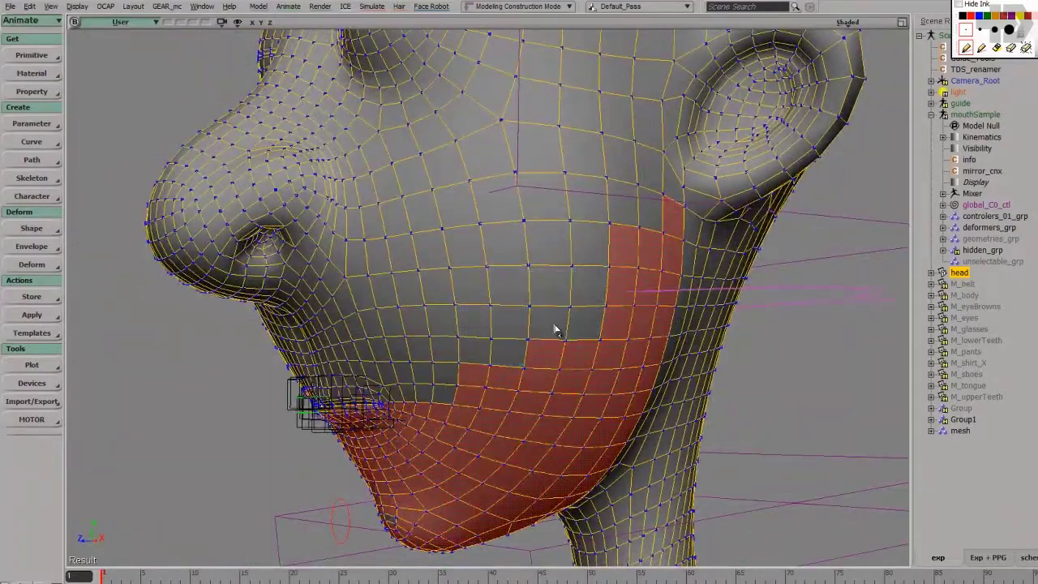
Switch the selected lower-jaw polygons to a tagged point selection covering the lower lip, chin and jaw sides.
scroll(559, 331, "down", 5)
middle_click_drag(558, 330, 634, 412)
scroll(653, 378, "up", 5)
scroll(653, 377, "down", 4)
key("t")
middle_click_drag(532, 388, 658, 417)
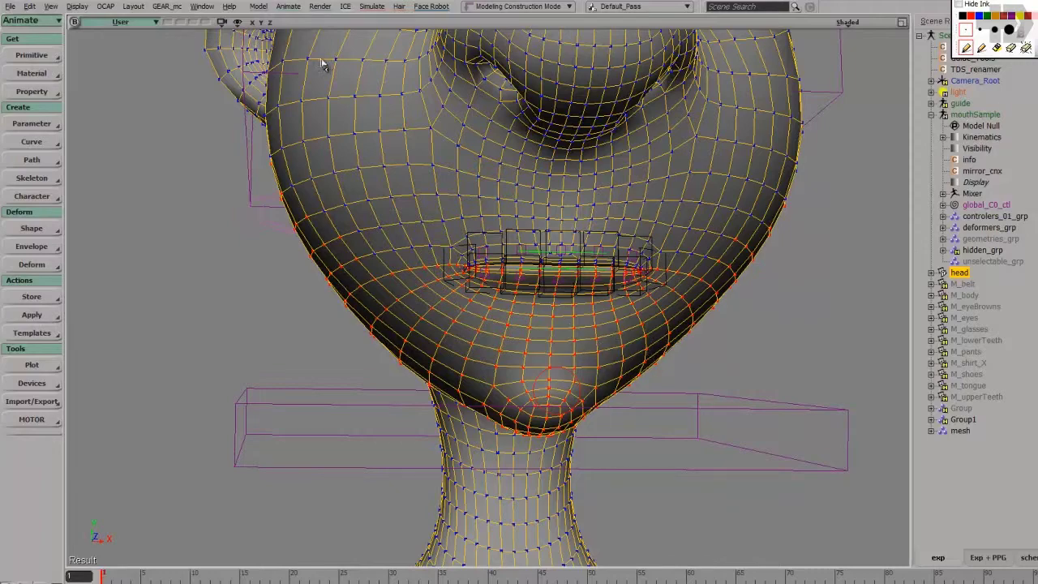
middle_click_drag(525, 374, 497, 354)
key("1")
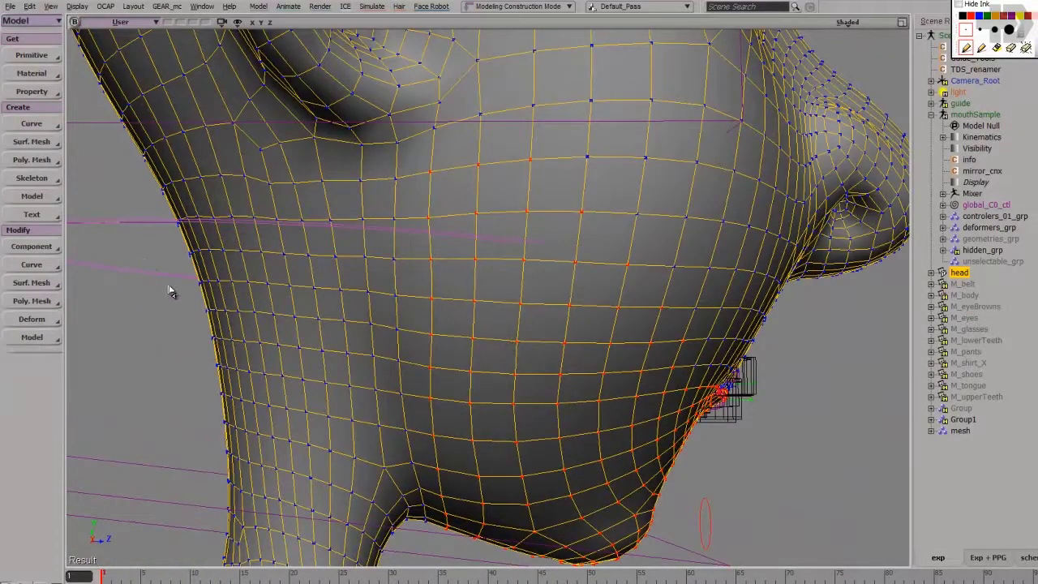
key("2")
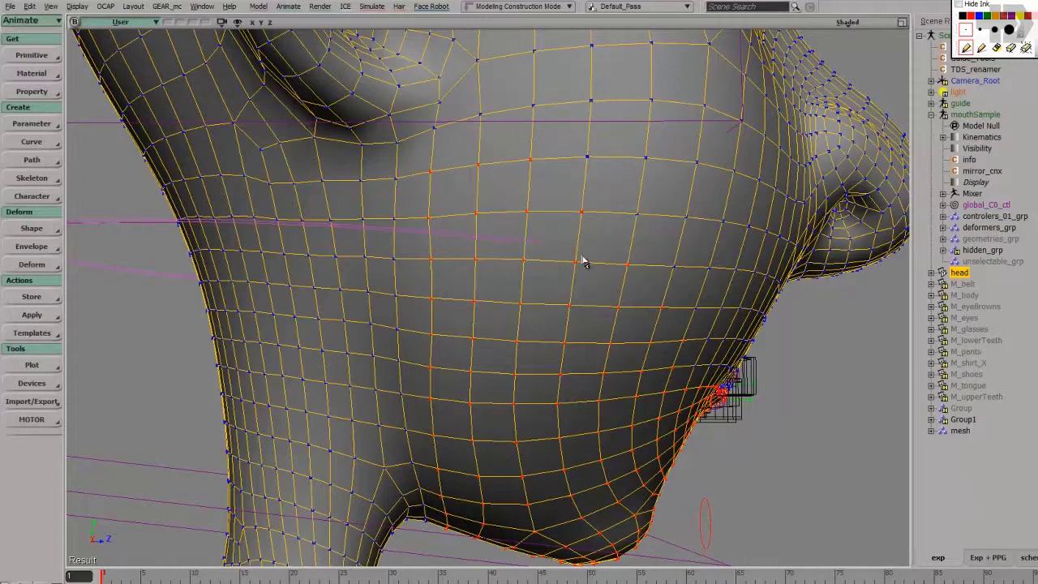
right_click(582, 261)
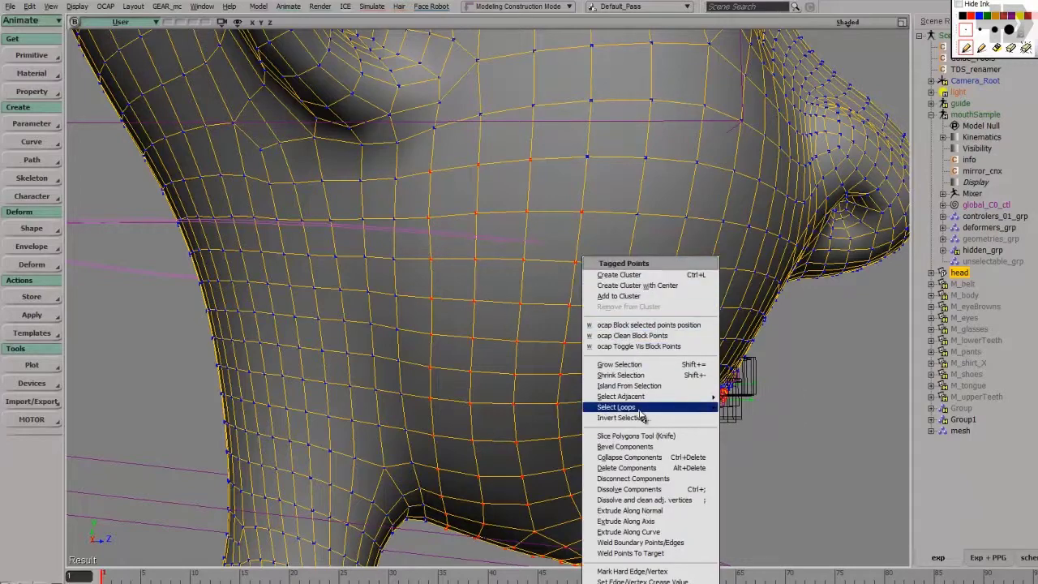
mouse_move(648, 397)
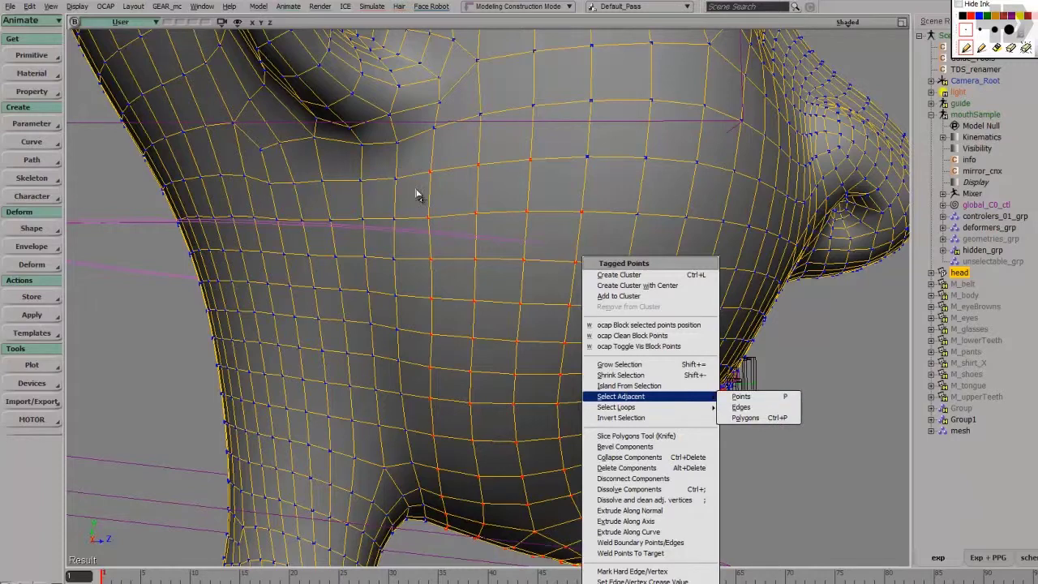
left_click(372, 22)
Display the head in wireframe and reassign the tagged lower-jaw points locally to the yellow cube deformer near the jaw hinge.
left_click_drag(811, 286, 560, 374)
key("4")
mouse_move(558, 362)
right_mouse_down()
mouse_move(556, 315)
mouse_move(459, 289)
right_mouse_up()
mouse_move(459, 289)
left_mouse_down()
mouse_move(374, 280)
mouse_move(401, 235)
left_mouse_up()
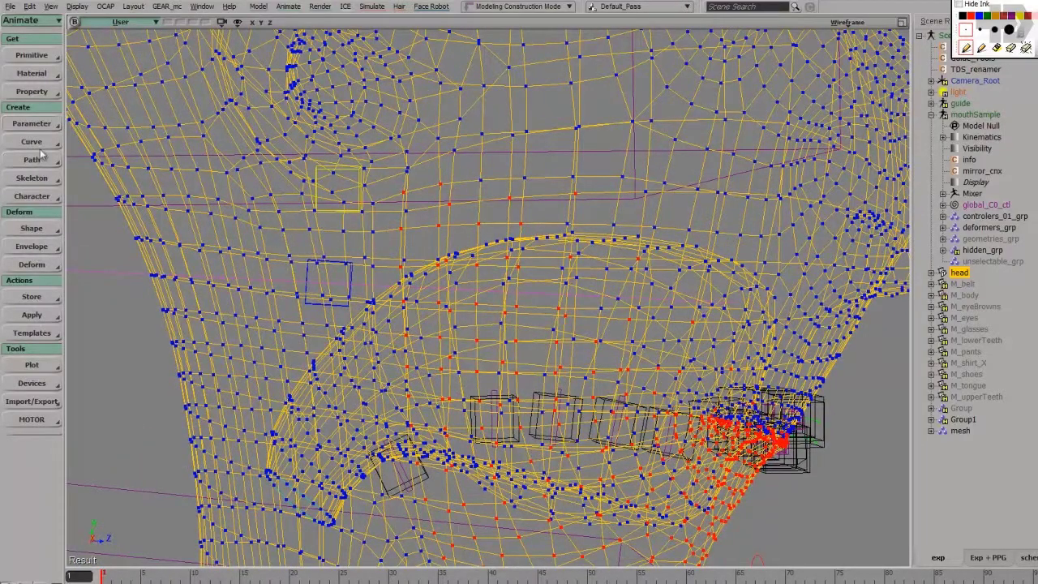
left_click(29, 249)
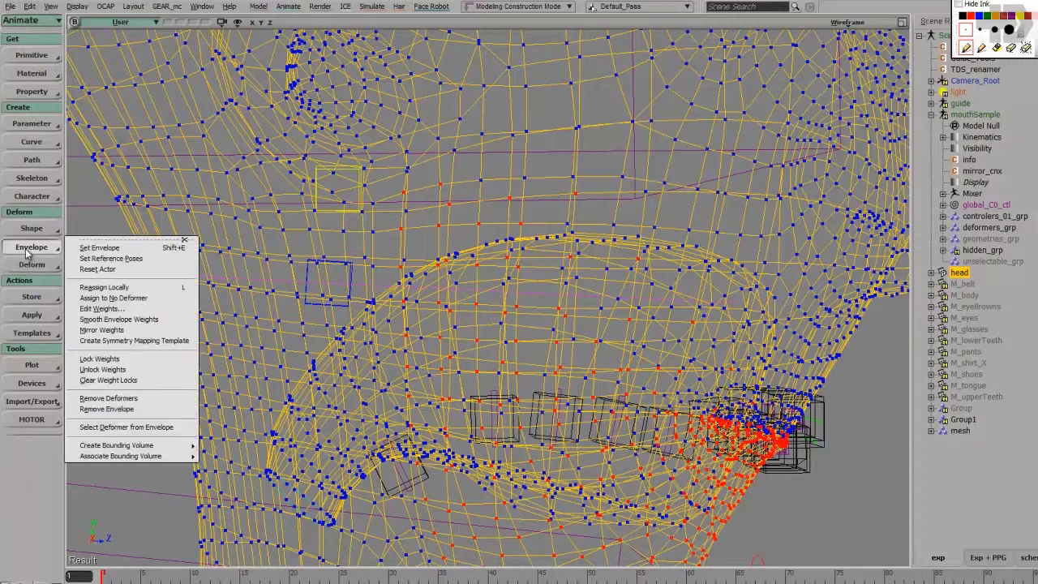
left_click(122, 289)
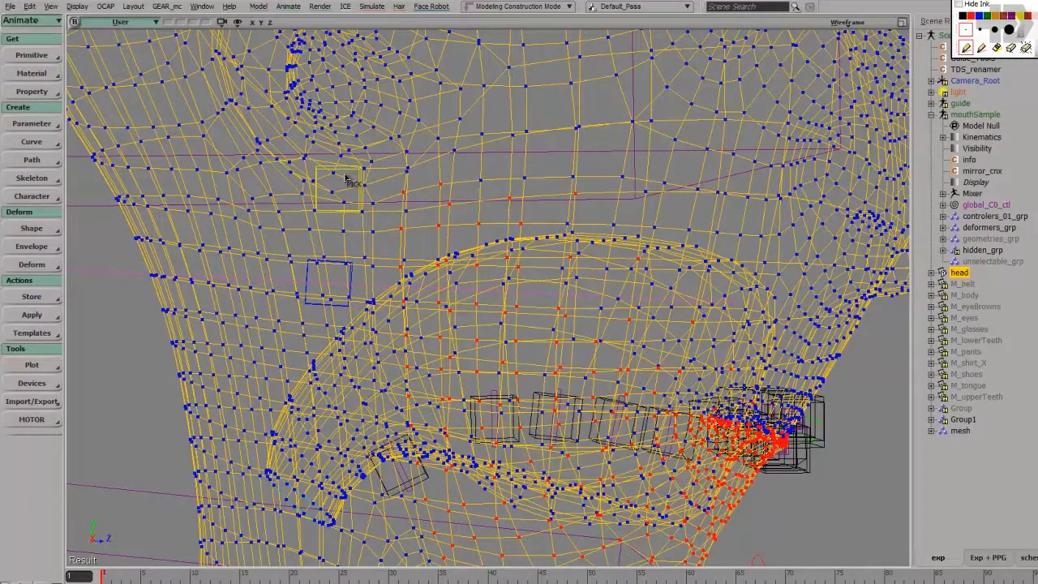
left_click(317, 174)
right_click(317, 178)
Move the circular chin control down to open the mouth, and return the head to shaded display.
middle_click_drag(438, 217, 512, 309)
key("space")
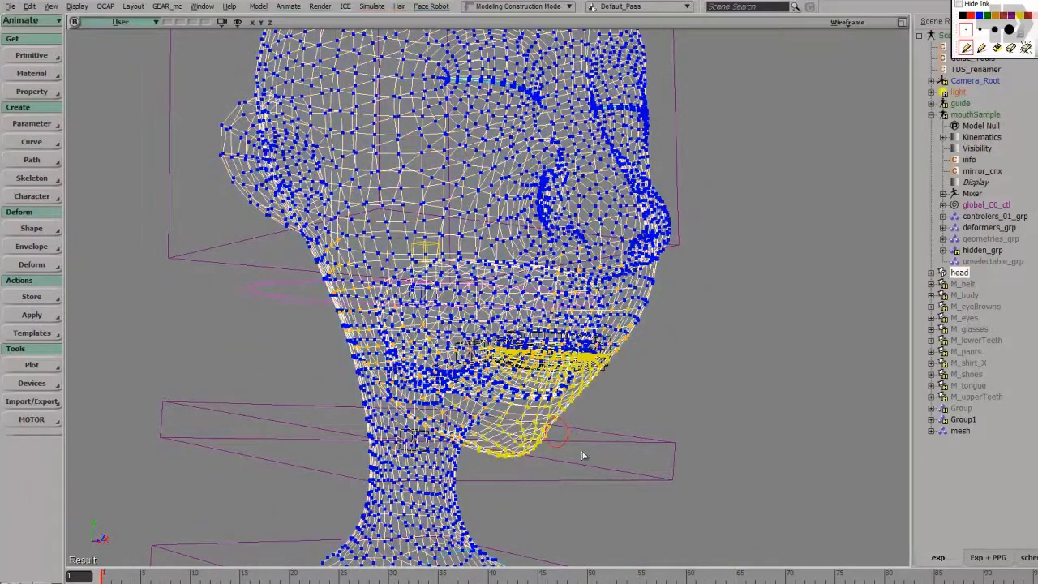
left_click(572, 434)
left_click(567, 434)
key("v")
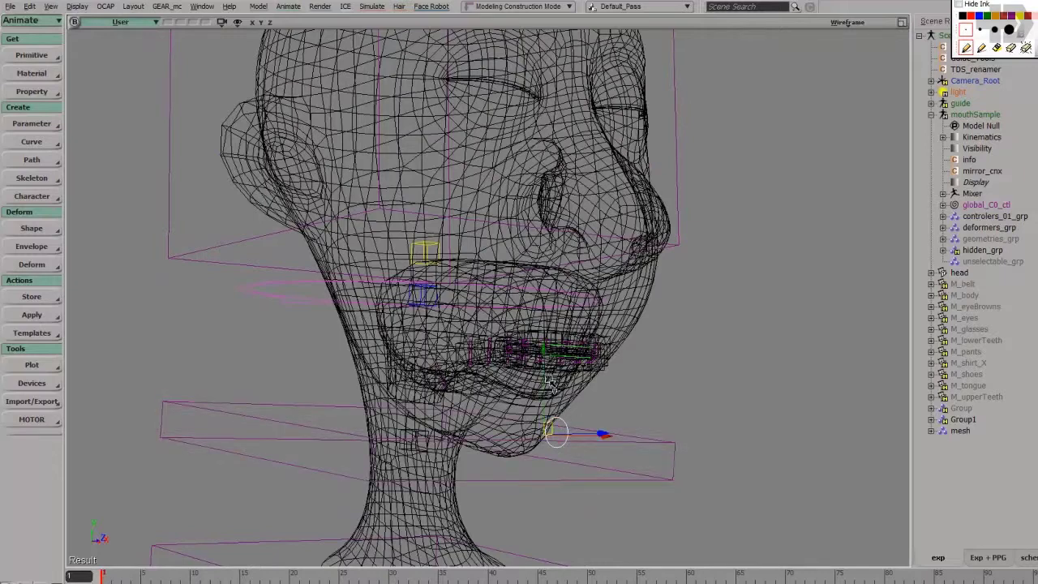
left_click_drag(547, 390, 549, 440)
key("5")
middle_click_drag(614, 403, 603, 390)
left_click_drag(399, 434, 405, 407)
middle_click_drag(438, 408, 539, 312)
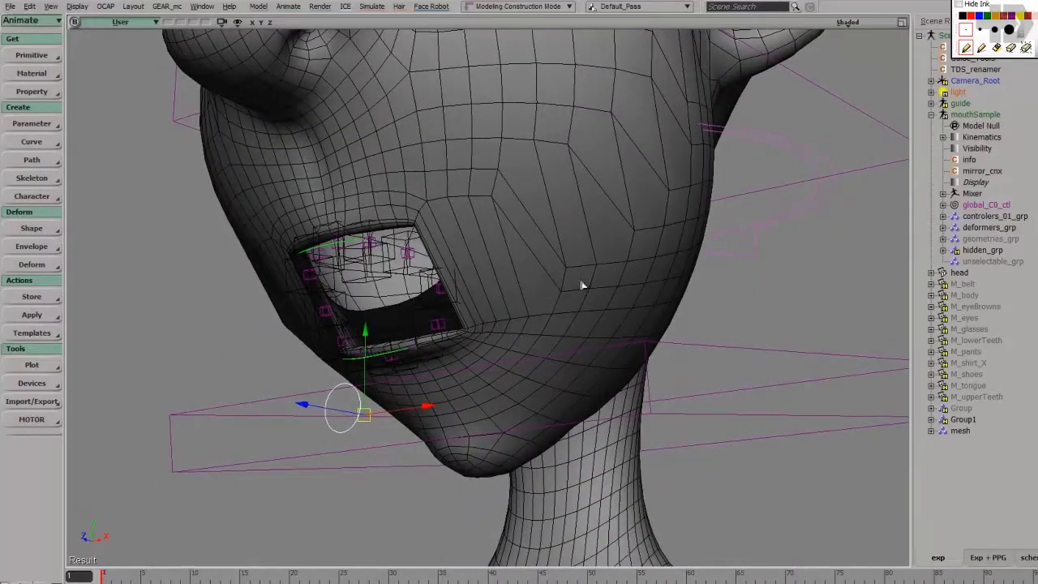
Select the head and paint smoother jaw weights across the character's left cheek and mouth corner.
left_click(556, 310)
middle_click_drag(566, 271, 545, 305)
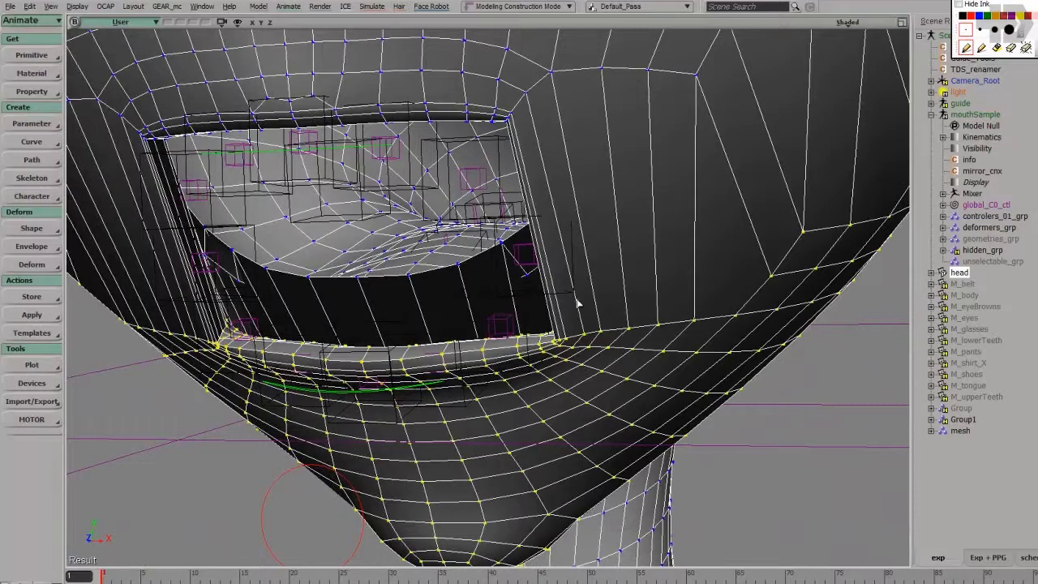
key("w")
scroll(699, 264, "down", 6)
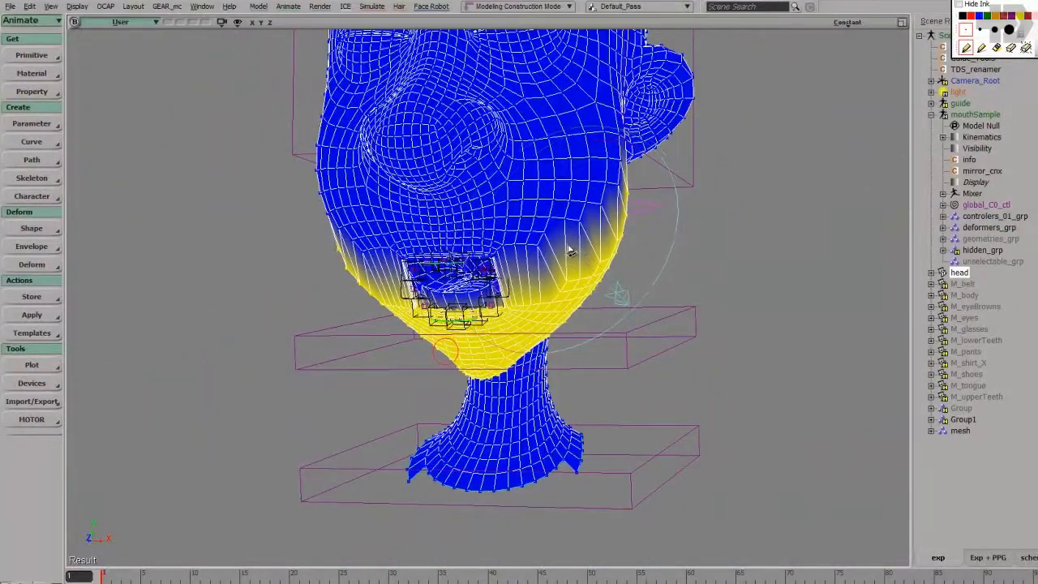
left_click_drag(549, 288, 545, 276)
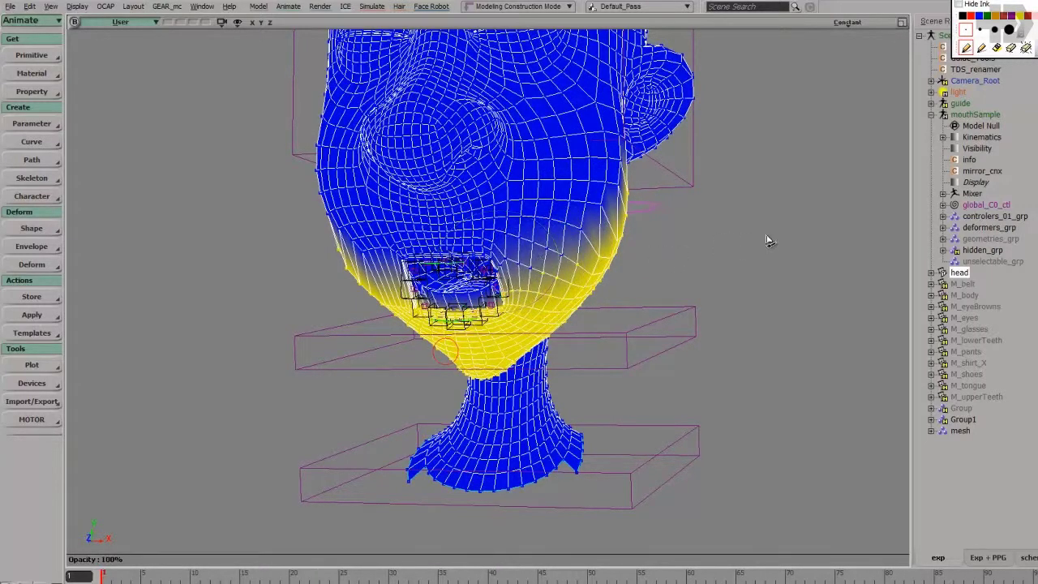
mouse_move(580, 225)
left_mouse_down()
mouse_move(609, 233)
mouse_move(613, 280)
left_mouse_up()
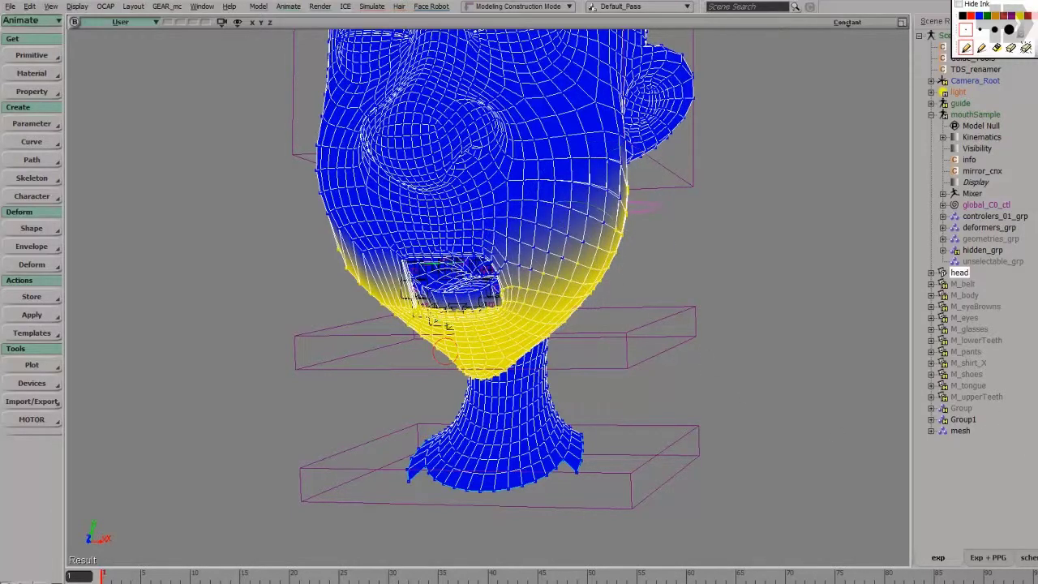
key("Escape")
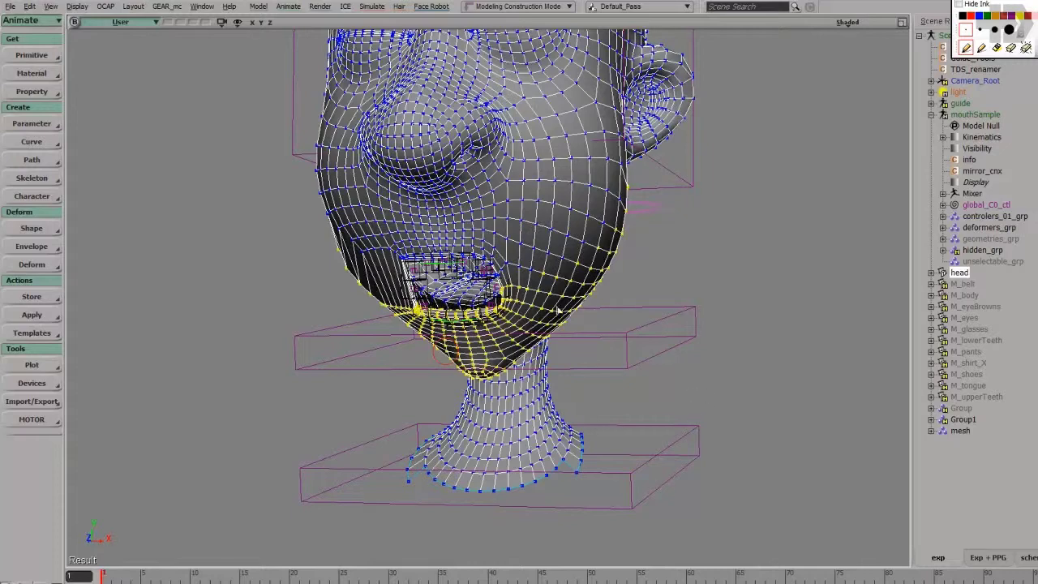
Smooth the painted jaw weights across the character's right cheek and mouth corner.
right_click_drag(462, 280, 560, 279)
middle_click_drag(559, 280, 412, 254)
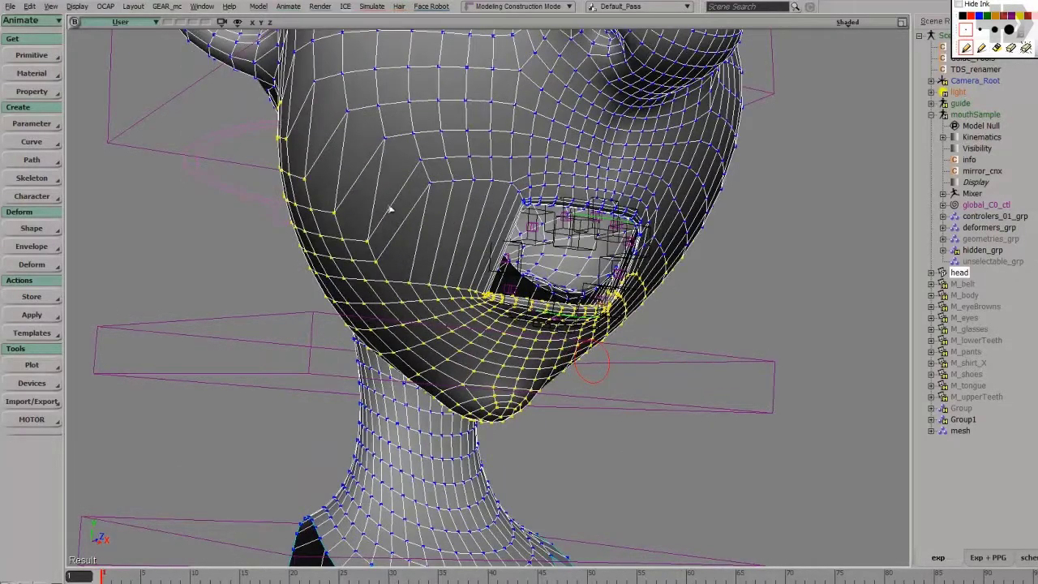
key("w")
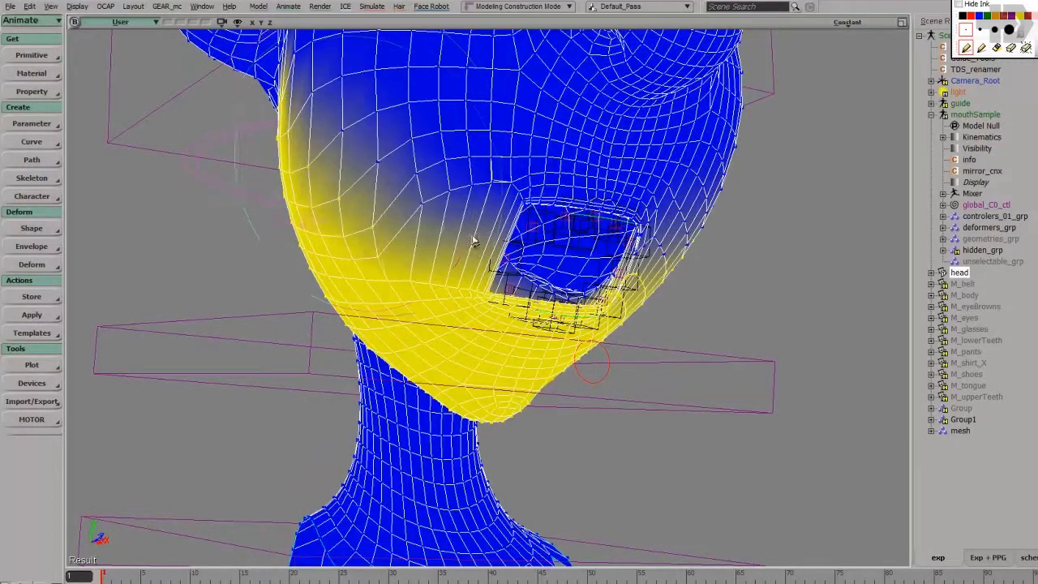
mouse_move(509, 277)
left_mouse_down()
mouse_move(523, 254)
mouse_move(570, 261)
left_mouse_up()
key("ctrl+z")
key("ctrl+y")
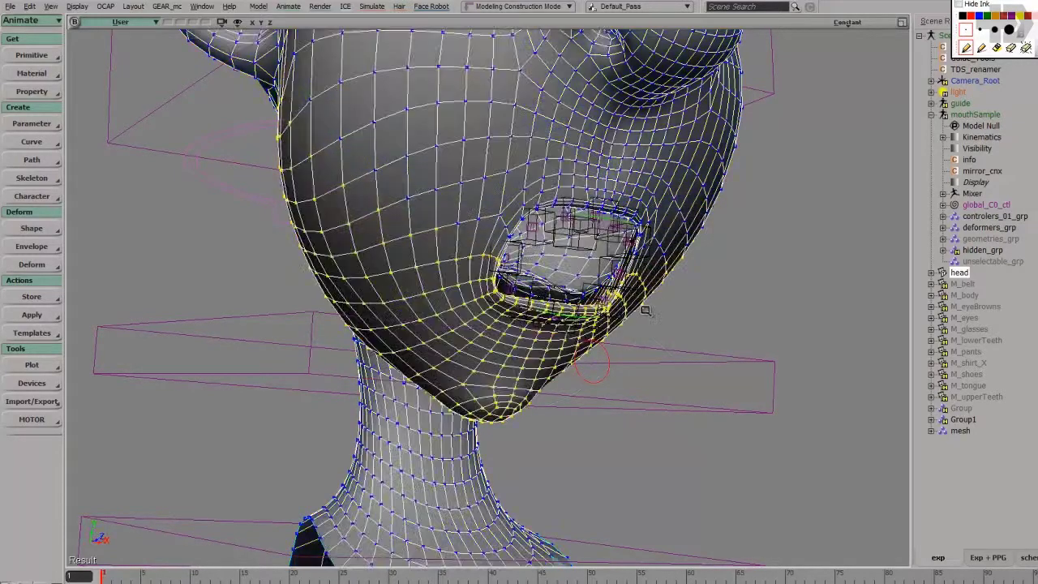
Try smoothing the weights inside the open mouth near the lip corners, undo the strokes and leave weight painting.
middle_click_drag(646, 308, 643, 310)
scroll(528, 315, "up", 3)
scroll(531, 325, "down", 12)
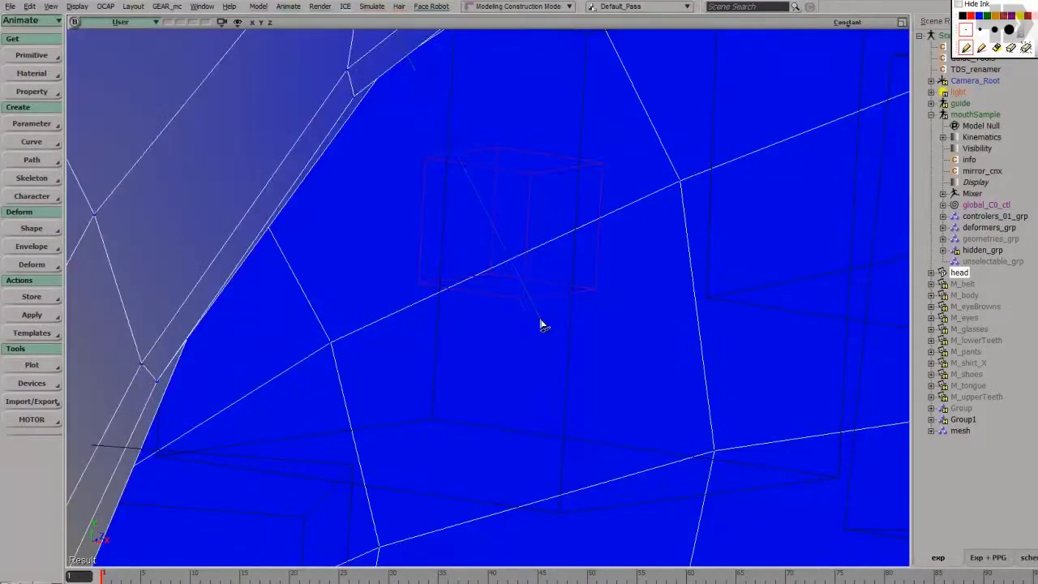
scroll(539, 327, "down", 6)
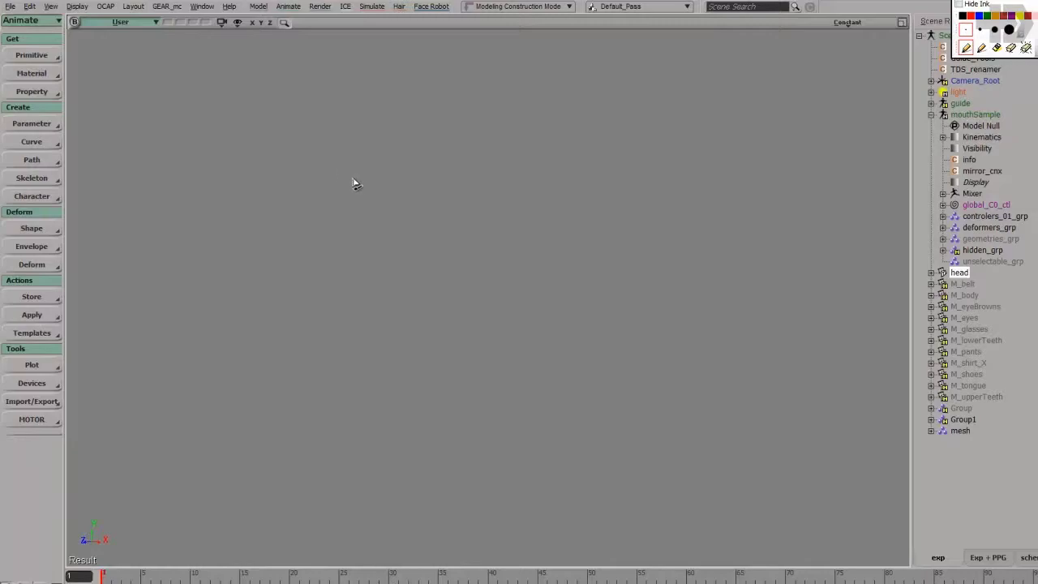
left_click(282, 25)
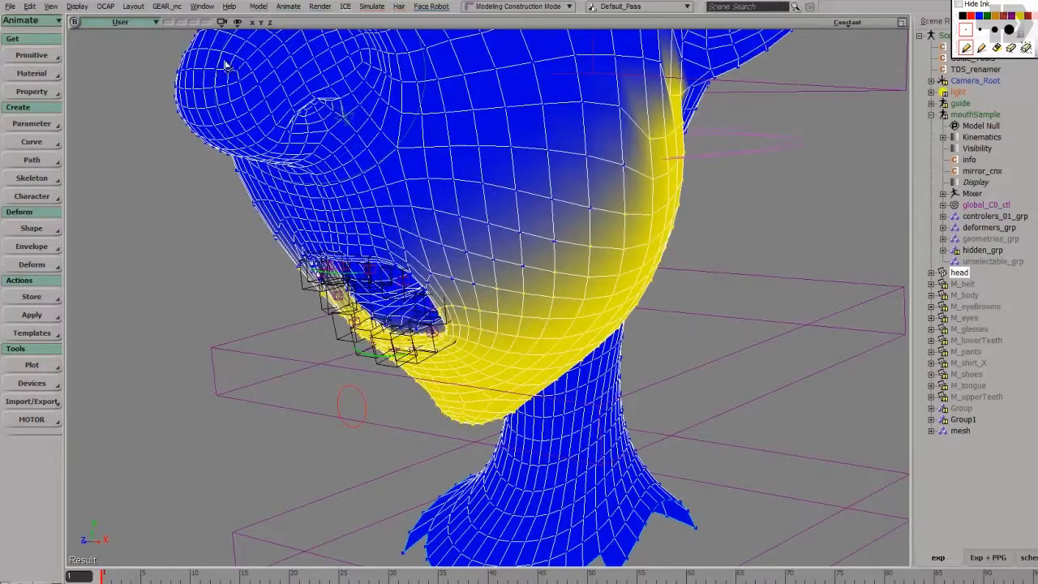
scroll(397, 291, "up", 3)
right_click_drag(411, 321, 413, 333)
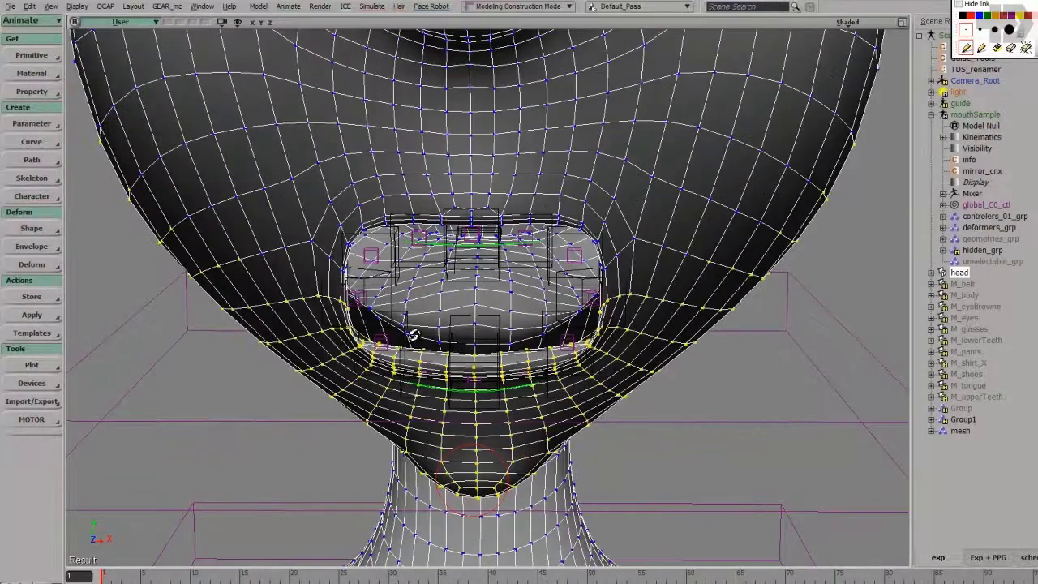
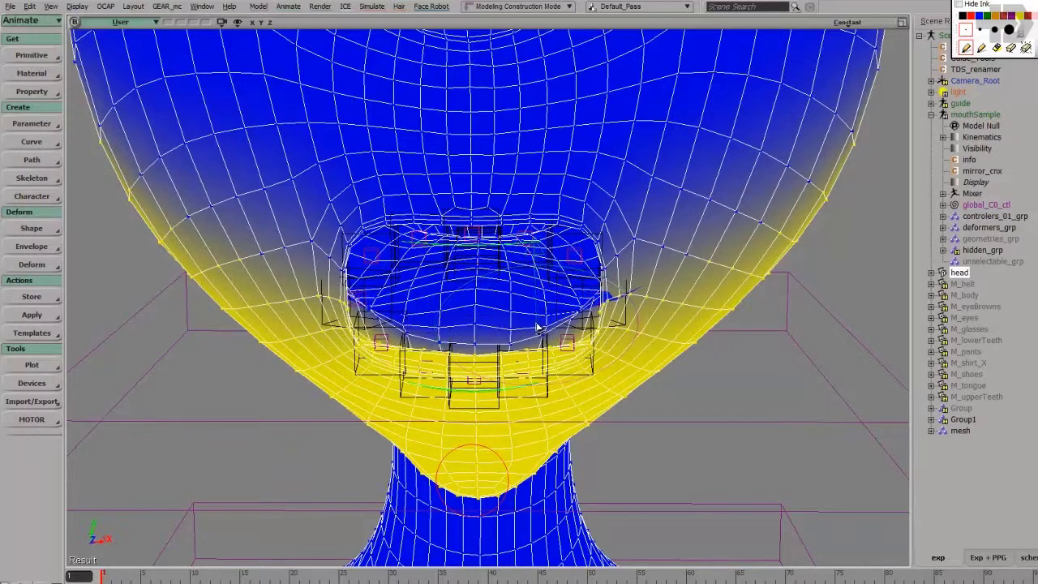
left_click_drag(385, 319, 424, 327)
left_click(424, 327)
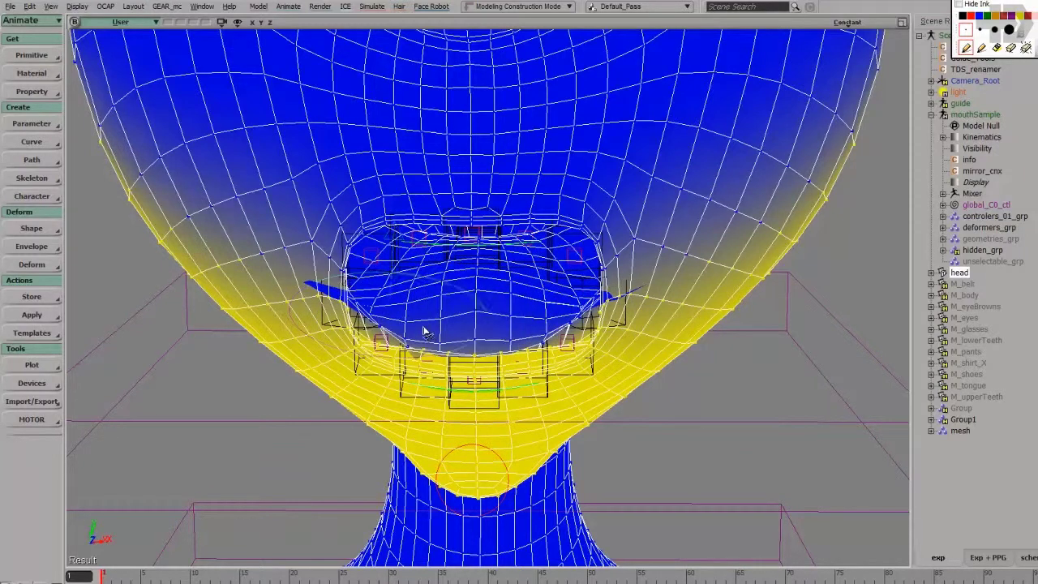
left_click_drag(466, 292, 435, 305)
key("ctrl+z")
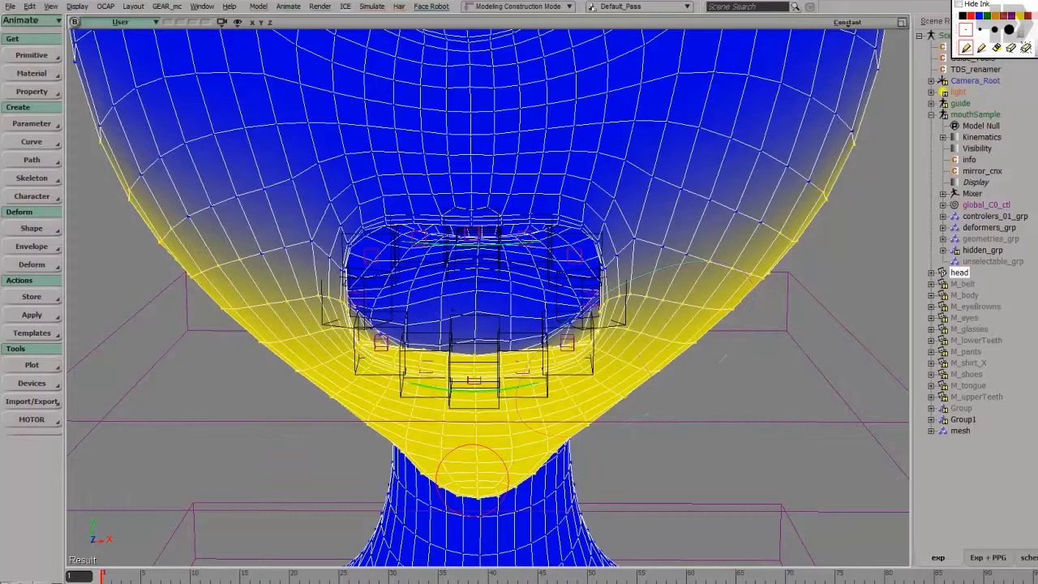
key("Escape")
left_click(691, 406)
Move the circular chin control forward to test the jaw deformation from the side, and select the head again.
right_click_drag(670, 372, 604, 344)
middle_click_drag(603, 343, 430, 395)
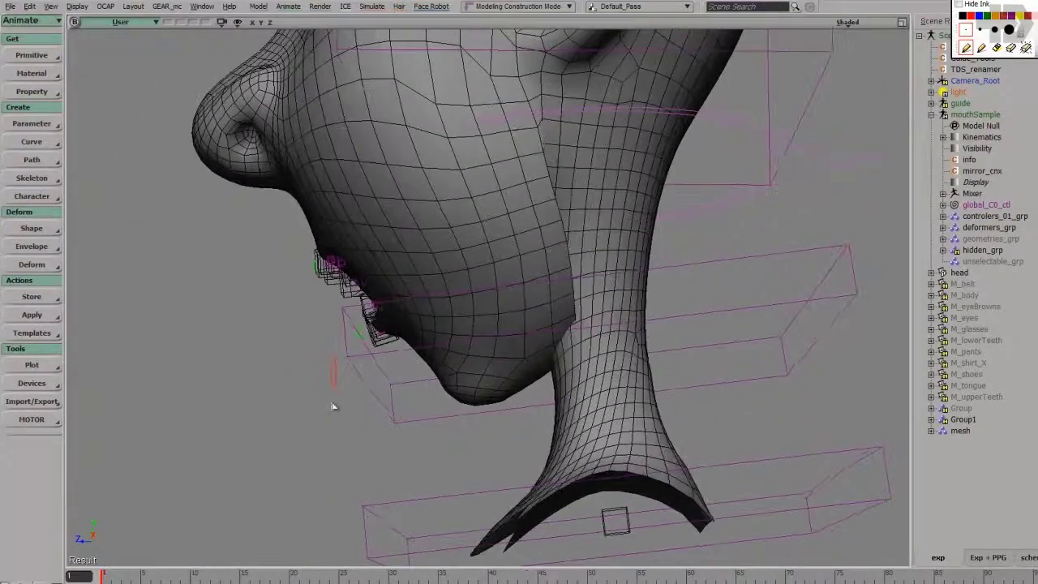
left_click_drag(321, 378, 342, 384)
key("v")
left_click_drag(299, 327, 269, 323)
key("space")
left_click(470, 229)
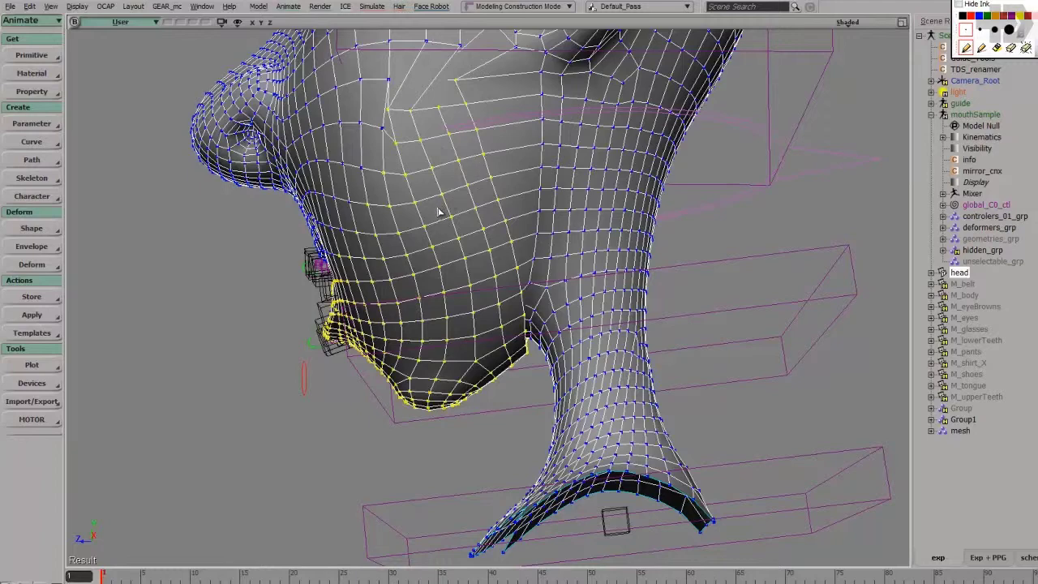
Paint smoother jaw weights across the character's left cheek and along the jaw's edge near the neck.
key("ctrl+w")
left_click(757, 311)
key("w")
mouse_move(416, 101)
left_mouse_down()
mouse_move(413, 134)
mouse_move(474, 156)
mouse_move(493, 176)
mouse_move(523, 351)
mouse_move(536, 344)
left_mouse_up()
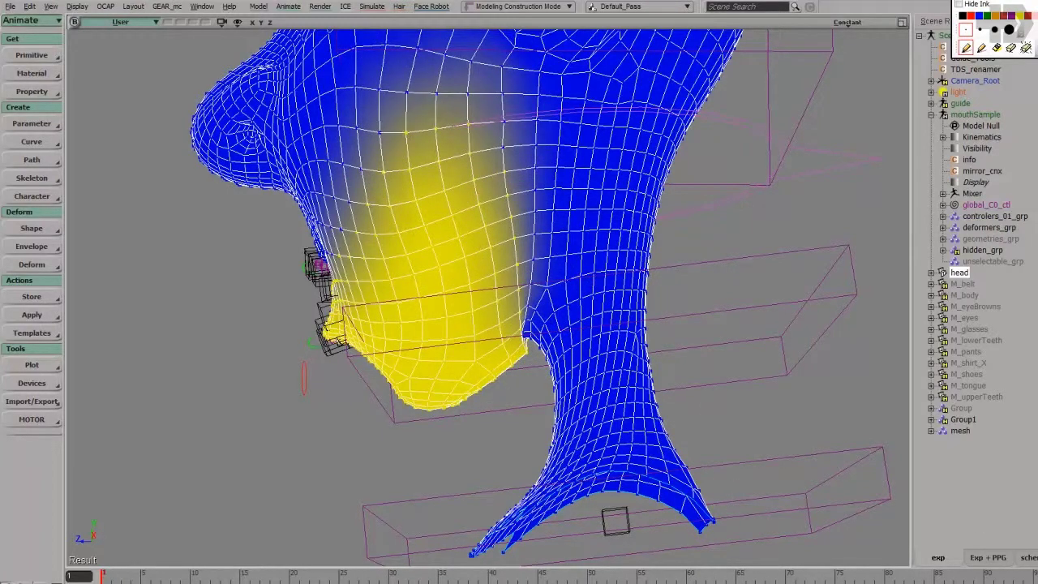
key("Escape")
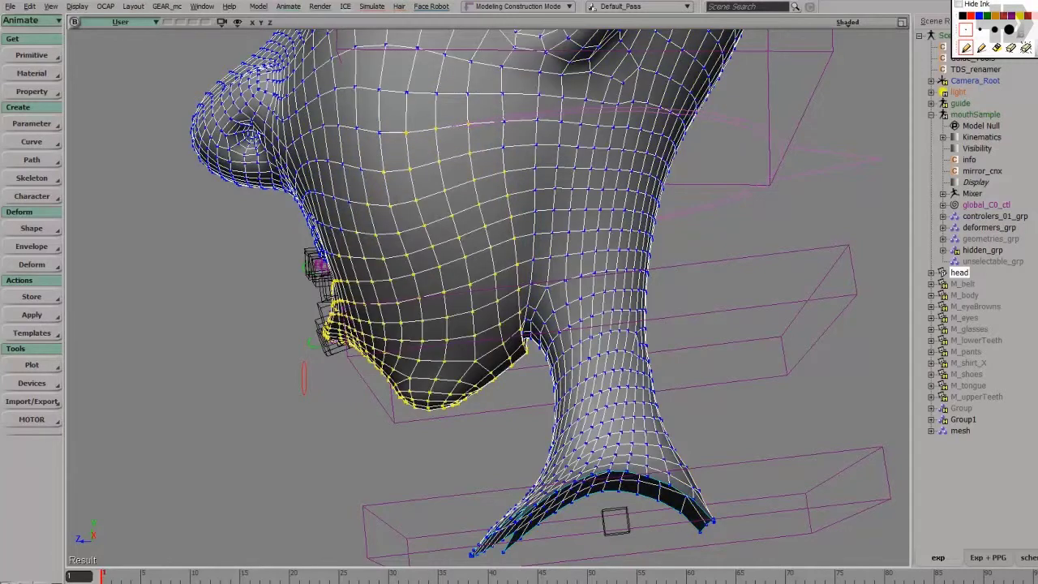
key("ctrl+w")
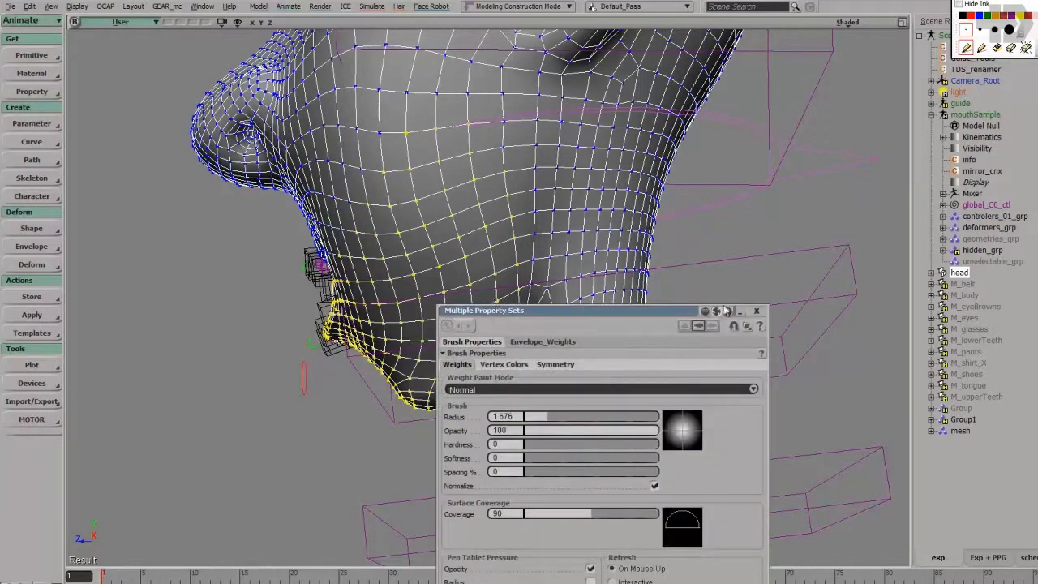
left_click(755, 310)
key("w")
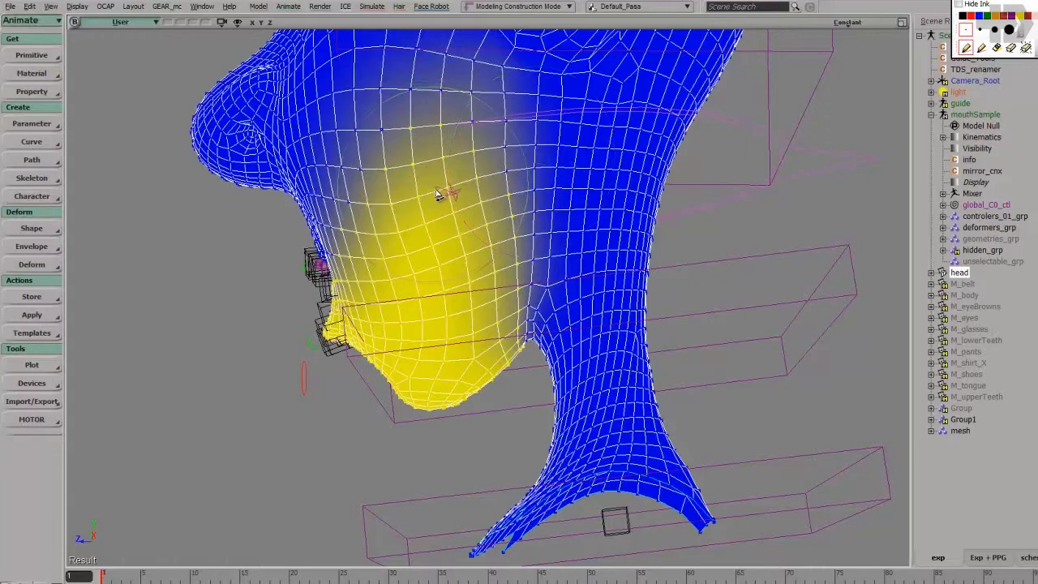
Smooth the jaw weights along the rear jaw edge near the neck on the character's right side, and leave weight painting.
mouse_move(368, 280)
middle_mouse_down()
mouse_move(494, 284)
mouse_move(387, 286)
middle_mouse_up()
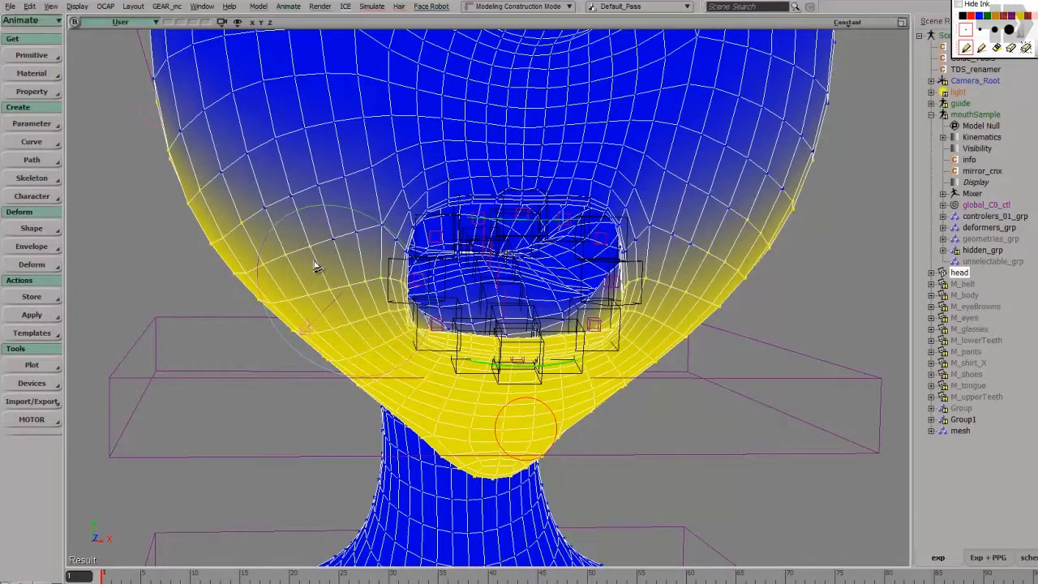
middle_click_drag(322, 315, 463, 313)
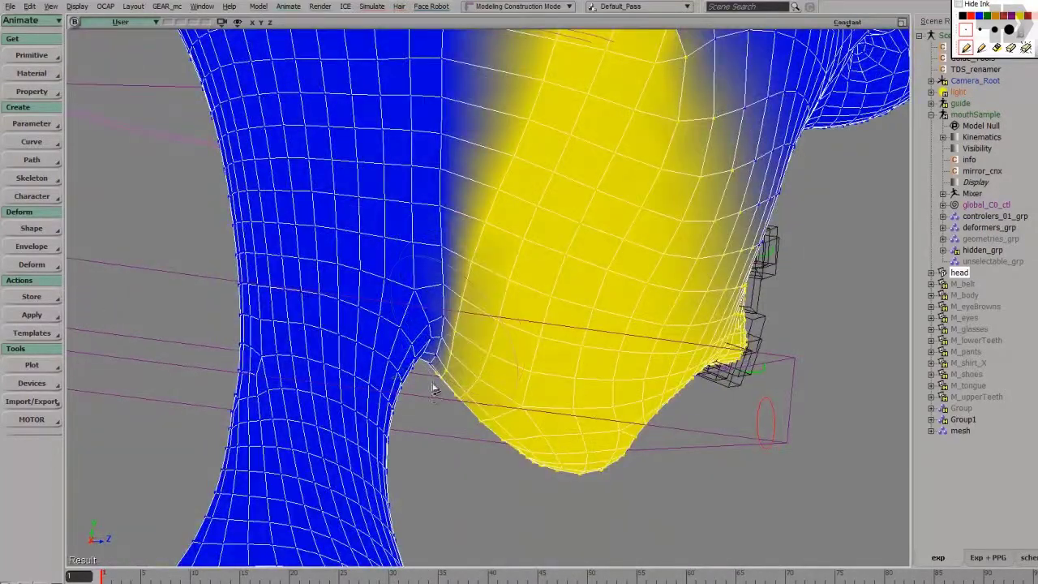
left_click_drag(453, 366, 504, 203)
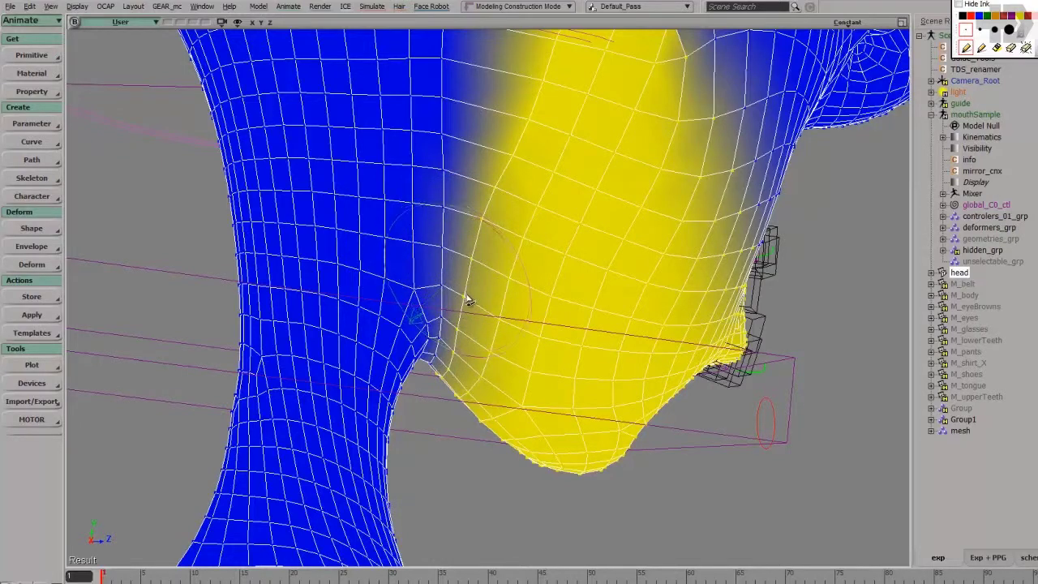
scroll(468, 290, "down", 5)
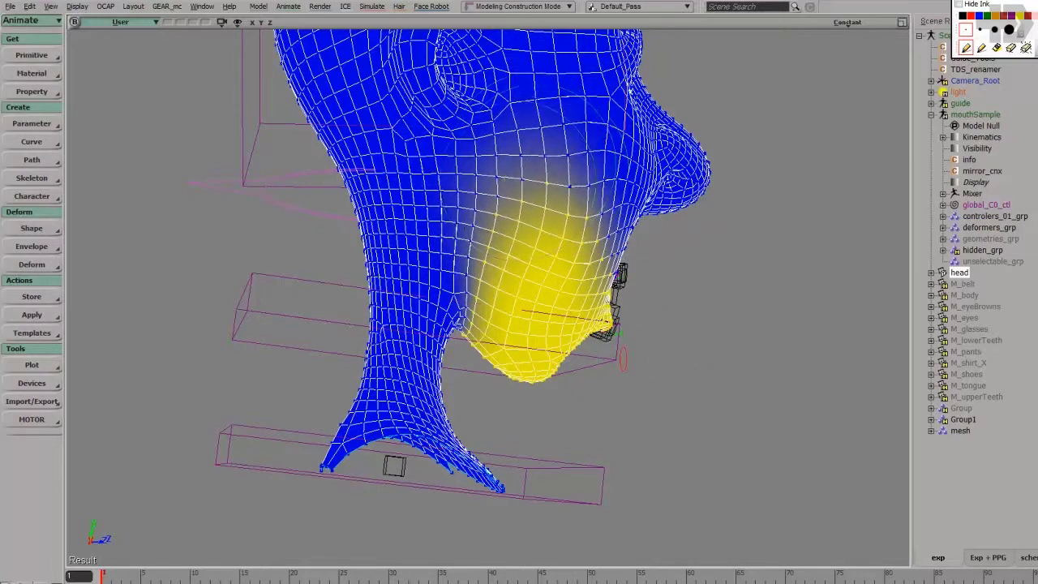
key("Escape")
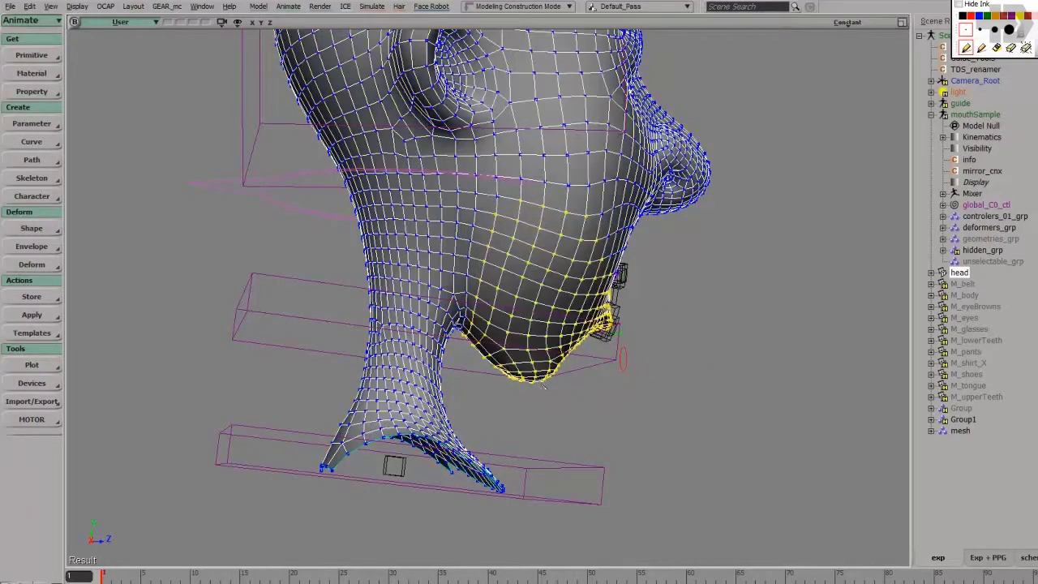
From inside the head, smooth the jaw weights around the lower mouth opening and both lip corners, and leave weight painting.
right_click_drag(627, 381, 575, 349)
middle_click_drag(574, 349, 605, 310)
right_click_drag(605, 310, 563, 375)
middle_click_drag(562, 375, 562, 317)
right_click_drag(562, 317, 543, 339)
middle_click_drag(543, 339, 610, 332)
middle_click_drag(598, 459, 486, 290)
key("w")
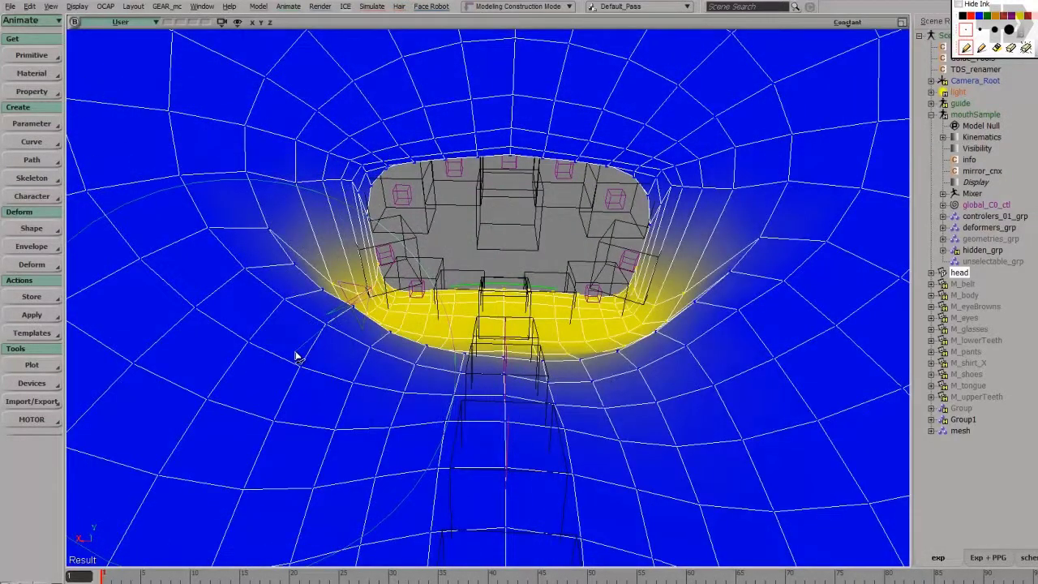
mouse_move(317, 360)
left_mouse_down()
mouse_move(378, 406)
mouse_move(669, 366)
mouse_move(709, 341)
mouse_move(764, 276)
left_mouse_up()
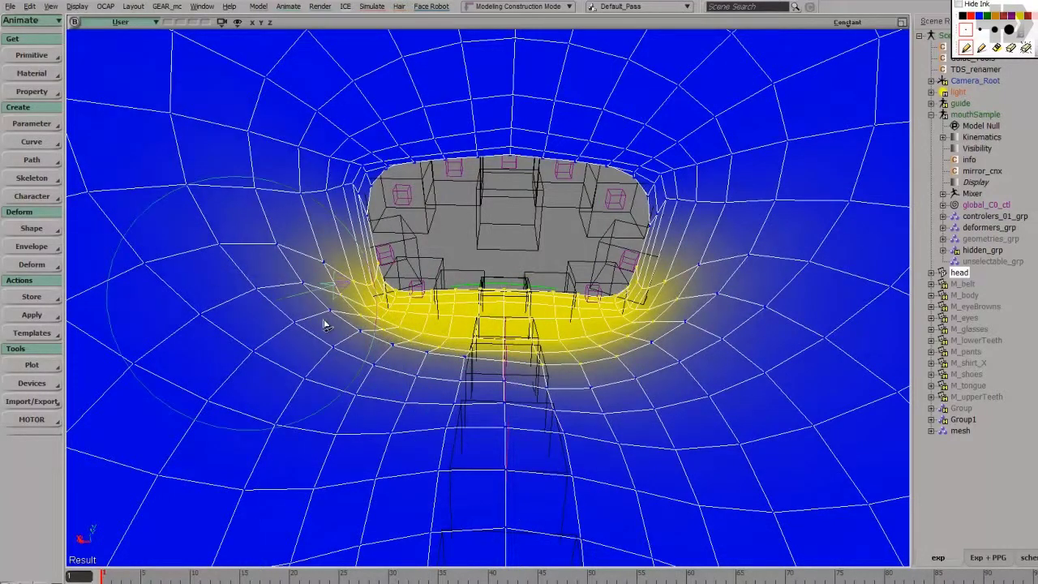
key("Escape")
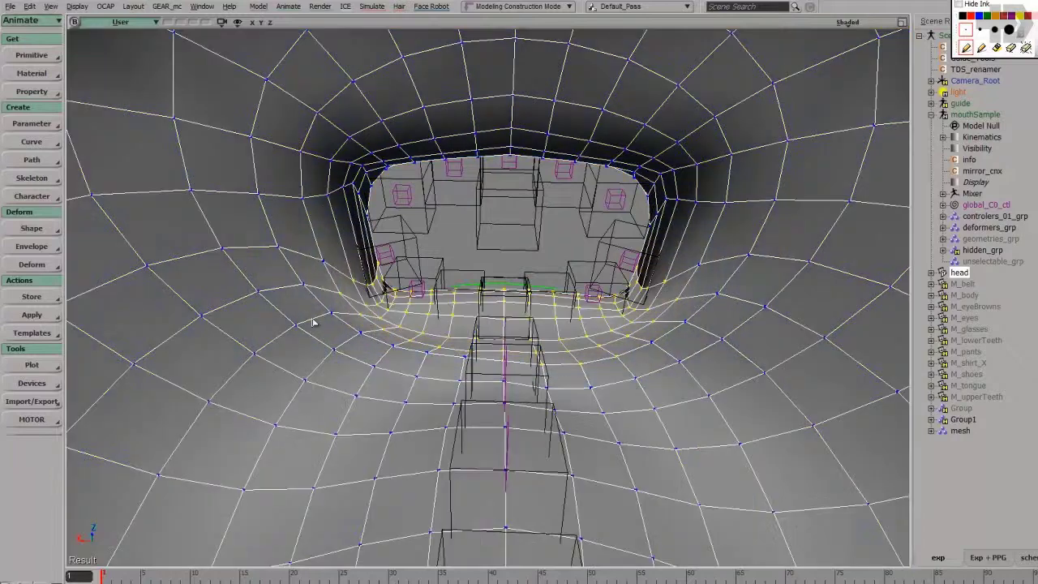
Resume weight painting inside the head and refine the jaw weights at both inner mouth corners.
key("w")
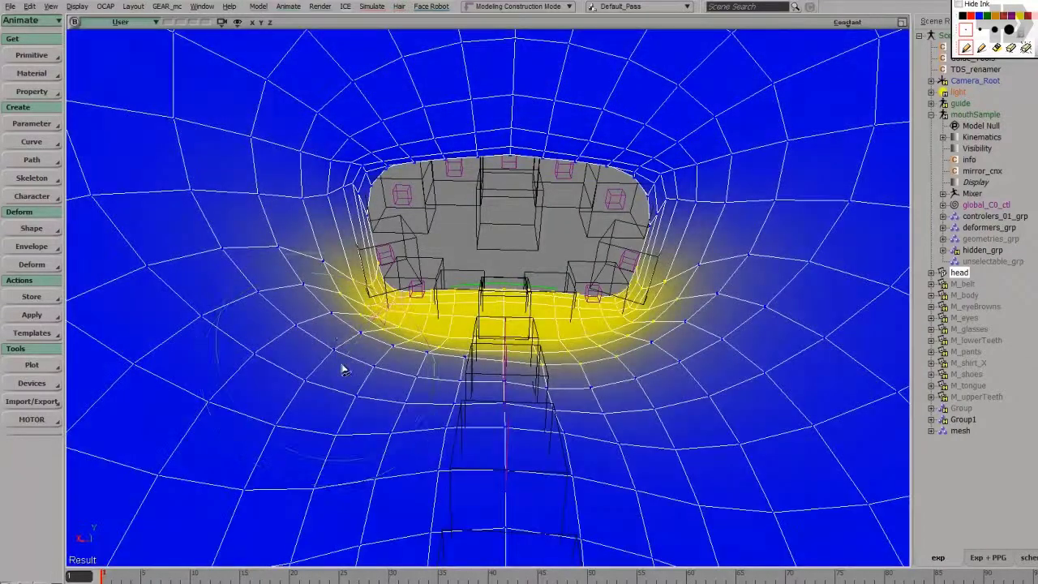
left_click_drag(678, 243, 669, 244)
left_click_drag(317, 252, 354, 252)
mouse_move(381, 304)
left_mouse_down()
mouse_move(368, 278)
mouse_move(381, 274)
left_mouse_up()
left_click_drag(702, 267, 656, 272)
scroll(485, 283, "down", 3)
key("s")
mouse_move(484, 301)
right_mouse_down()
mouse_move(572, 320)
mouse_move(641, 274)
right_mouse_up()
left_click_drag(639, 274, 695, 234)
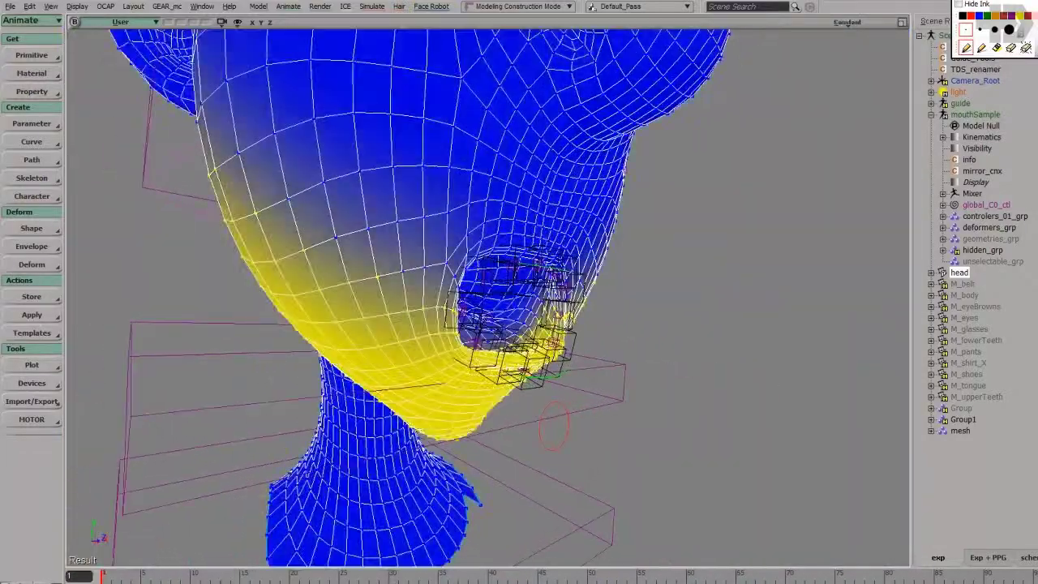
Select the circular chin control, reset the camera view and frame the head from the front.
key("s")
left_click(565, 438)
key("v")
left_click(238, 23)
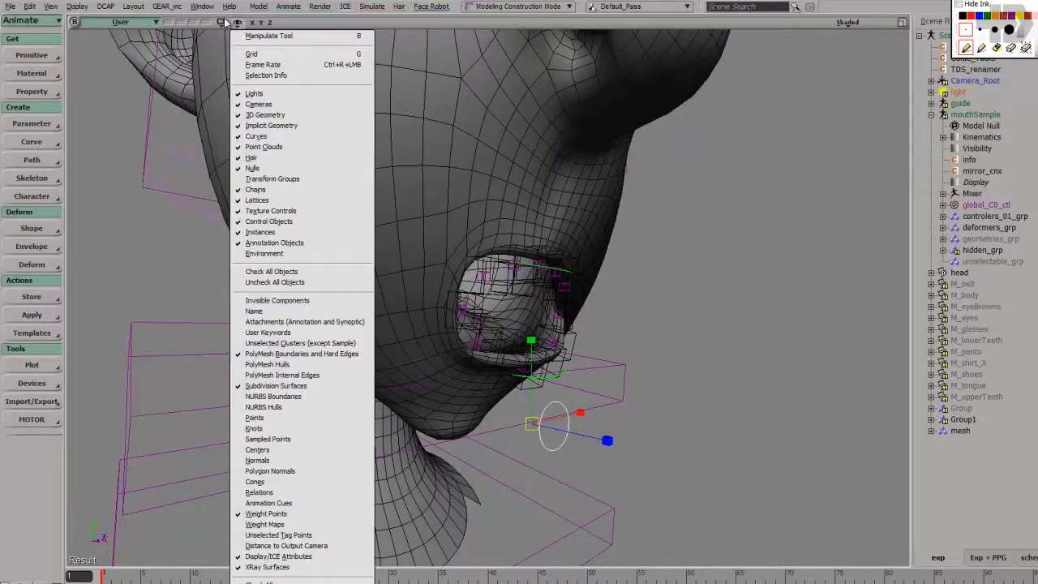
left_click(221, 23)
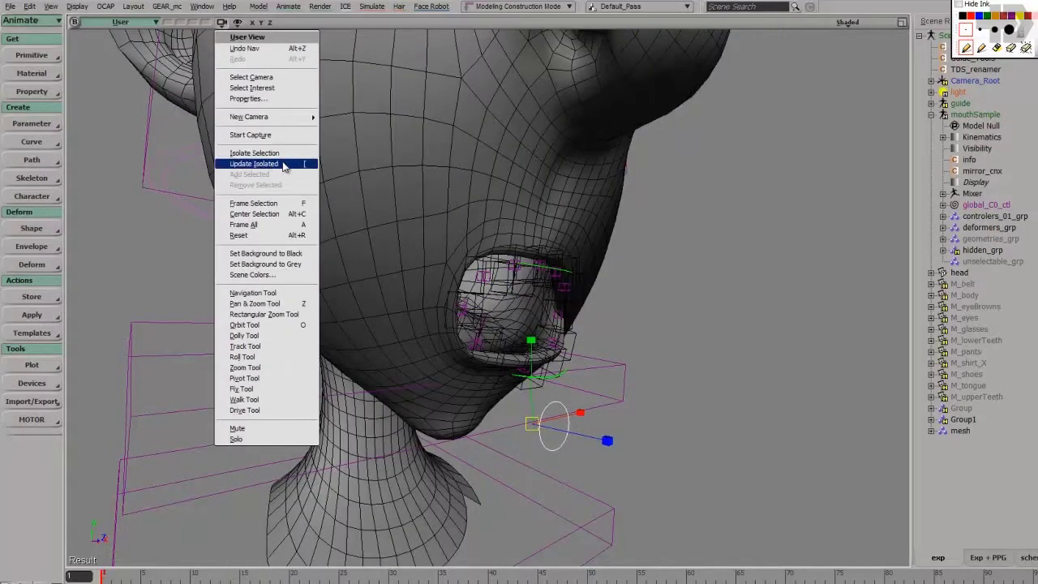
left_click(242, 235)
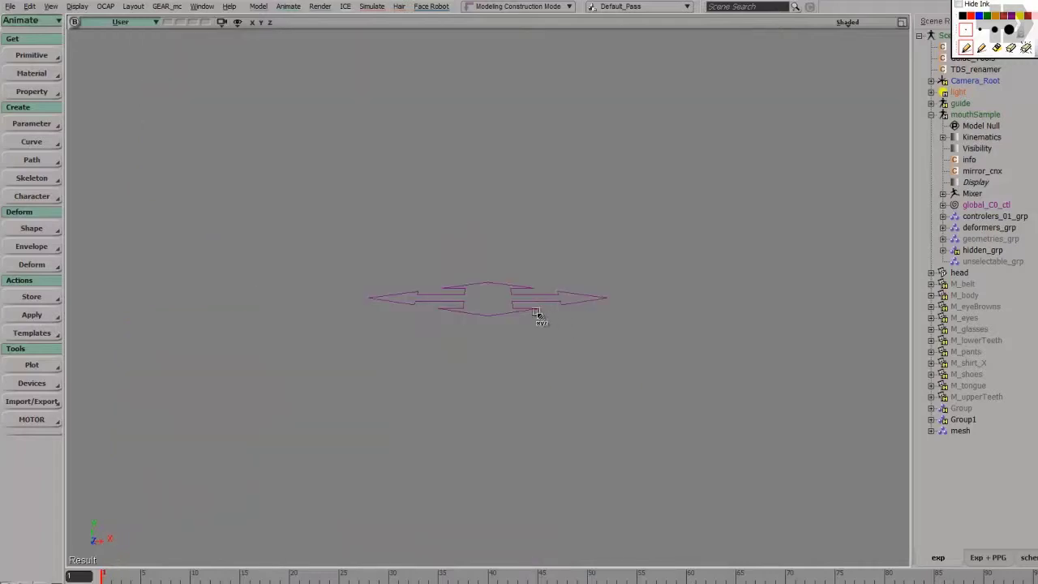
key("f")
scroll(475, 338, "down", 10)
left_click_drag(527, 170, 482, 311)
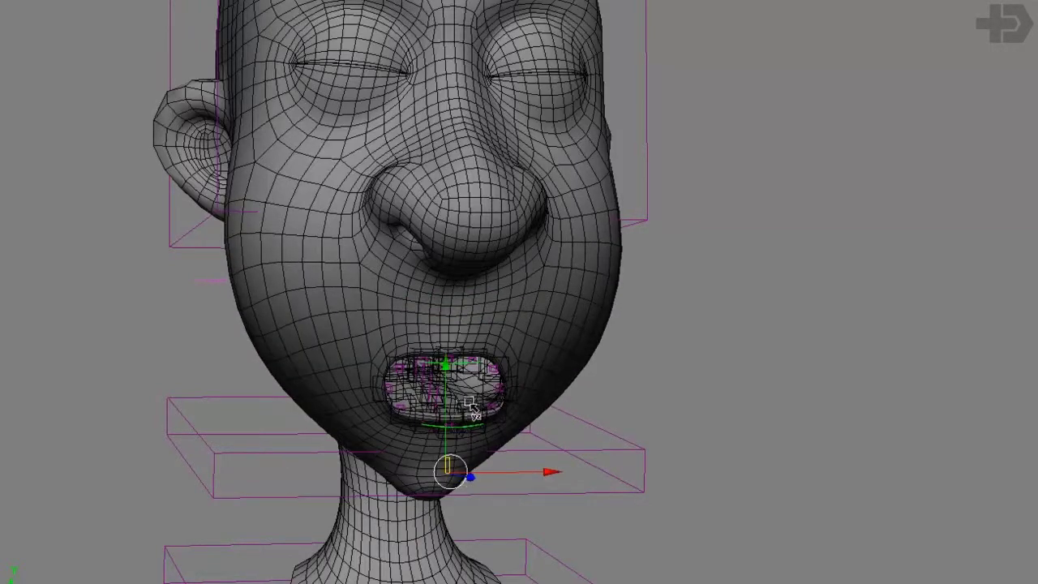
Move the chin control up and down to test how the mouth closes and opens, leaving the mouth open.
right_click_drag(478, 413, 543, 435)
middle_click_drag(544, 435, 558, 351)
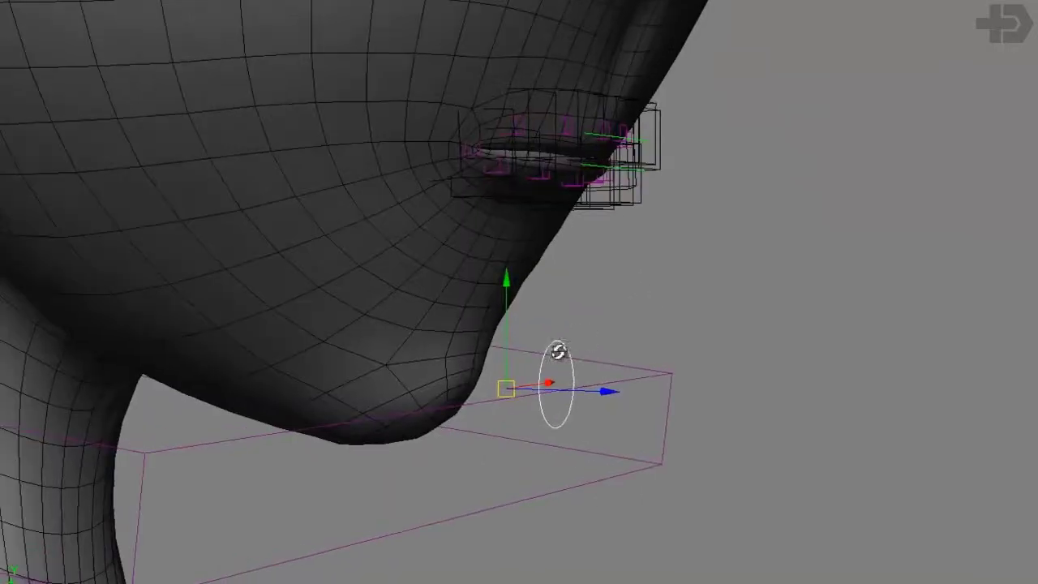
right_click_drag(558, 352, 496, 284)
left_click_drag(443, 288, 486, 322)
right_click_drag(486, 322, 423, 321)
middle_click_drag(281, 290, 303, 412)
left_click_drag(304, 412, 612, 323, "alt")
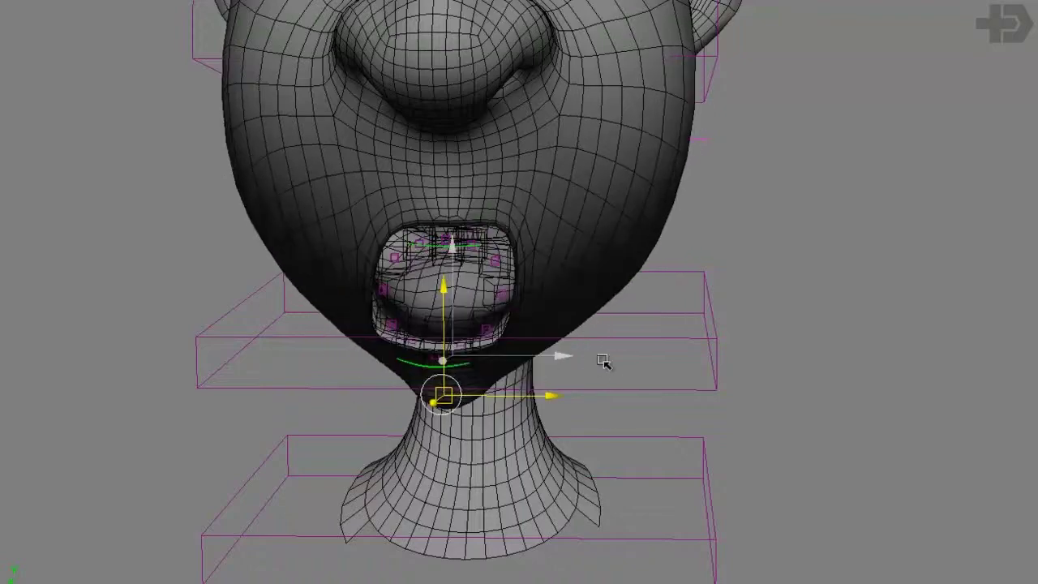
mouse_move(598, 362)
left_mouse_down("alt")
mouse_move(625, 326)
mouse_move(591, 351)
mouse_move(659, 358)
mouse_move(625, 331)
mouse_move(621, 384)
mouse_move(637, 371)
mouse_move(616, 357)
left_mouse_up("alt")
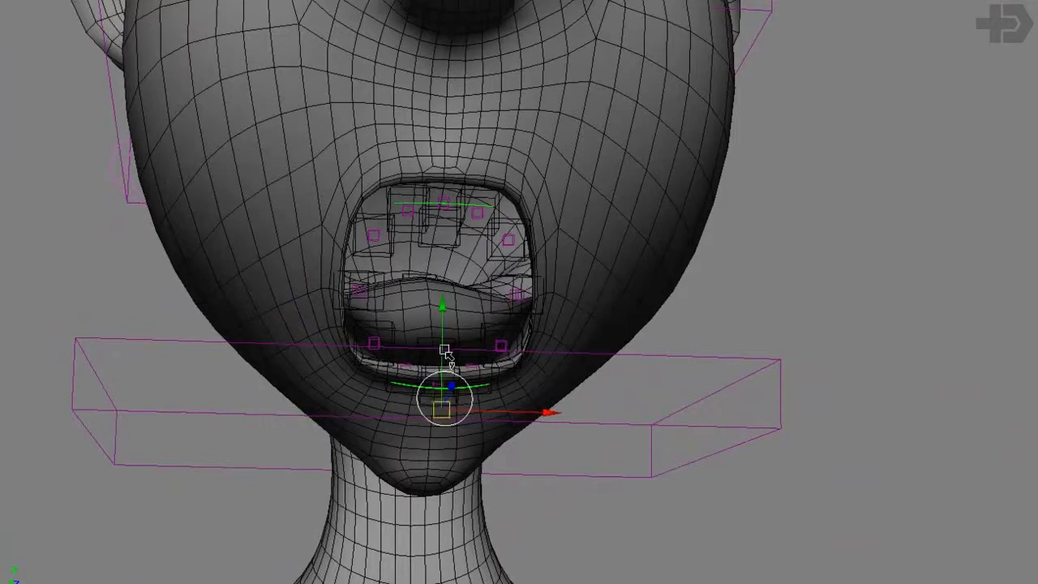
left_click_drag(448, 348, 259, 211, "alt")
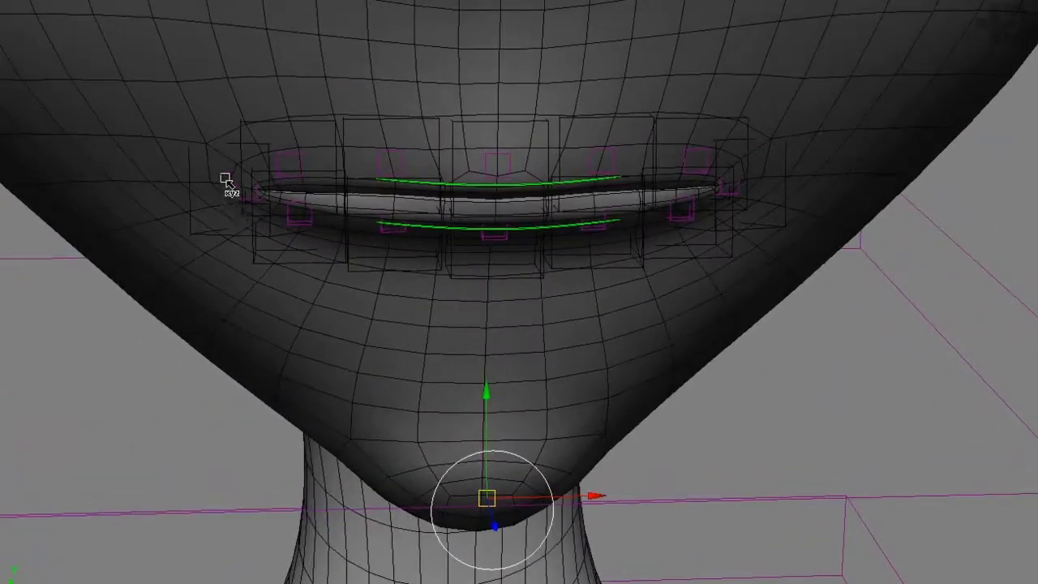
left_click_drag(491, 438, 491, 510)
left_click_drag(516, 358, 487, 296, "alt")
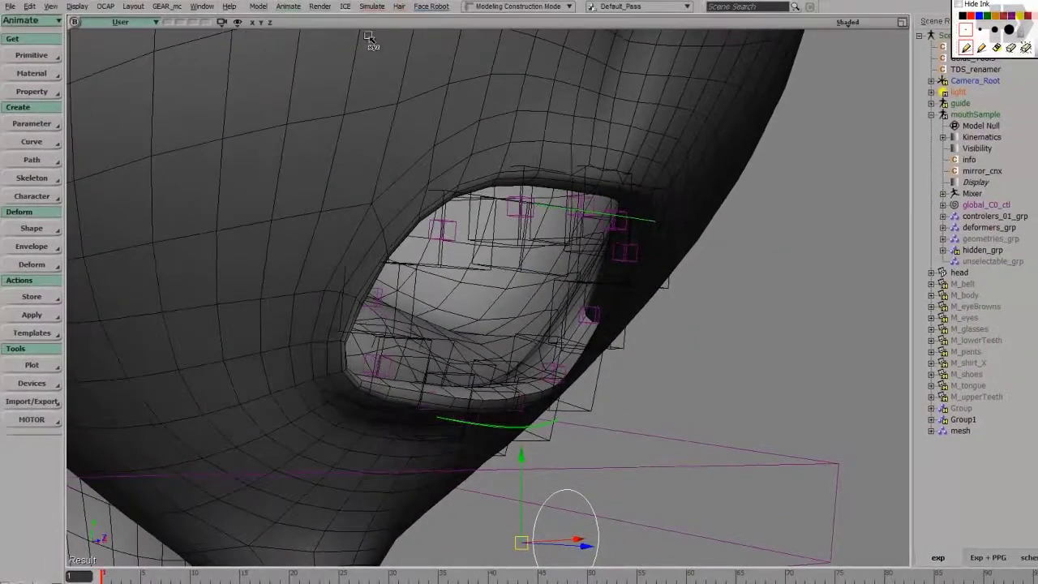
Hide the 3D geometry in the viewport and bring the mouth controls into close view.
left_click(237, 22)
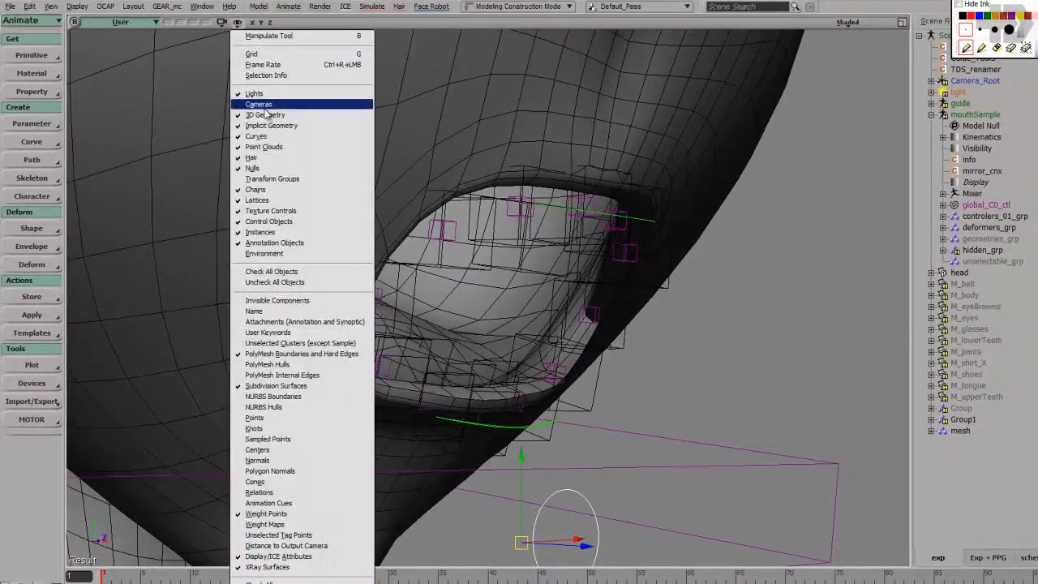
left_click(266, 115)
left_click_drag(502, 269, 646, 116, "alt")
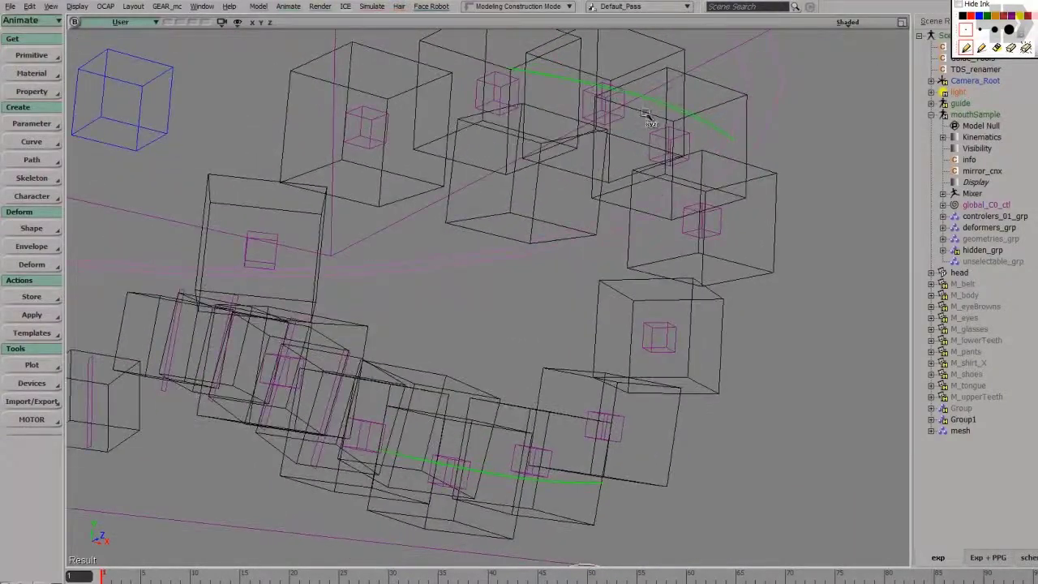
Try moving the curved green upper and lower teeth controls, undoing the test move.
left_click(613, 92)
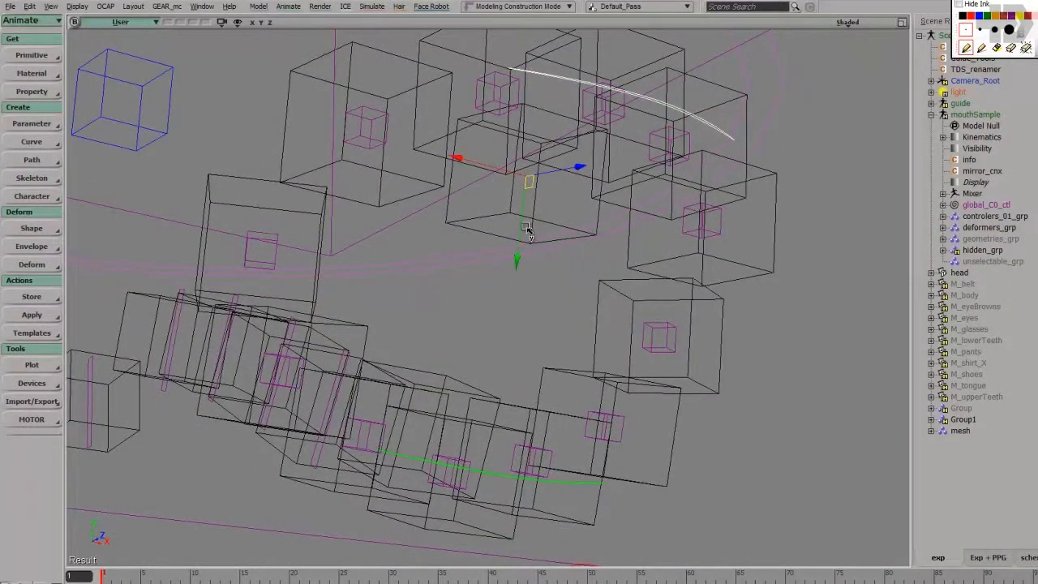
left_click_drag(521, 261, 525, 237)
key("ctrl+z")
key("space")
left_click(562, 487)
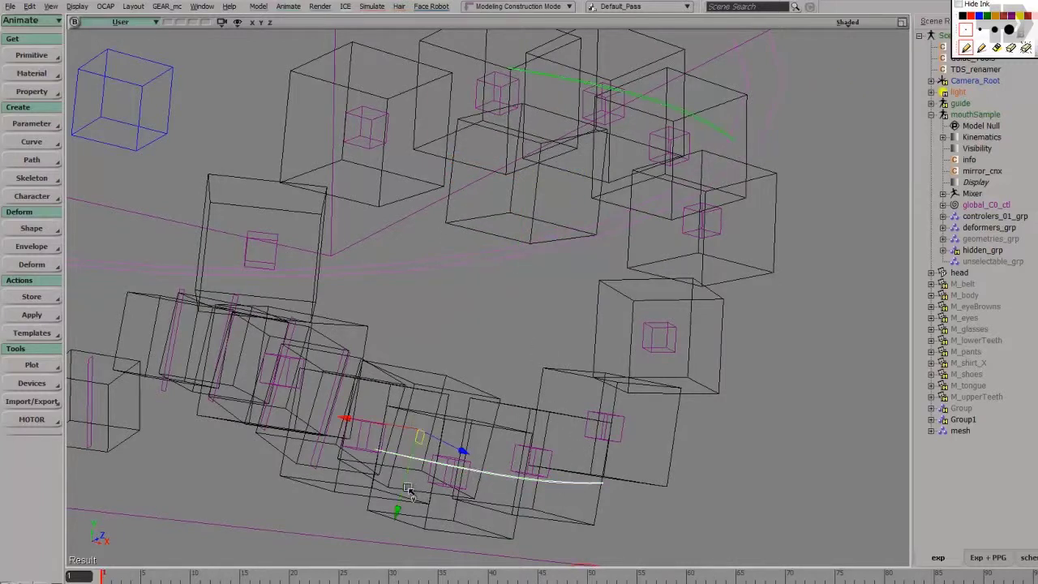
left_click_drag(411, 480, 410, 489)
Shrink the lower teeth cube and set the upper teeth cube's length to 0.131.
left_click(489, 381)
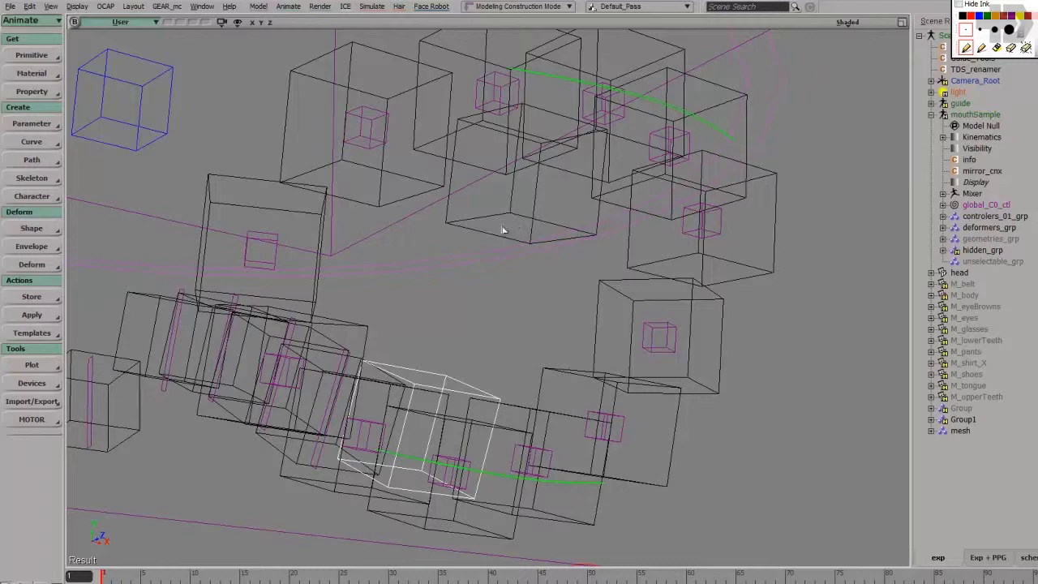
key("Return")
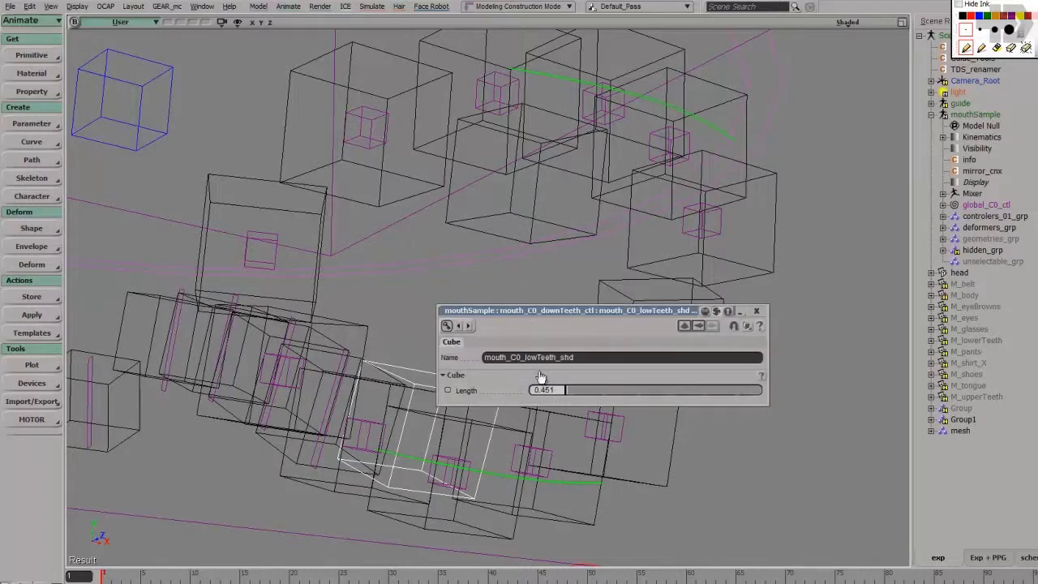
left_click_drag(574, 390, 550, 398)
left_click(528, 202)
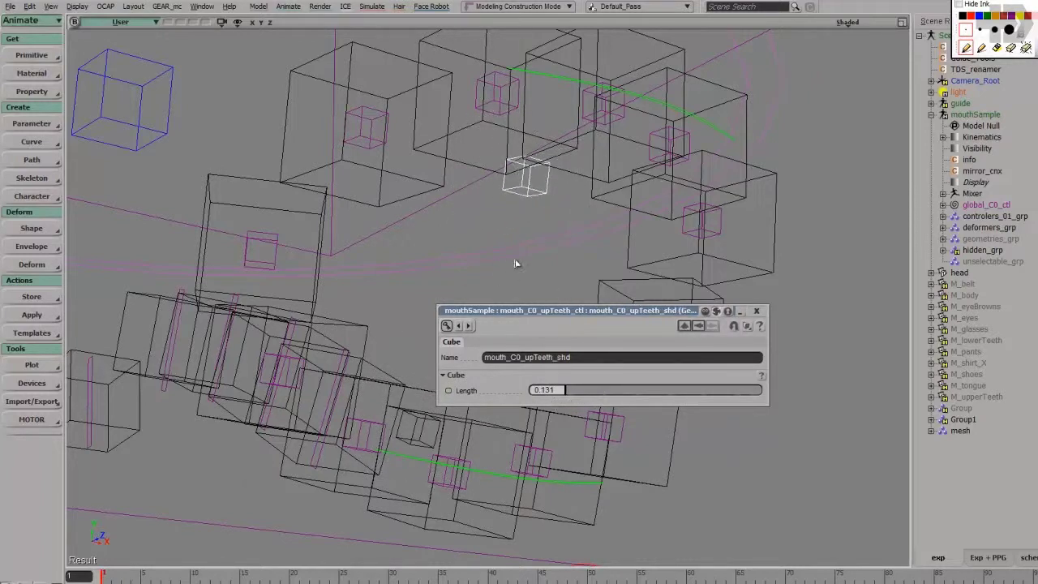
left_click(756, 312)
Close the jaw with the chin control and set the upper teeth cube's length to 0.171.
scroll(489, 416, "down", 3)
left_click(557, 460)
middle_click_drag(562, 451, 605, 337)
scroll(604, 305, "up", 5)
left_click(517, 240)
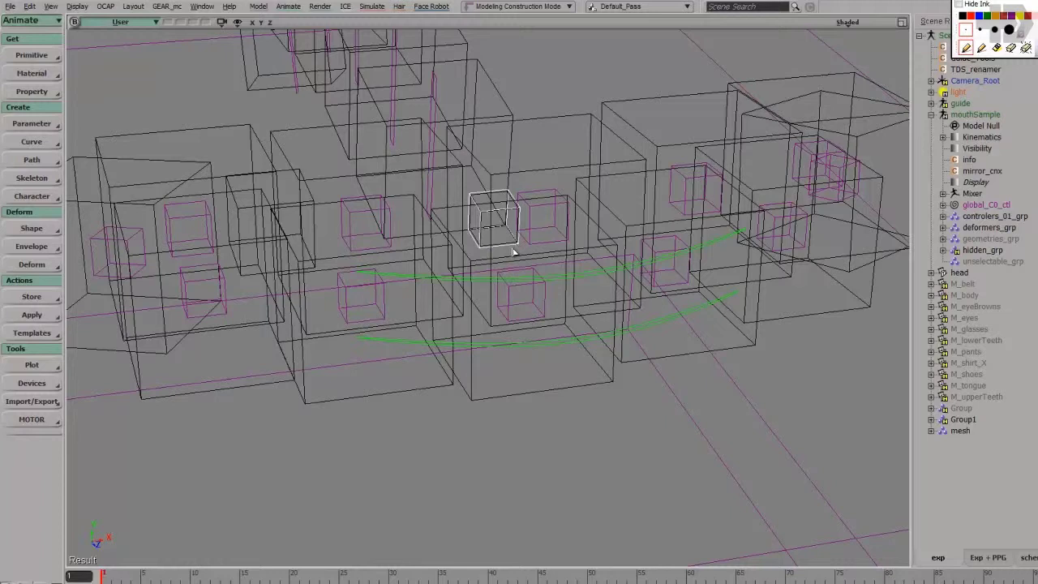
key("Return")
left_click_drag(578, 390, 578, 391)
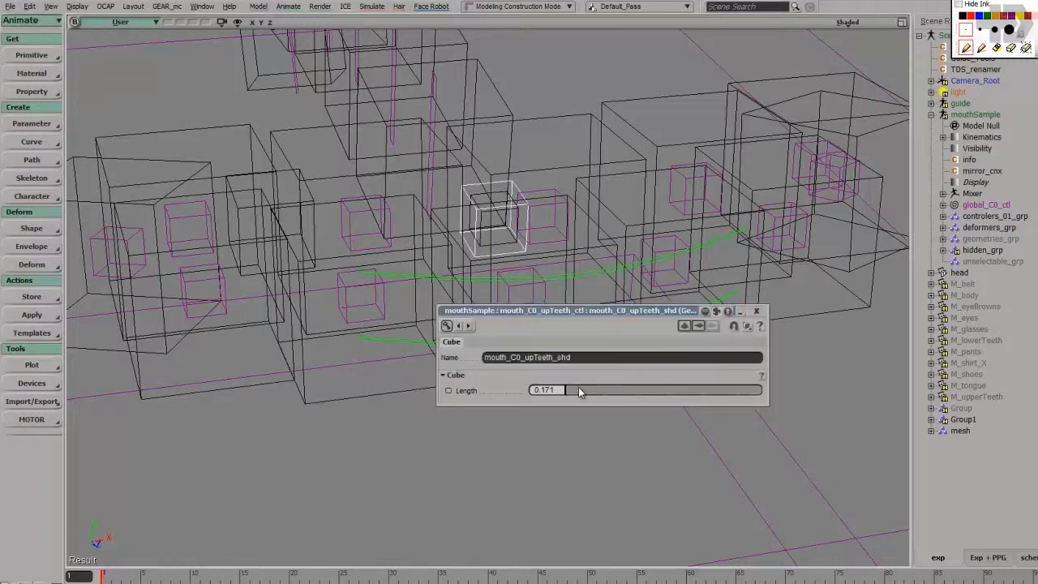
left_click(758, 313)
Lower the circular chin control to spread the upper and lower lip controls apart.
scroll(491, 375, "down", 5)
middle_click_drag(491, 375, 537, 440)
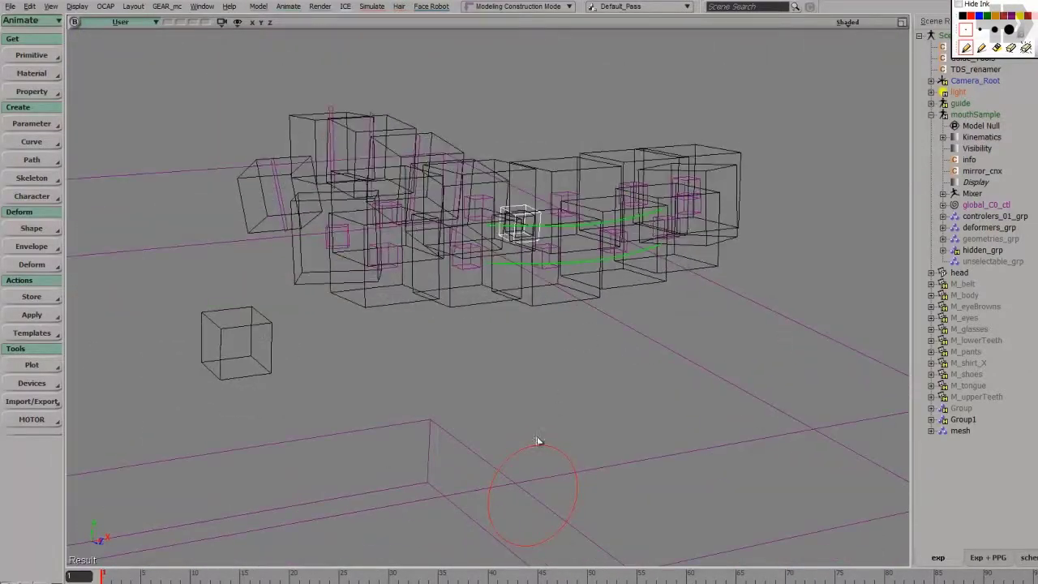
scroll(540, 442, "down", 5)
key("v")
left_click_drag(487, 297, 488, 341)
scroll(506, 343, "up", 5)
middle_click_drag(506, 344, 521, 314)
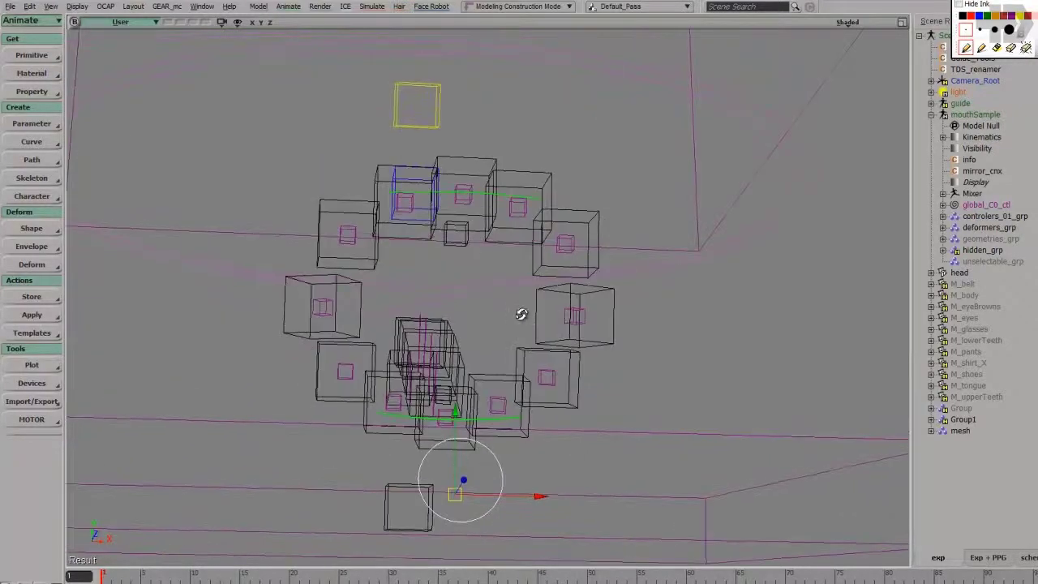
Select all the deformer cubes around the upper lip, lower lip and mouth corners and set their length to 0.074.
left_click(601, 339)
middle_click_drag(599, 251, 584, 223)
left_click(520, 186, "shift")
left_click(565, 196, "shift")
left_click(377, 180, "shift")
left_click(415, 162, "shift")
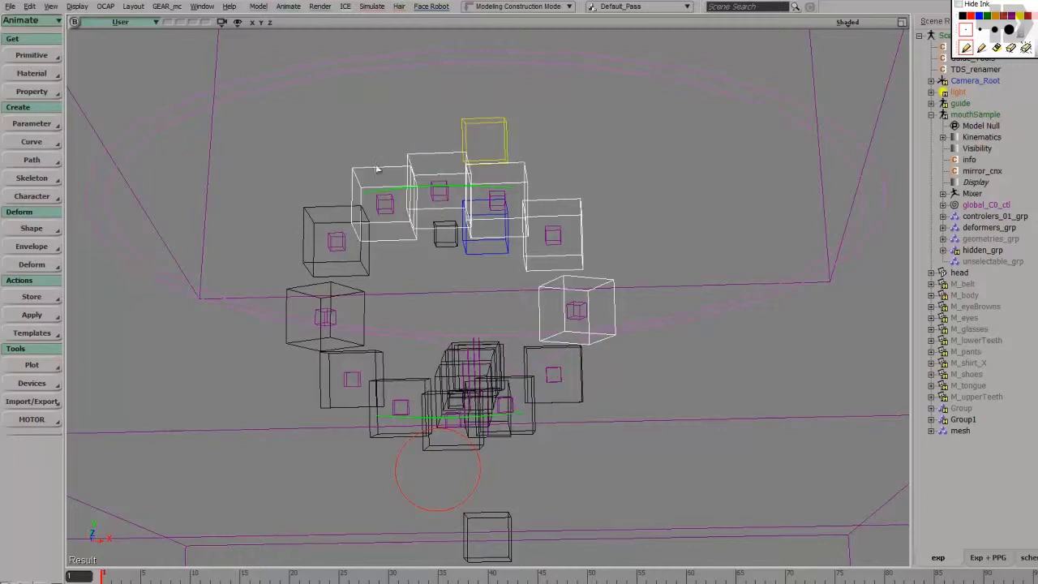
left_click(313, 203, "shift")
left_click(345, 408, "shift")
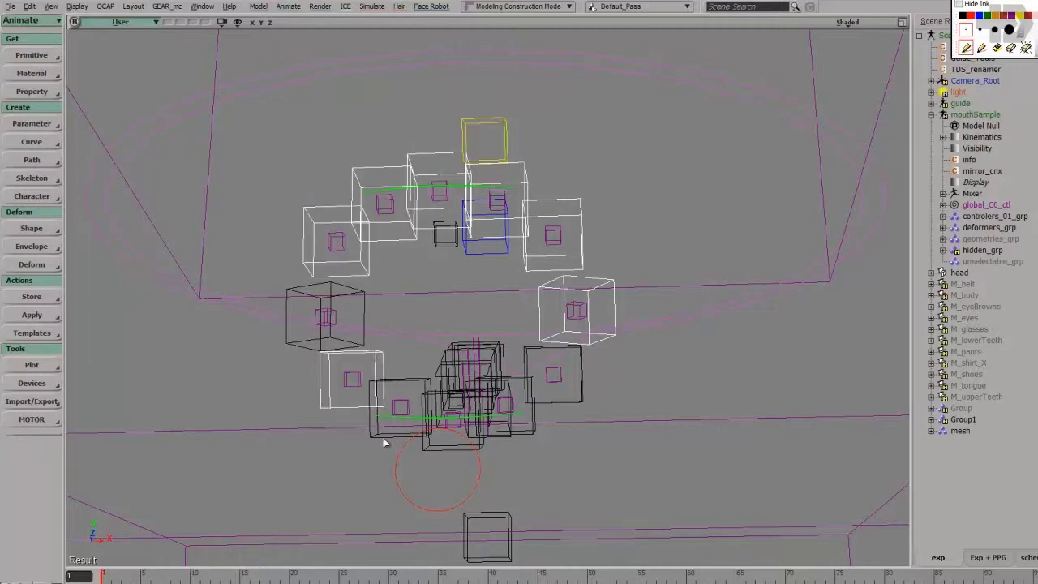
left_click(383, 434, "shift")
left_click(457, 450, "shift")
middle_click_drag(635, 451, 610, 496)
left_click(543, 431, "shift")
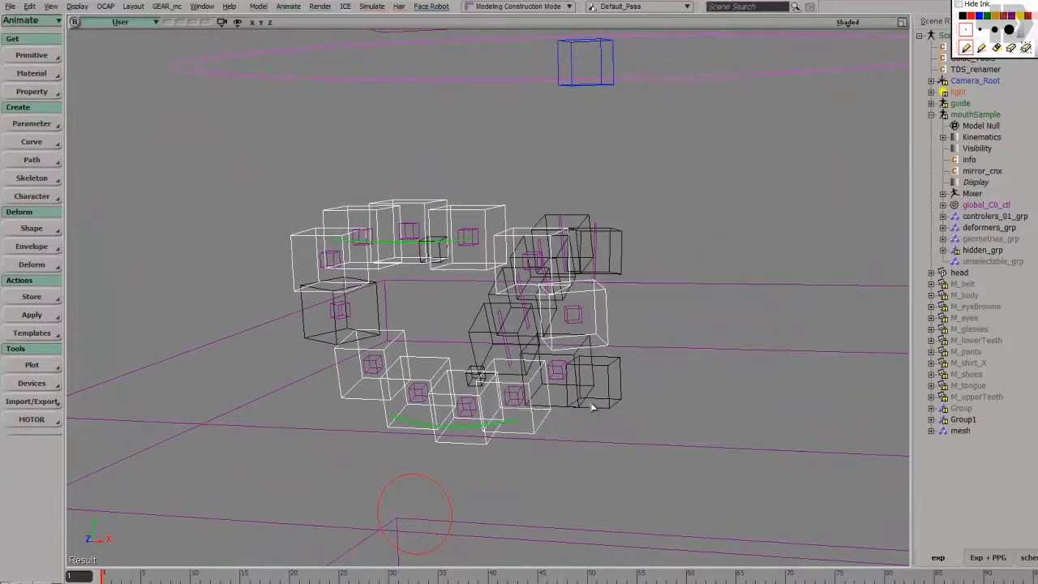
left_click(576, 359, "shift")
middle_click_drag(690, 424, 618, 455)
key("Return")
left_click_drag(593, 388, 581, 389)
key("ctrl+z")
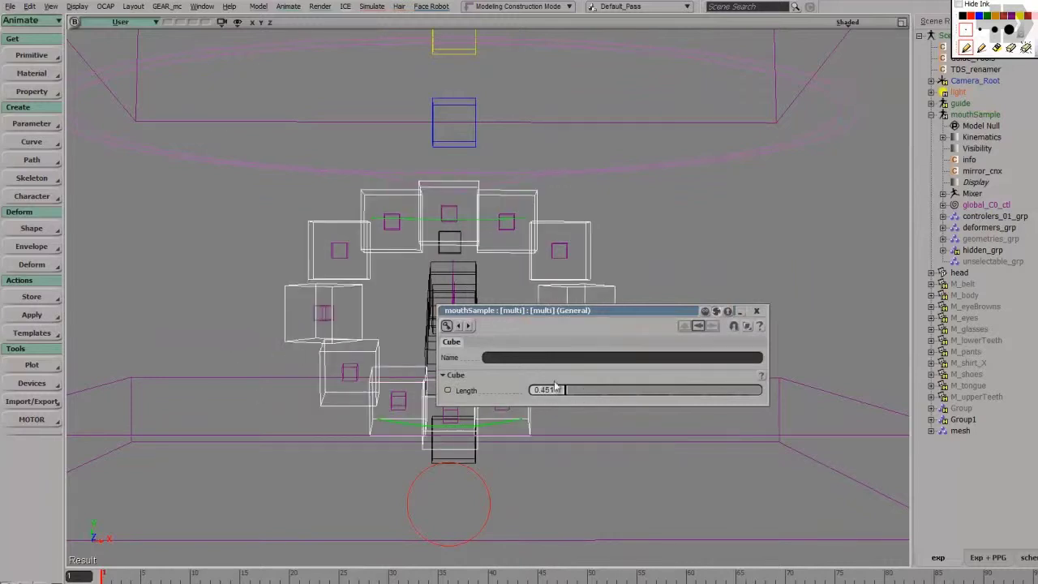
left_click_drag(590, 393, 578, 393)
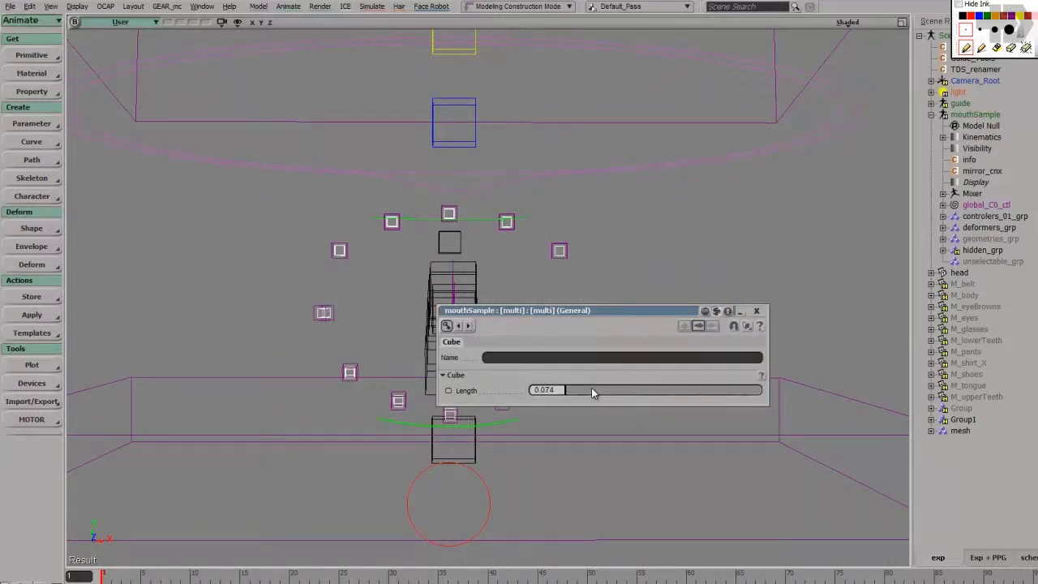
left_click_drag(641, 310, 727, 98)
left_click_drag(732, 48, 733, 43)
Group the resized lip cubes and name the group def_tongue.
middle_click_drag(496, 423, 512, 443)
mouse_move(511, 443)
right_mouse_down()
mouse_move(559, 468)
mouse_move(517, 450)
right_mouse_up()
mouse_move(516, 450)
middle_mouse_down()
mouse_move(510, 479)
mouse_move(515, 466)
middle_mouse_up()
key("ctrl+g")
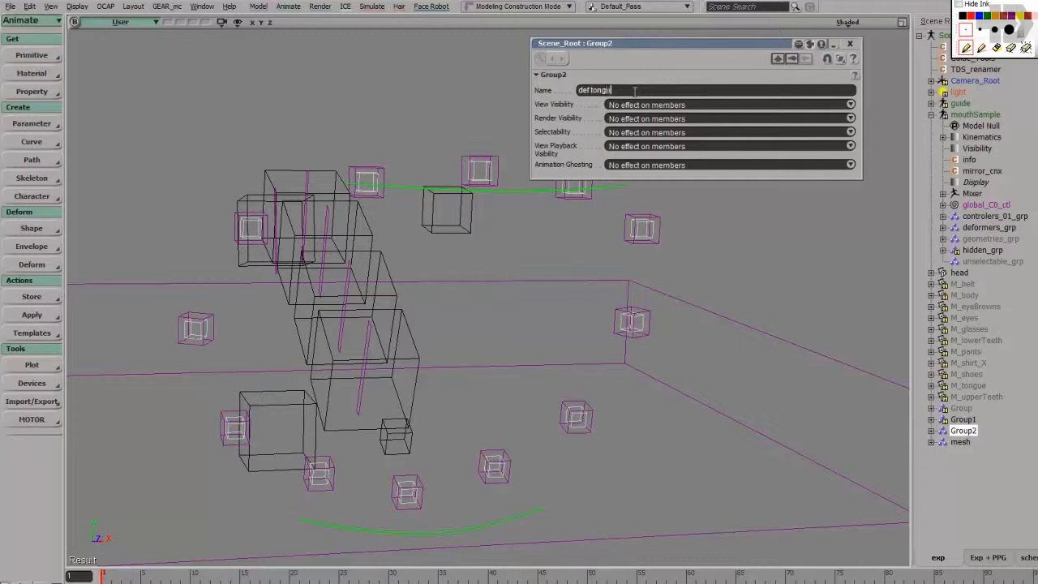
key("Return")
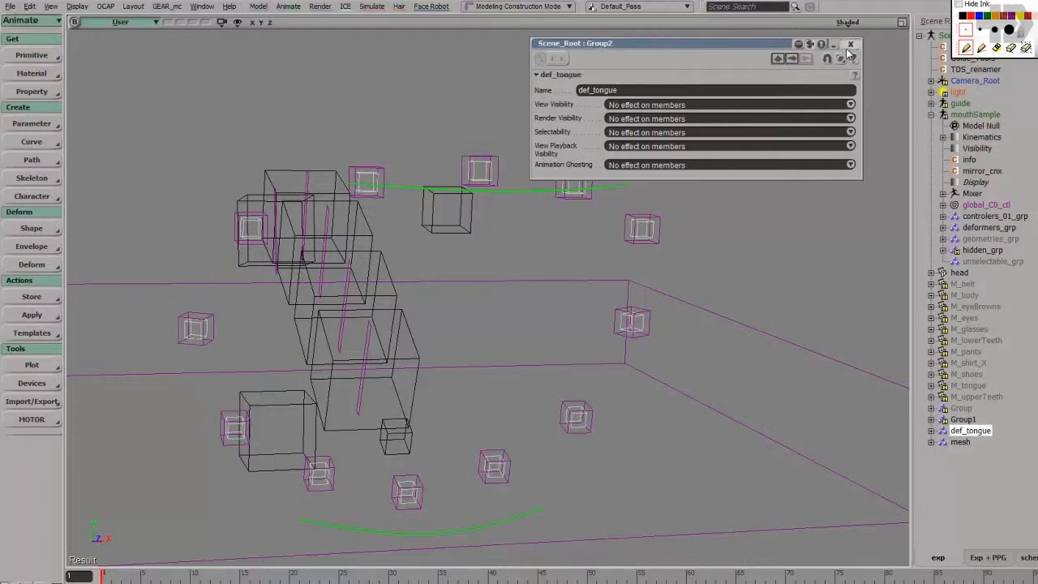
left_click(849, 45)
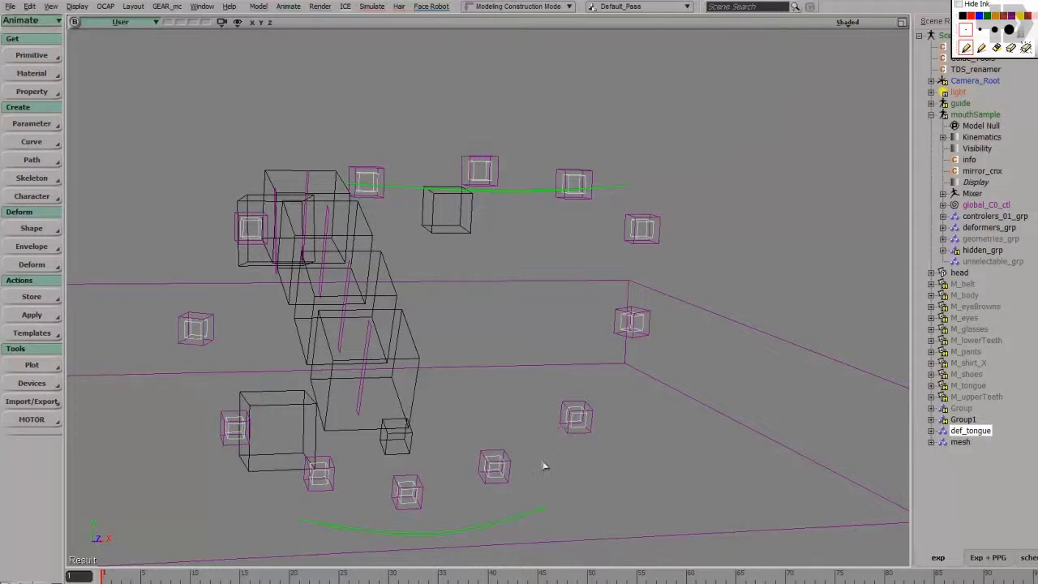
Raise the circular chin control to close the mouth and redisplay the shaded head mesh.
right_click_drag(500, 355, 716, 426)
scroll(645, 402, "down", 2)
middle_click_drag(645, 402, 503, 401)
middle_click_drag(528, 439, 780, 134)
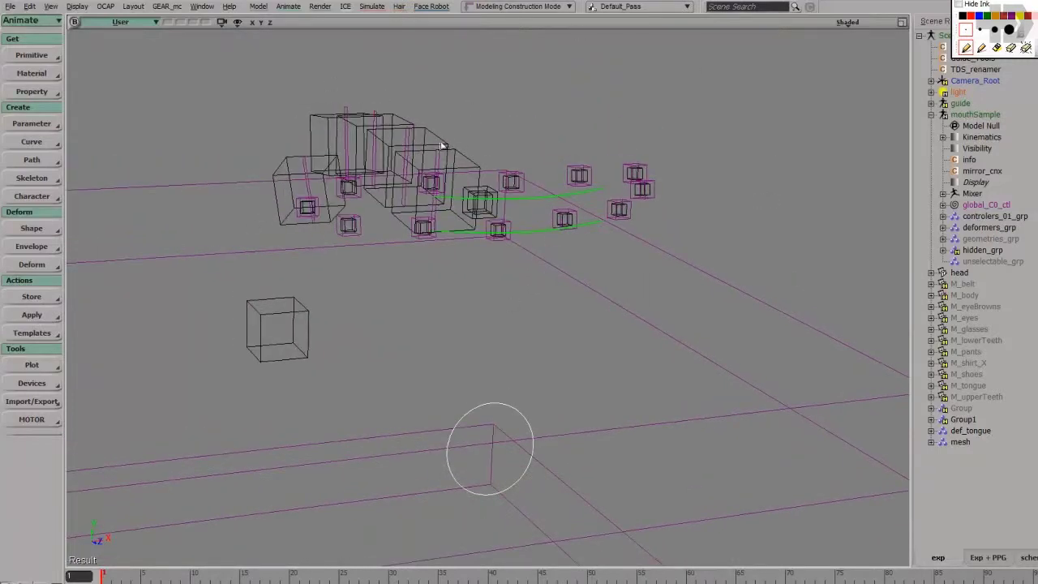
middle_click(236, 23)
scroll(430, 261, "down", 3)
middle_click_drag(424, 257, 528, 278)
scroll(494, 275, "down", 1)
Add the def_tongue group to the head's envelope deformers with Automatically Reassign Envelope off.
left_click(461, 332)
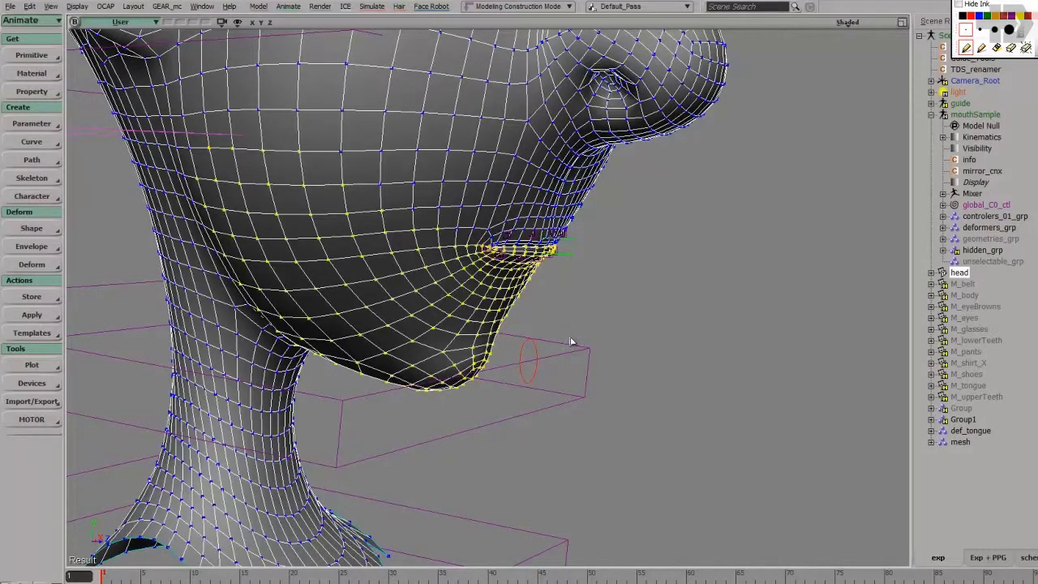
middle_click_drag(668, 372, 604, 368)
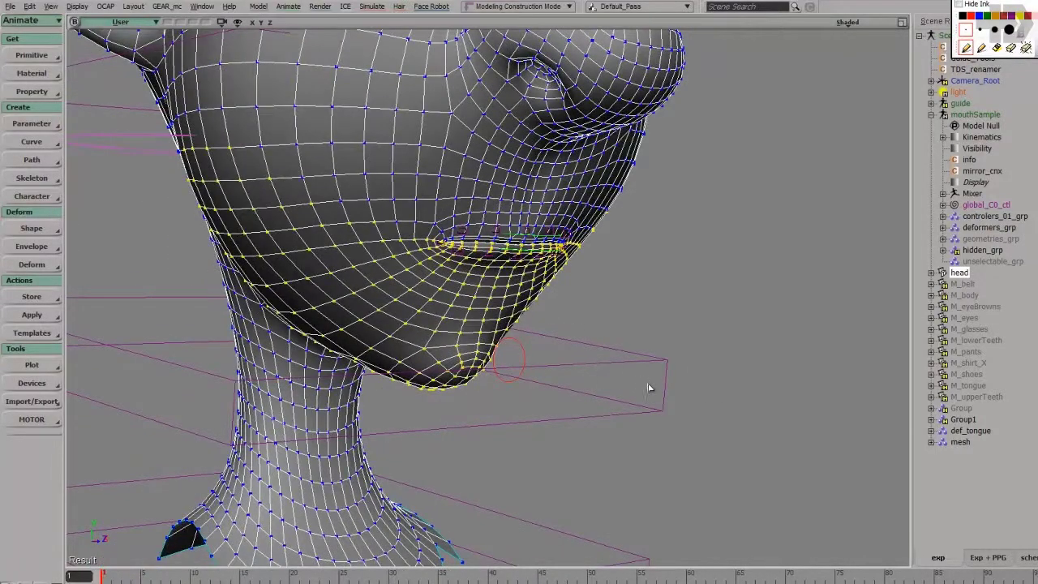
left_click(34, 247)
left_click(136, 247)
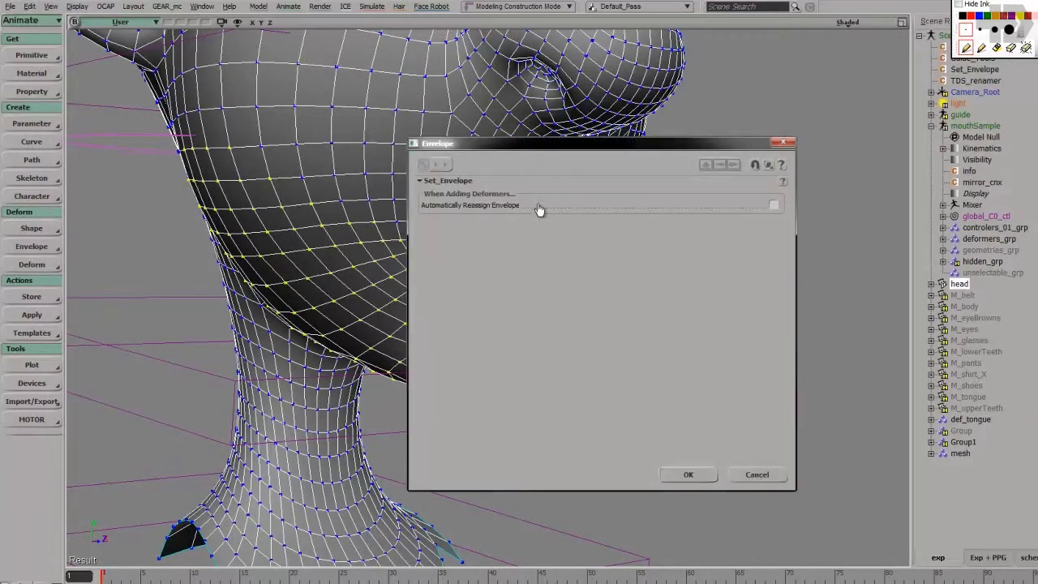
left_click(689, 475)
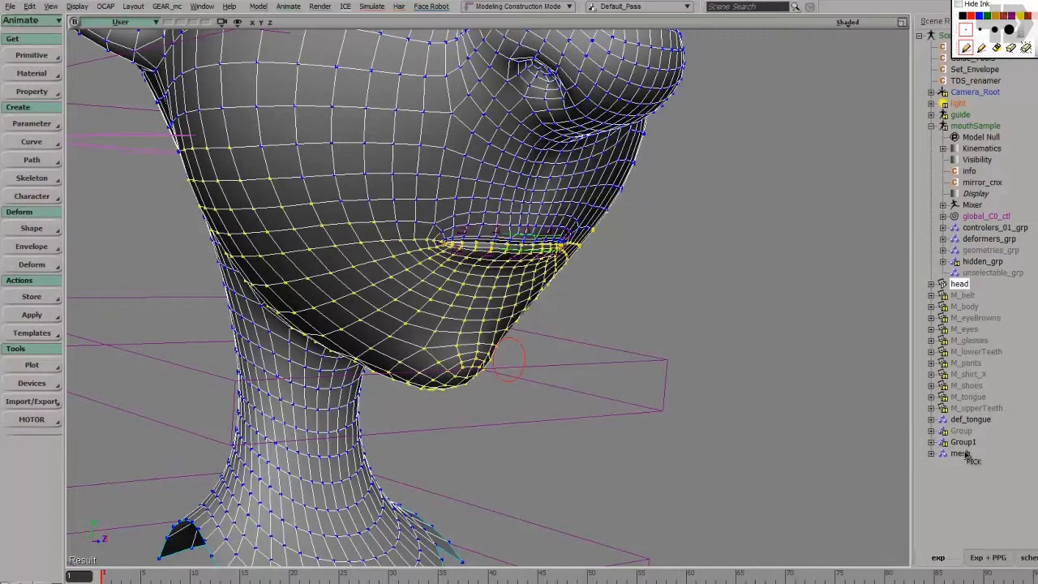
left_click(973, 423)
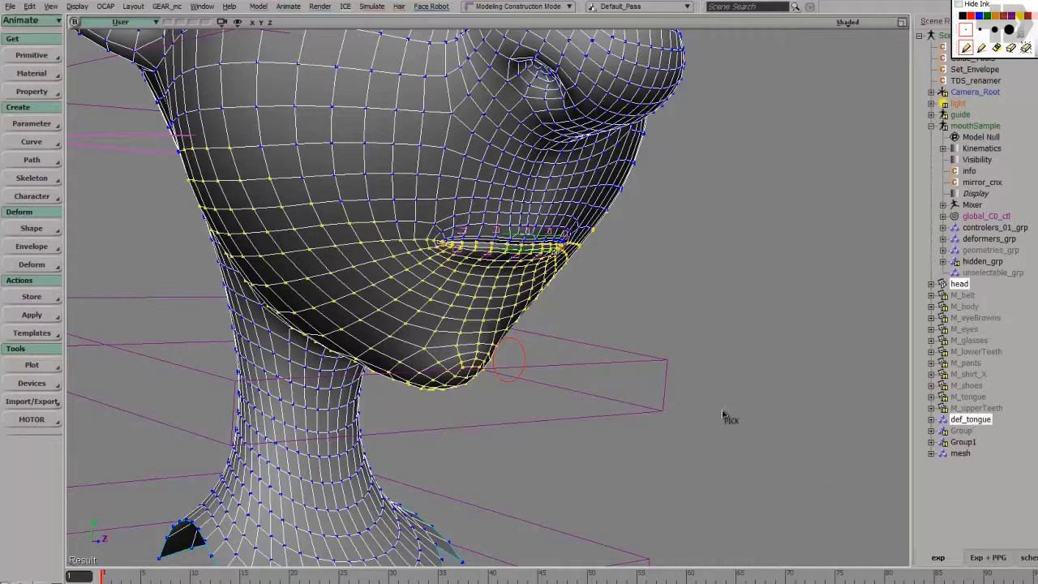
Lower the circular chin control to open the mouth wide and expose the inner lips.
left_click(523, 356)
mouse_move(653, 370)
right_mouse_down()
mouse_move(650, 355)
mouse_move(659, 359)
right_mouse_up()
key("v")
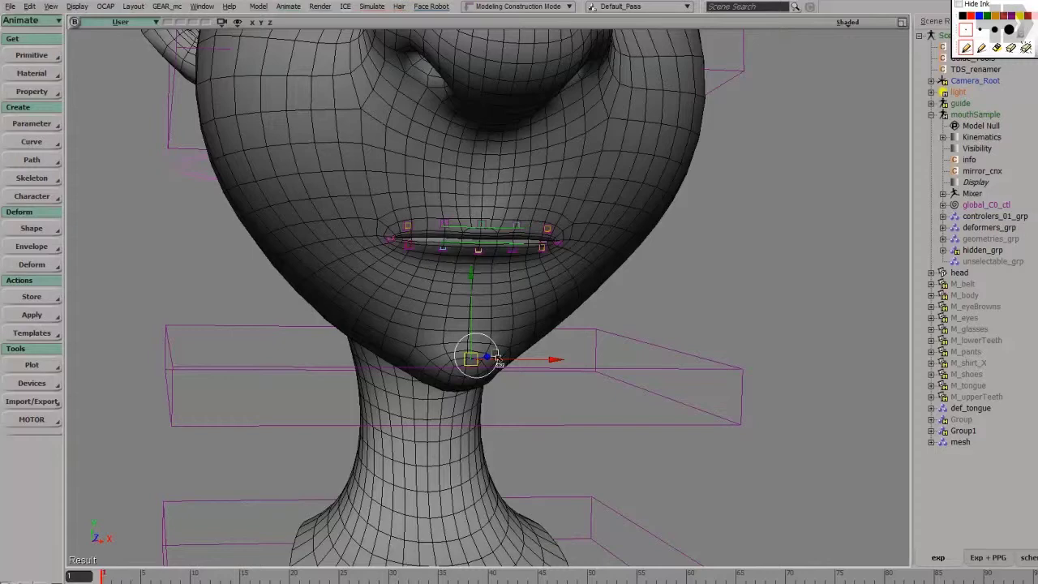
left_click_drag(470, 296, 471, 354)
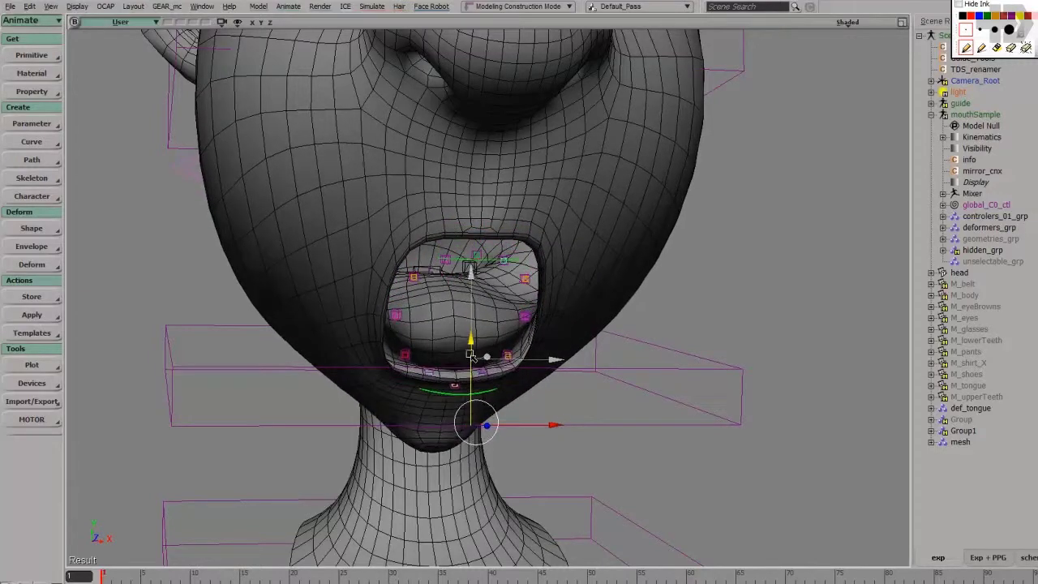
scroll(527, 331, "up", 4)
right_click_drag(563, 399, 570, 390)
Select the loop of polygons running around the lip edge of the head mesh.
key("space")
left_click(513, 454)
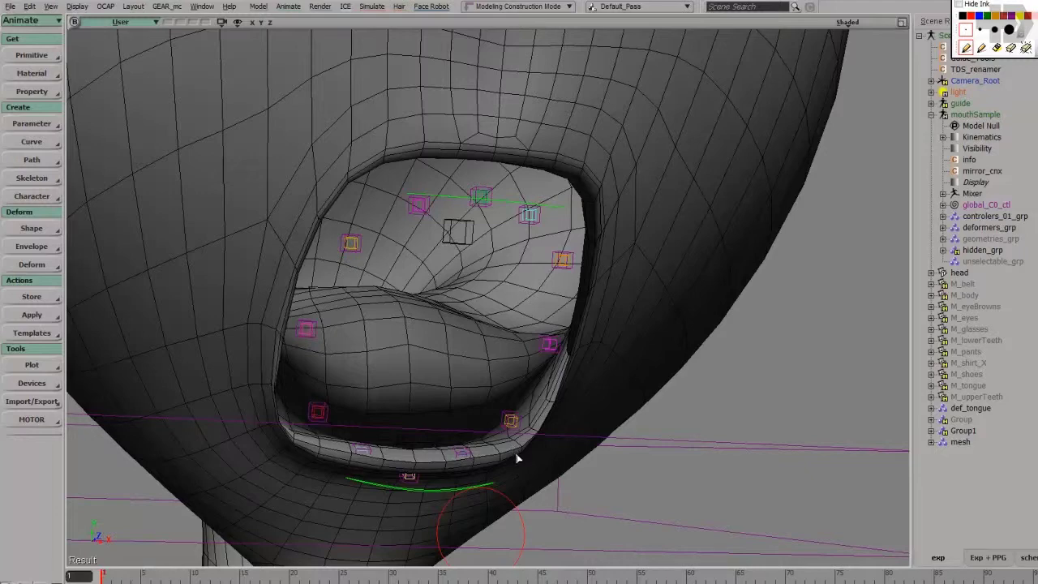
left_click(515, 461)
key("u")
left_click(452, 457)
middle_click(484, 457, "alt")
Expand the lip loop selection to the neighbouring polygon rings and convert it to points.
right_click_drag(661, 395, 677, 373)
key("shift+equal")
key("shift+equal")
key("shift+equal")
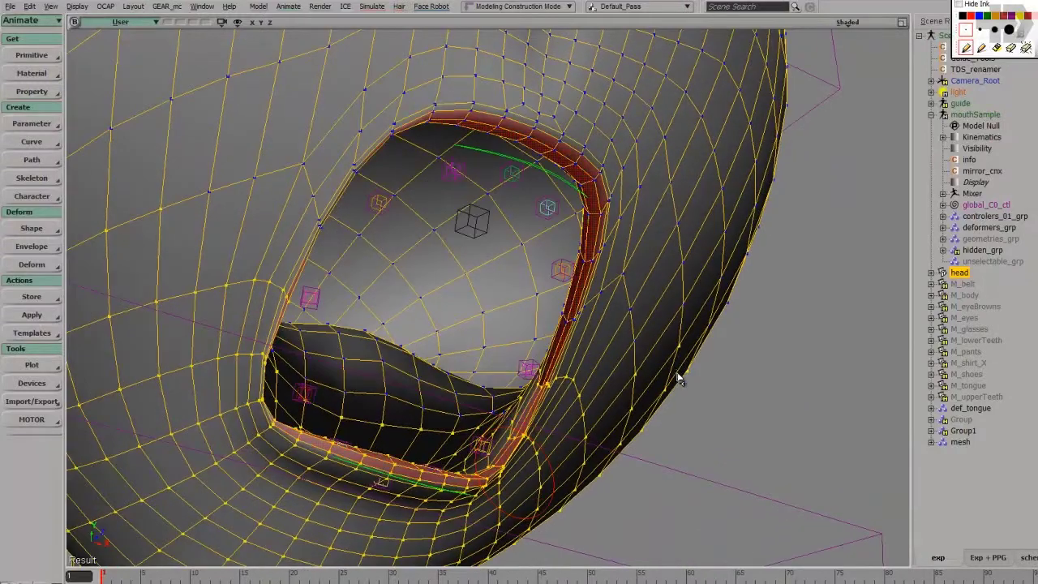
key("shift+equal")
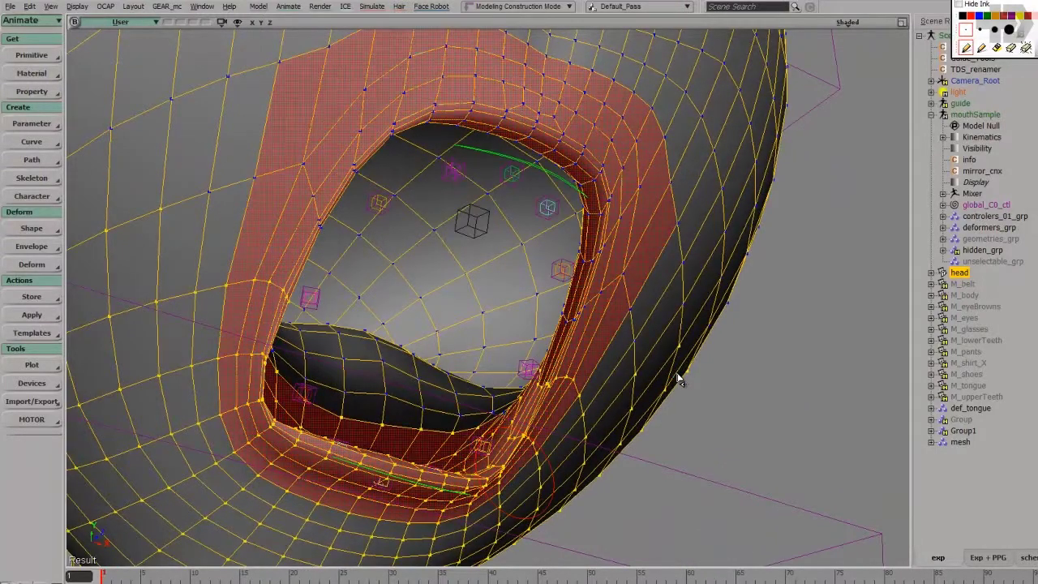
key("shift+minus")
right_click_drag(606, 331, 585, 350)
middle_click_drag(585, 350, 577, 356)
right_click_drag(577, 355, 613, 364)
key("t")
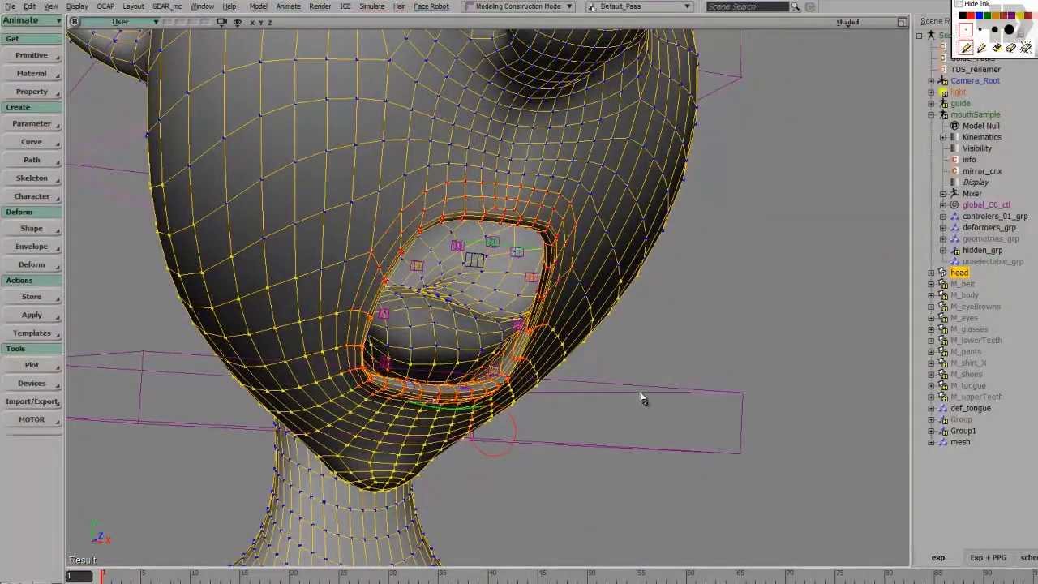
Reassign the selected lip points locally to the def_tongue deformers with the mouth open.
right_click_drag(665, 295, 671, 290)
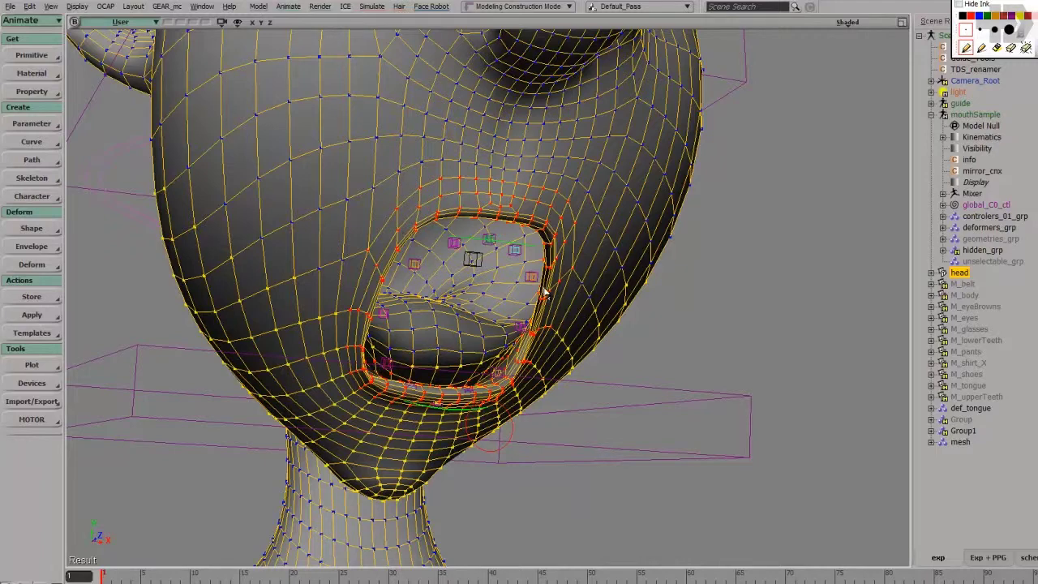
left_click(36, 247)
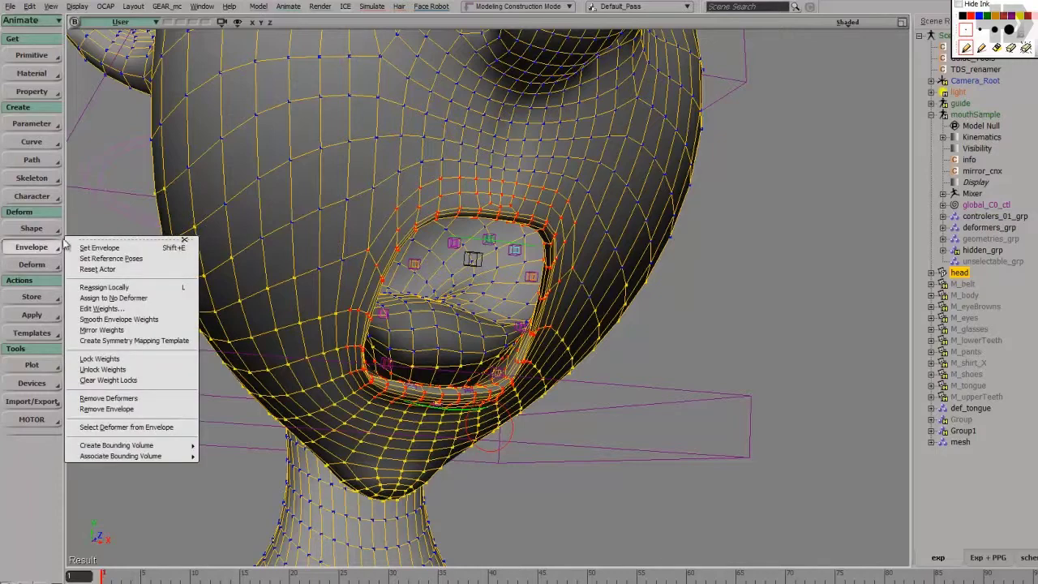
left_click(130, 289)
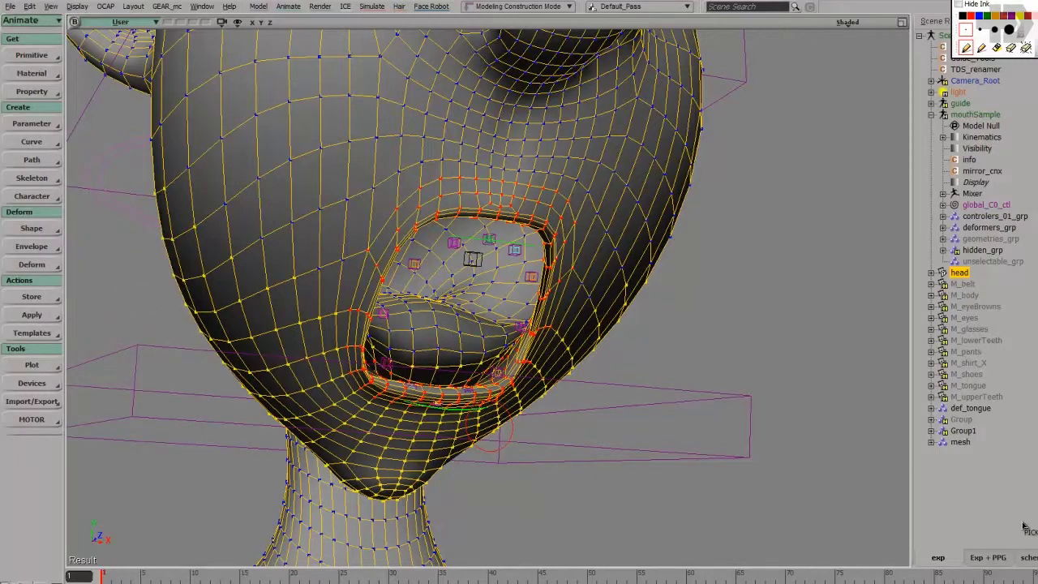
left_click(971, 410)
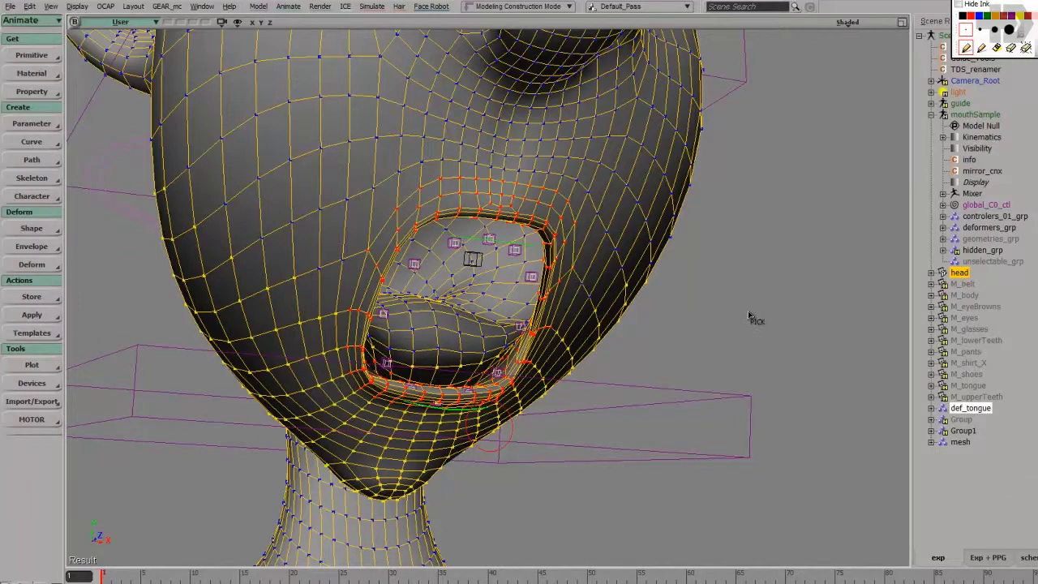
right_click(746, 311)
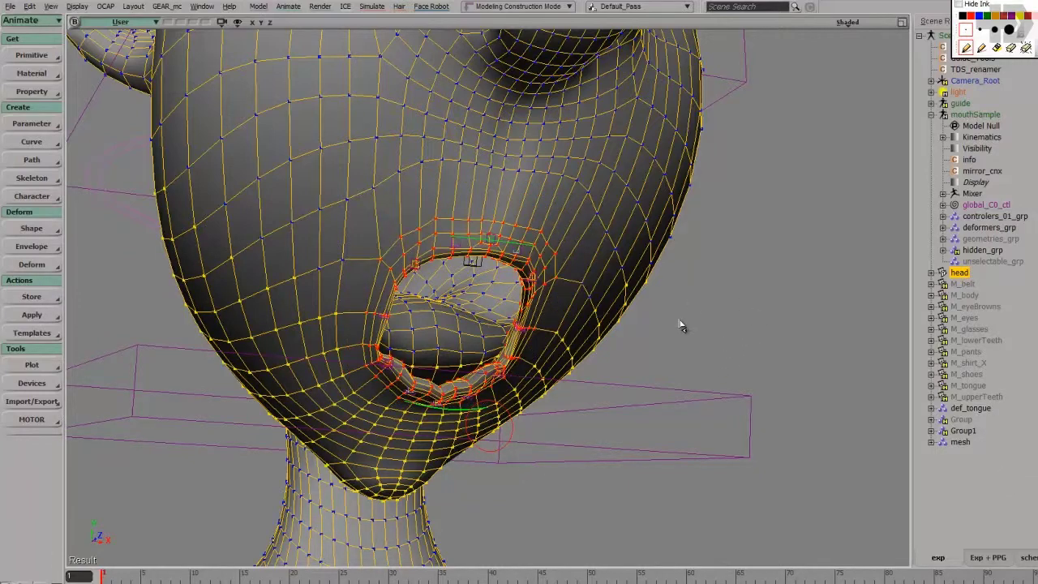
scroll(603, 396, "up", 4)
scroll(604, 394, "up", 2)
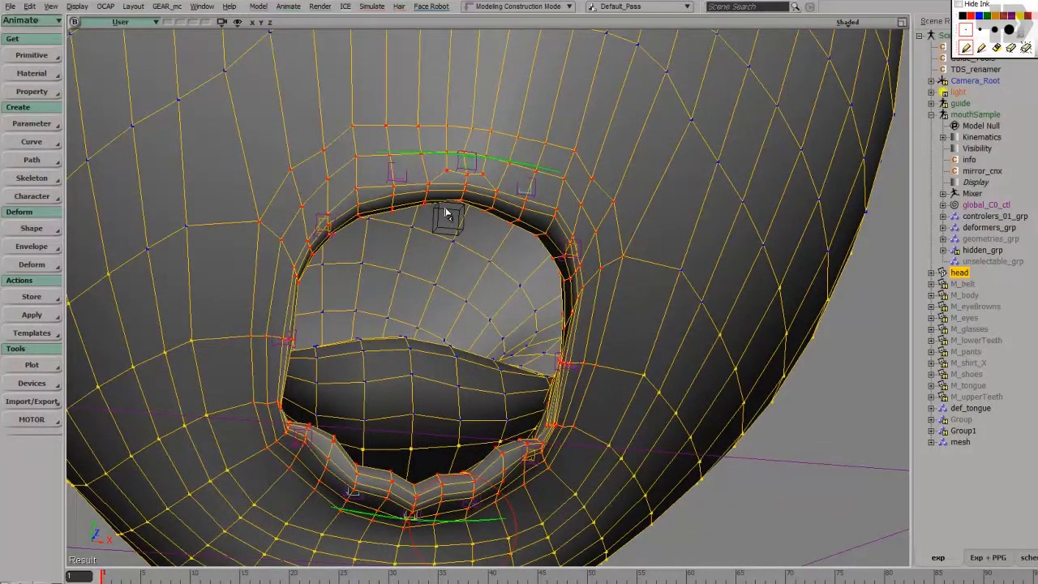
scroll(412, 389, "down", 4)
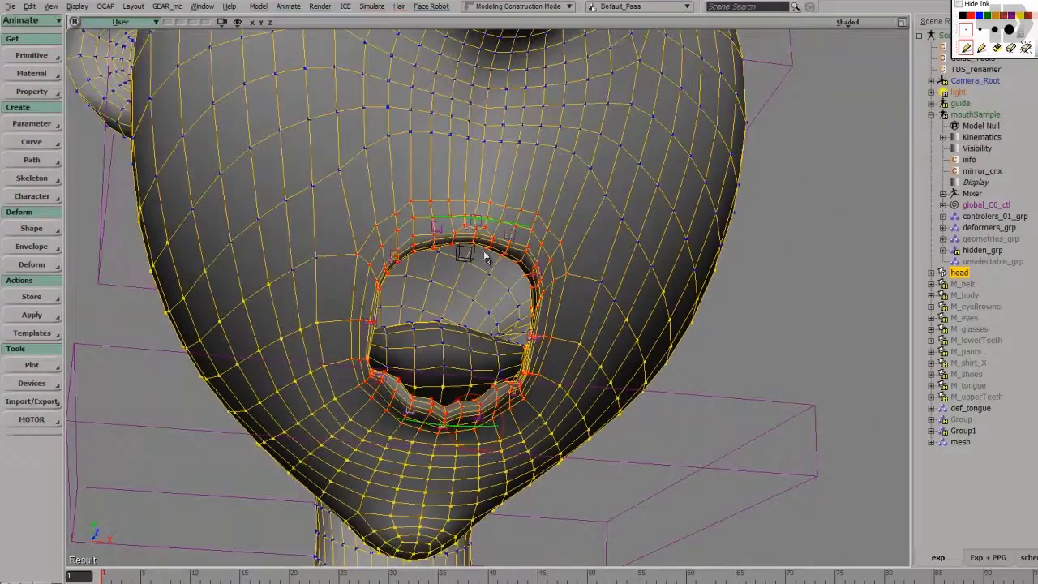
Return the chin control to its closed-mouth position.
right_click_drag(484, 256, 511, 408)
scroll(511, 407, "down", 3)
key("space")
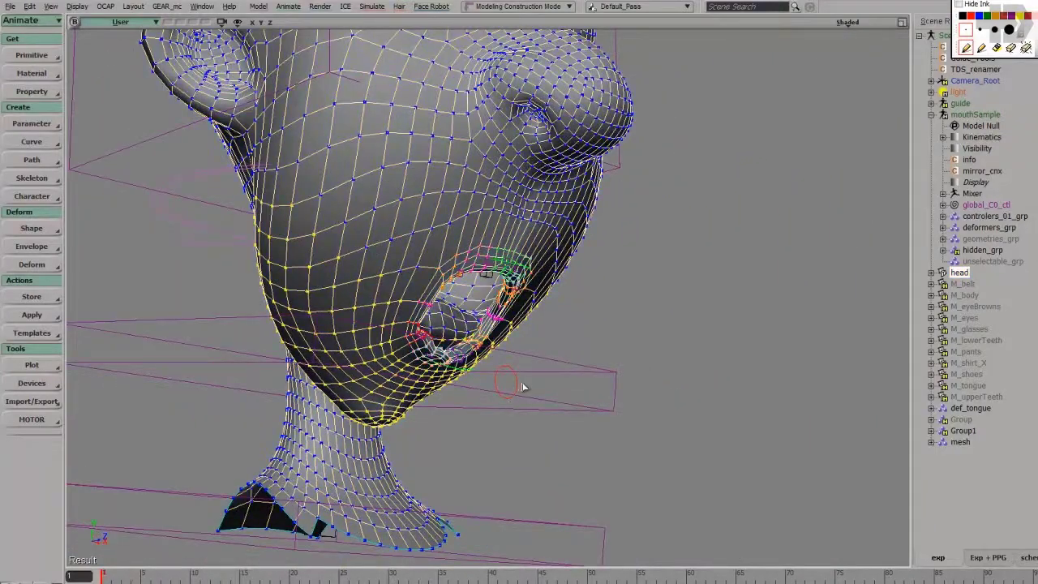
left_click(517, 385)
key("ctrl+z")
Restore the head's lip point selection and reassign those points to the def_tongue deformers with the mouth closed.
scroll(607, 305, "up", 6)
right_click_drag(607, 306, 619, 351)
left_click(598, 326)
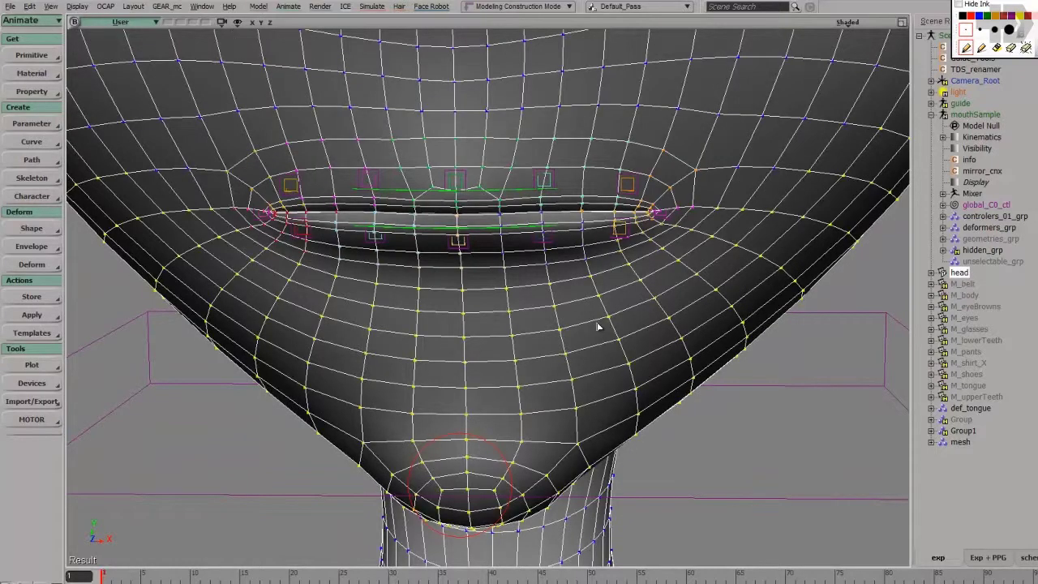
key("y")
key("t")
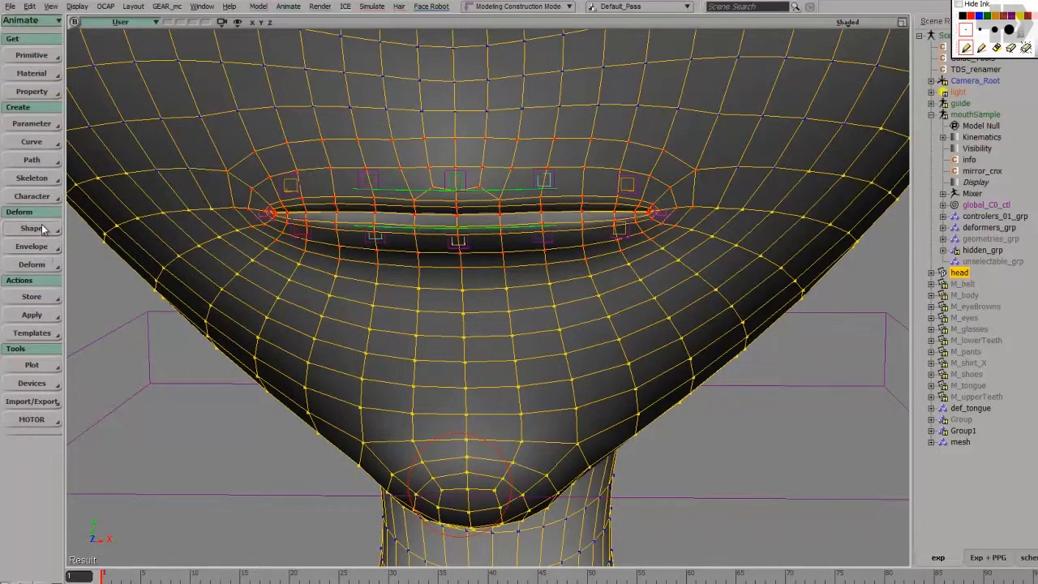
left_click(43, 244)
left_click(969, 408)
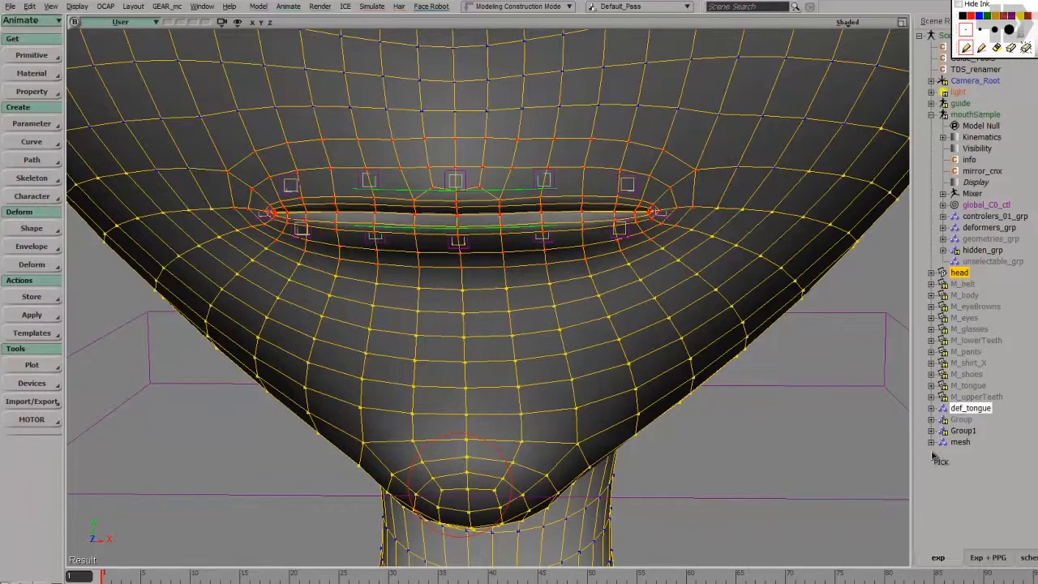
right_click(745, 432)
Rename the def_tongue group to def_lips and clear the selection.
left_click(977, 408)
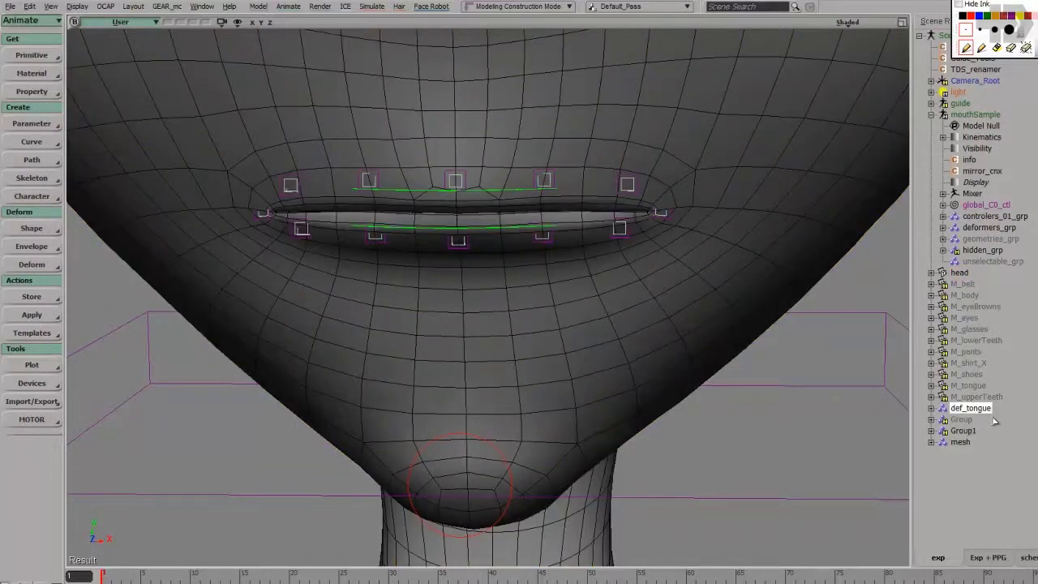
key("F2")
key("End")
key("BackSpace")
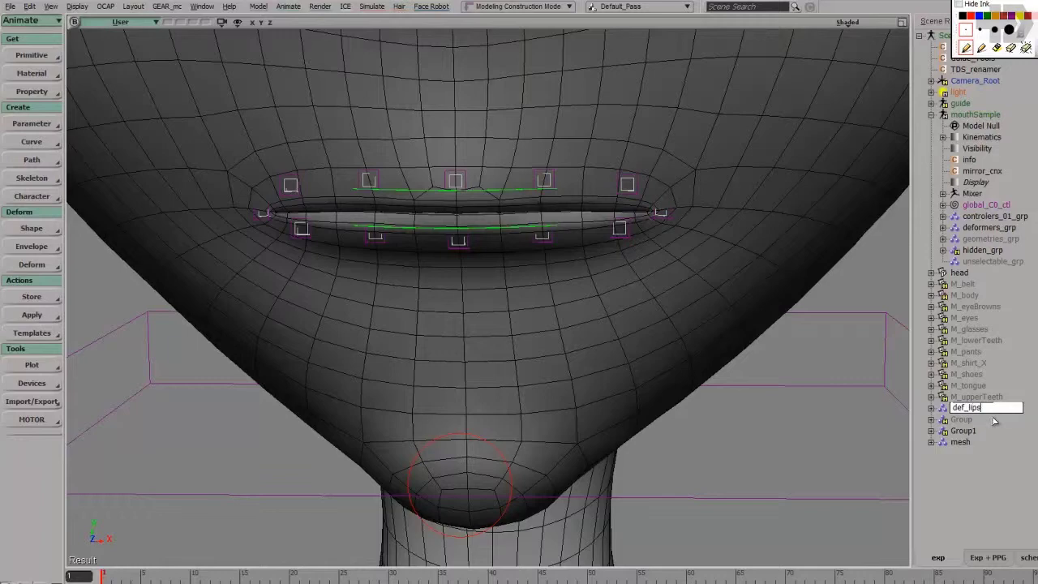
key("Return")
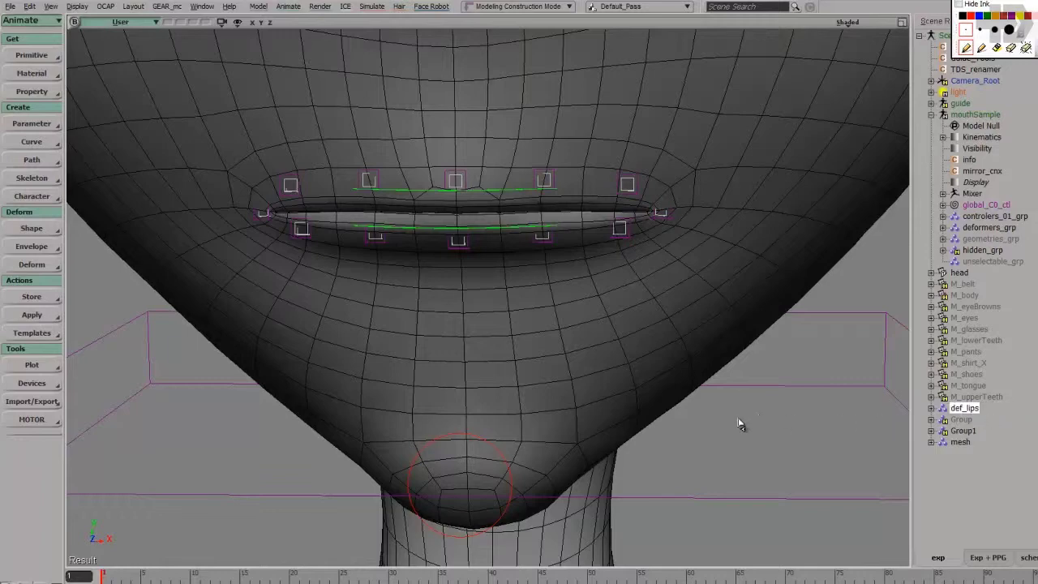
left_click(774, 433)
scroll(640, 425, "down", 5)
right_click_drag(600, 428, 635, 429)
scroll(628, 426, "up", 5)
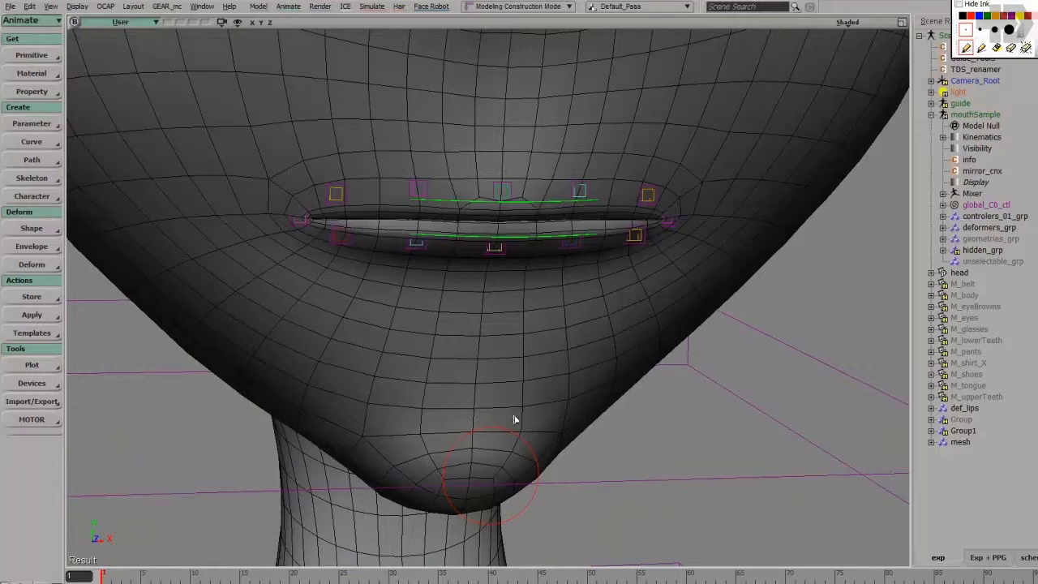
Lower the chin control to test how the reassigned lip points deform with the mouth open.
left_click(488, 429)
key("v")
left_click_drag(481, 394, 484, 459)
right_click_drag(518, 379, 596, 395)
middle_click_drag(595, 394, 572, 383)
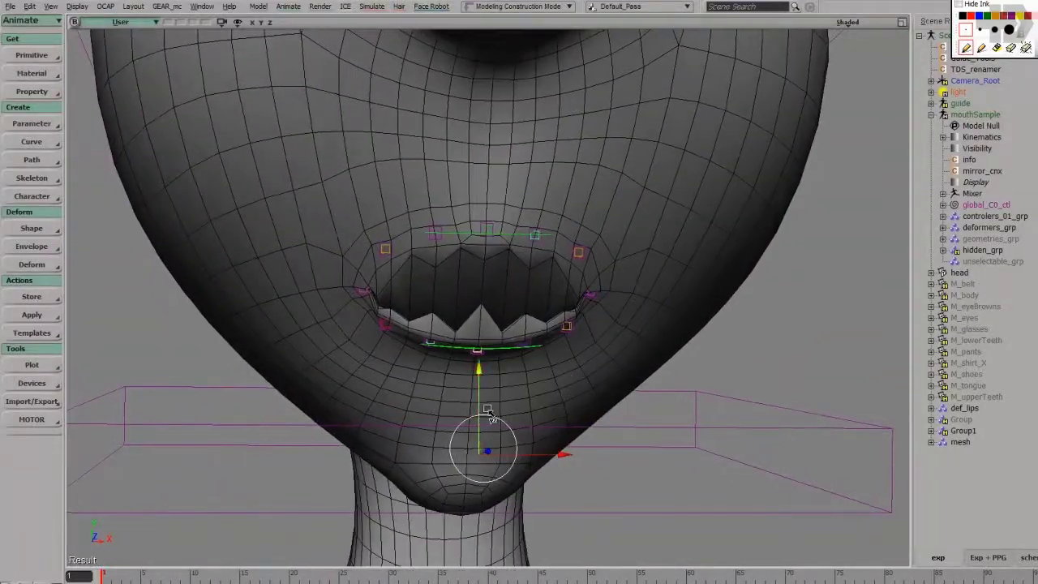
left_click_drag(479, 399, 534, 481)
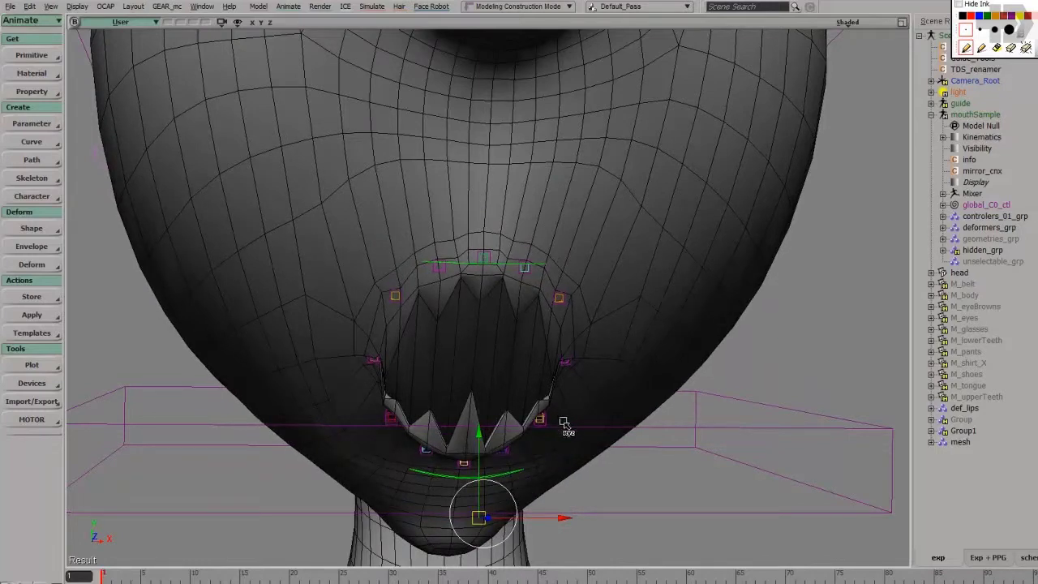
Undo the chin movement, the renaming of the lip deformer group and the closed-mouth reassignment of the lip points.
key("ctrl+z")
key("ctrl+z")
key("ctrl+z")
key("ctrl+z")
key("ctrl+z")
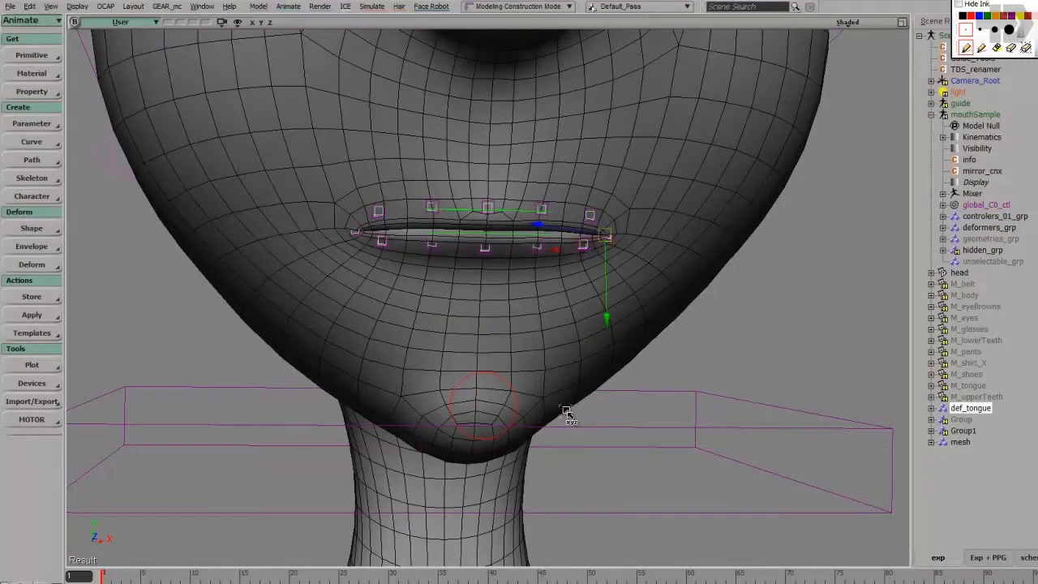
Move the chin control down to open the mouth.
left_click(566, 415)
left_click(565, 418)
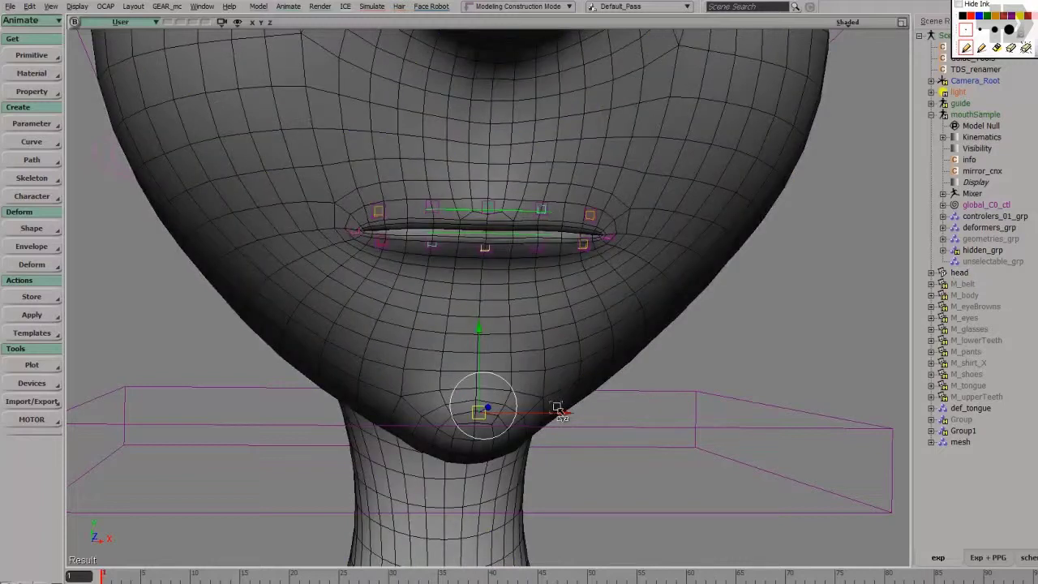
left_click_drag(558, 412, 561, 514)
Rename the def_tongue group as def_lips and clear the selection.
left_click(969, 408)
left_click(971, 408)
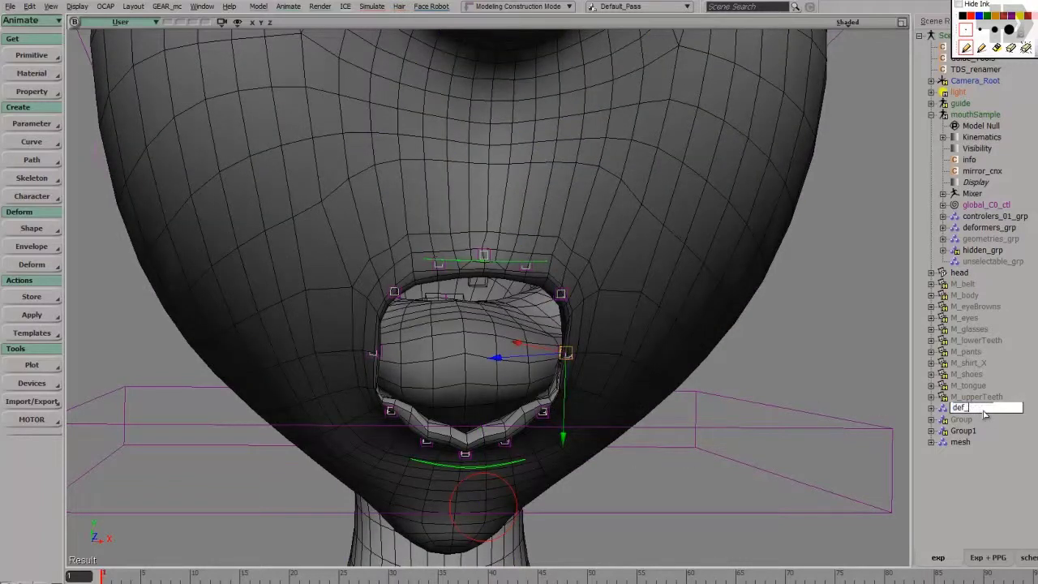
key("Return")
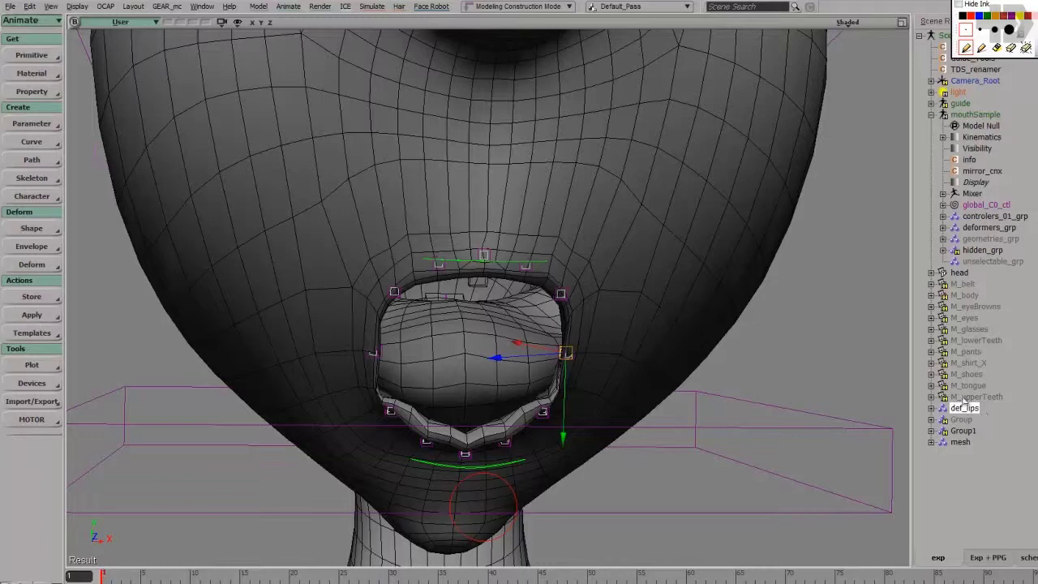
left_click(780, 354)
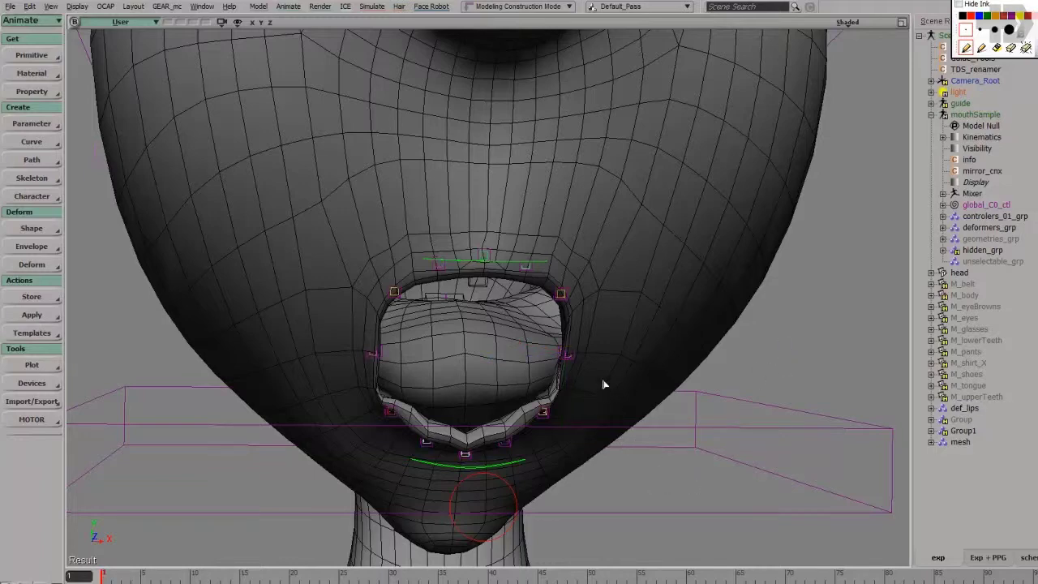
Move the chin control to different open-mouth positions and examine the lip deformation from the front and side.
left_click_drag(593, 416, 536, 382)
left_click(543, 379)
left_click_drag(584, 334, 509, 379)
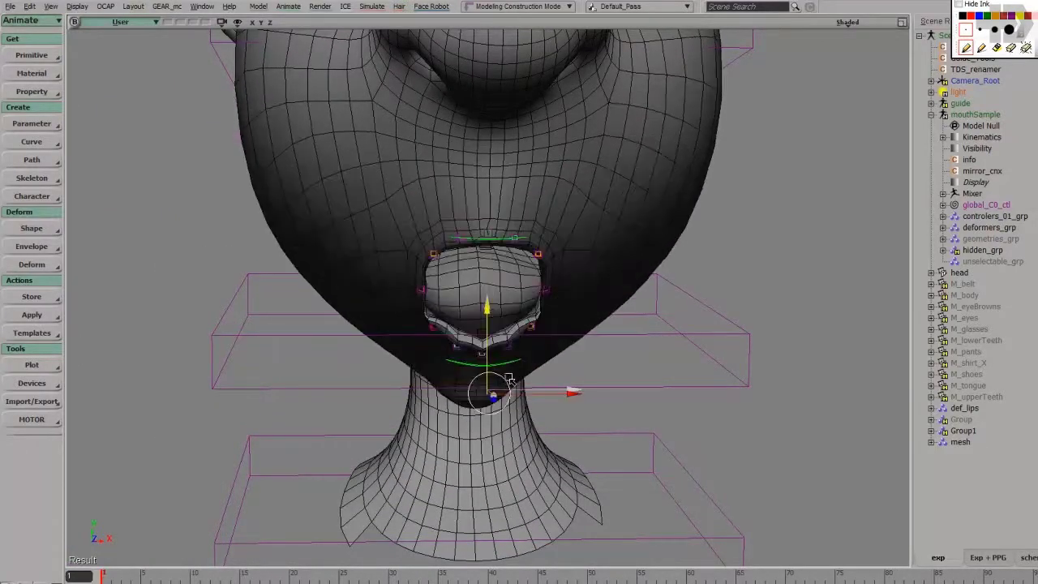
left_click_drag(630, 386, 559, 360)
left_click_drag(344, 445, 322, 394)
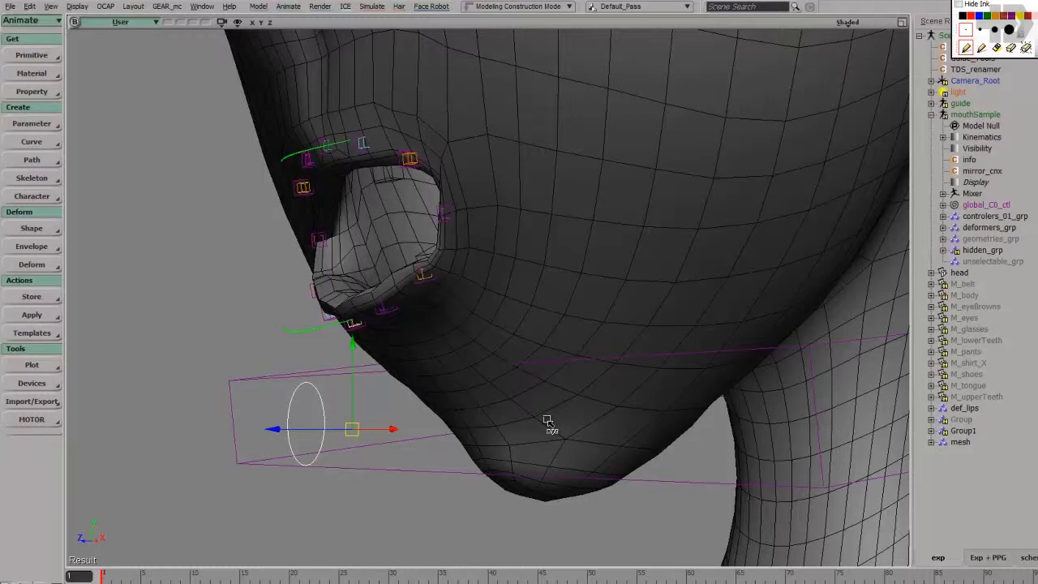
key("s")
right_click_drag(473, 442, 533, 446)
middle_click_drag(534, 446, 512, 444)
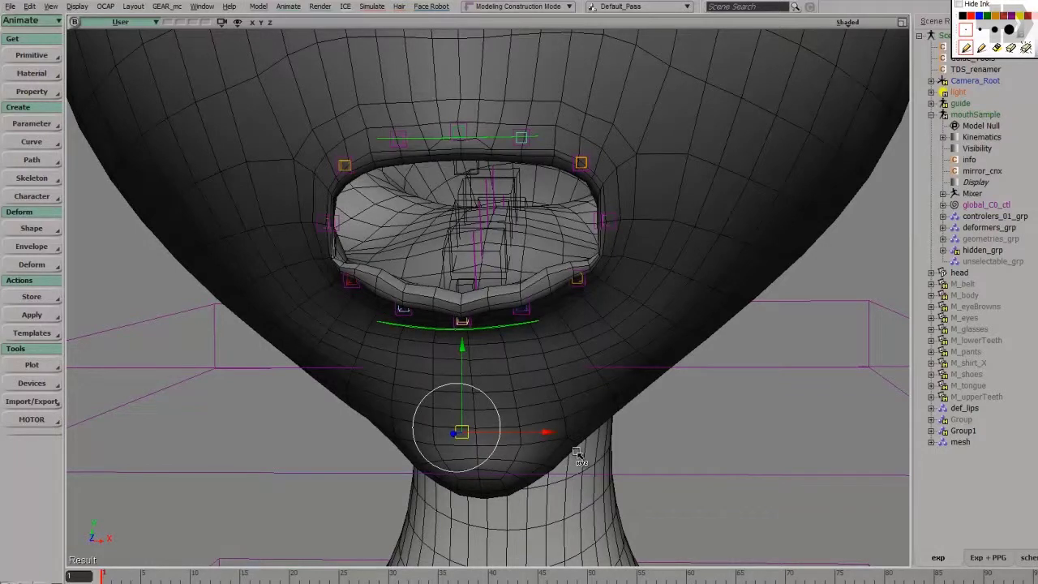
middle_click_drag(578, 386, 633, 381)
left_click_drag(633, 382, 605, 319)
Select the head and expand its polygon selection around the lips, reaching below the lower lip.
left_click(614, 301)
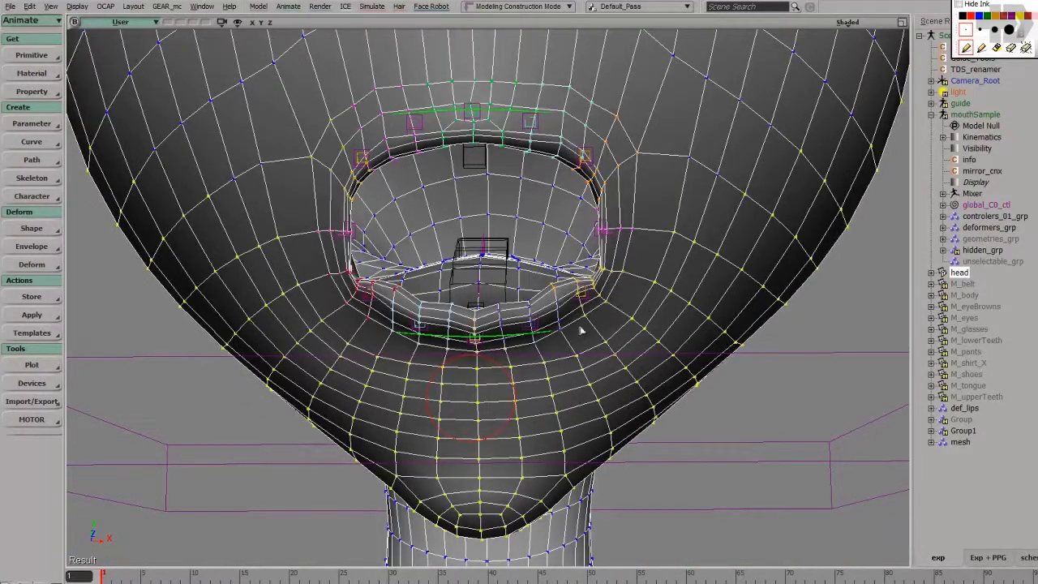
key("w")
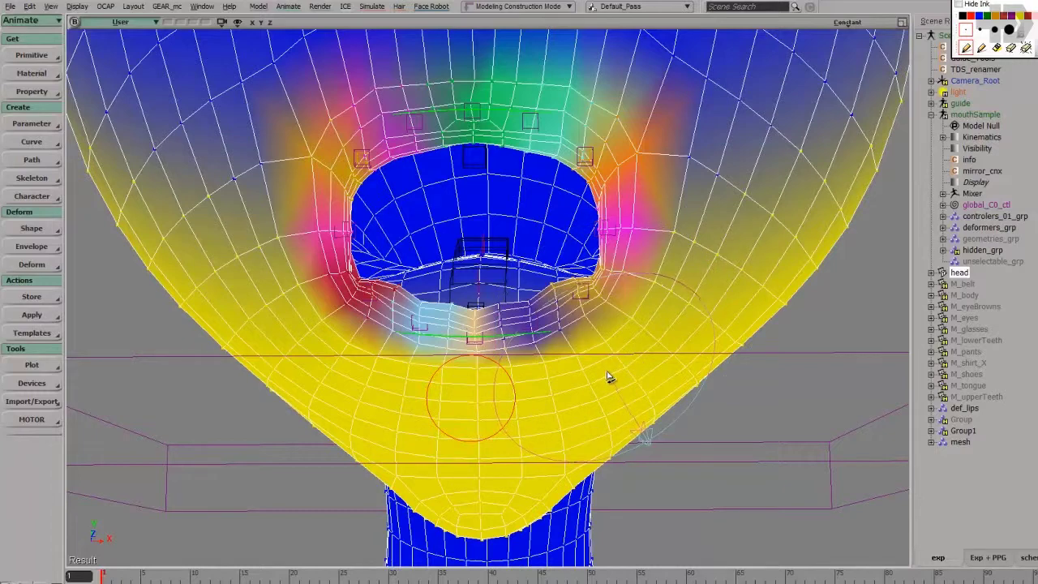
key("u")
key("shift+plus")
key("shift+plus")
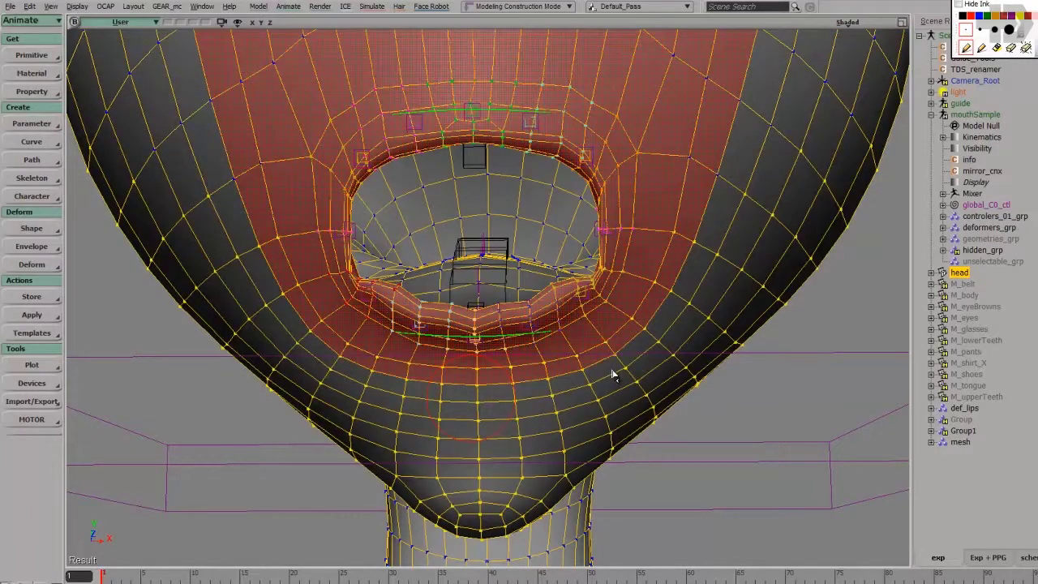
Apply a first Smooth Envelope Weights pass to the selected polygons around the mouth with the default settings.
left_click(45, 248)
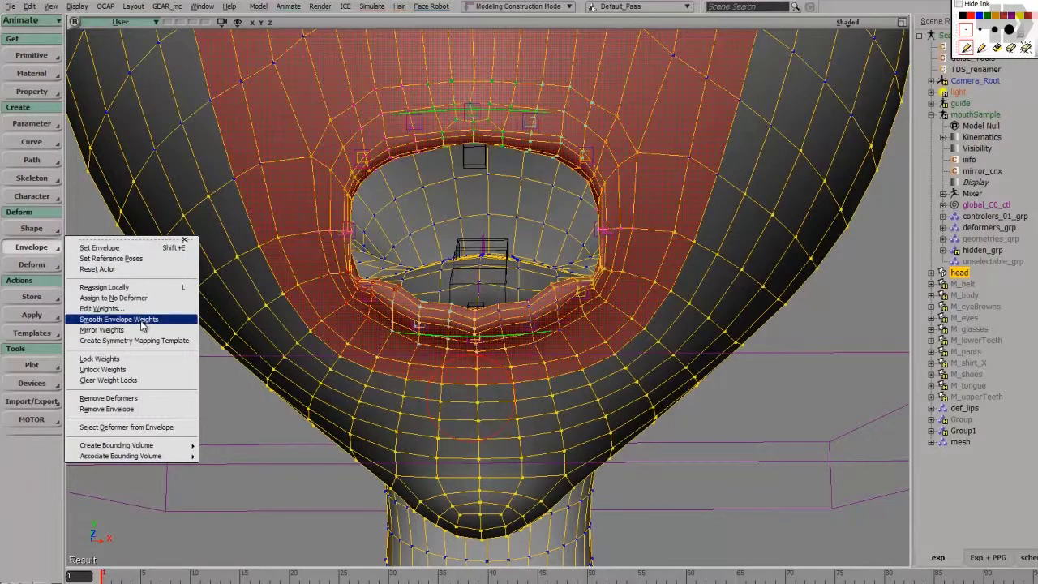
left_click(142, 319)
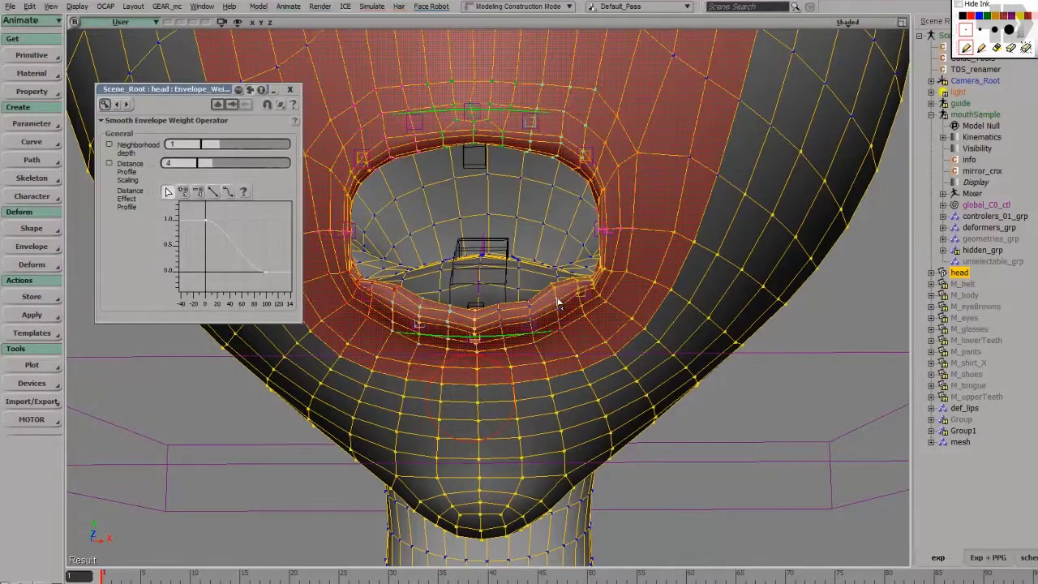
left_click(289, 89)
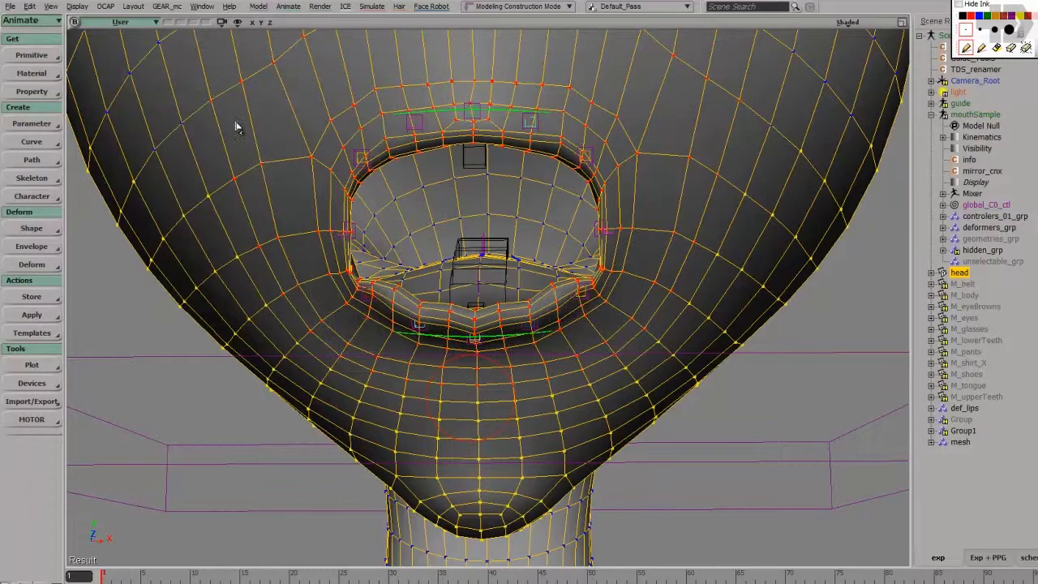
Smooth the mouth area's envelope weights again with neighborhood depth 3 and distance profile scaling 0.954, and leave component selection.
left_click(32, 246)
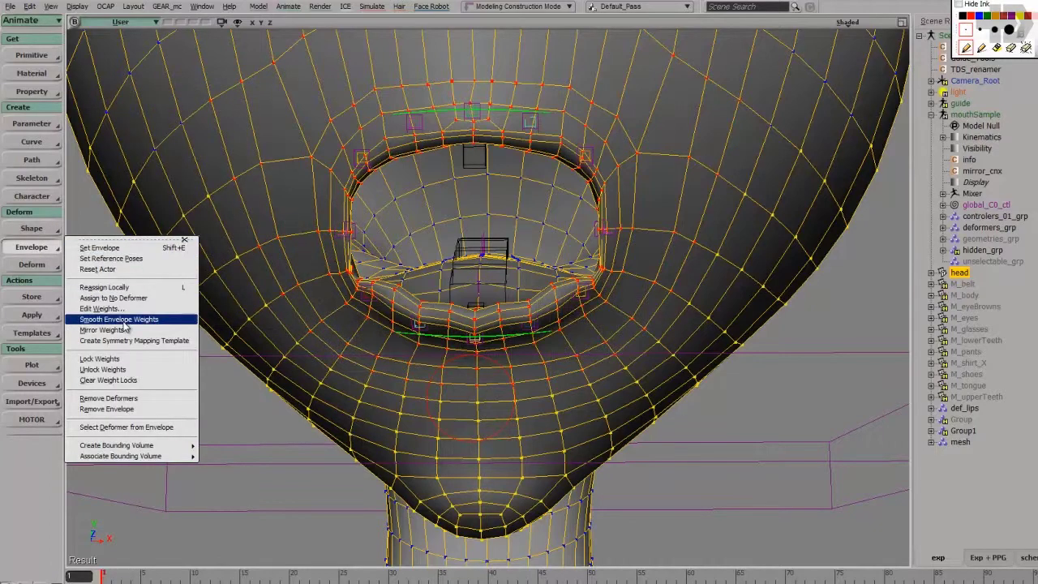
left_click(123, 320)
left_click_drag(194, 90, 148, 72)
left_click_drag(165, 143, 208, 133)
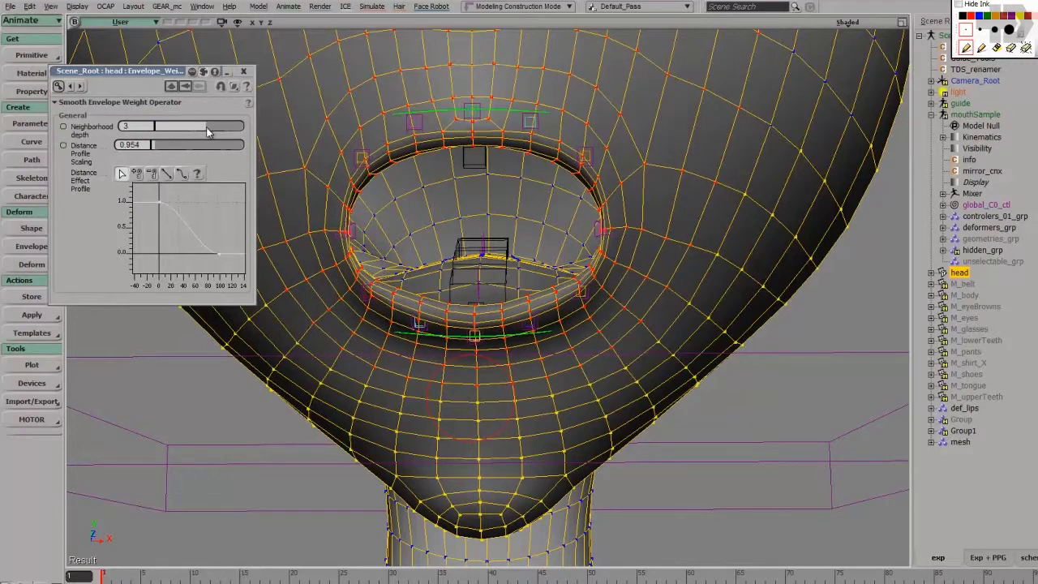
left_click(243, 71)
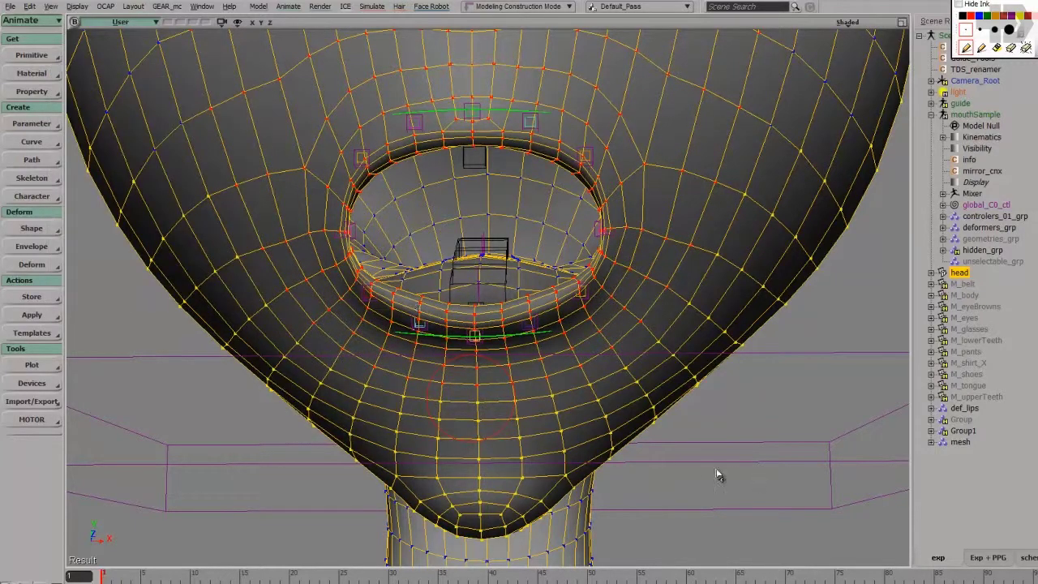
key("space")
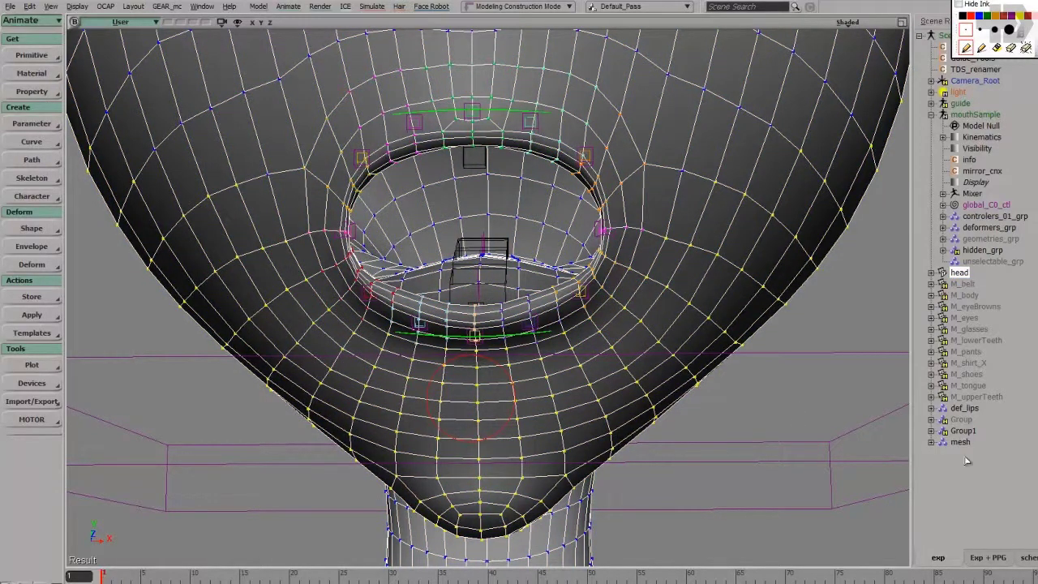
Reset the chin control's transforms to close the mouth.
left_click(513, 418)
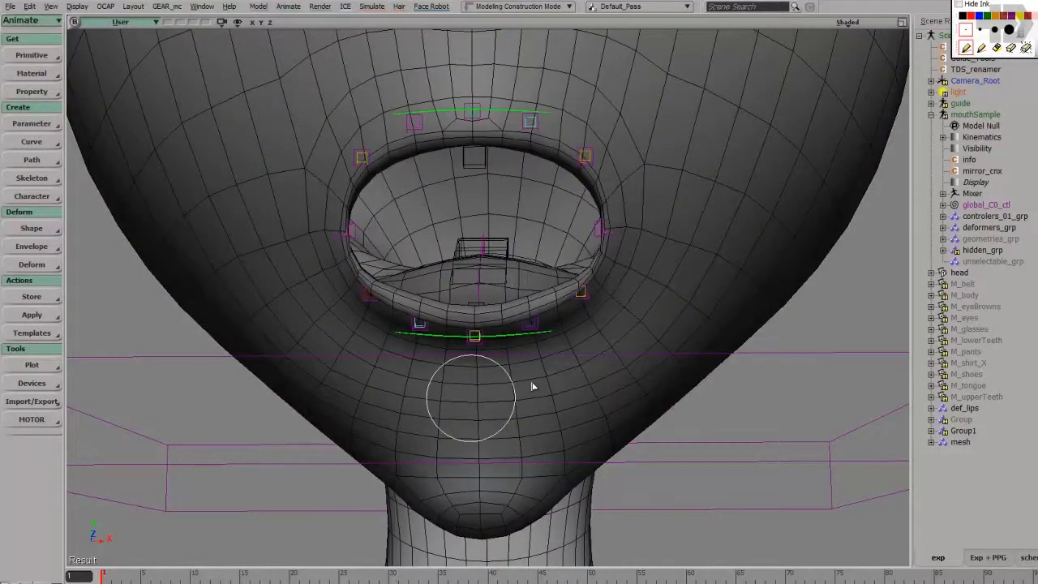
key("ctrl+shift+r")
middle_click_drag(533, 363, 519, 222)
right_click_drag(518, 222, 524, 292)
Try moving the chin control in several directions to test the smoothed lips, and undo the last test moves.
mouse_move(510, 268)
left_mouse_down()
mouse_move(540, 359)
mouse_move(505, 259)
mouse_move(501, 290)
mouse_move(514, 256)
mouse_move(538, 262)
mouse_move(526, 292)
mouse_move(475, 296)
mouse_move(535, 297)
mouse_move(478, 304)
mouse_move(503, 305)
mouse_move(521, 255)
left_mouse_up()
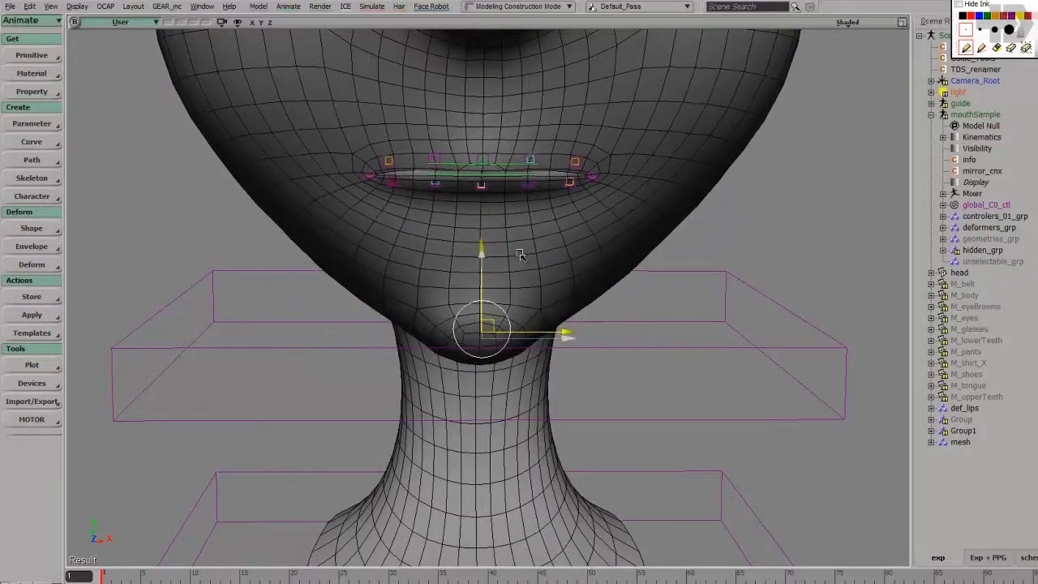
left_click_drag(547, 285, 527, 271)
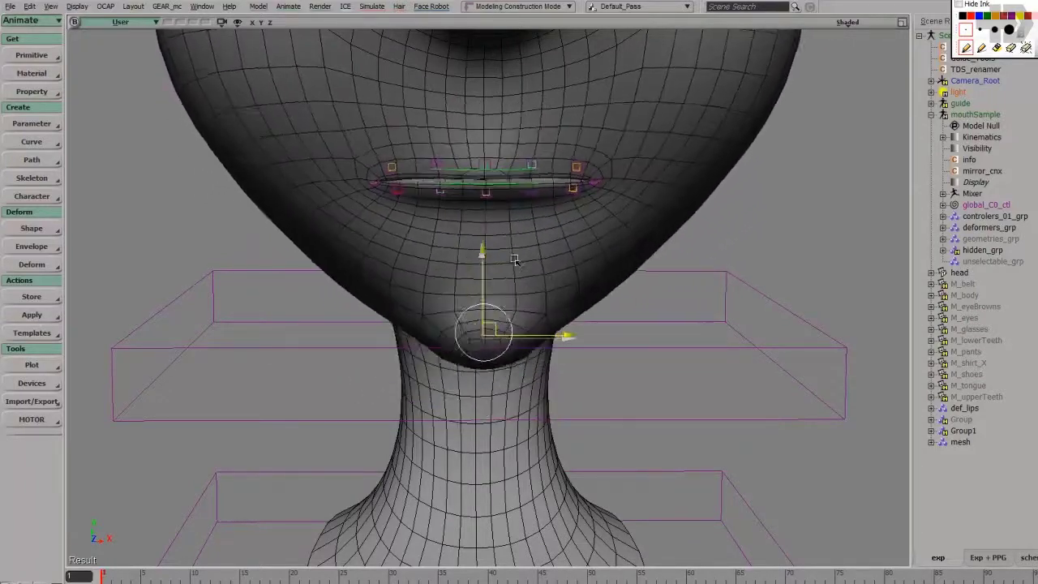
left_click_drag(543, 252, 476, 280)
middle_click_drag(558, 340, 607, 340)
left_click_drag(581, 333, 632, 199)
left_click_drag(636, 237, 658, 306)
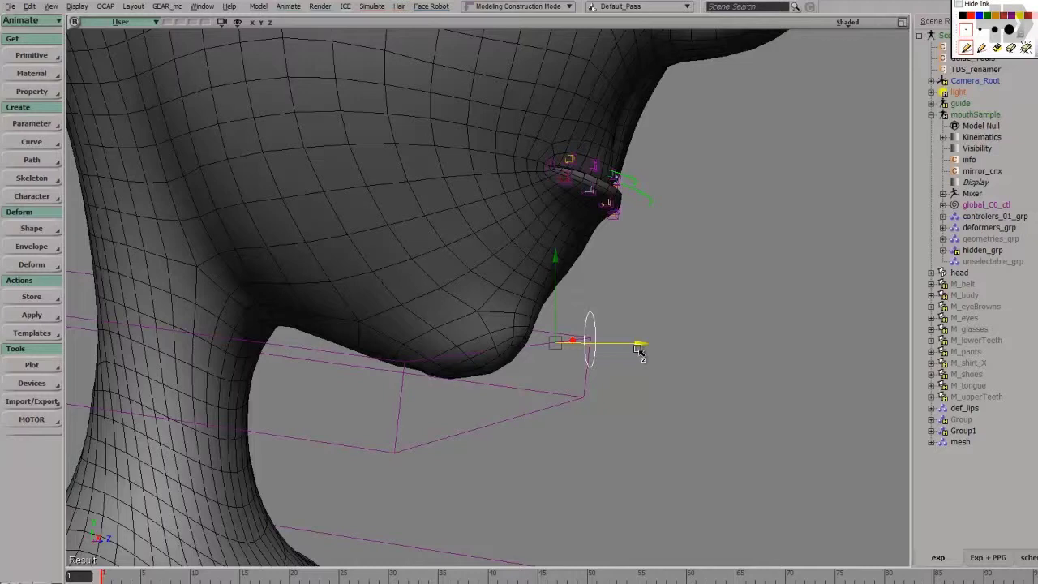
mouse_move(616, 302)
left_mouse_down()
mouse_move(604, 327)
mouse_move(605, 292)
mouse_move(625, 290)
mouse_move(626, 313)
left_mouse_up()
right_click_drag(658, 308, 526, 296)
left_click_drag(569, 277, 577, 298)
key("ctrl+z")
key("ctrl+z")
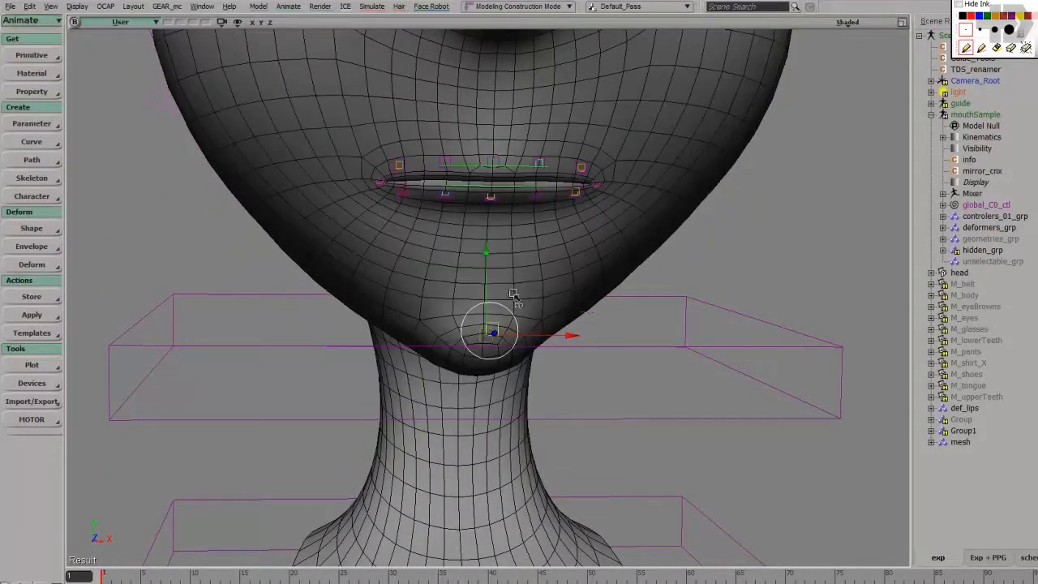
Show the head in wireframe from the side and unhide the objects belonging to Group.
right_click_drag(550, 303, 648, 297)
middle_click_drag(648, 297, 567, 273)
left_click_drag(561, 243, 604, 352)
key("4")
mouse_move(609, 302)
middle_mouse_down()
mouse_move(674, 304)
mouse_move(712, 352)
middle_mouse_up()
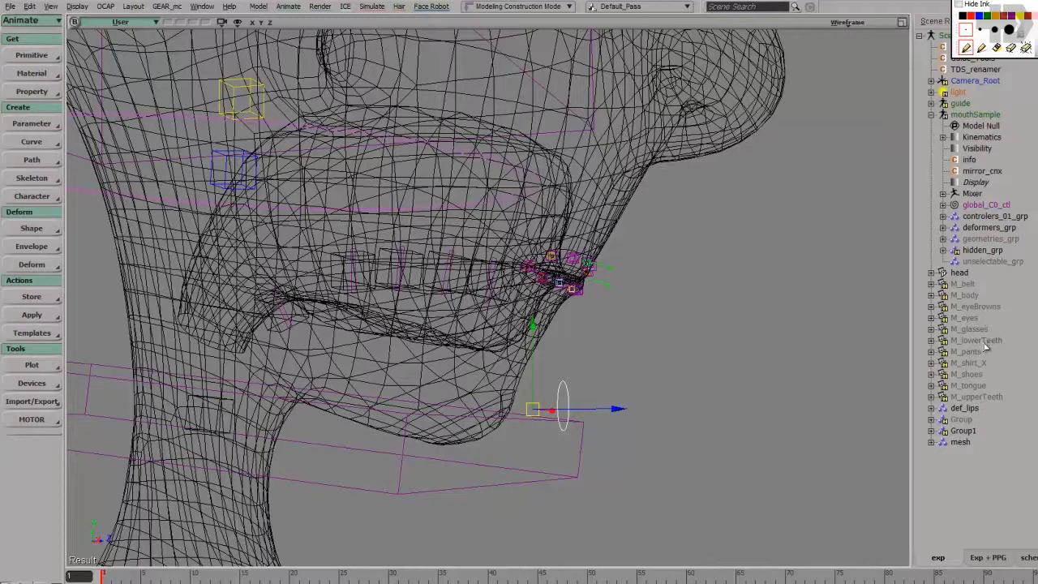
left_click(985, 346)
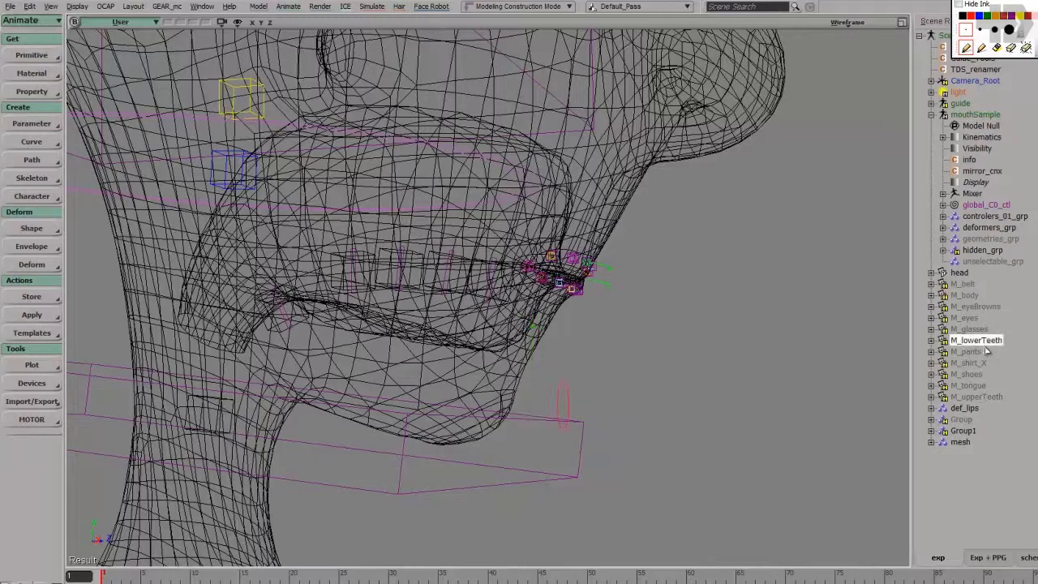
left_click(970, 422)
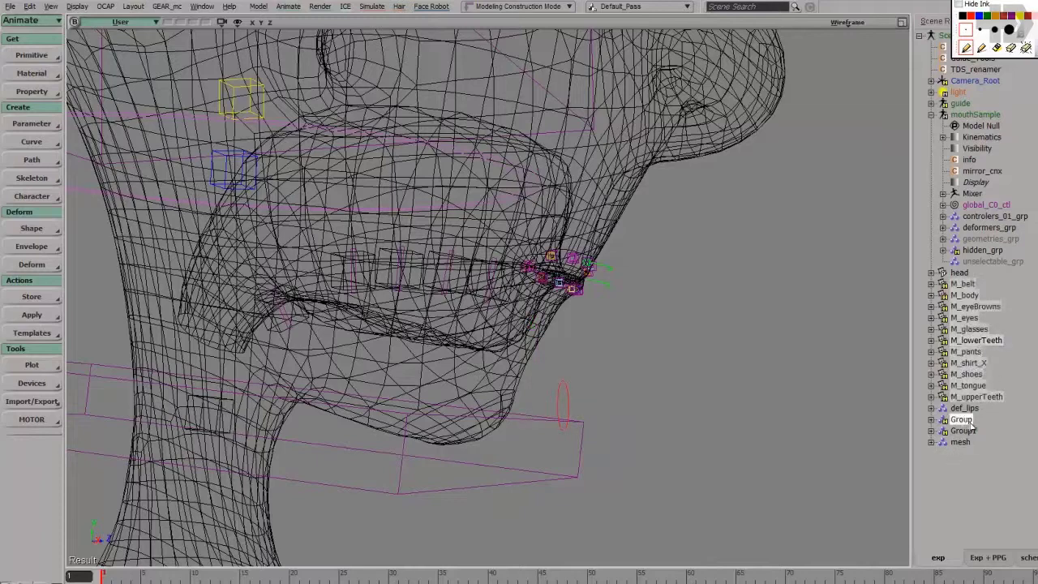
Select the M_upperTeeth mesh and frame it together with the surrounding mouth deformers.
left_click(979, 343)
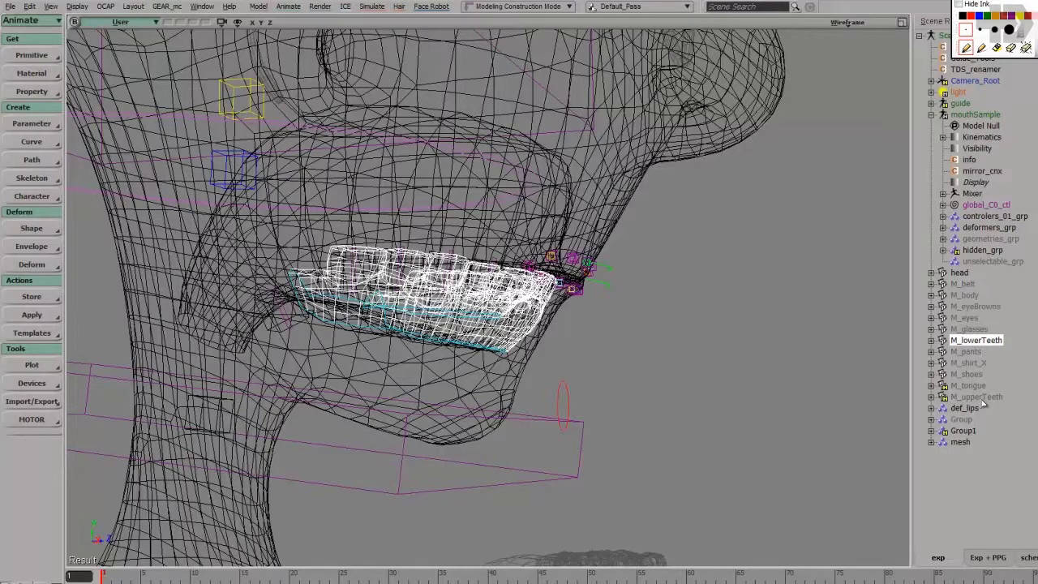
left_click(977, 397)
key("super")
key("Escape")
key("f")
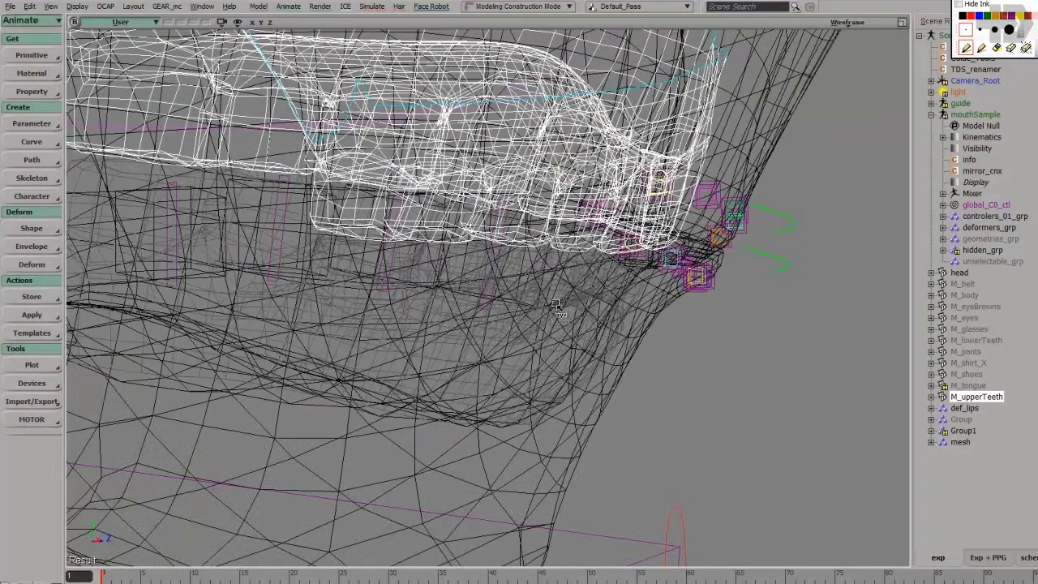
right_click_drag(674, 287, 723, 350)
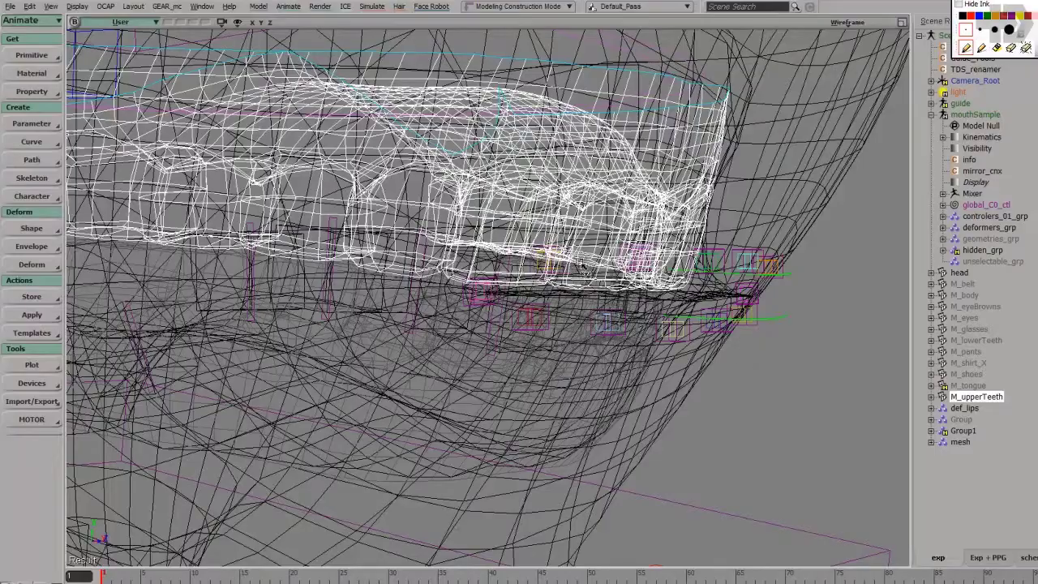
middle_click_drag(584, 264, 602, 236)
right_click_drag(561, 270, 600, 287)
middle_click_drag(600, 286, 573, 322)
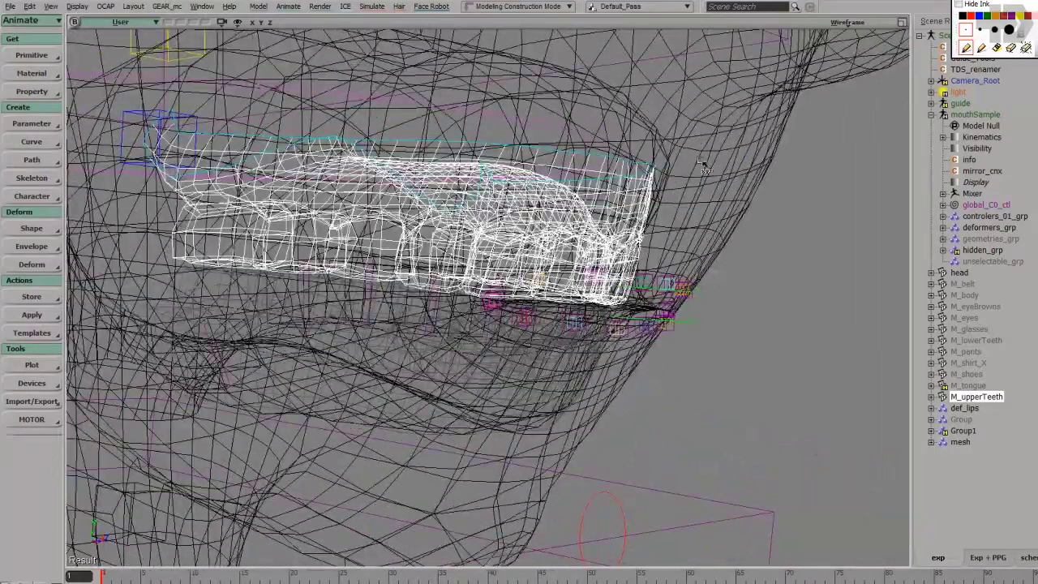
Envelope the M_upperTeeth mesh to the upper teeth deformer, hiding 3D geometry while picking the deformer and showing it again.
left_click(236, 22)
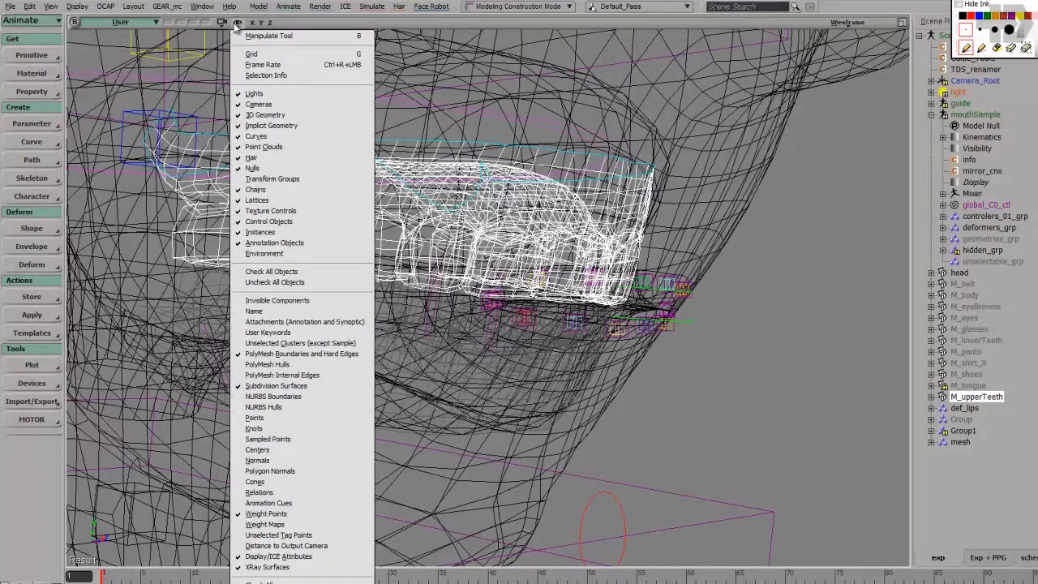
left_click(280, 114)
scroll(612, 312, "up", 3)
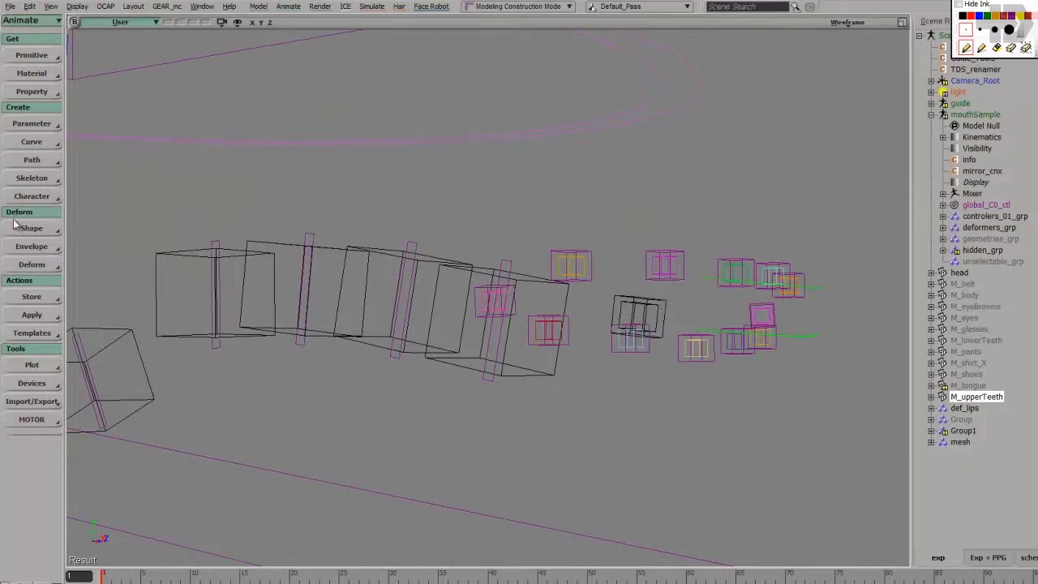
left_click(33, 245)
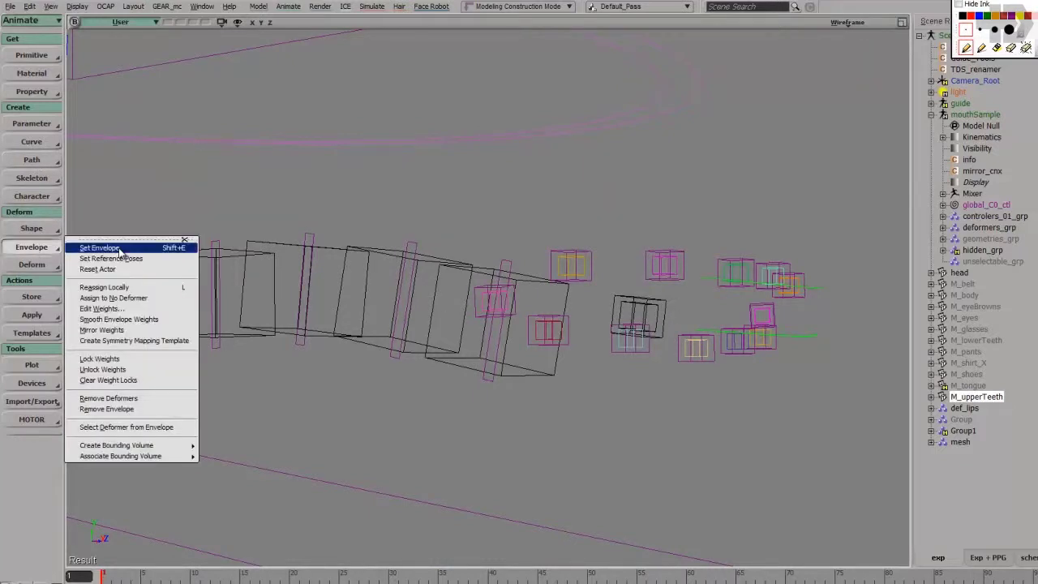
left_click(99, 248)
left_click(643, 363)
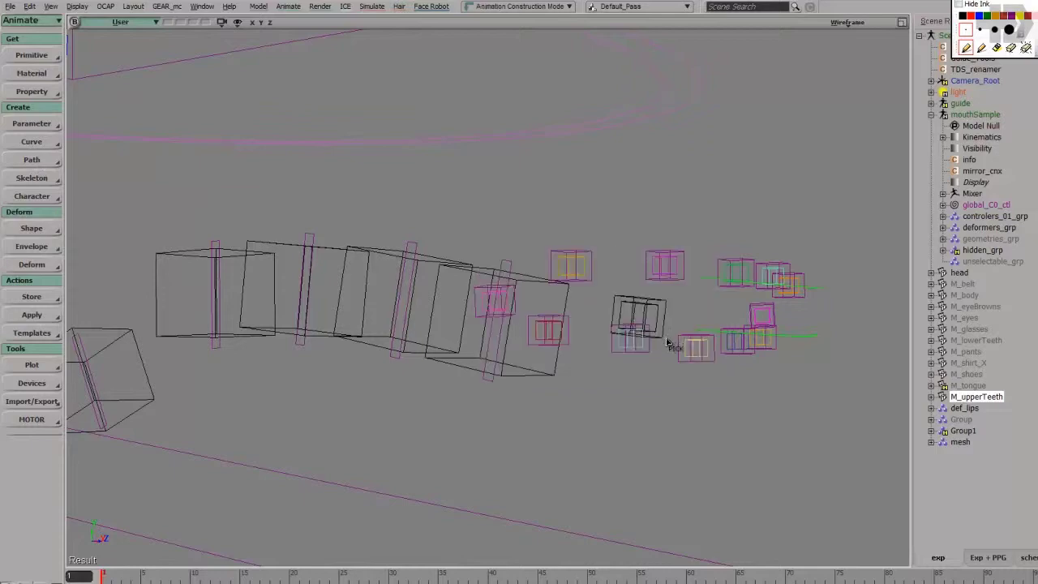
left_click(664, 330)
right_click(685, 310)
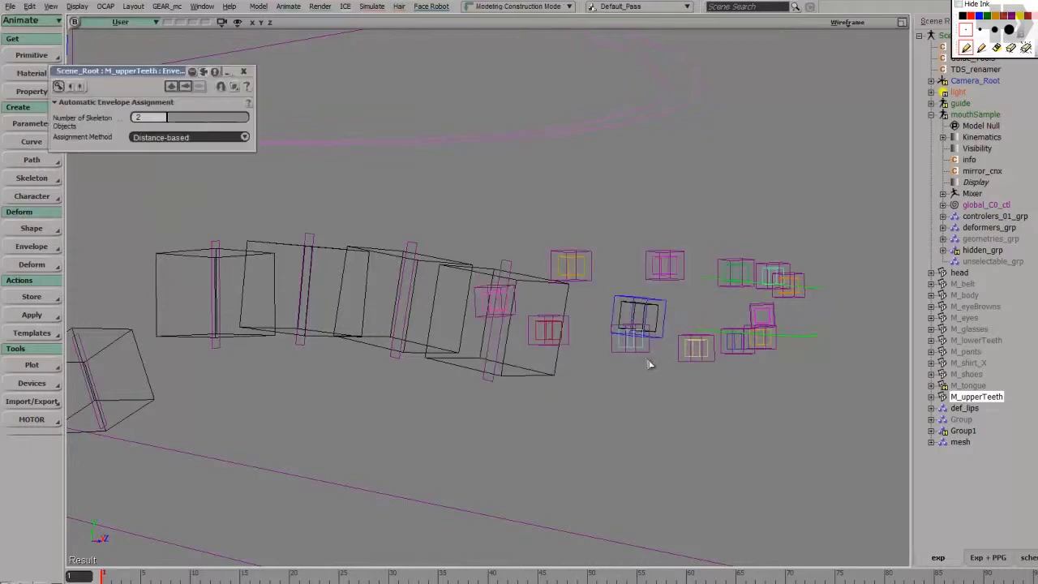
left_click(238, 71)
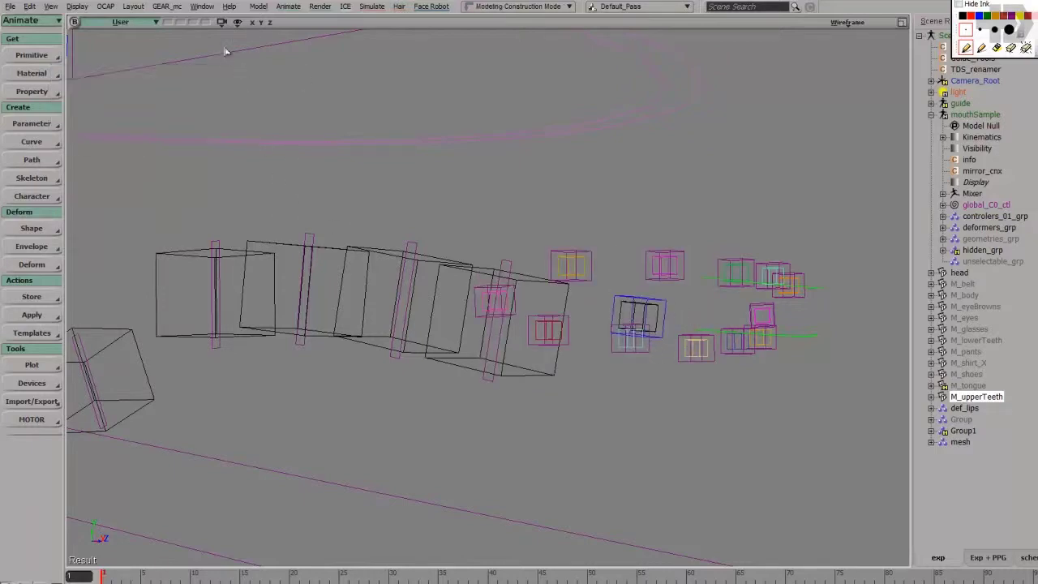
middle_click(238, 21)
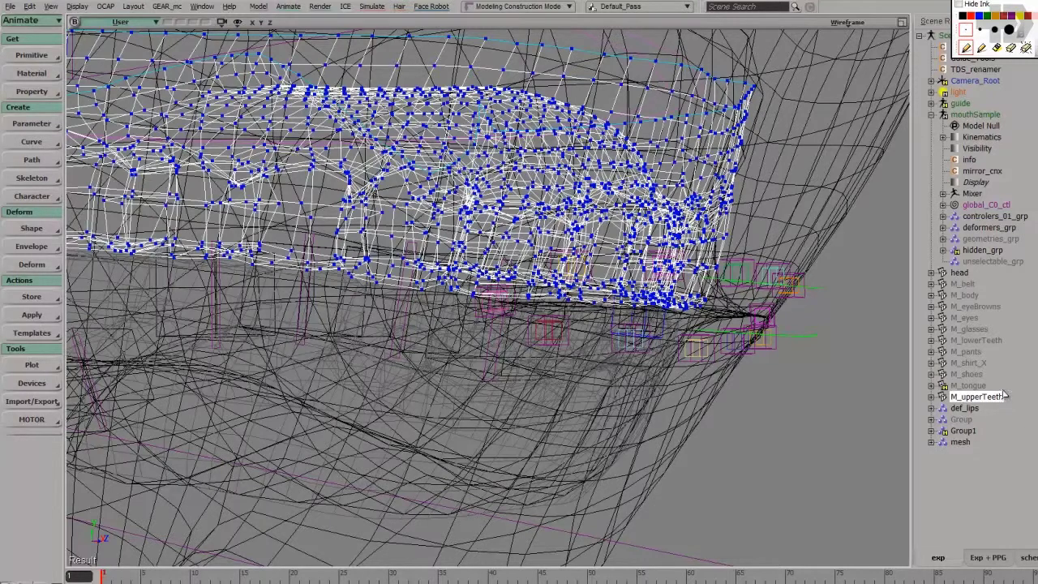
Envelope the M_lowerTeeth mesh to the lower teeth deformer, picking it while 3D geometry is hidden.
left_click(977, 340)
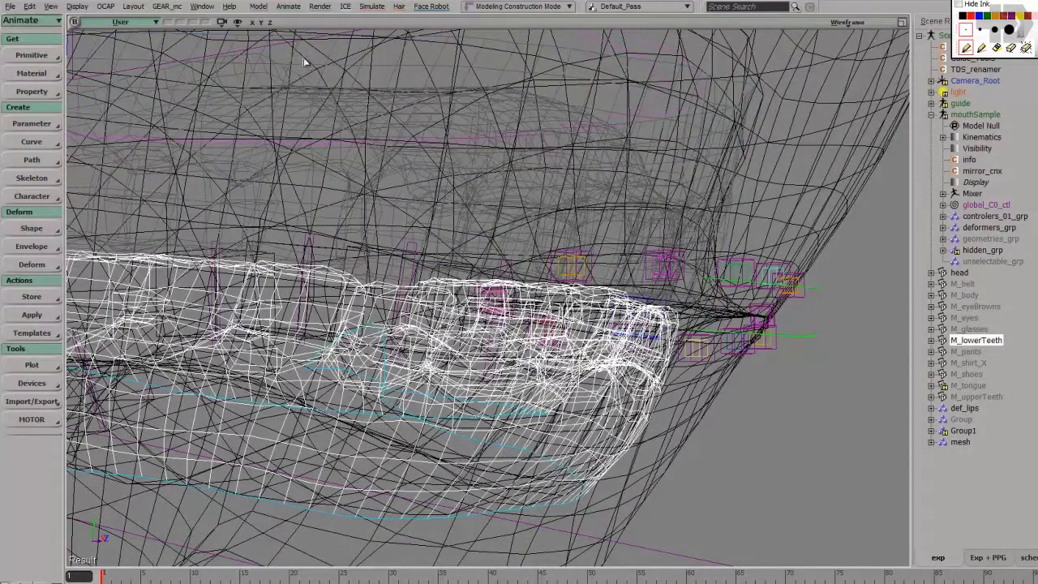
middle_click(237, 23)
left_click(37, 245)
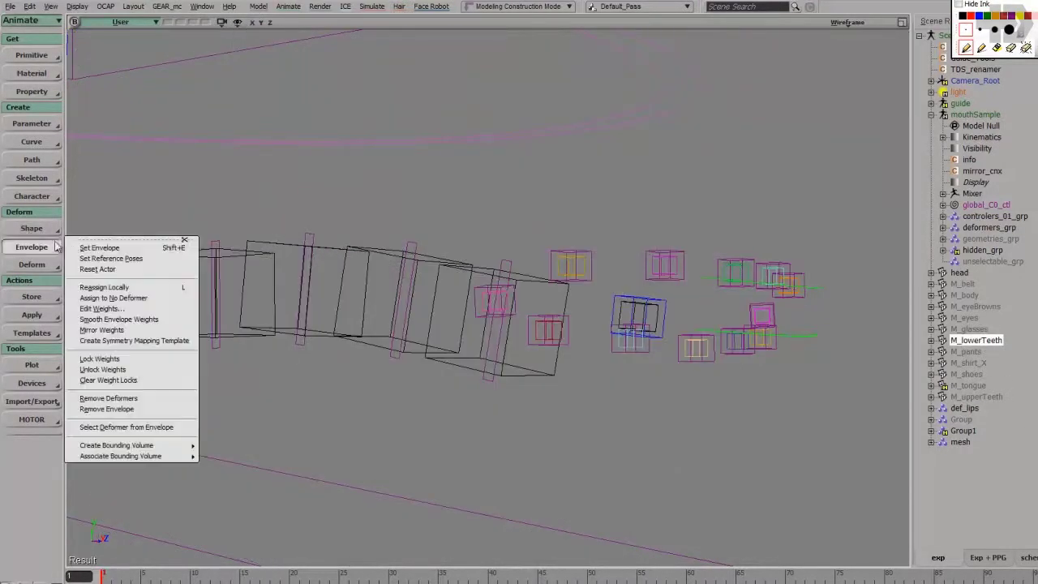
left_click(104, 246)
left_click(644, 361)
left_click(661, 322)
right_click(639, 404)
left_click(243, 71)
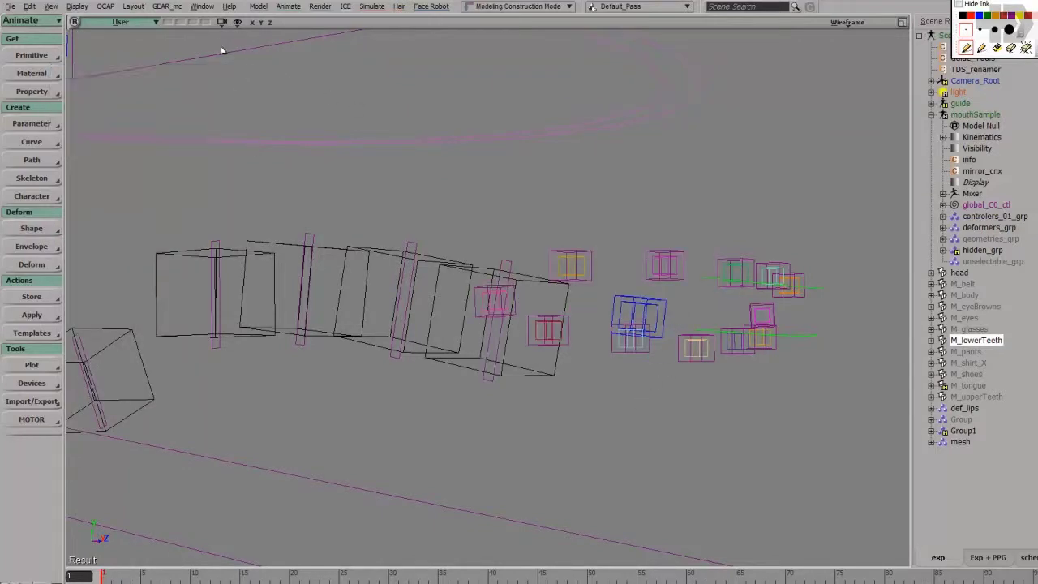
left_click(236, 23)
Show the head shaded from the front and move the chin control down to open the mouth.
left_click(750, 462)
mouse_move(750, 462)
middle_mouse_down()
mouse_move(702, 419)
mouse_move(633, 406)
middle_mouse_up()
key("5")
left_click(551, 447)
key("v")
left_click_drag(523, 407, 550, 364)
scroll(639, 419, "down", 4)
middle_click_drag(605, 478, 578, 486)
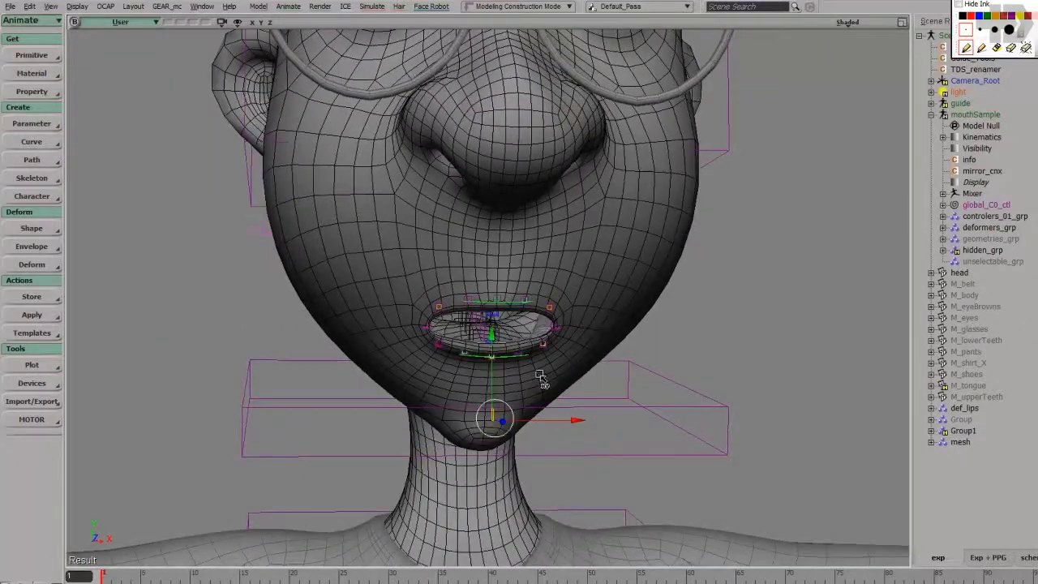
Select the upper lip control curve and move it slightly to test the upper lip.
scroll(539, 378, "up", 4)
left_click(531, 307)
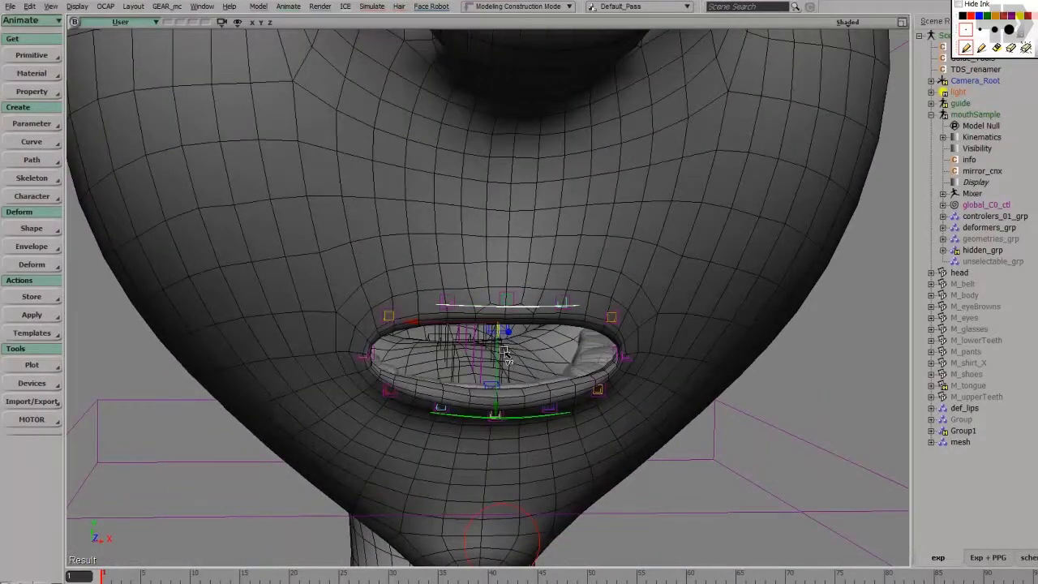
left_click_drag(495, 370, 504, 355)
scroll(499, 454, "down", 3)
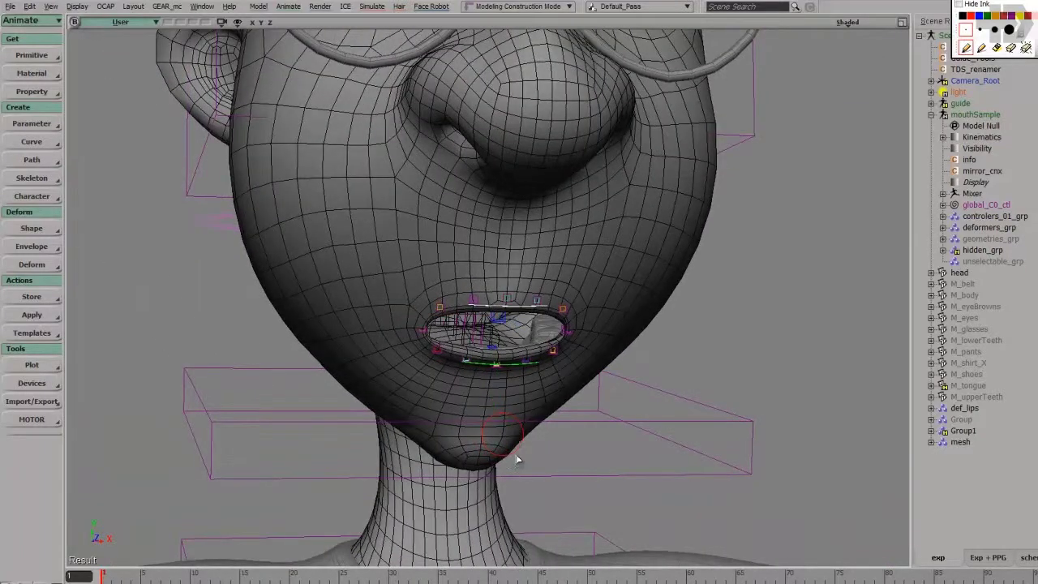
Try moving the chin control to test the jaw, and undo the last chin move.
left_click(521, 446)
key("v")
left_click_drag(496, 382, 557, 371)
key("ctrl+z")
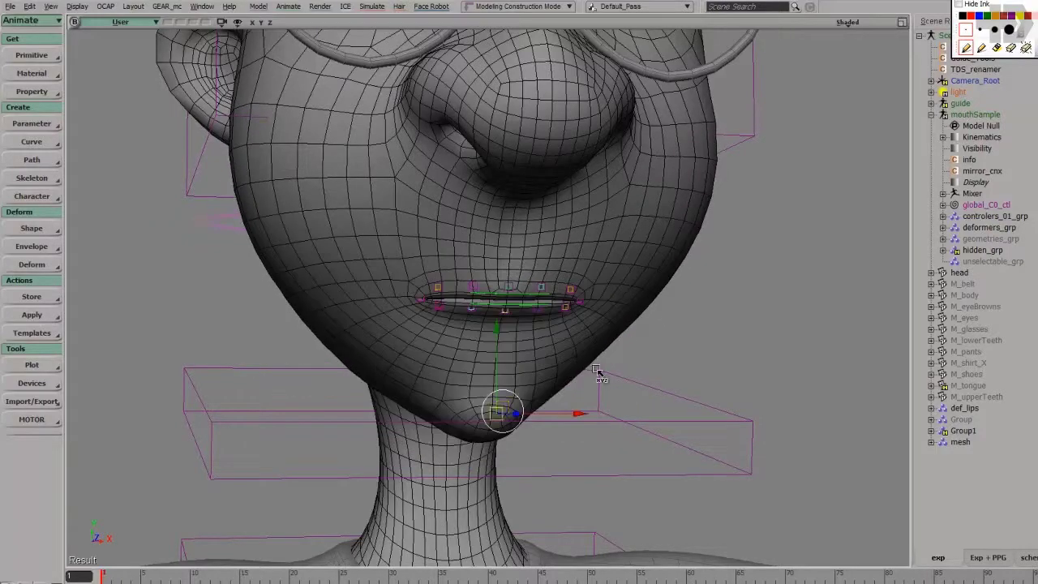
middle_click_drag(591, 370, 632, 381)
right_click_drag(633, 380, 592, 354)
middle_click_drag(592, 354, 567, 377)
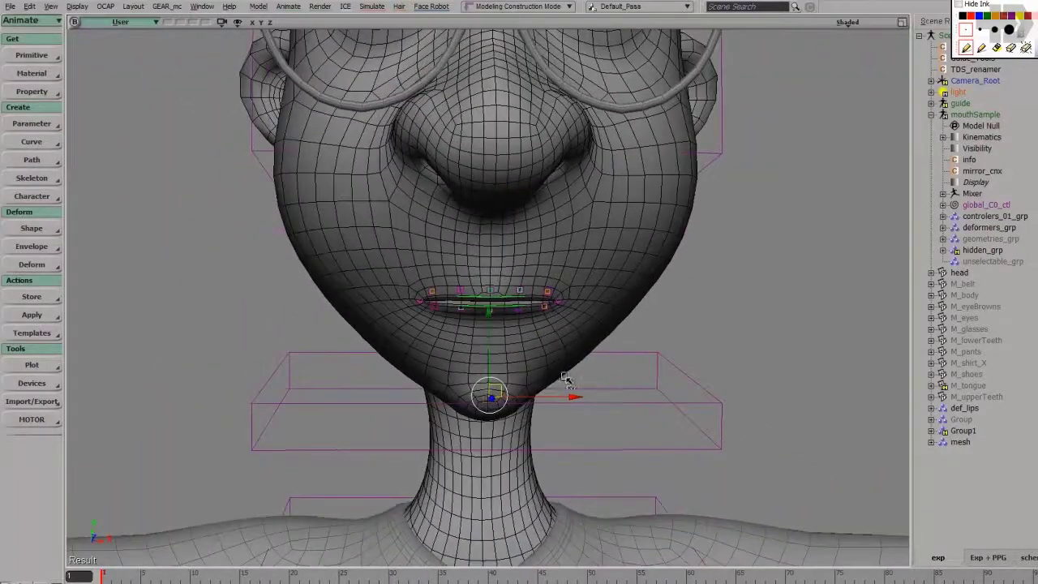
right_click_drag(492, 401, 483, 390)
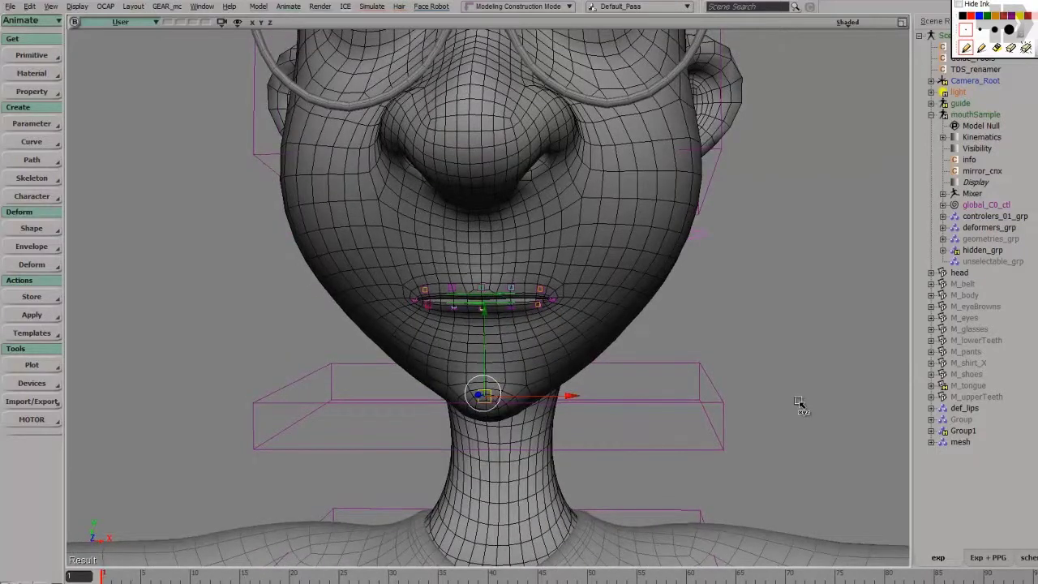
Open the anim_prop property of global_C0_ctl and review its main, head and mouth parameters.
left_click(942, 205)
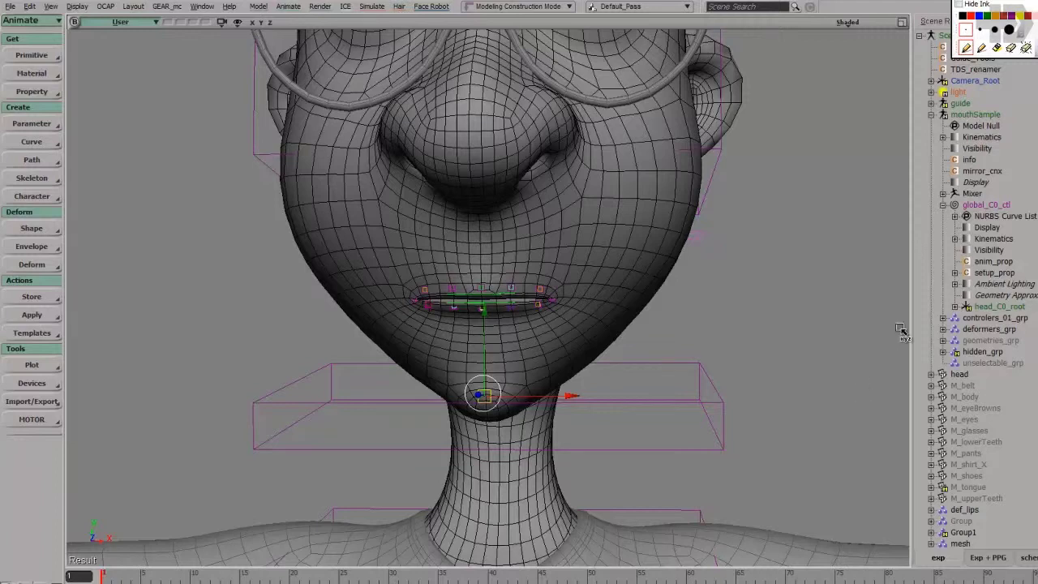
left_click(967, 263)
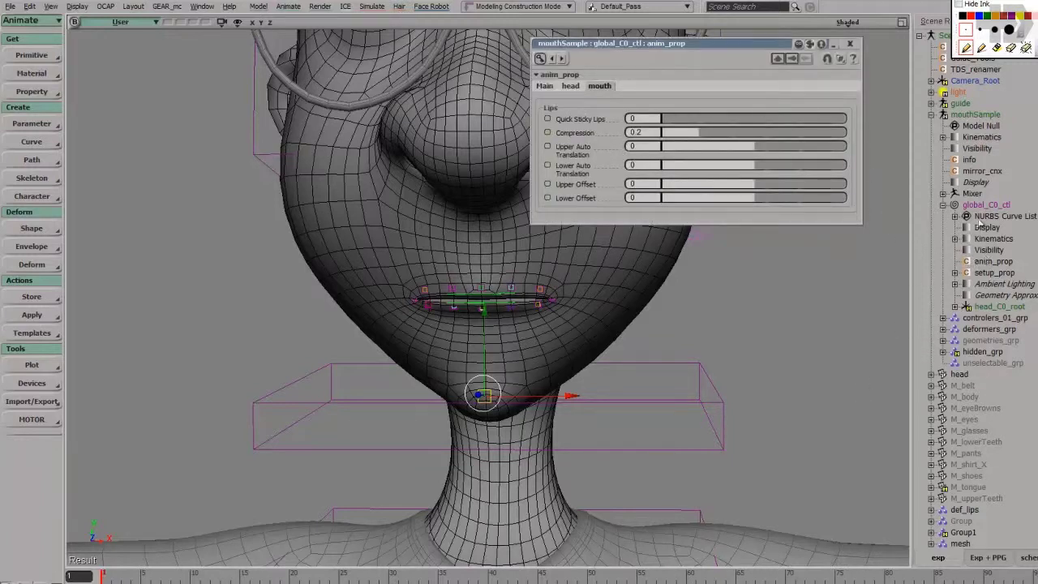
left_click_drag(665, 44, 705, 59)
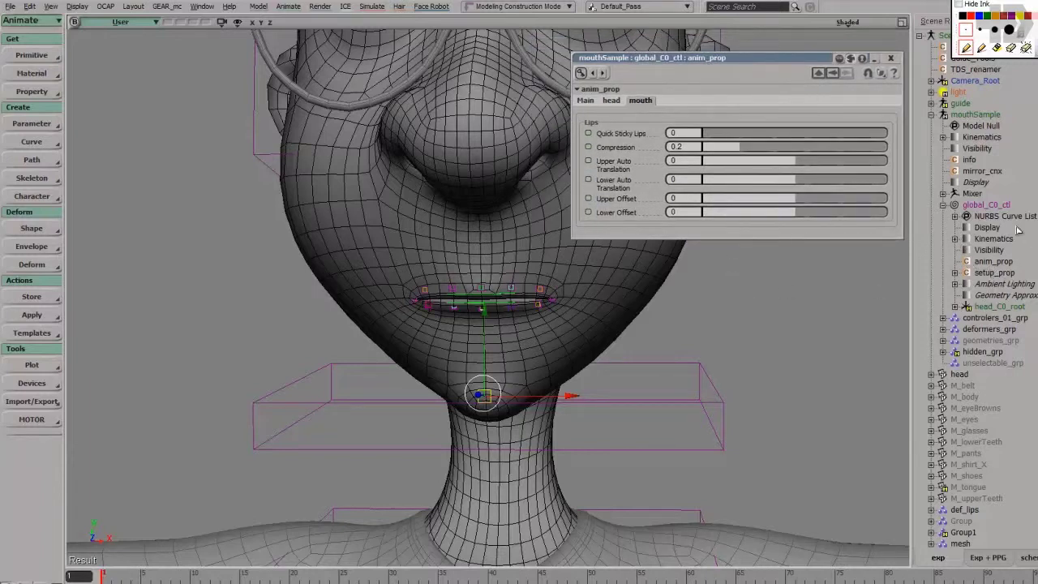
left_click(582, 102)
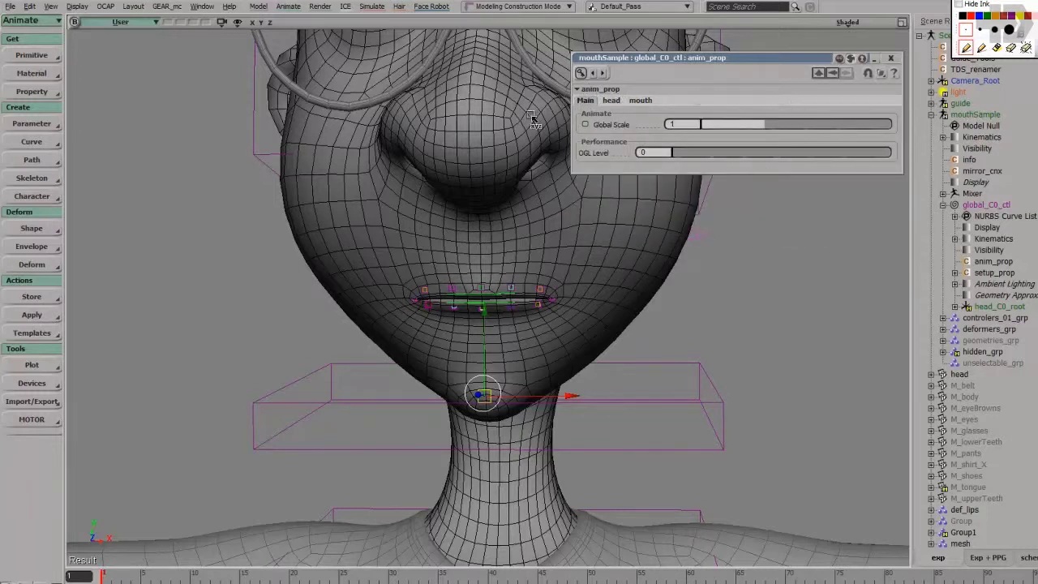
left_click(608, 100)
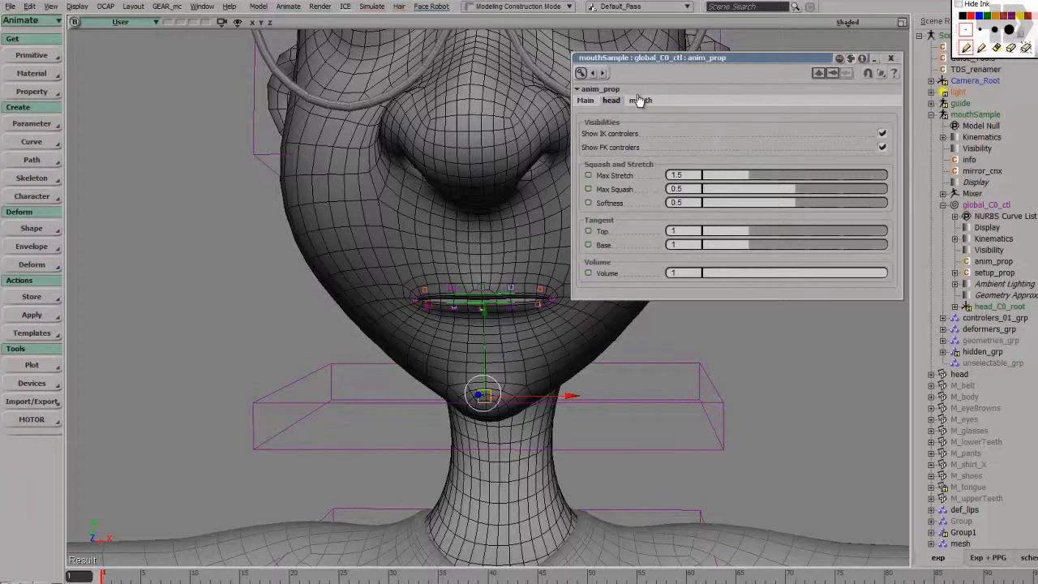
left_click(644, 102)
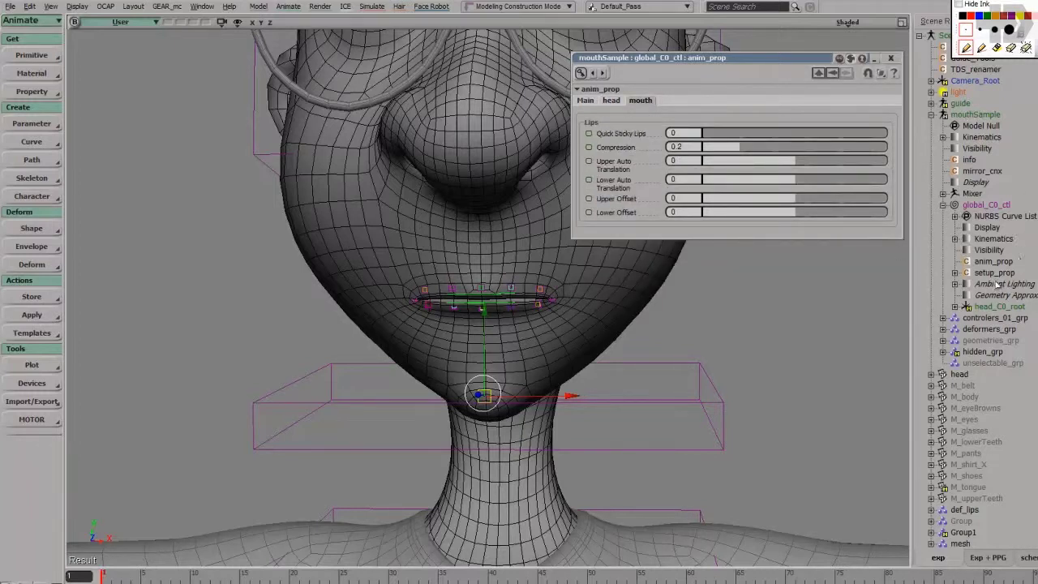
left_click(611, 101)
left_click(638, 102)
left_click_drag(743, 58, 759, 35)
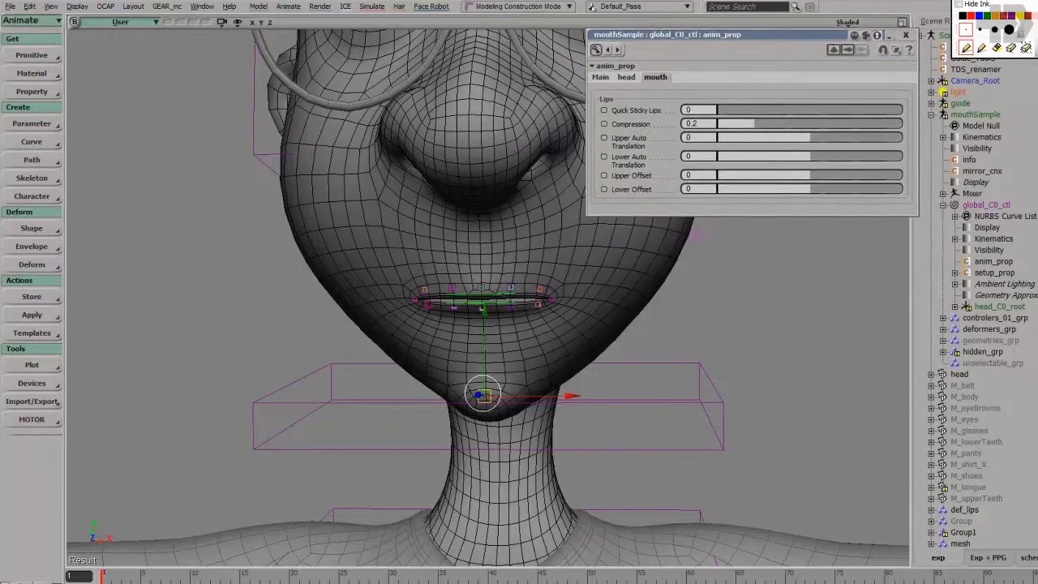
Open the setup_prop property of global_C0_ctl beside anim_prop and review its head volume and mouth parameters.
left_click(965, 274)
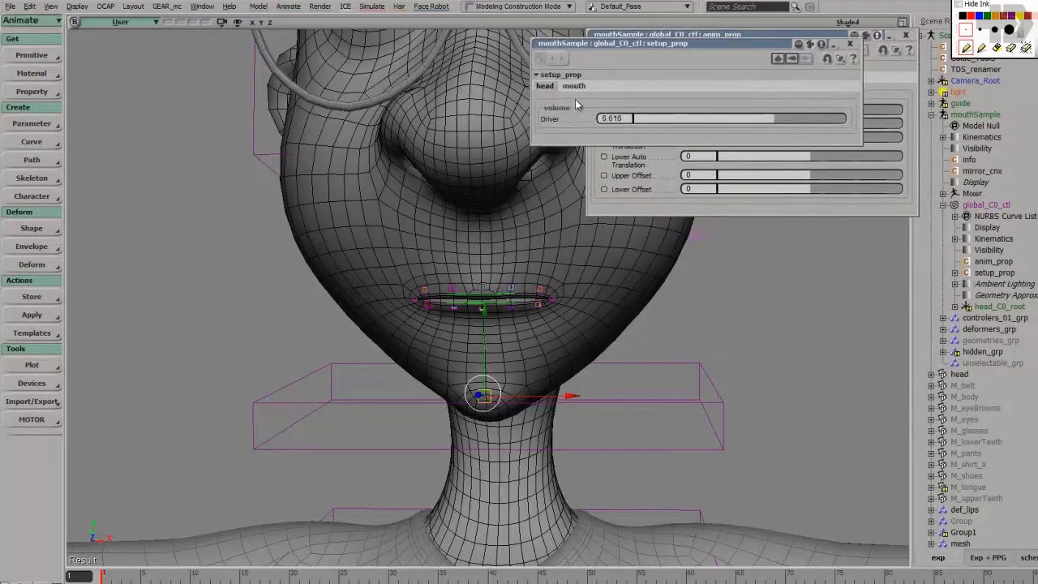
left_click_drag(602, 41, 299, 38)
left_click(272, 83)
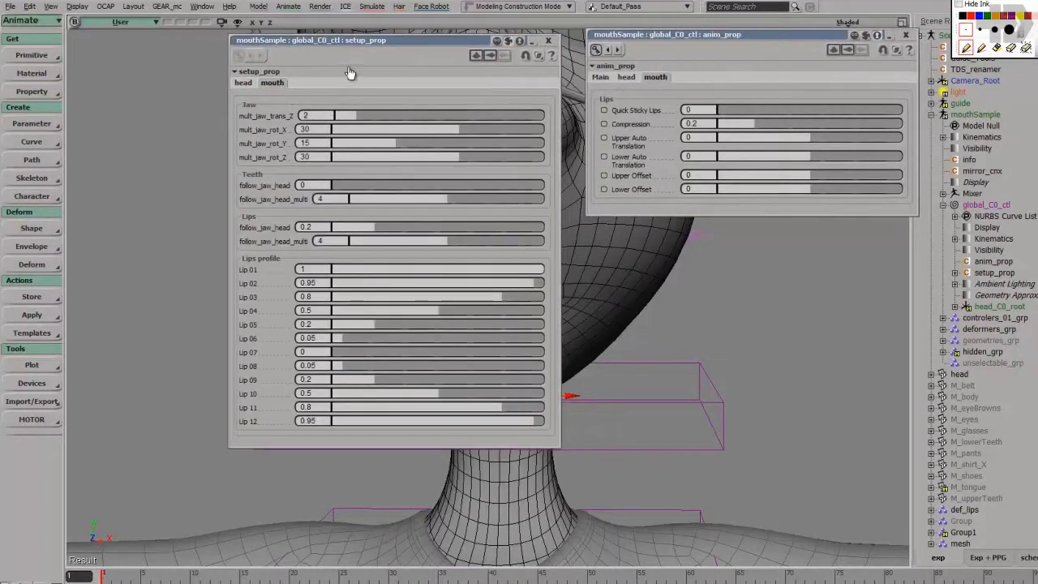
left_click_drag(372, 42, 150, 32)
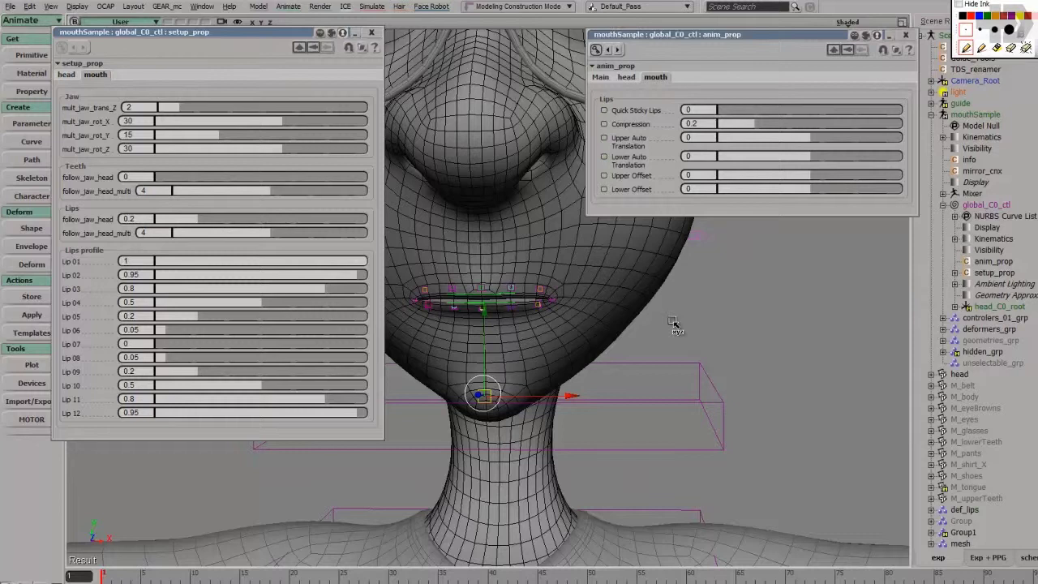
left_click(73, 74)
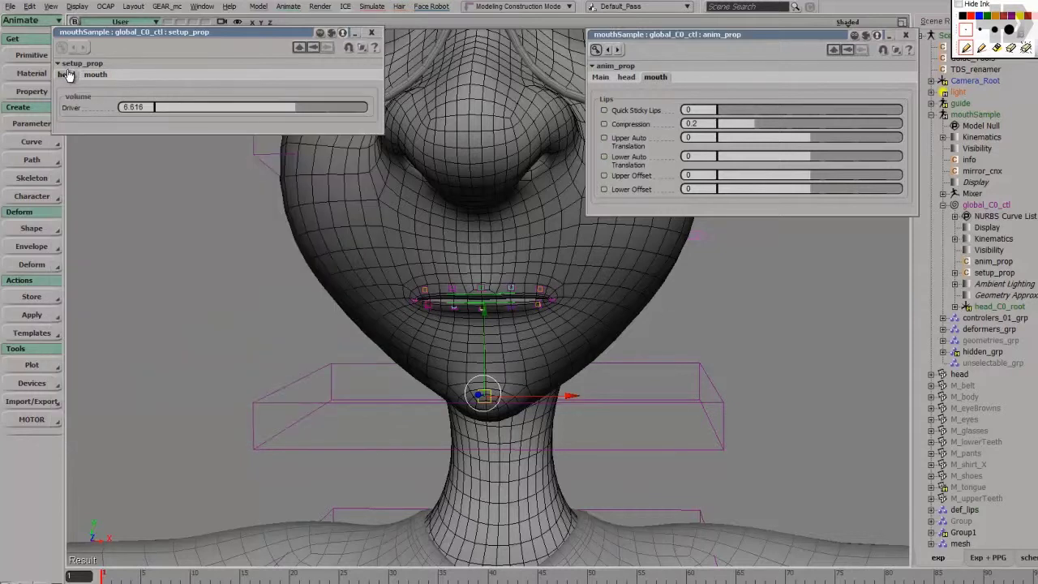
left_click(81, 64)
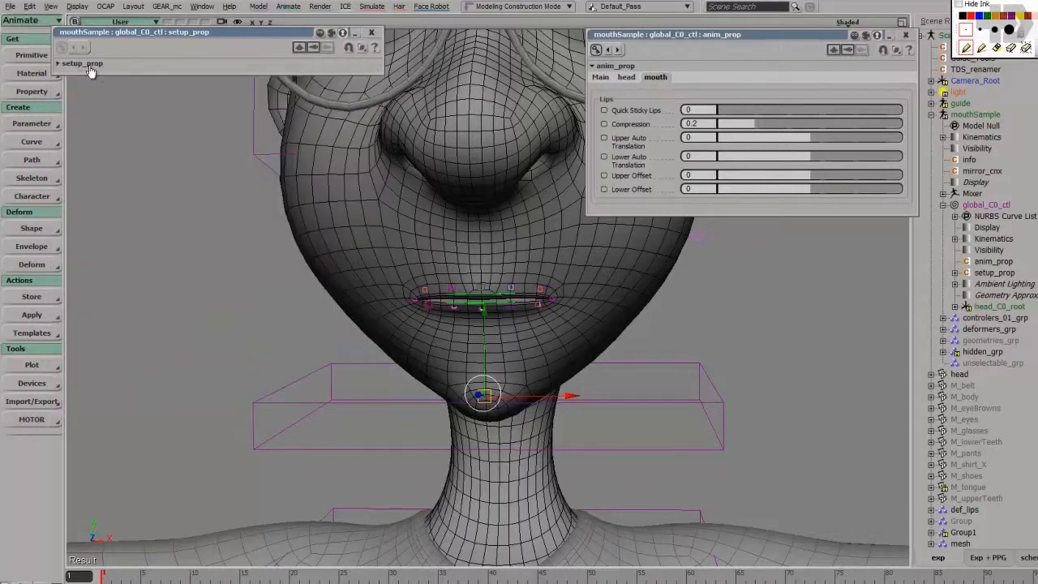
left_click(88, 64)
left_click(96, 74)
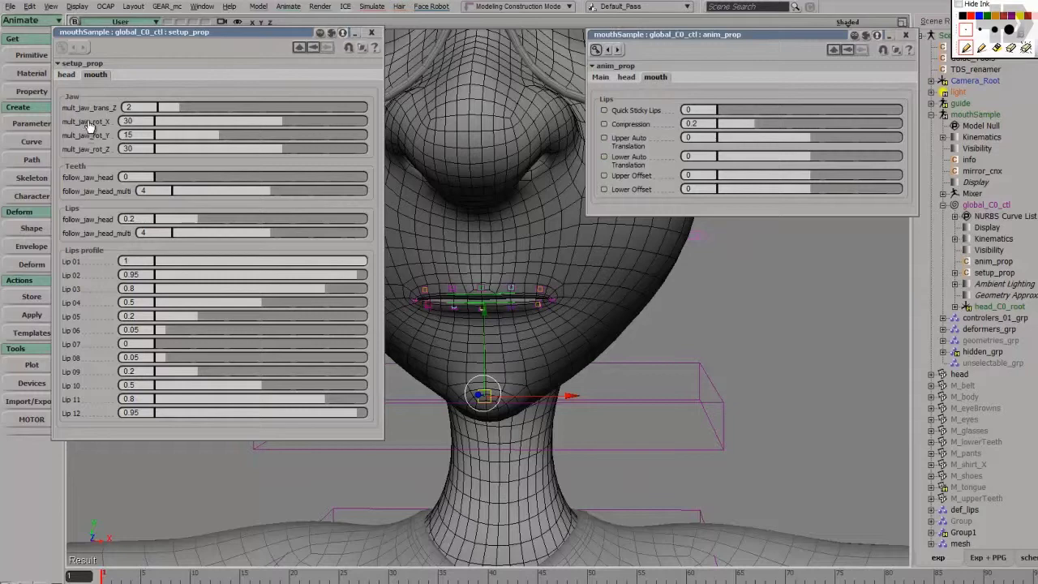
Move the chin control down and far sideways along X to test how the jaw and lips follow.
middle_click_drag(620, 344, 585, 333)
mouse_move(585, 334)
left_mouse_down()
mouse_move(606, 336)
mouse_move(593, 337)
left_mouse_up()
middle_click_drag(593, 337, 565, 353)
left_click_drag(565, 353, 565, 341)
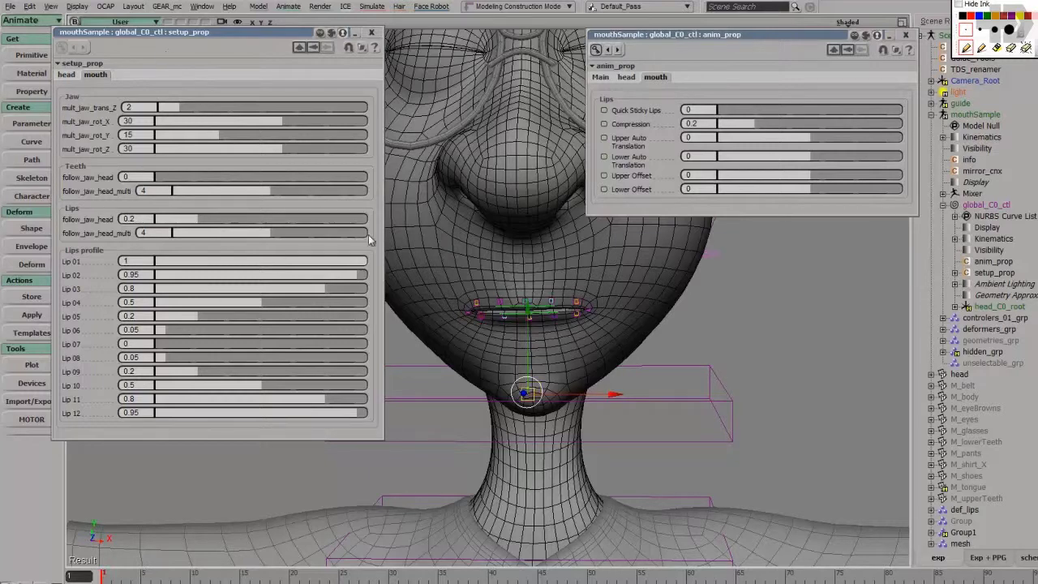
mouse_move(570, 358)
left_mouse_down()
mouse_move(560, 389)
mouse_move(566, 365)
left_mouse_up()
right_click_drag(582, 394, 669, 399)
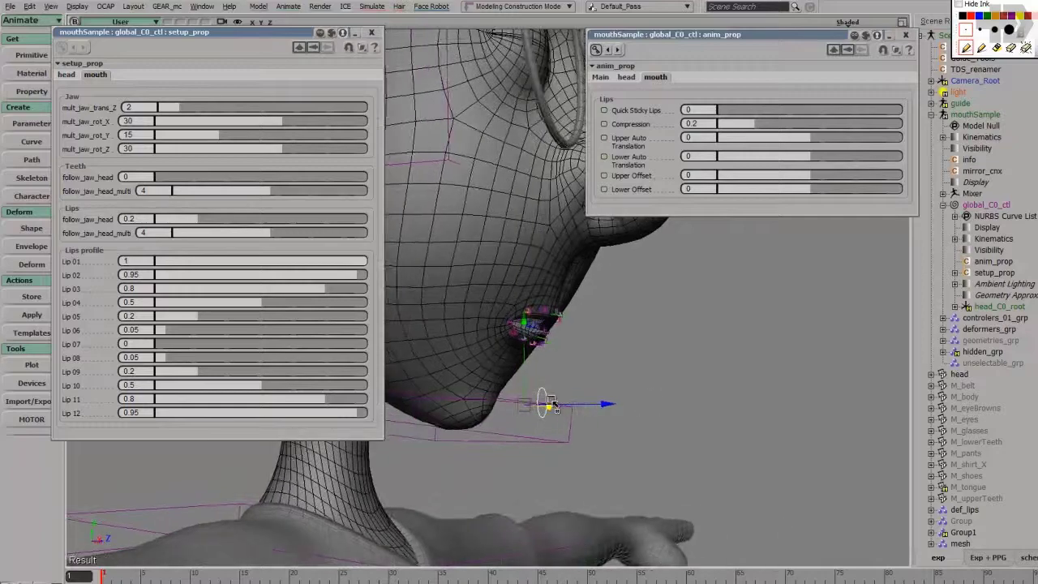
middle_click_drag(561, 347, 559, 389)
mouse_move(559, 389)
left_mouse_down()
mouse_move(635, 385)
mouse_move(519, 390)
mouse_move(589, 392)
mouse_move(558, 397)
left_mouse_up()
left_click_drag(598, 434, 660, 436)
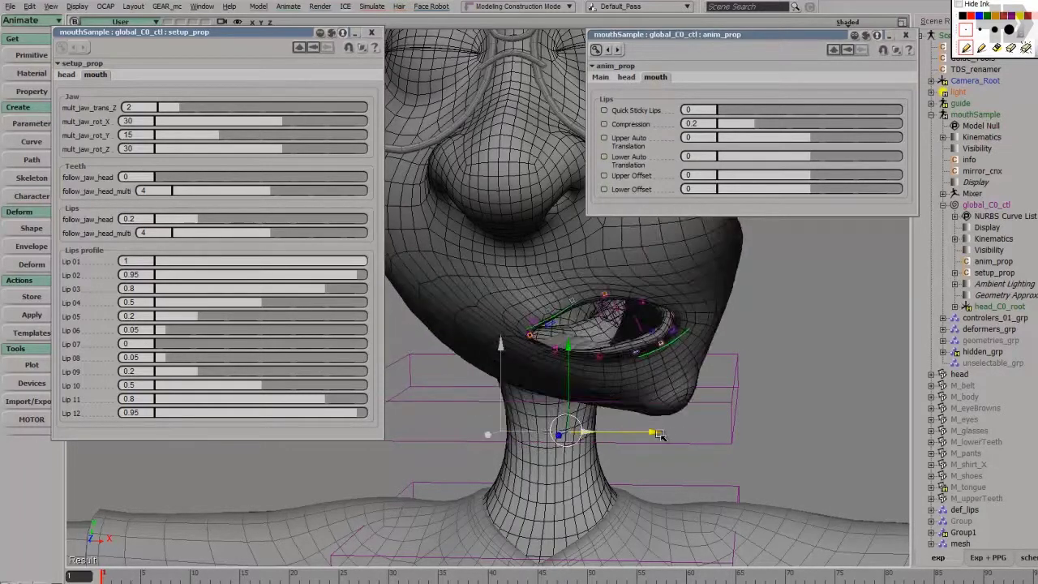
middle_click_drag(574, 446, 590, 441)
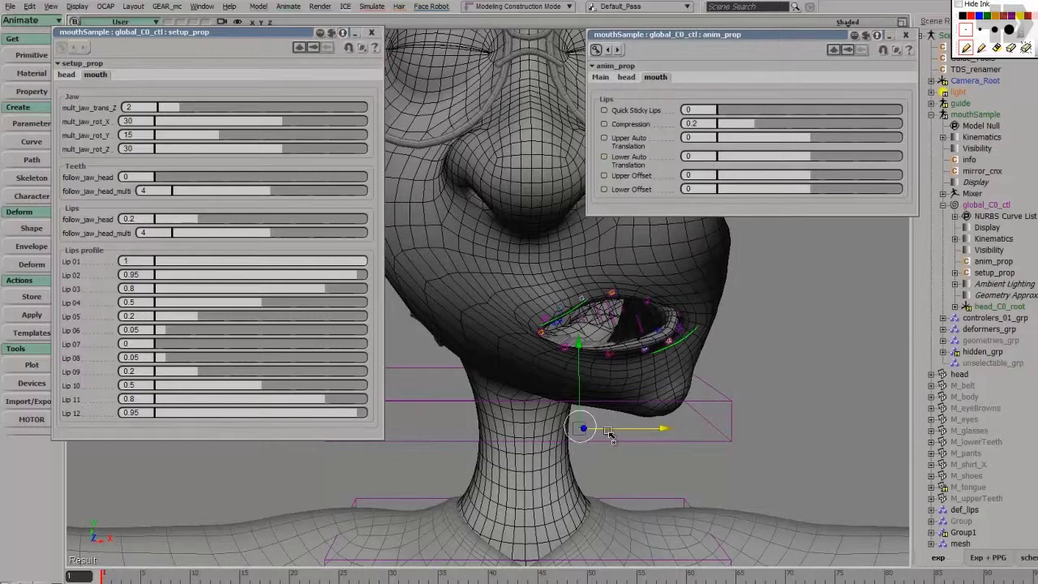
Raise the sideways-shifted chin control to close the mouth and reduce the jaw's mult_jaw_rot_Z to 9.024.
left_click_drag(636, 415, 590, 369)
key("c")
key("Escape")
left_click_drag(583, 399, 634, 397)
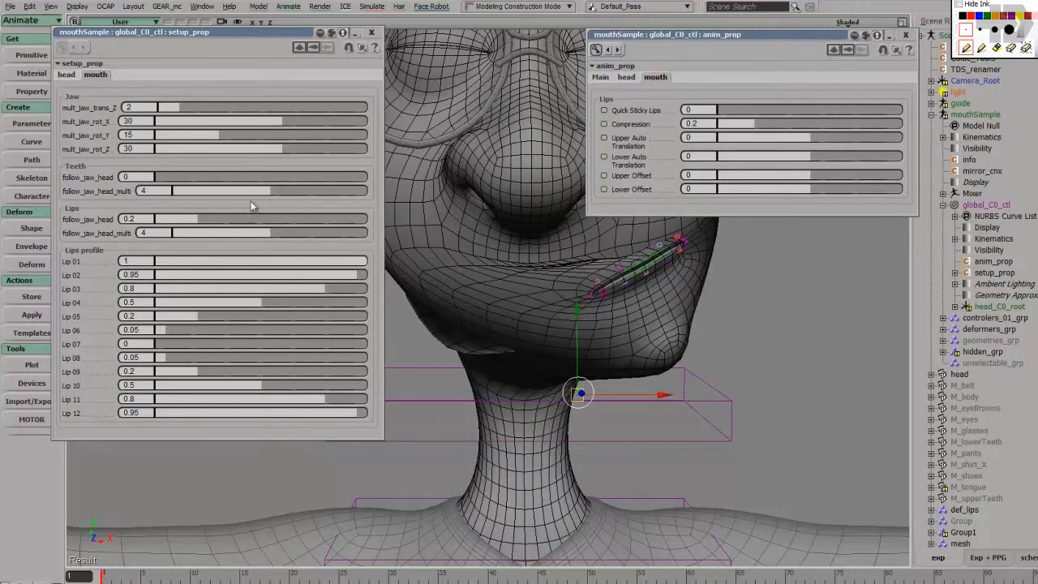
left_click_drag(250, 151, 193, 158)
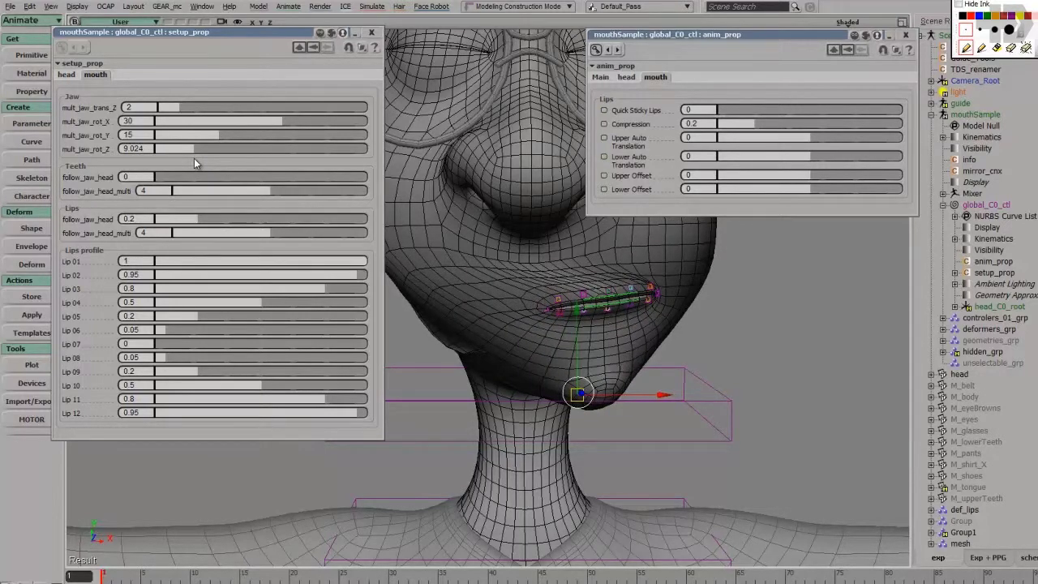
Recentre and lower the chin control to open the mouth and reduce the jaw's mult_jaw_rot_X to 23.077.
left_click_drag(647, 396, 526, 422)
left_click_drag(537, 351, 539, 410)
right_click_drag(568, 412, 637, 410)
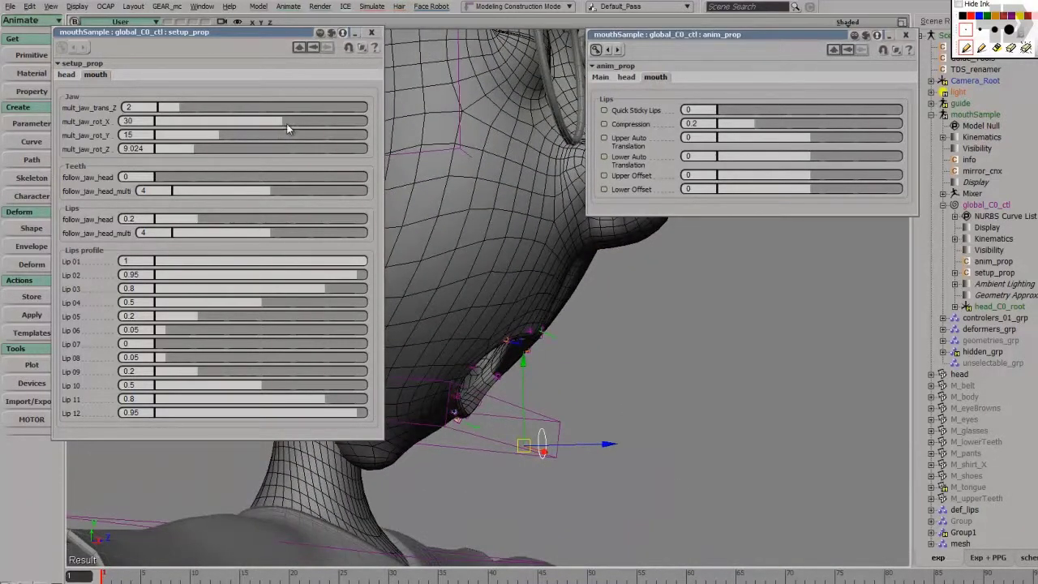
left_click_drag(286, 124, 254, 133)
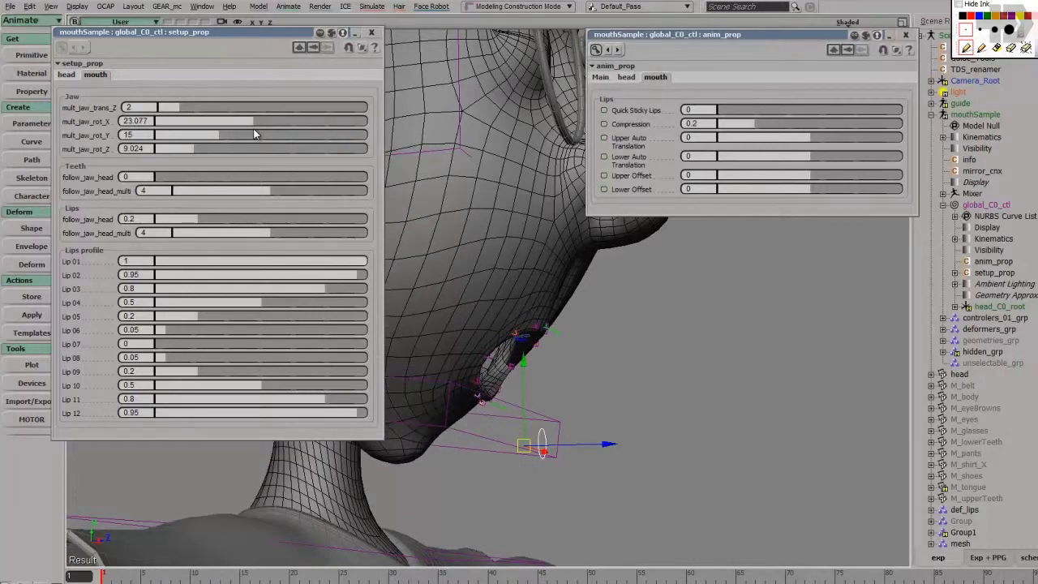
Push the chin control forward and back along Z to test the jaw and set mult_jaw_trans_Z to 1.
left_click_drag(523, 411, 536, 463)
middle_click_drag(537, 461, 698, 410)
left_click_drag(698, 411, 646, 410)
left_click_drag(174, 108, 166, 107)
left_click_drag(653, 398, 572, 397)
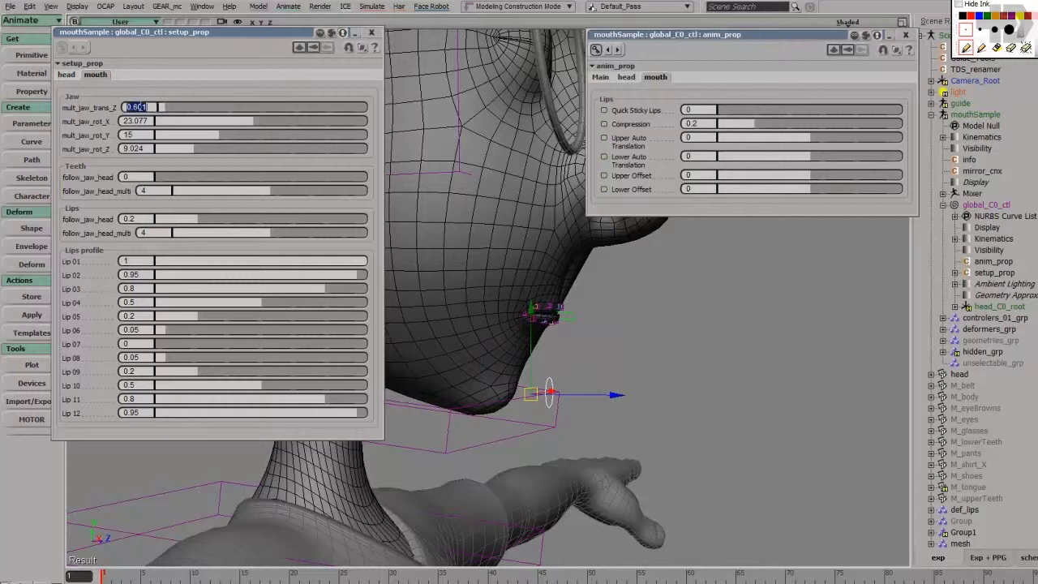
type("1")
key("Return")
Shift the chin control sideways along X and reduce mult_jaw_rot_Y to 9.763 while checking the jaw from below.
left_click_drag(618, 395, 583, 406)
middle_click_drag(679, 375, 621, 381)
left_click_drag(578, 402, 654, 398)
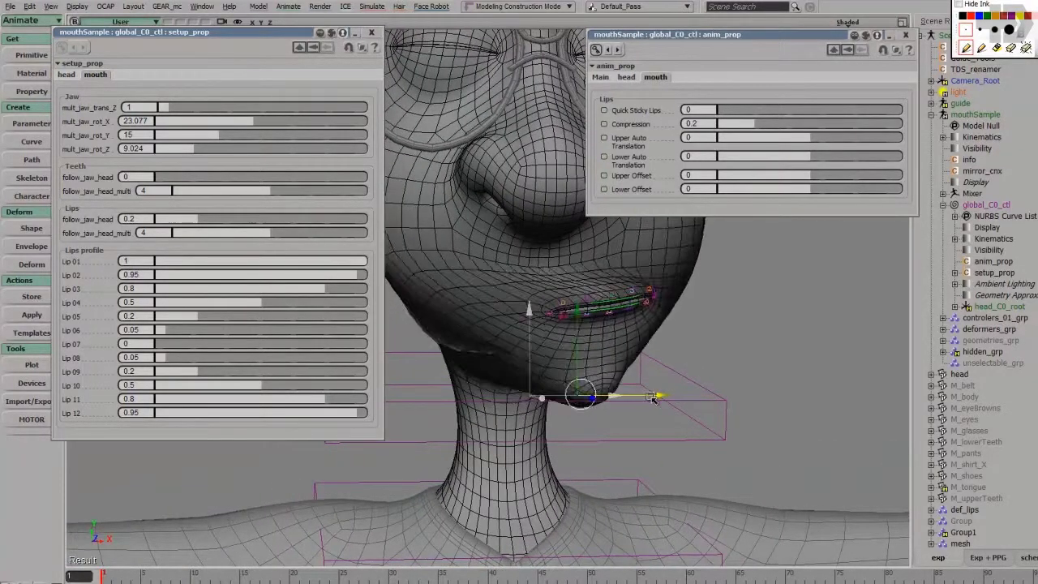
middle_click_drag(686, 372, 600, 366)
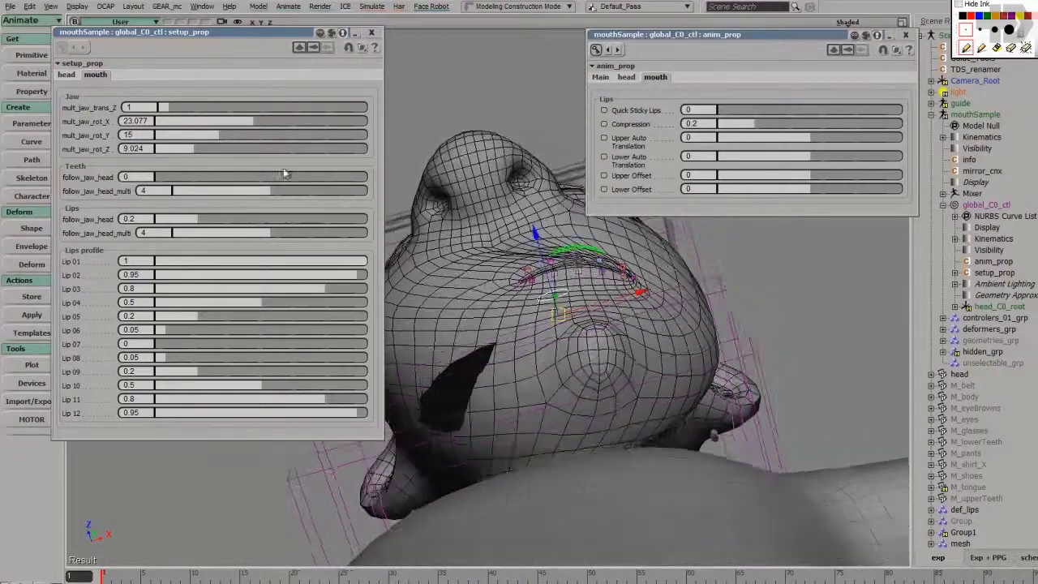
left_click_drag(225, 140, 198, 238)
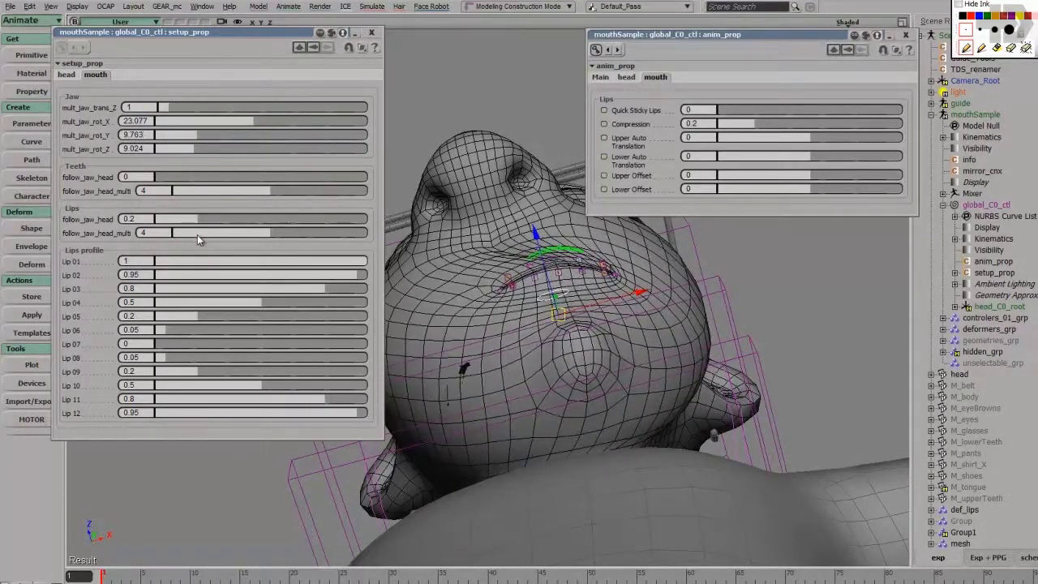
Lower, shift and rotate the chin control to open the mouth wide and test the combined jaw motion.
left_click_drag(635, 291, 592, 393)
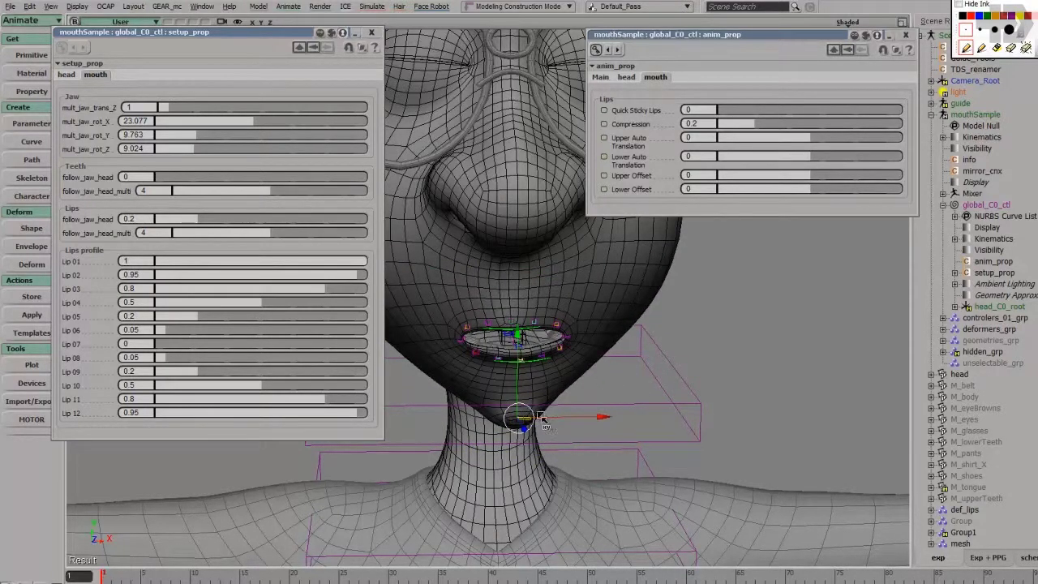
scroll(542, 418, "up", 3)
left_click_drag(559, 454, 584, 393)
key("c")
key("v")
middle_click_drag(559, 373, 462, 365)
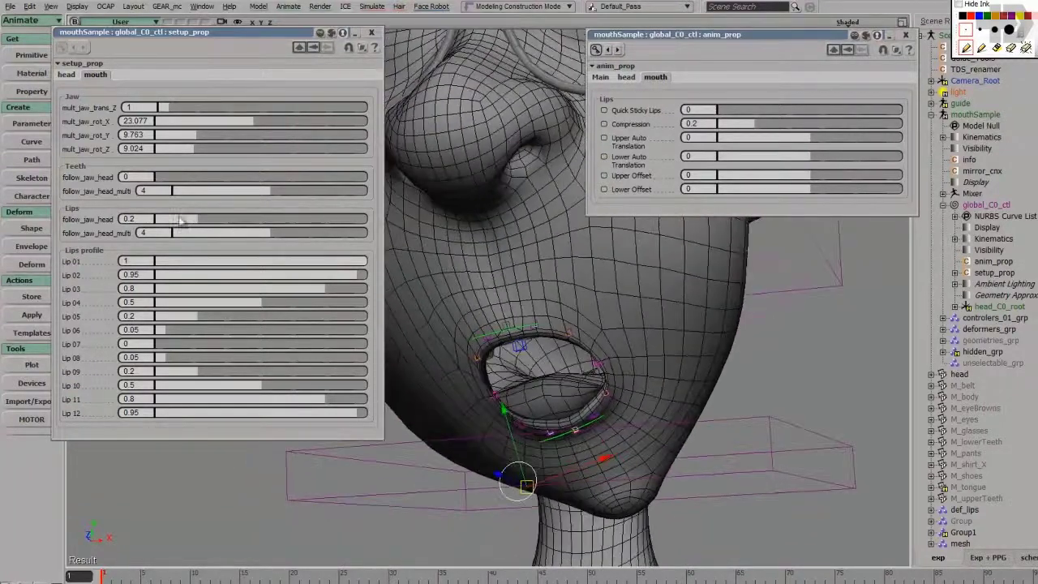
Test the teeth's follow_jaw_head and set their follow_jaw_head_multi to 1.523, keeping follow_jaw_head at 0.
left_click_drag(169, 176, 232, 200)
left_click_drag(160, 178, 146, 180)
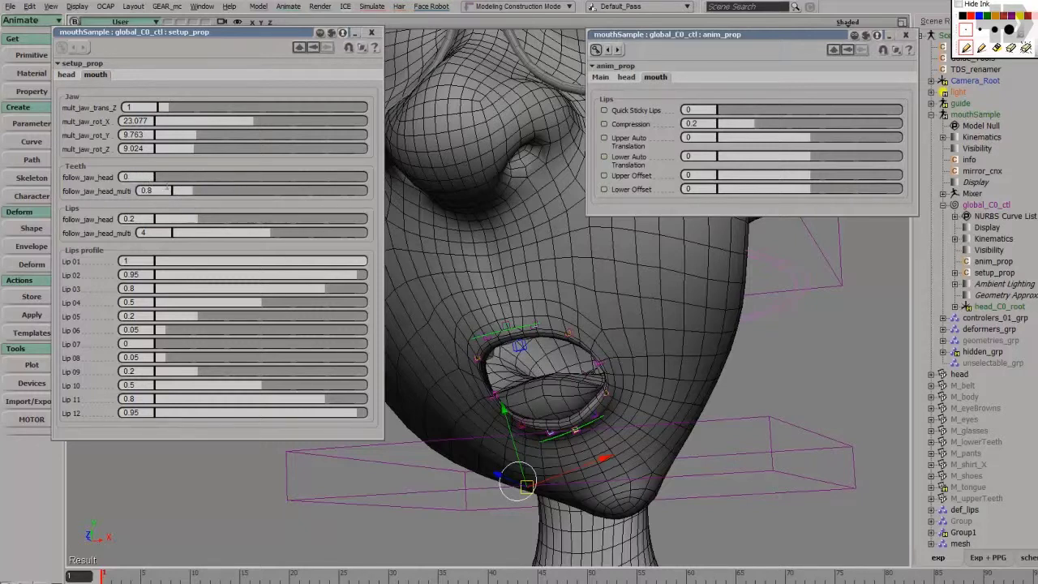
left_click_drag(182, 194, 158, 180)
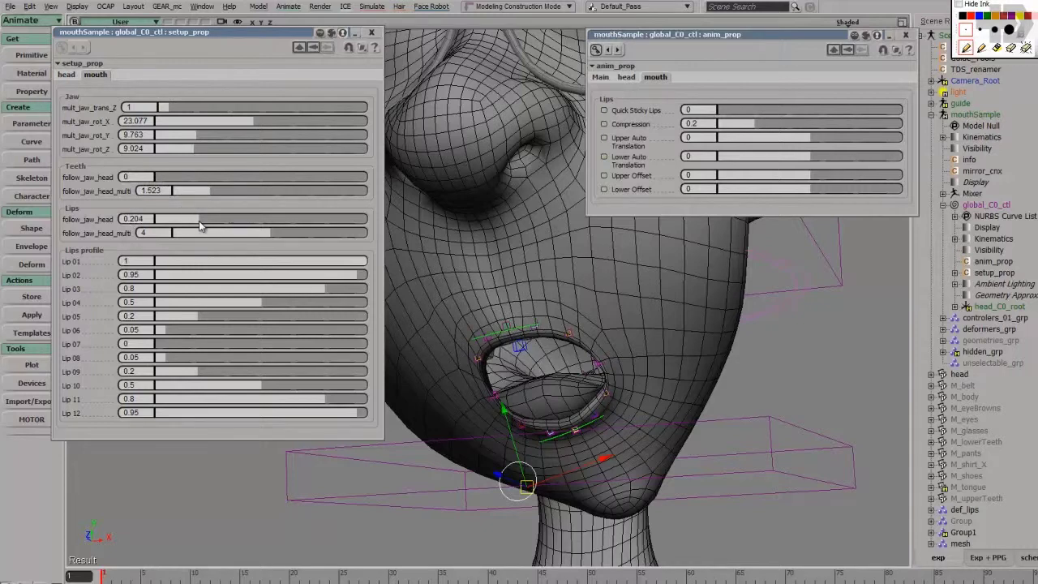
Reduce the lips' follow_jaw_head_multi to 3.432 and their follow_jaw_head to 0.024.
left_click_drag(197, 226, 200, 256)
left_click_drag(270, 237, 256, 236)
left_click_drag(200, 220, 177, 234)
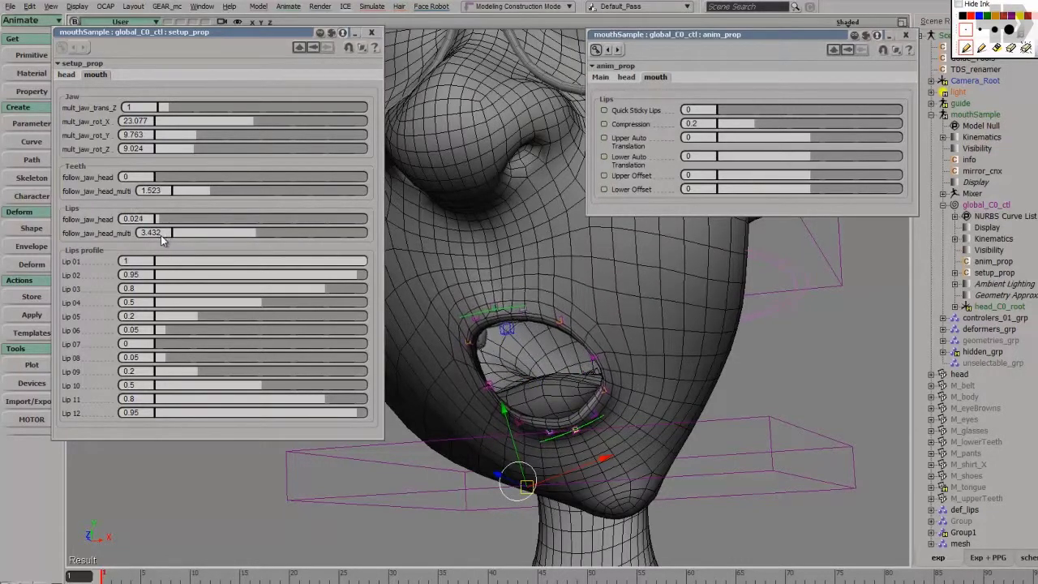
left_click_drag(180, 241, 179, 241)
Try lip follow_jaw_head values from 0.065 down to 0 while raising the chin control to close the mouth.
right_click_drag(422, 344, 472, 363)
left_click_drag(471, 362, 474, 324)
mouse_move(168, 221)
left_mouse_down()
mouse_move(180, 223)
mouse_move(170, 232)
left_mouse_up()
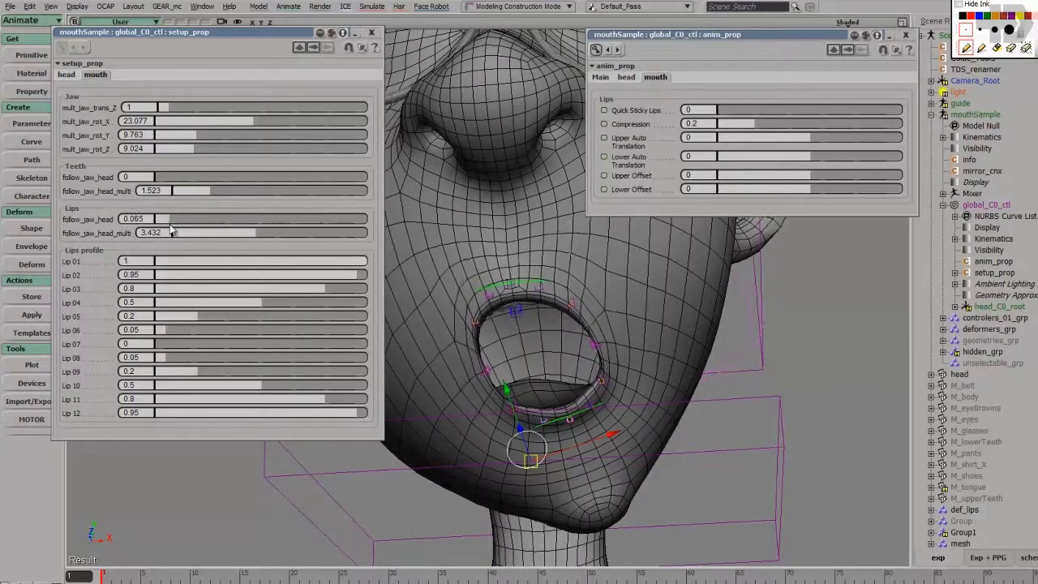
left_click_drag(565, 401, 565, 377)
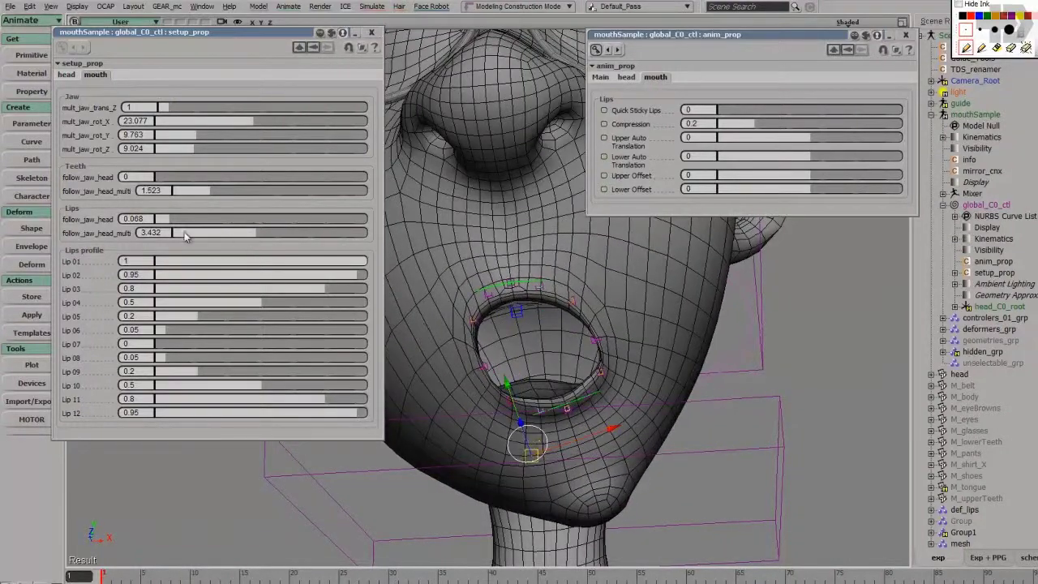
left_click_drag(173, 224, 188, 225)
left_click_drag(537, 414, 524, 352)
left_click_drag(206, 223, 98, 220)
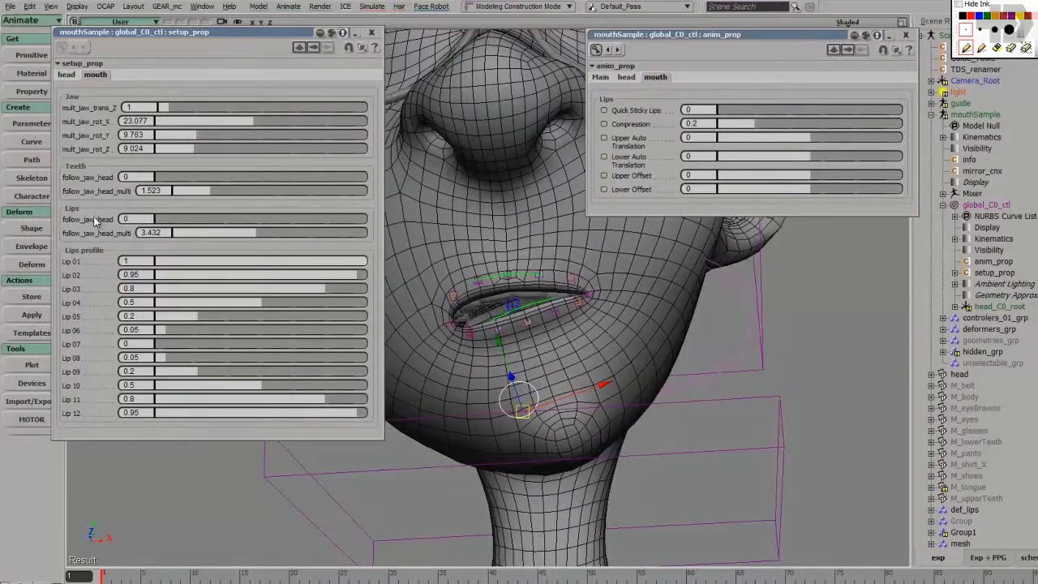
Raise the chin control further and try lip follow_jaw_head at 0.32 and 0.432, comparing the closed mouth from the side.
left_click_drag(636, 371, 472, 315)
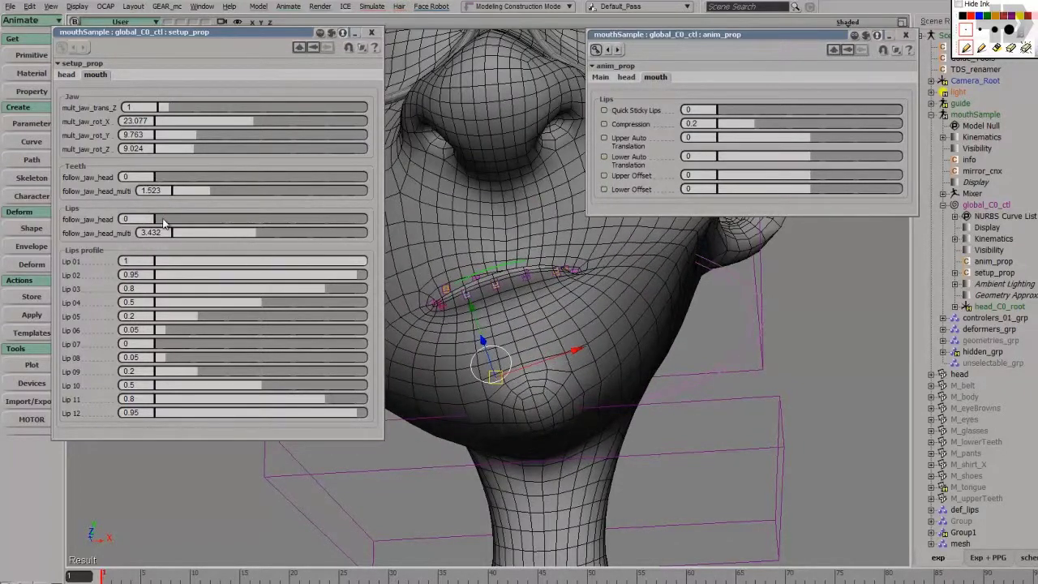
left_click_drag(165, 227, 215, 227)
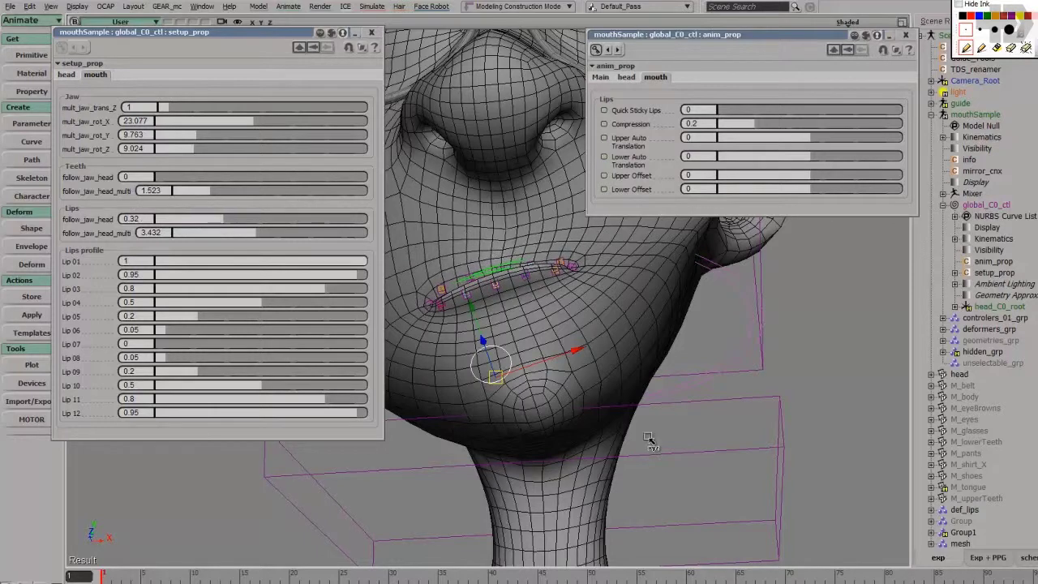
mouse_move(476, 322)
left_mouse_down()
mouse_move(475, 305)
mouse_move(483, 333)
mouse_move(485, 313)
left_mouse_up()
middle_click_drag(538, 350, 589, 381)
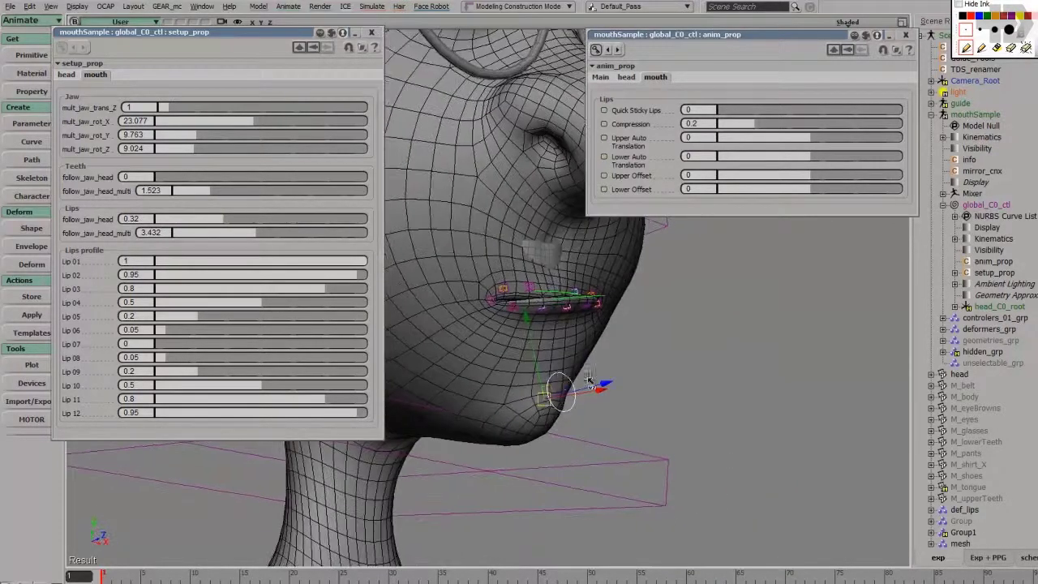
mouse_move(545, 366)
left_mouse_down()
mouse_move(539, 380)
mouse_move(536, 366)
left_mouse_up()
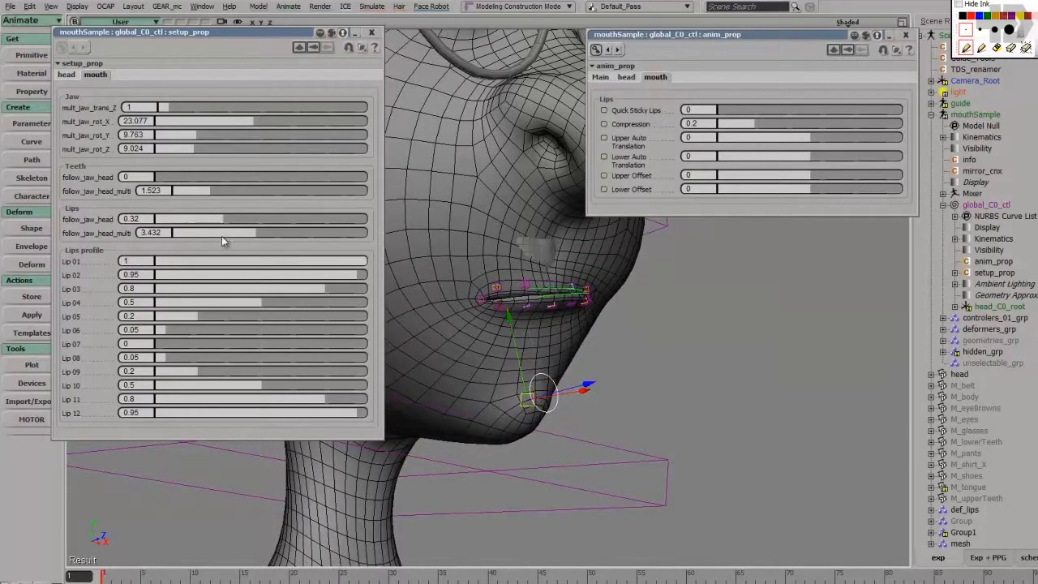
left_click_drag(207, 220, 247, 236)
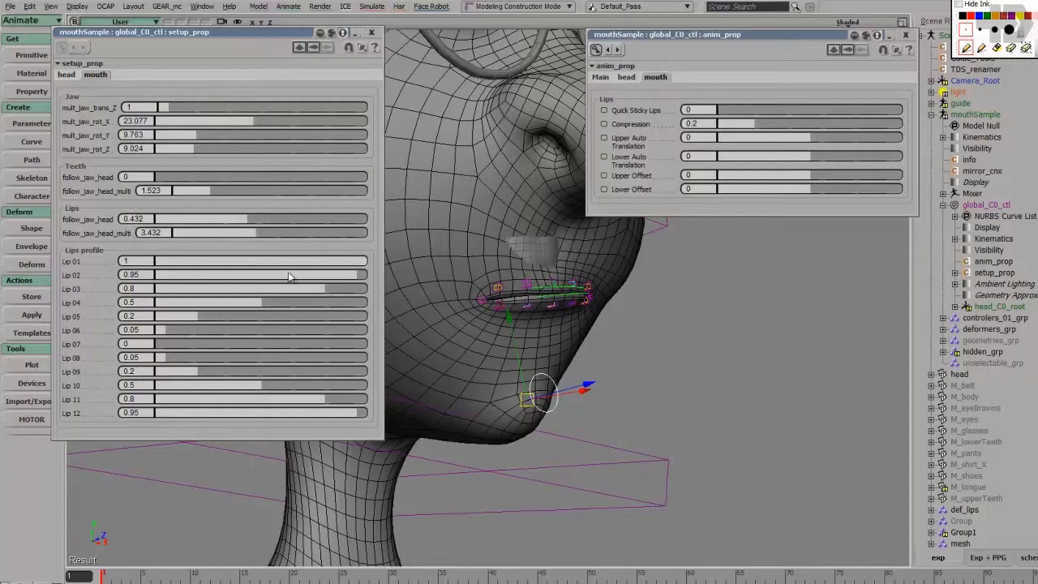
Lower the chin control to reopen the mouth and set the lips' follow_jaw_head to 0.21.
left_click_drag(519, 351, 539, 422)
middle_click_drag(539, 389, 460, 300)
left_click(197, 225)
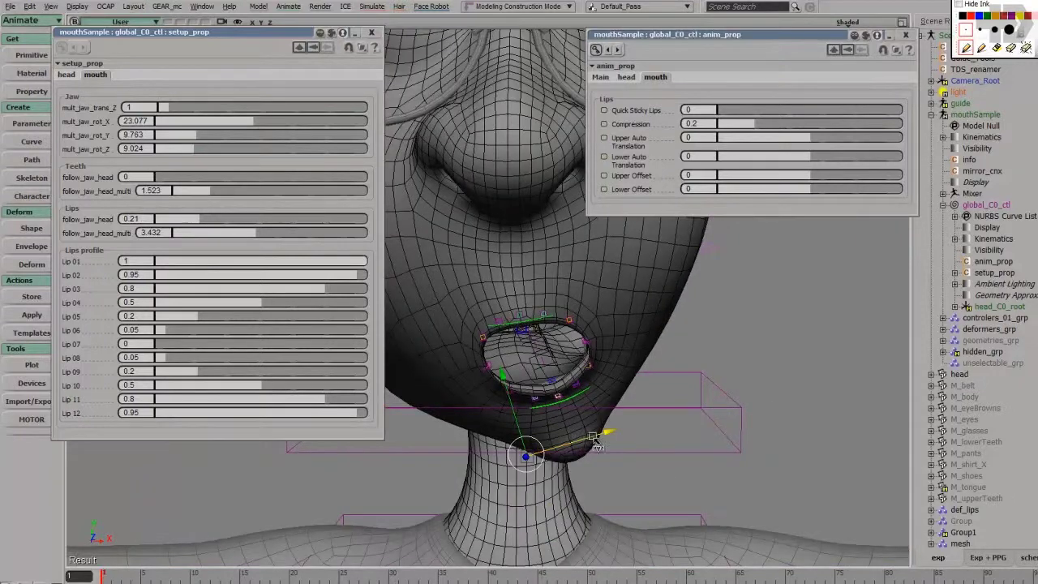
Undo the last chin control moves and lower the chin straight down to open the mouth for editing the lip profile.
key("ctrl+z")
key("ctrl+z")
left_click_drag(512, 330, 512, 390)
key("s")
middle_click_drag(512, 391, 542, 388)
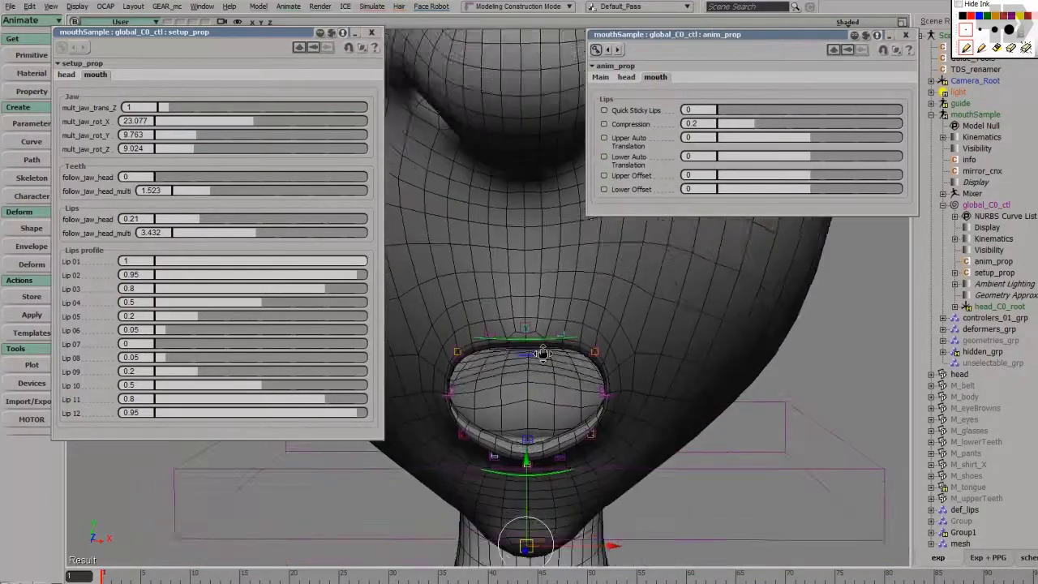
scroll(543, 388, "down", 3)
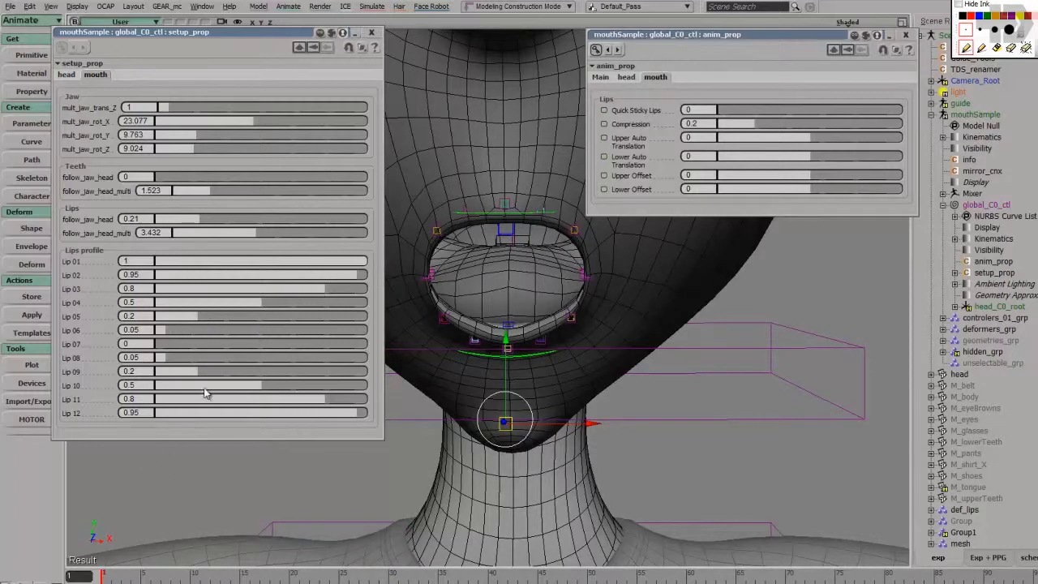
middle_click_drag(589, 306, 612, 308)
right_click_drag(619, 265, 542, 341)
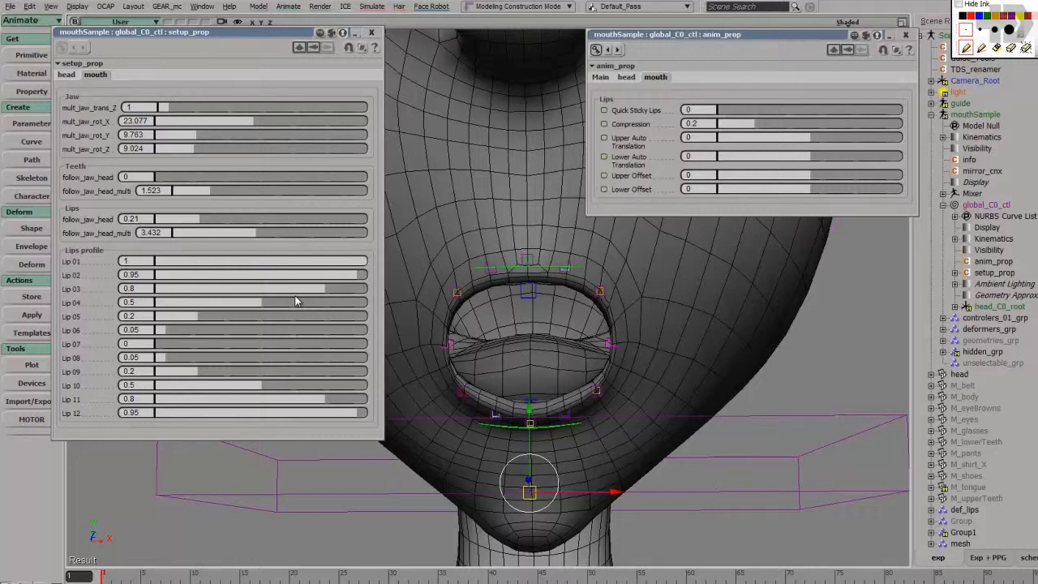
Reduce the lip profile values to 0.456 for Lip 03, 0.237 for Lip 04, 0.281 for Lip 10 and 0.467 for Lip 11.
left_click_drag(260, 305, 206, 319)
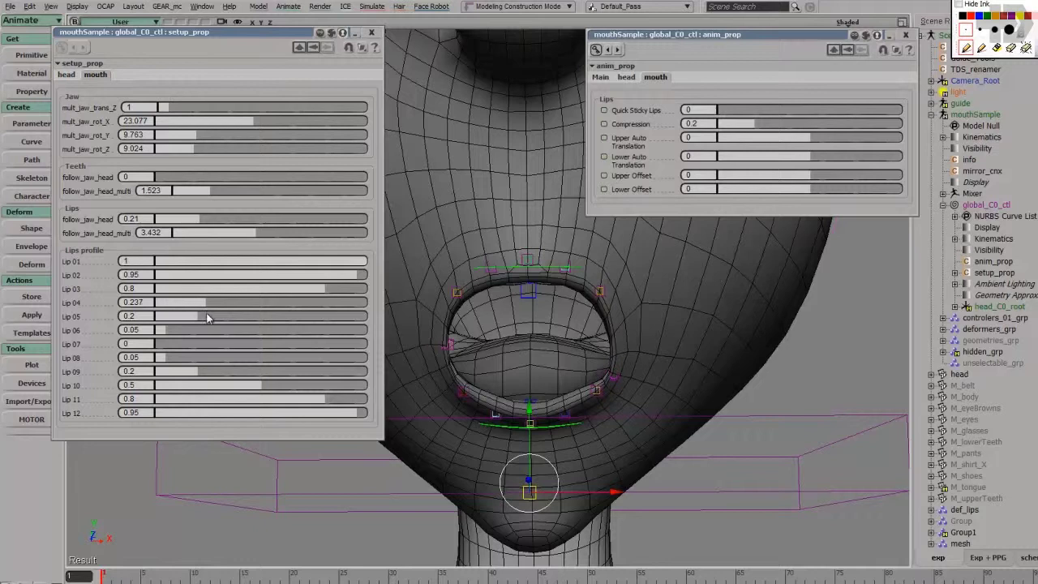
left_click_drag(250, 384, 210, 390)
left_click_drag(316, 290, 253, 298)
left_click_drag(296, 398, 254, 404)
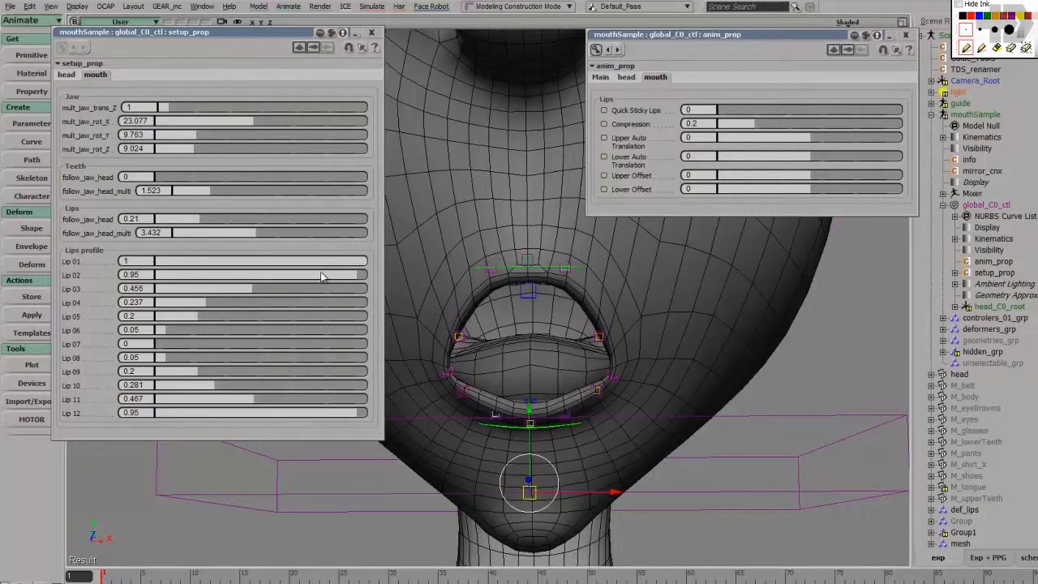
Set the lip profile values to 0.831 for Lip 02, 0.405 for Lip 11 and 0.802 for Lip 12.
mouse_move(320, 276)
left_mouse_down()
mouse_move(337, 278)
mouse_move(324, 284)
mouse_move(333, 288)
left_mouse_up()
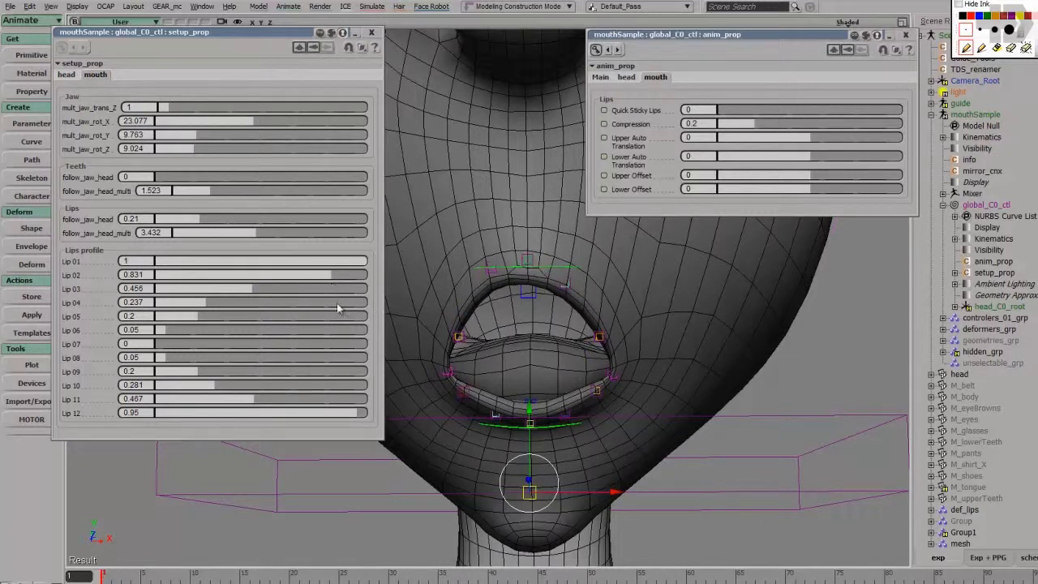
left_click_drag(262, 407, 241, 403)
left_click_drag(336, 411, 325, 414)
Shift the chin control sideways and rotate it slightly both ways to test the new lip profile.
mouse_move(528, 444)
left_mouse_down()
mouse_move(528, 381)
mouse_move(528, 455)
left_mouse_up()
middle_click_drag(585, 444, 560, 441)
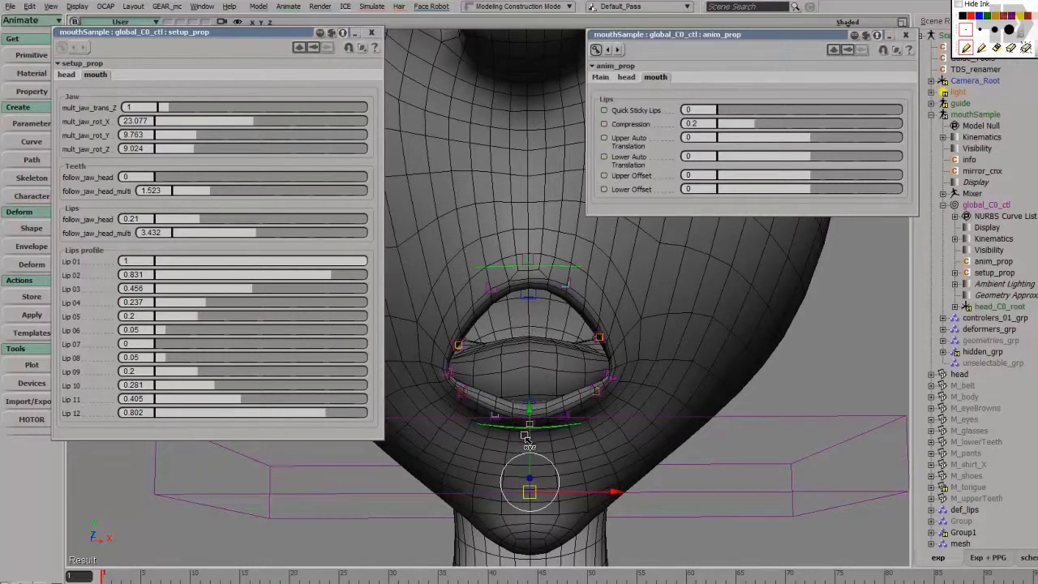
middle_click_drag(556, 448, 553, 375)
key("c")
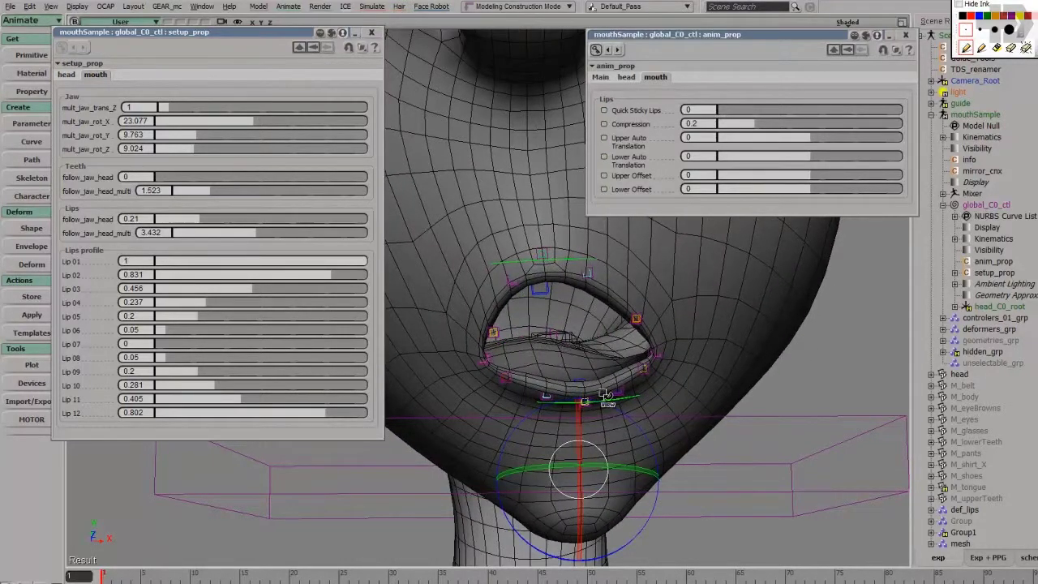
mouse_move(623, 411)
left_mouse_down()
mouse_move(606, 387)
mouse_move(630, 373)
mouse_move(587, 413)
mouse_move(634, 405)
left_mouse_up()
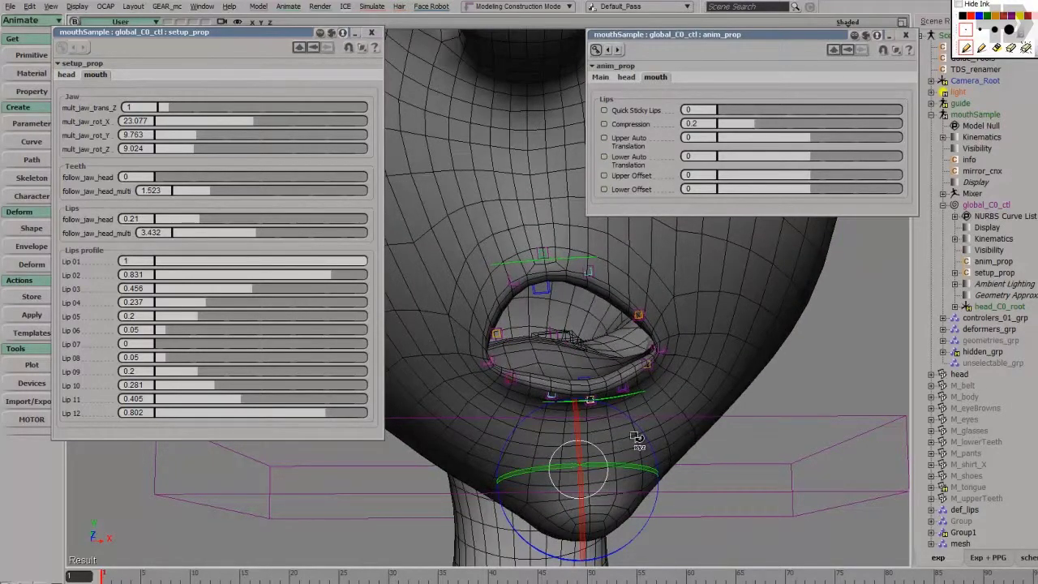
left_click_drag(640, 427, 630, 432)
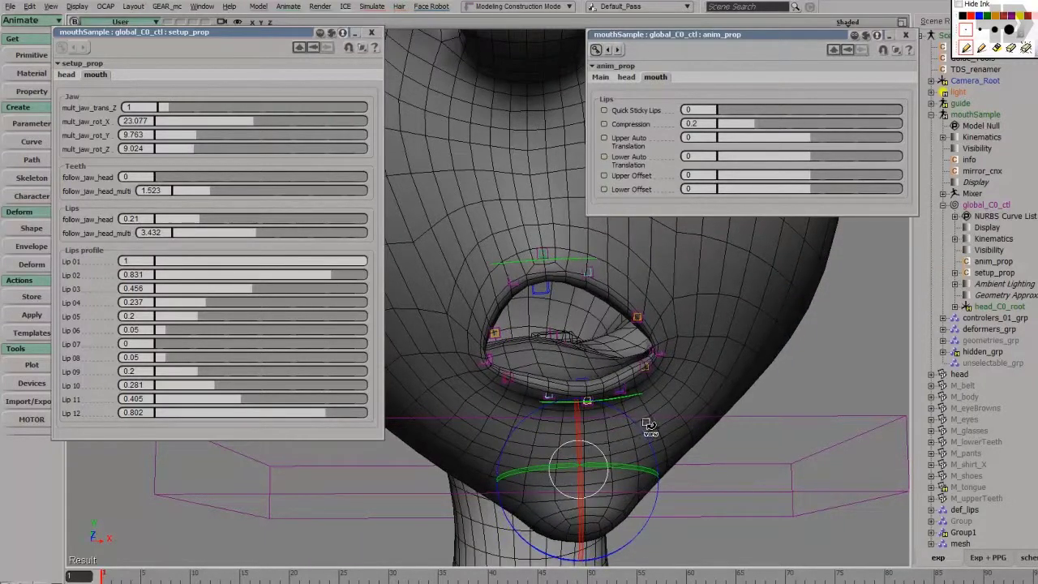
mouse_move(640, 429)
left_mouse_down()
mouse_move(624, 419)
mouse_move(637, 433)
mouse_move(652, 424)
mouse_move(647, 432)
left_mouse_up()
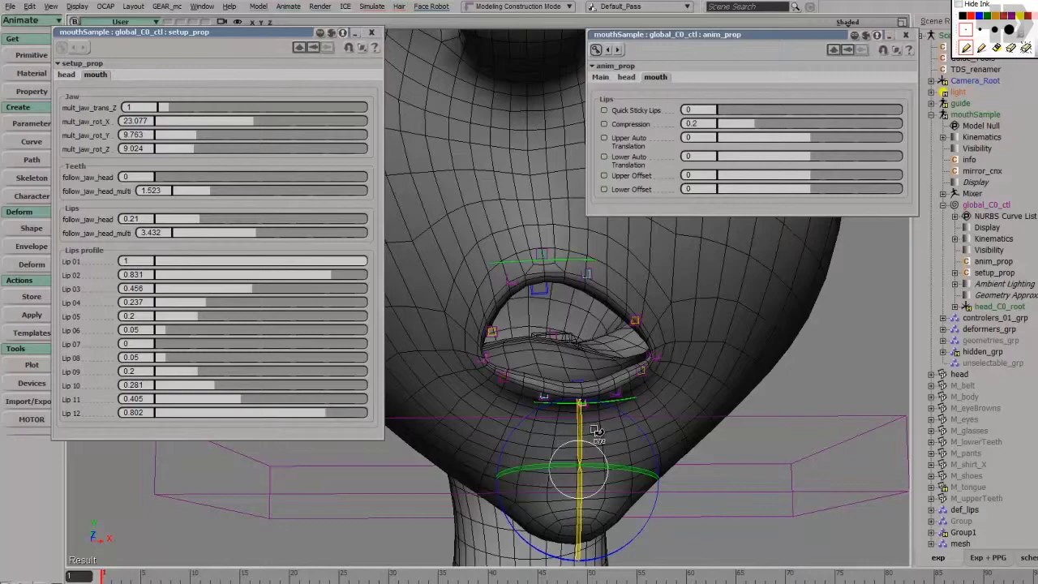
Inspect the rotated mouth from other angles and raise the Lip 11 profile value to 0.441.
left_click_drag(599, 430, 688, 332)
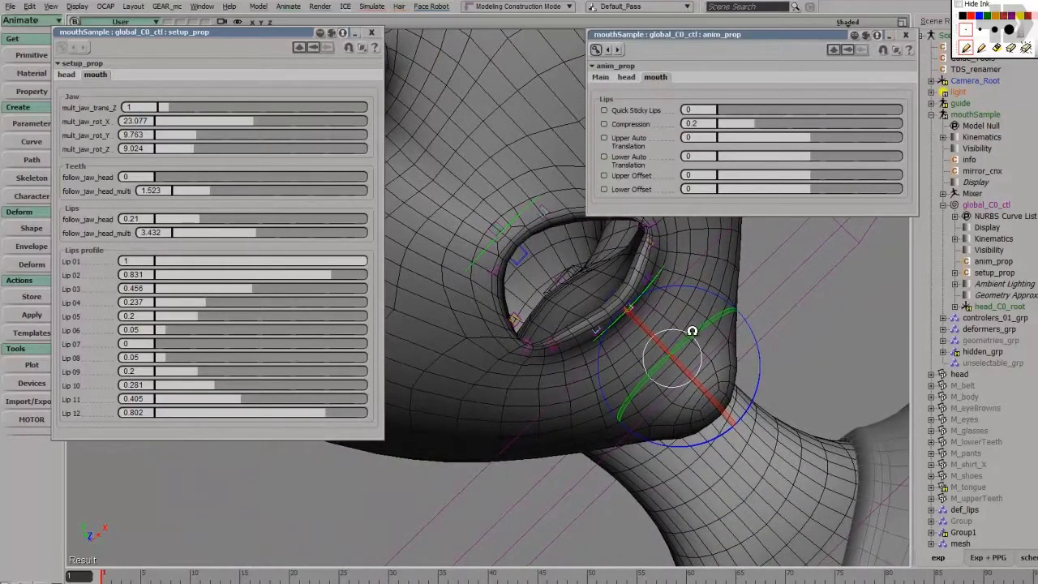
left_click_drag(692, 330, 545, 361)
left_click_drag(247, 396, 251, 398)
Rotate the chin control and translate it back towards the face's centre to check the open mouth shape.
left_click_drag(695, 426, 650, 469)
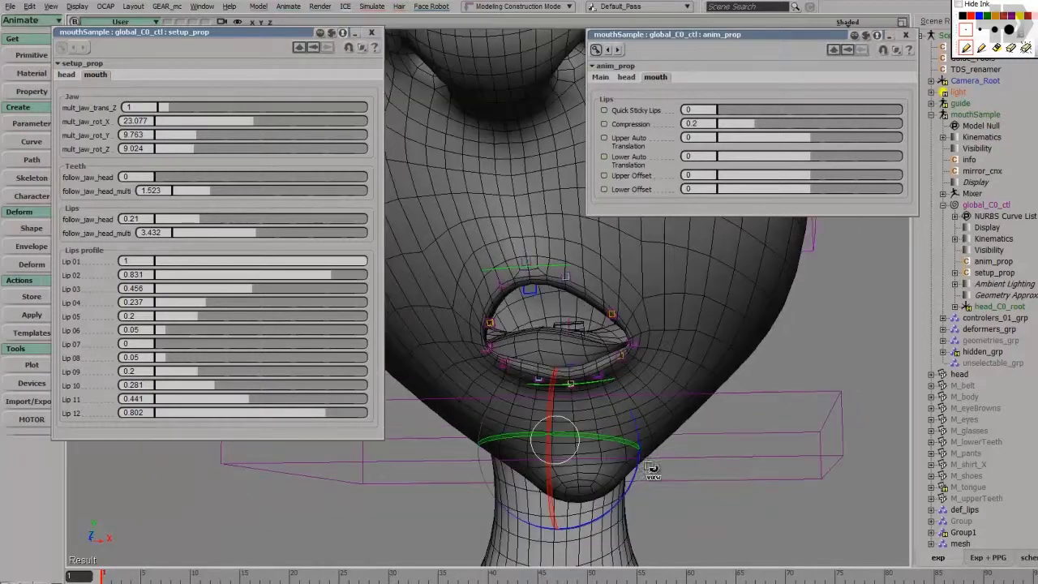
key("Escape")
key("v")
left_click_drag(621, 383, 586, 393)
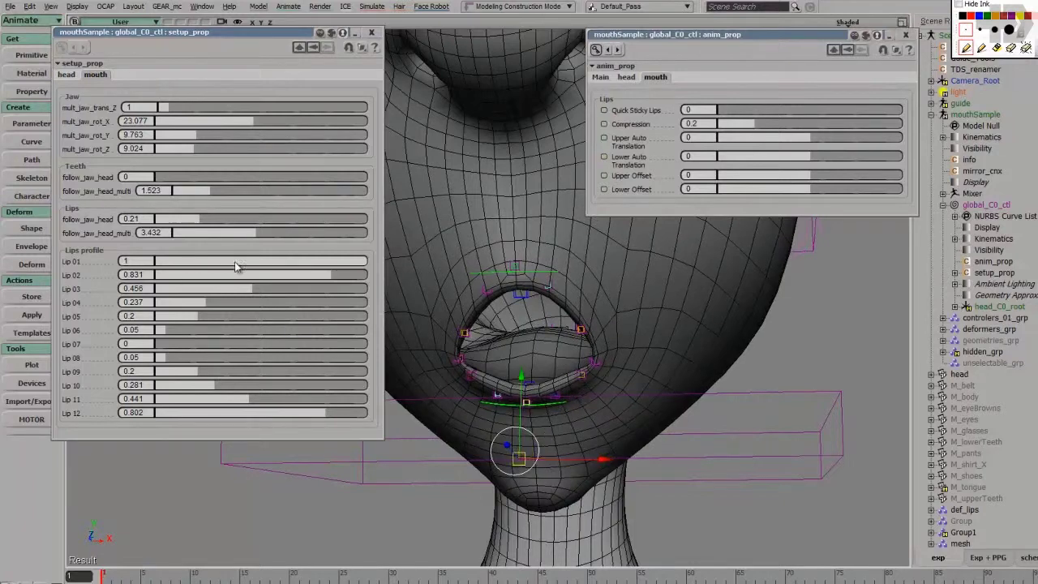
middle_click_drag(591, 363, 569, 344)
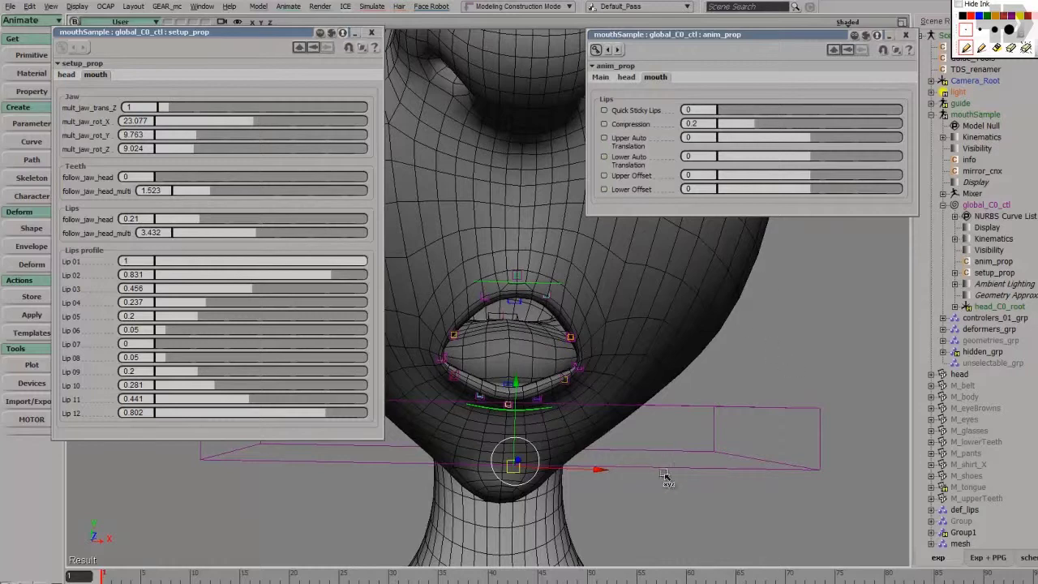
Close the mouth setup properties and move the chin control around to pose an open mouth.
mouse_move(565, 440)
middle_mouse_down()
mouse_move(621, 459)
mouse_move(611, 441)
mouse_move(579, 438)
middle_mouse_up()
left_click_drag(560, 427, 617, 347)
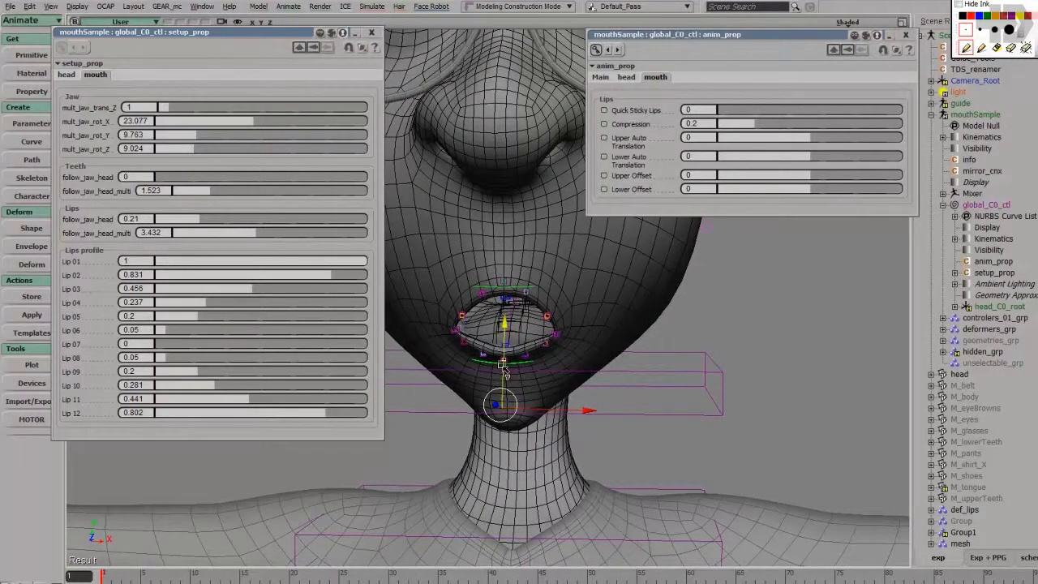
left_click(370, 33)
left_click_drag(524, 313, 540, 327)
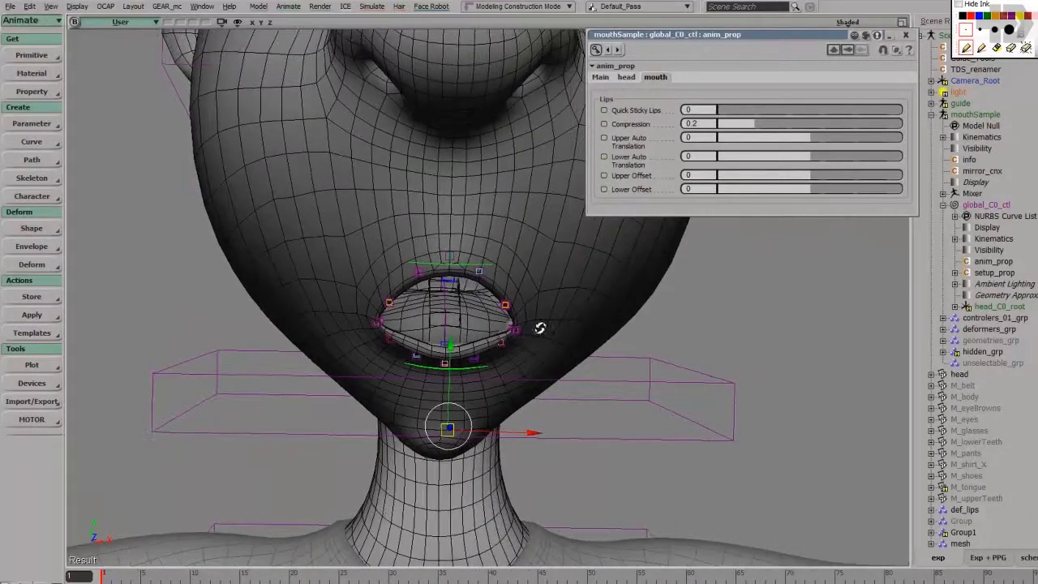
left_click_drag(607, 303, 521, 398)
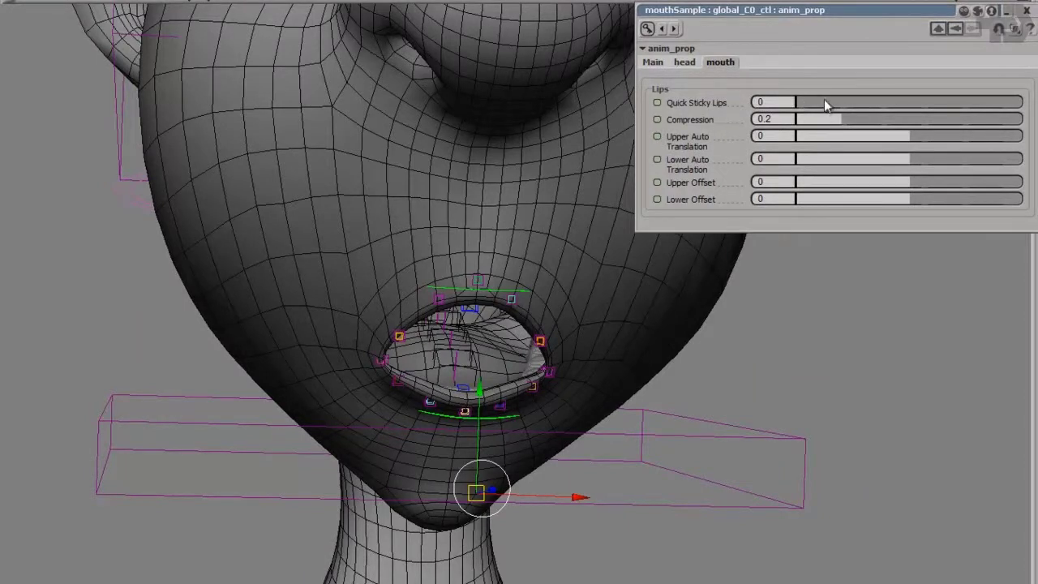
Try Quick Sticky Lips at 1 while moving the chin control slightly upward, and return the value to 0.
left_click_drag(822, 98, 948, 102)
mouse_move(477, 458)
left_mouse_down()
mouse_move(470, 402)
mouse_move(476, 473)
left_mouse_up()
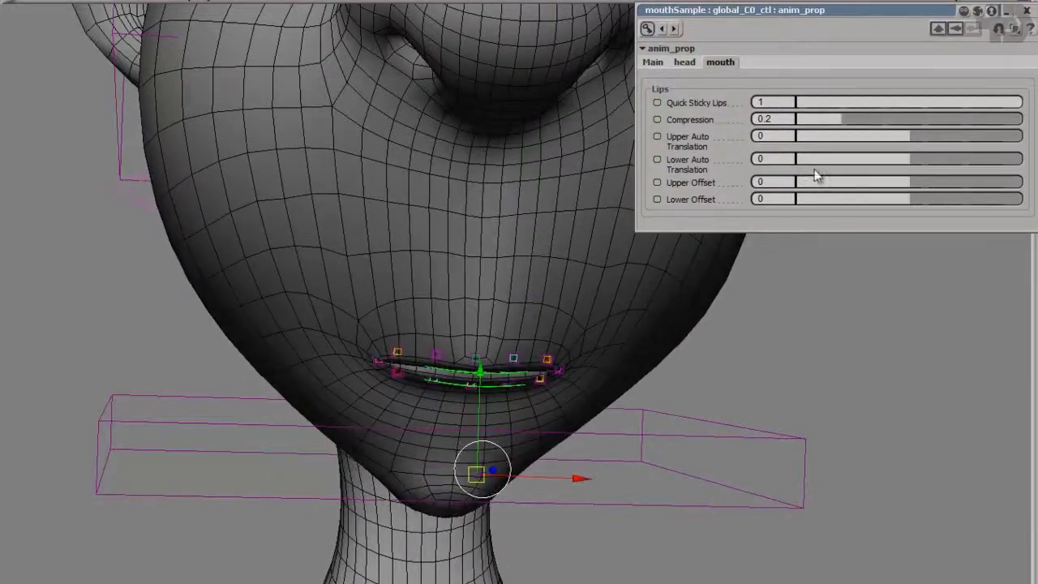
left_click_drag(909, 109, 667, 106)
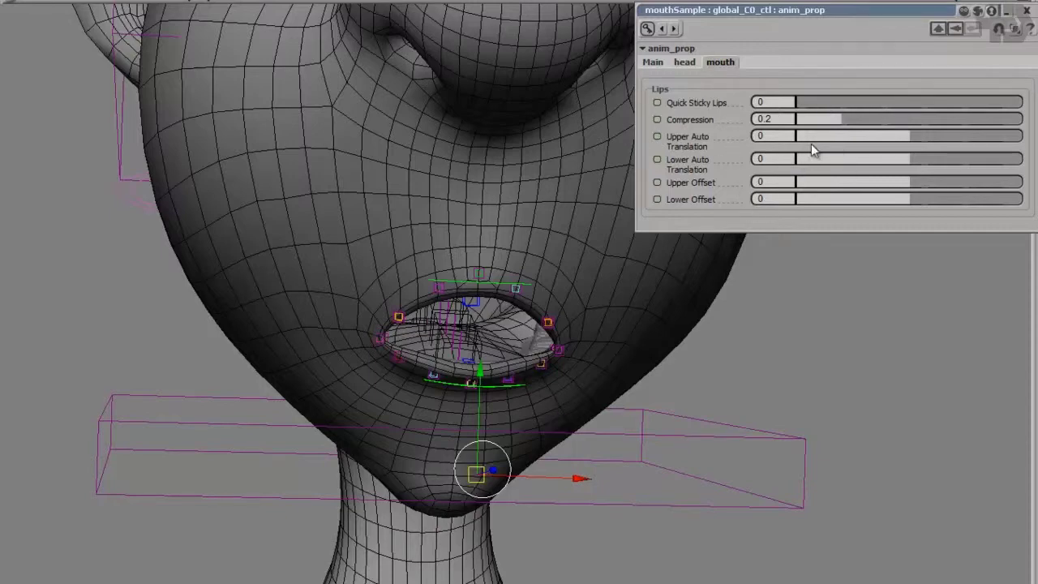
Raise the chin control, test its movement again with Quick Sticky Lips at 1, and set the value back to 0.
left_click_drag(475, 472, 491, 347)
left_click(817, 104)
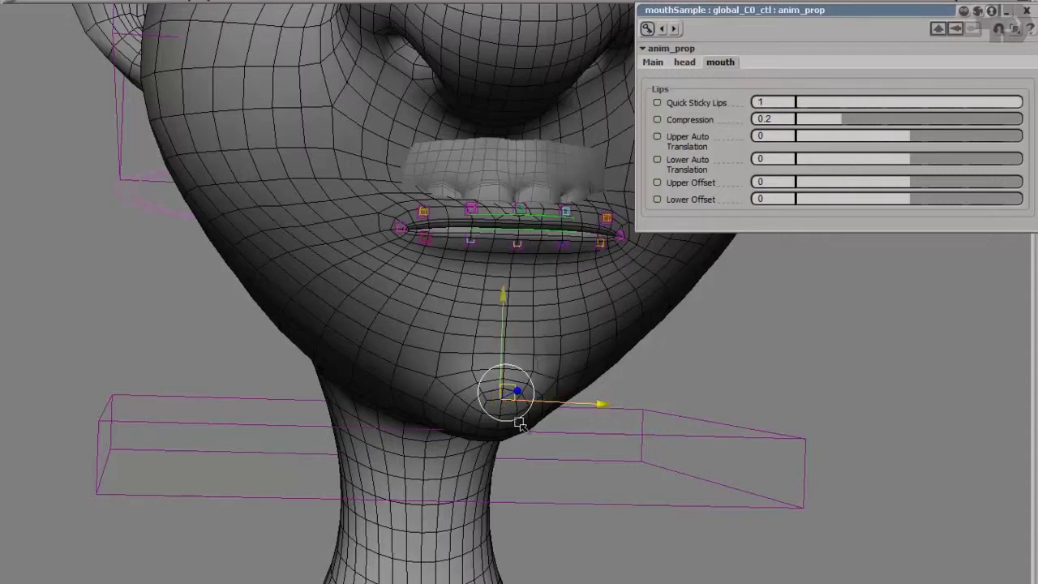
left_click_drag(524, 421, 501, 387)
left_click(907, 105)
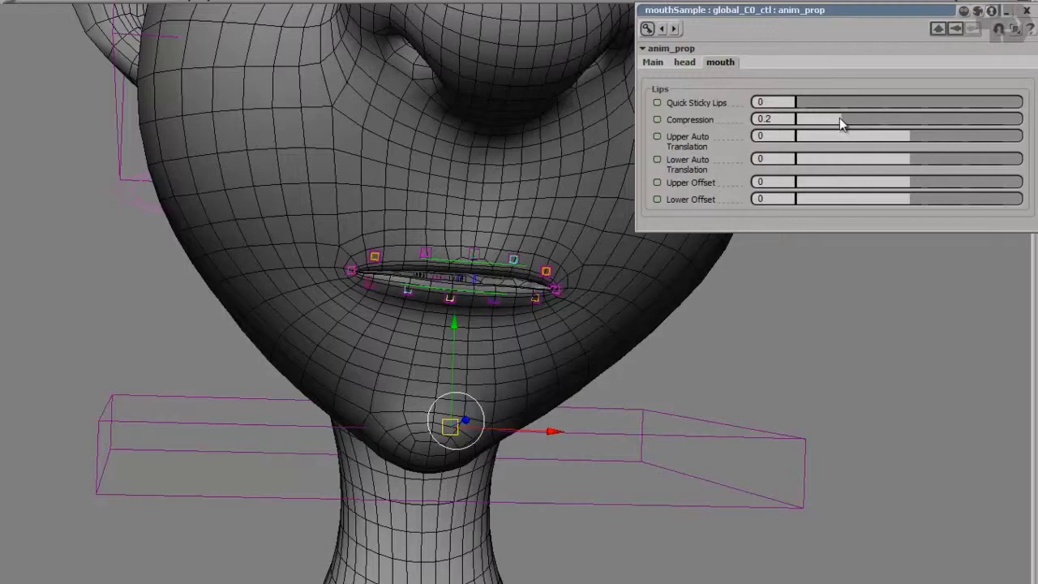
Lower the chin control to open the mouth, try Compression at 0.646 while moving the chin, and set it to 0.33.
left_click_drag(457, 363, 452, 440)
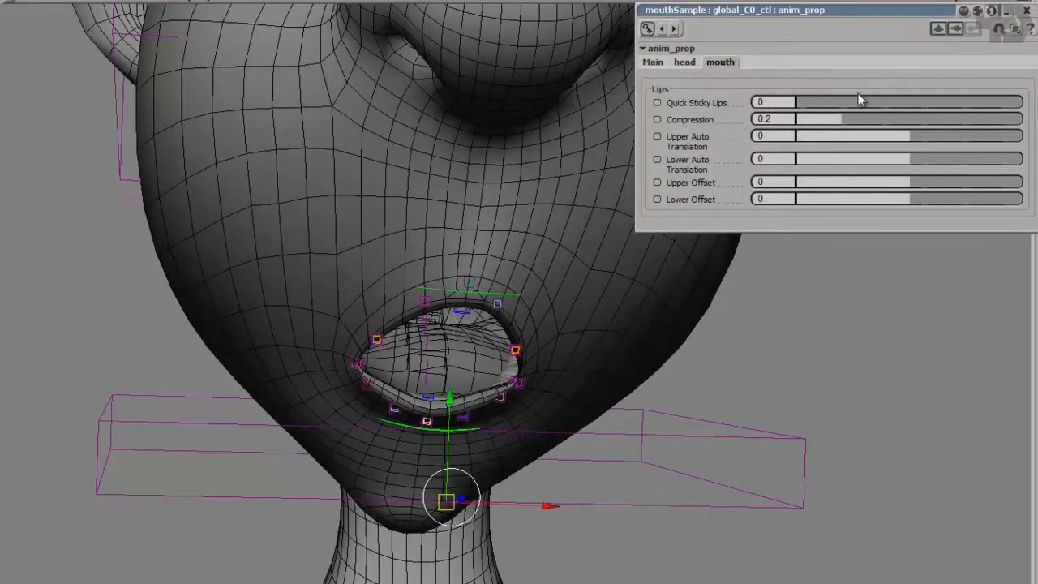
left_click_drag(837, 122, 944, 150)
left_click_drag(445, 499, 456, 423)
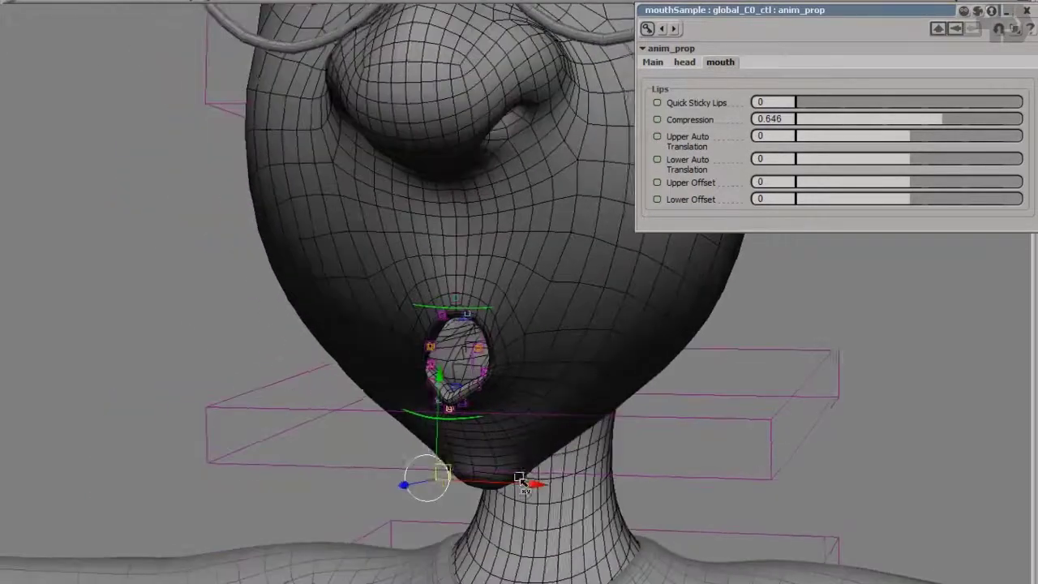
left_click_drag(903, 121, 872, 121)
From the side, lower the chin control and try Upper Auto Translation at 0.483 and Lower Auto Translation at 0.578.
middle_click_drag(810, 278, 842, 219)
left_click_drag(556, 416, 602, 452, "alt")
left_click_drag(570, 413, 479, 430, "alt")
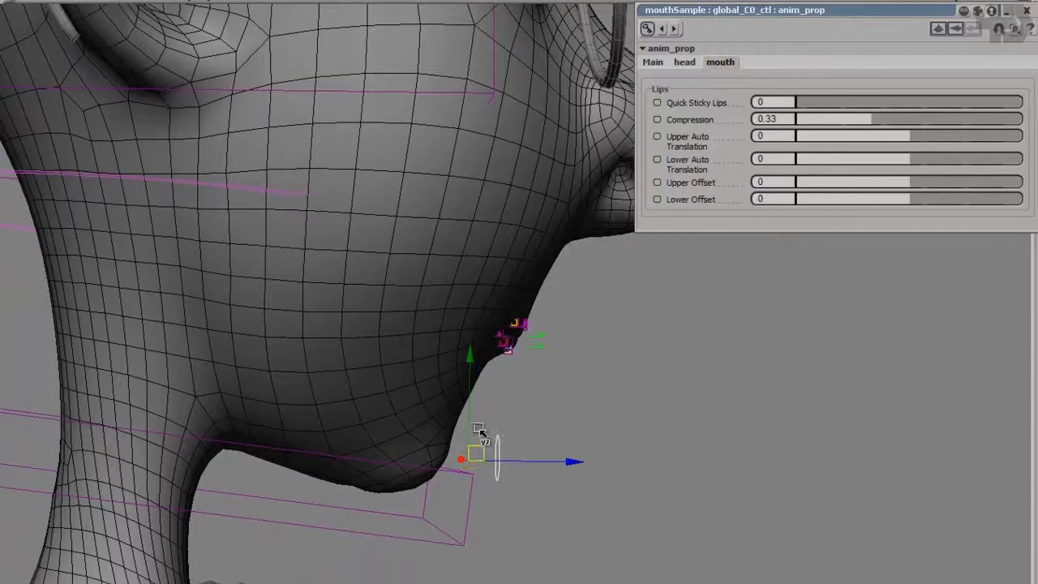
left_click_drag(469, 388, 469, 445)
middle_click_drag(492, 374, 490, 364)
left_click_drag(911, 138, 972, 160)
left_click_drag(466, 480, 492, 486)
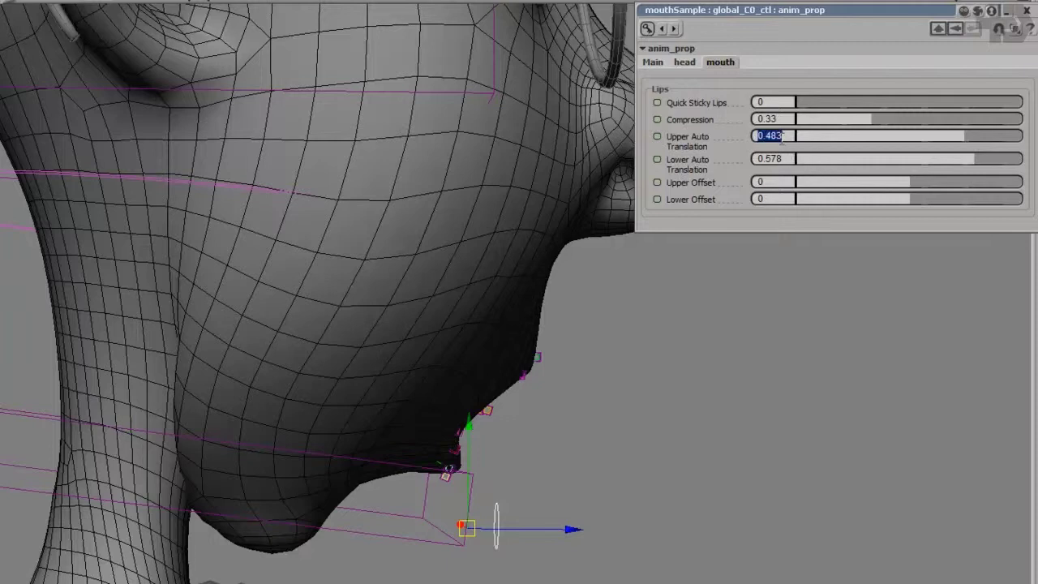
Set Upper and Lower Auto Translation back to 0 and reset the chin control's transforms.
type("0")
key("Tab")
type("0")
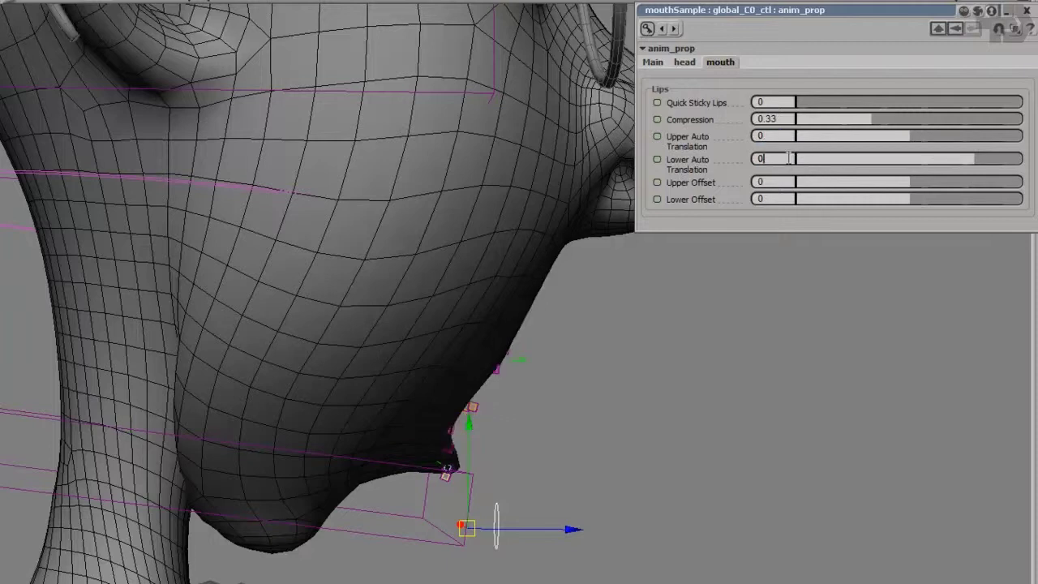
key("Return")
left_click_drag(509, 452, 544, 434)
key("ctrl+shift+r")
Set Lower Auto Translation to 0.374, Upper Offset to -0.15 and Lower Offset to 0.306.
left_click_drag(905, 180, 948, 185)
middle_click_drag(554, 453, 604, 428)
left_click_drag(921, 178, 946, 204)
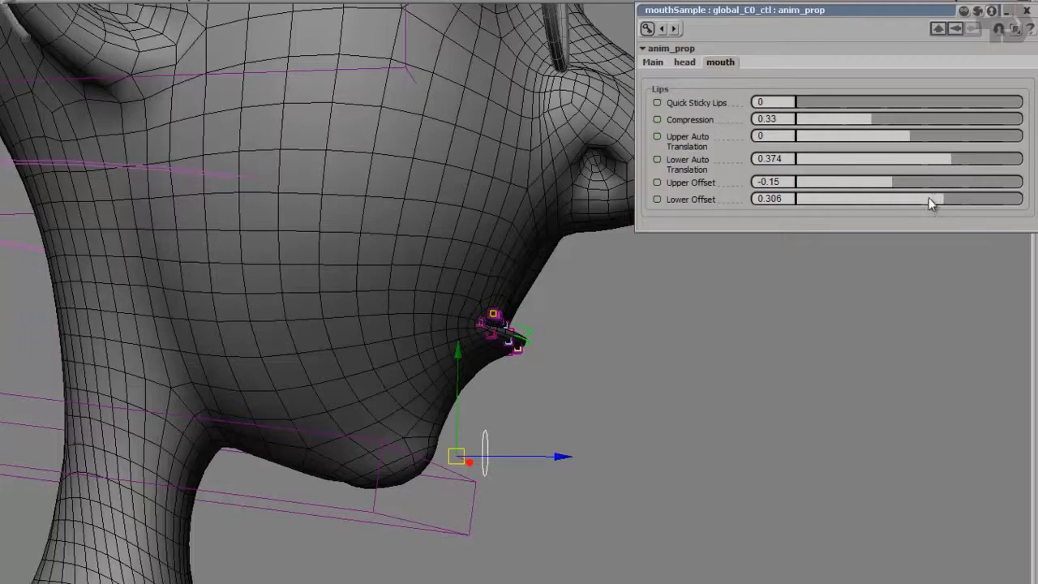
Move the chin control to test the lip settings and examine the mouth from the front and three-quarter angles.
middle_click_drag(459, 415, 542, 435)
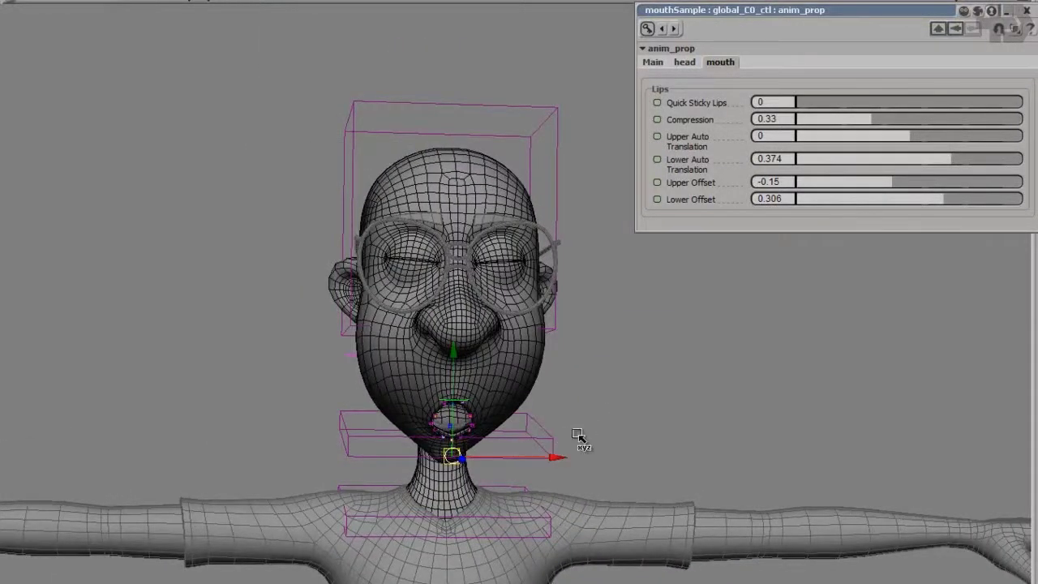
middle_click_drag(759, 479, 747, 476)
left_click_drag(746, 476, 722, 496, "alt")
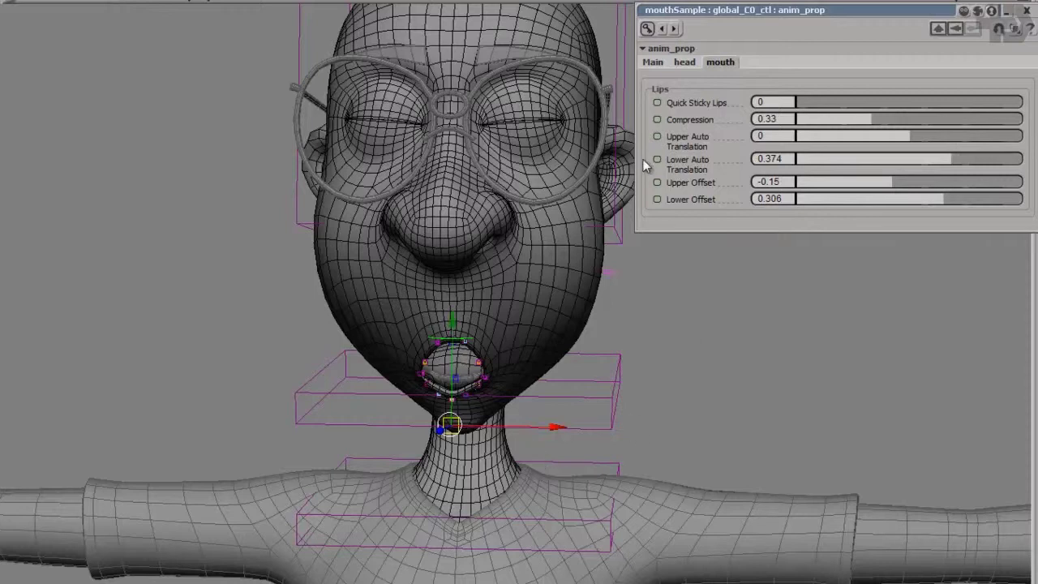
left_click_drag(503, 390, 495, 373)
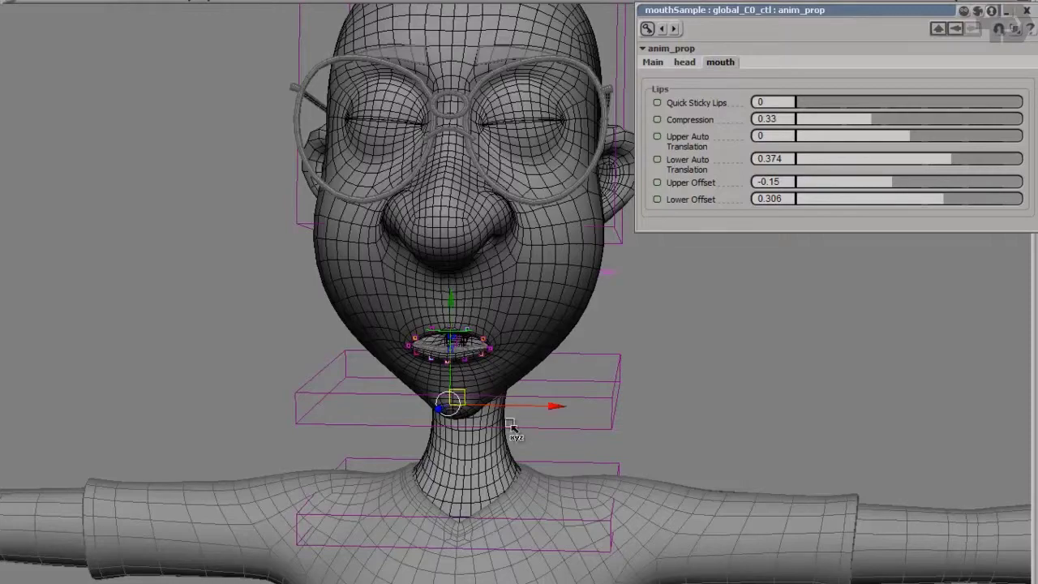
left_click_drag(579, 481, 490, 504, "alt")
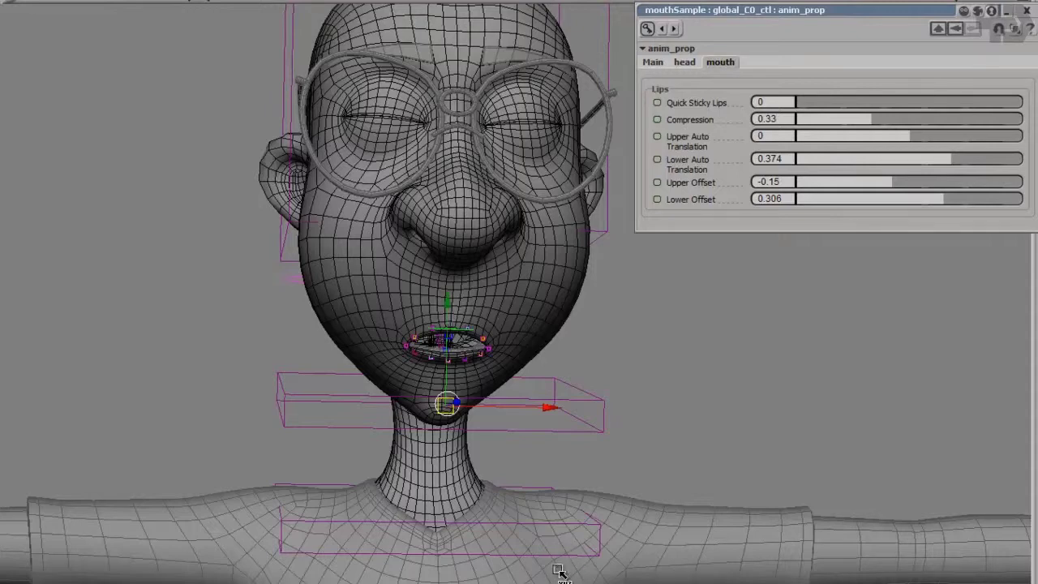
left_click_drag(555, 526, 672, 445, "alt")
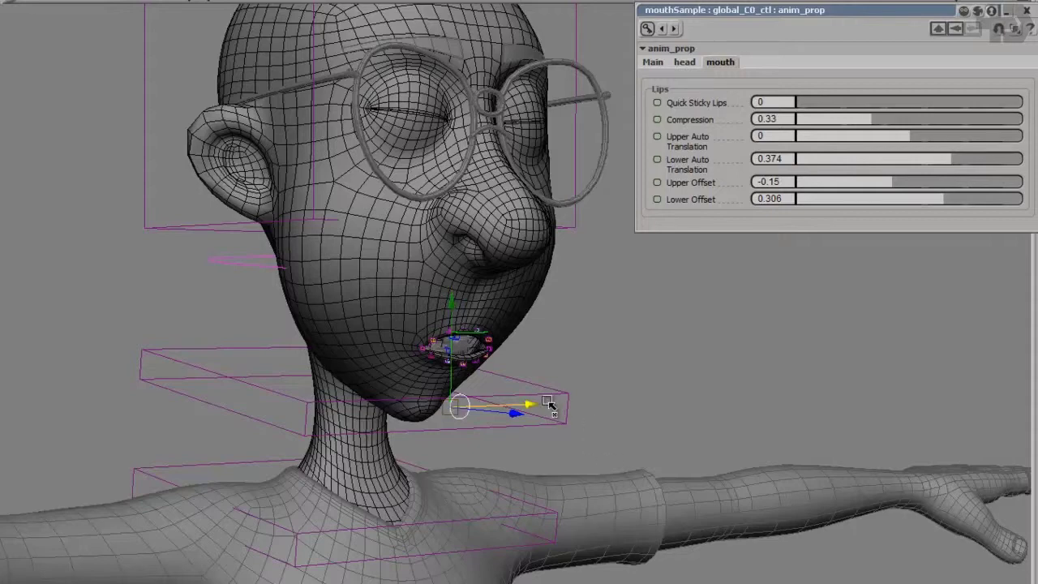
mouse_move(523, 433)
left_mouse_down("alt")
mouse_move(544, 435)
mouse_move(535, 428)
left_mouse_up("alt")
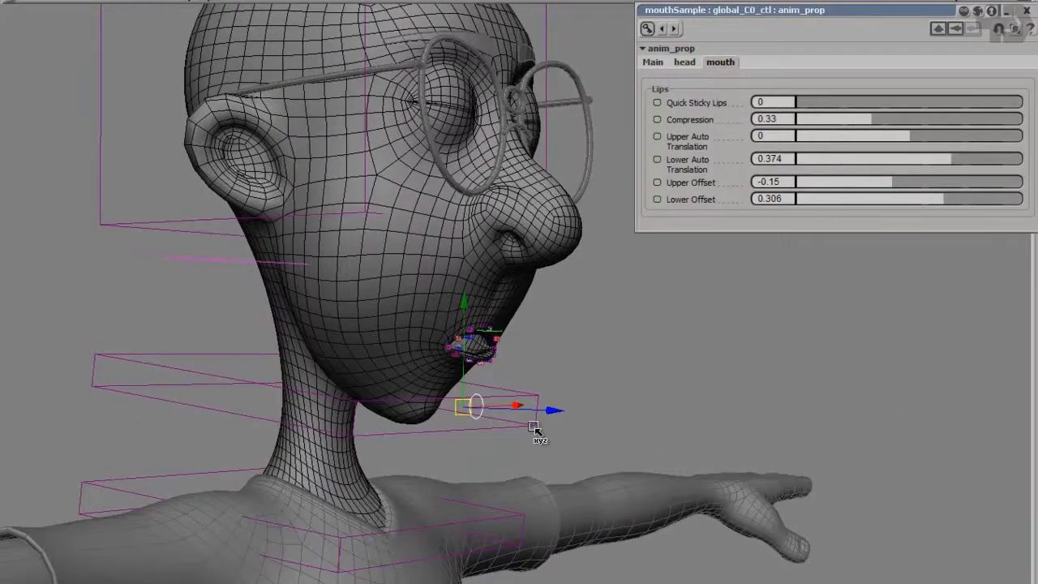